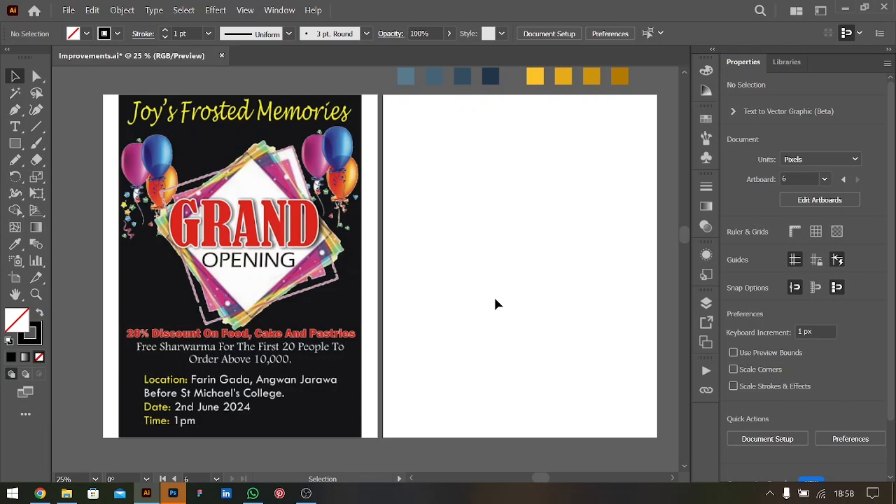
click(15, 143)
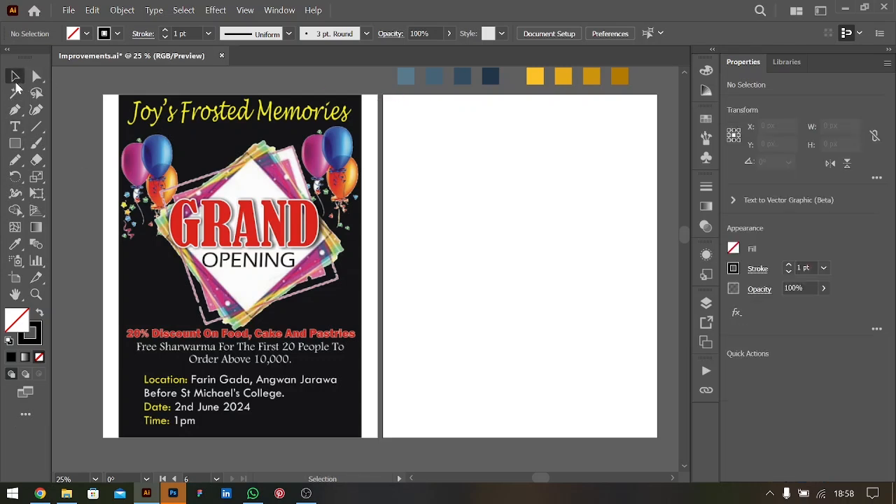
click(14, 75)
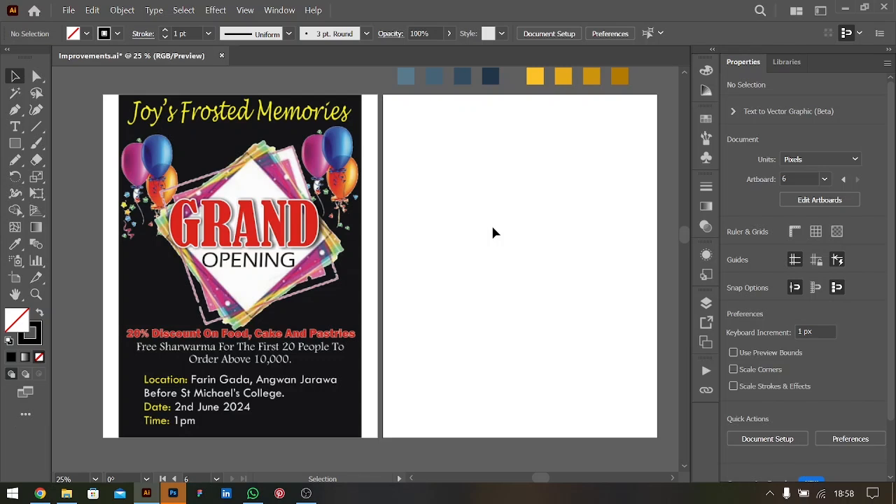
click(15, 145)
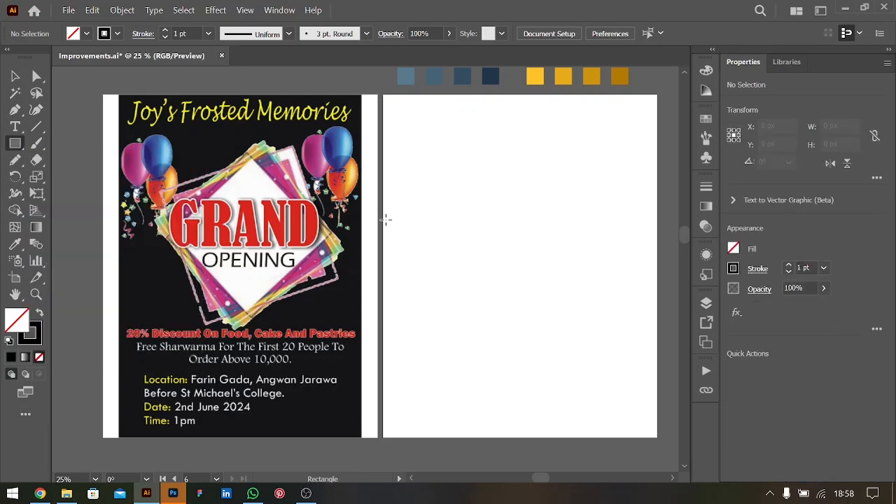
drag(383, 221, 657, 436)
scroll(405, 263, right, 3)
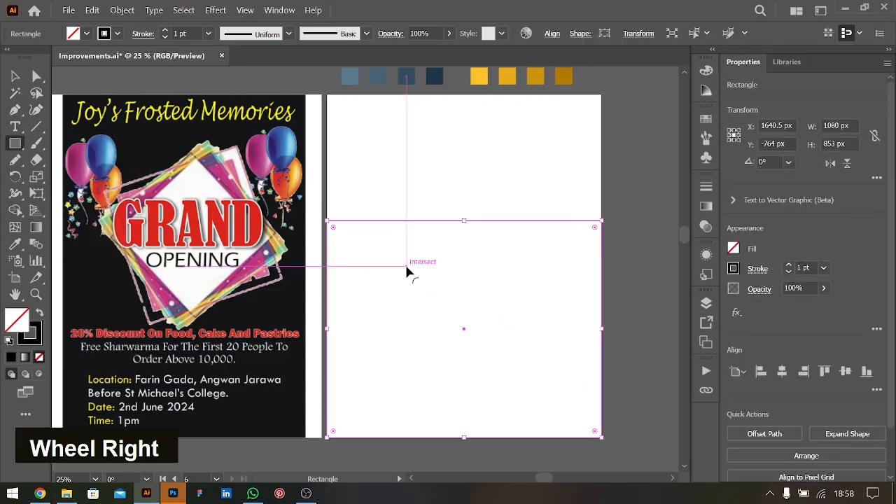
key(i)
scroll(460, 123, up, 3)
key(i)
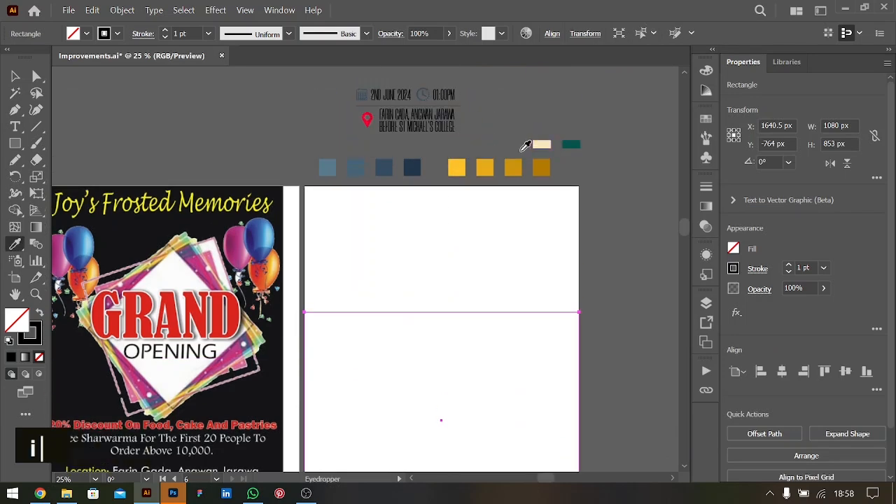
click(14, 76)
scroll(339, 265, down, 3)
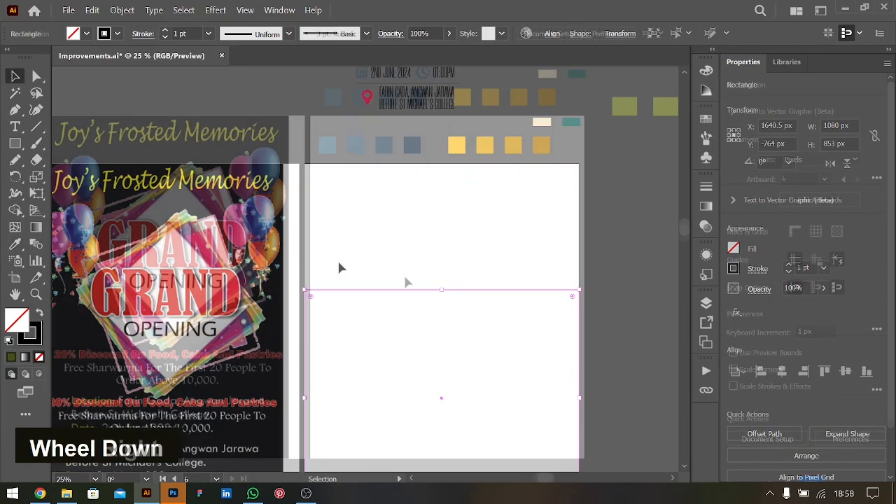
scroll(647, 125, right, 1)
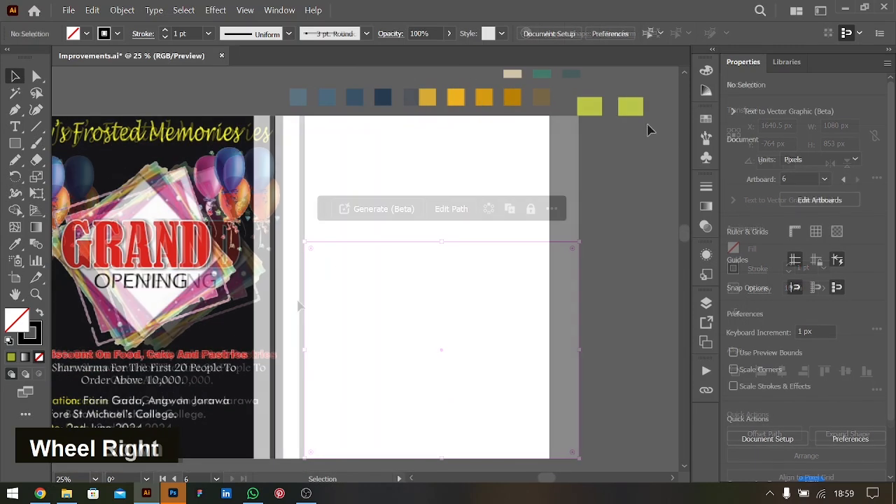
Delete the spare lime swatch beside the blank artboard, keeping the other lime swatch
click(631, 107)
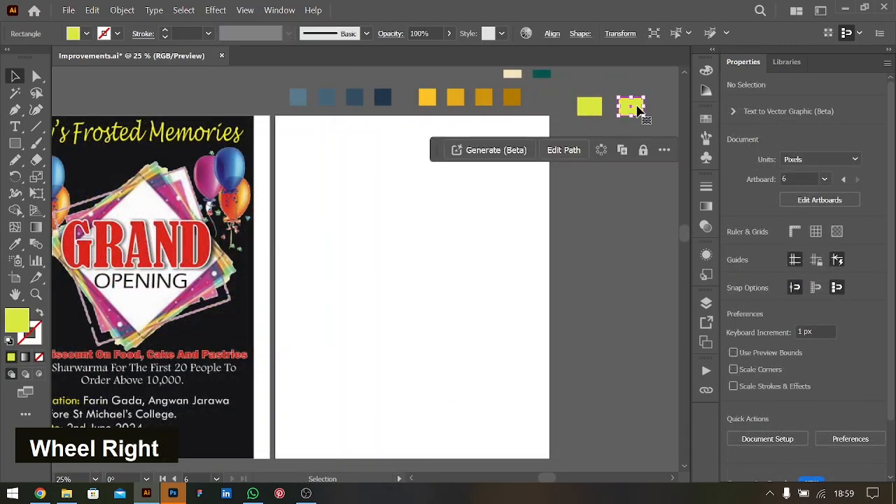
key(BackSpace)
scroll(500, 204, left, 2)
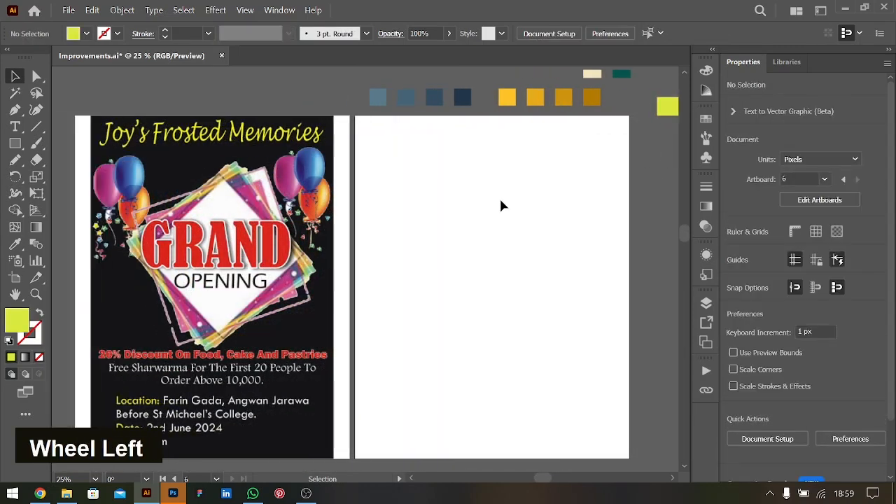
scroll(501, 205, right, 1)
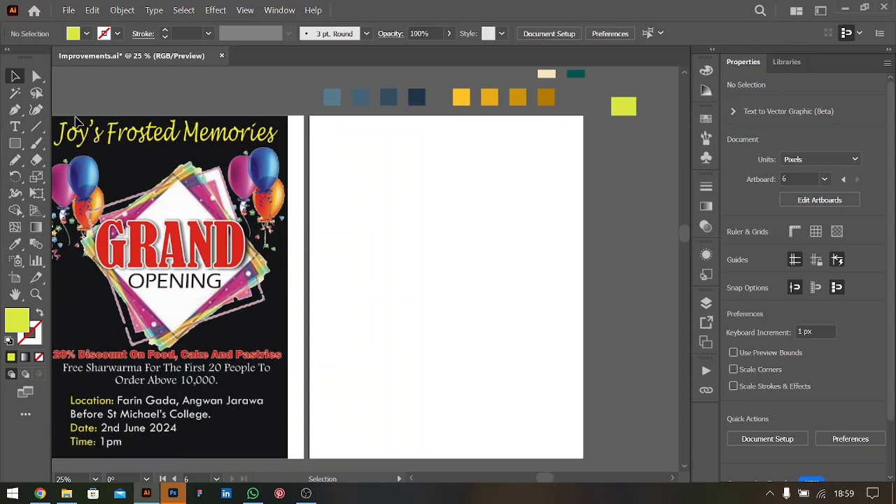
Draw a full-width lime rectangle about 1080 × 730 px at the blank artboard's lower edge and copy it to the top edge
click(14, 143)
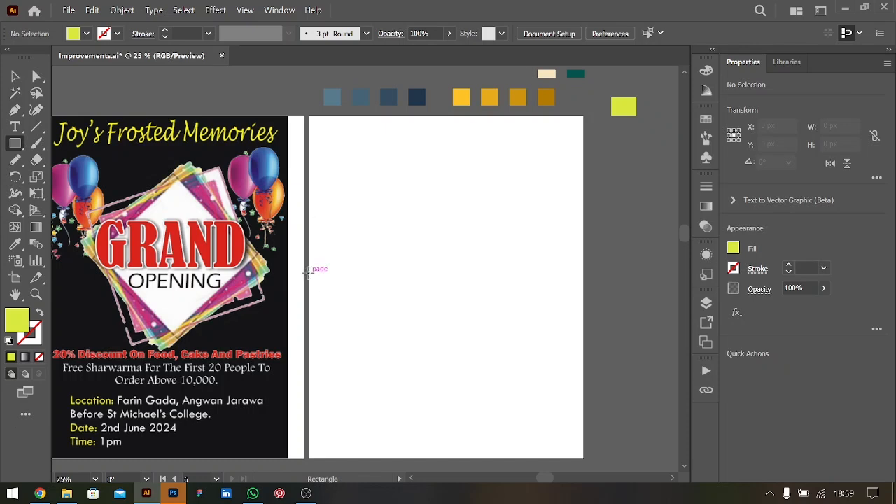
drag(308, 273, 582, 457)
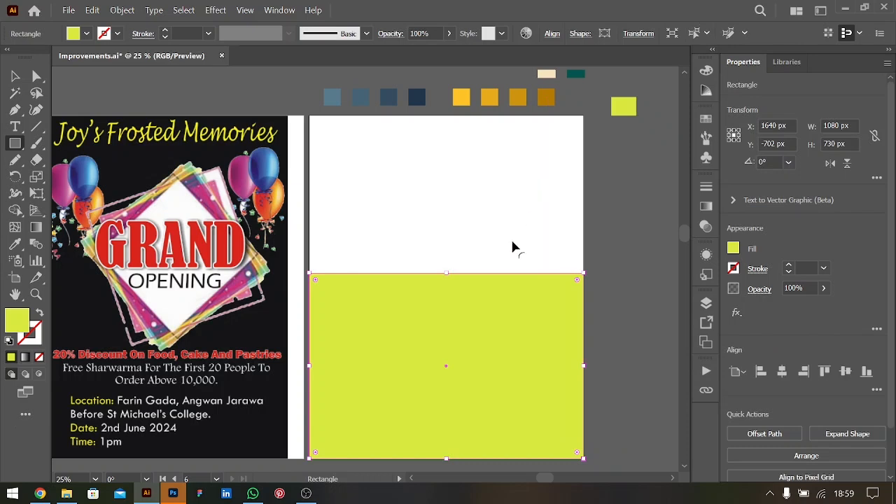
click(15, 77)
drag(448, 343, 451, 194)
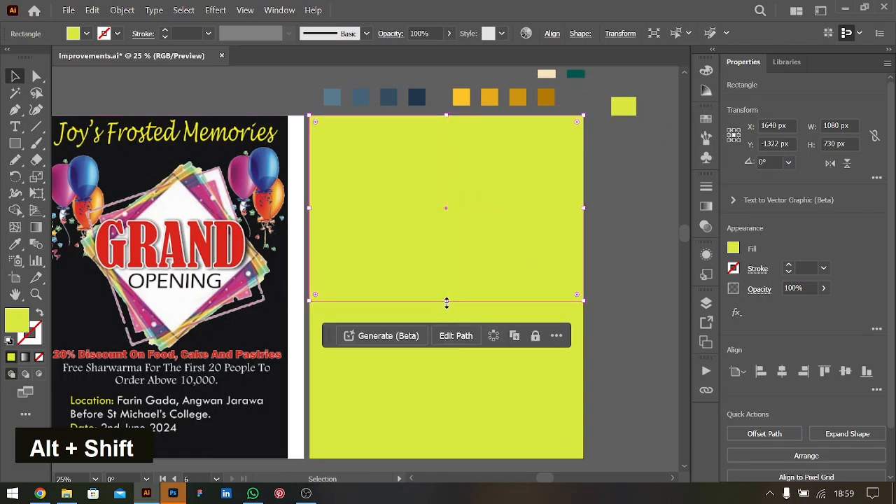
Delete the lower lime rectangle and stretch the remaining one down to the artboard's bottom edge, 1350 px high
click(448, 416)
key(BackSpace)
click(449, 238)
drag(450, 302, 455, 460)
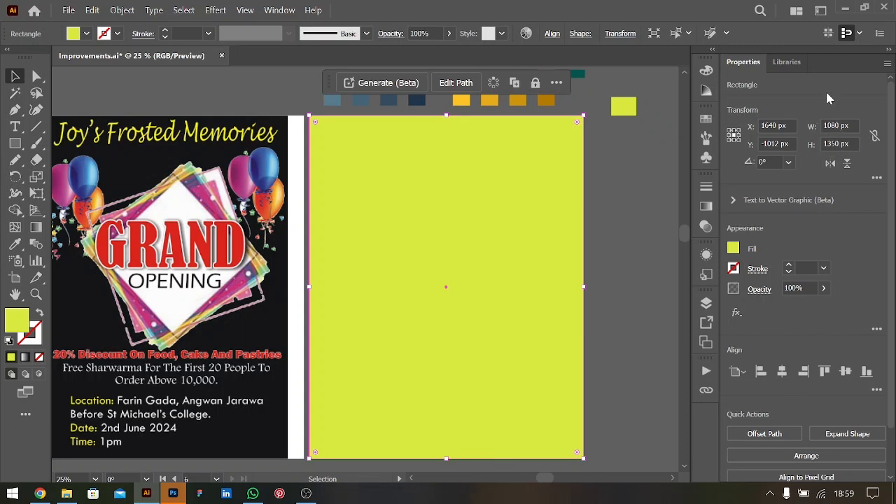
Halve the lime rectangle's height by entering 1350 px/2, without constraining the width
click(854, 143)
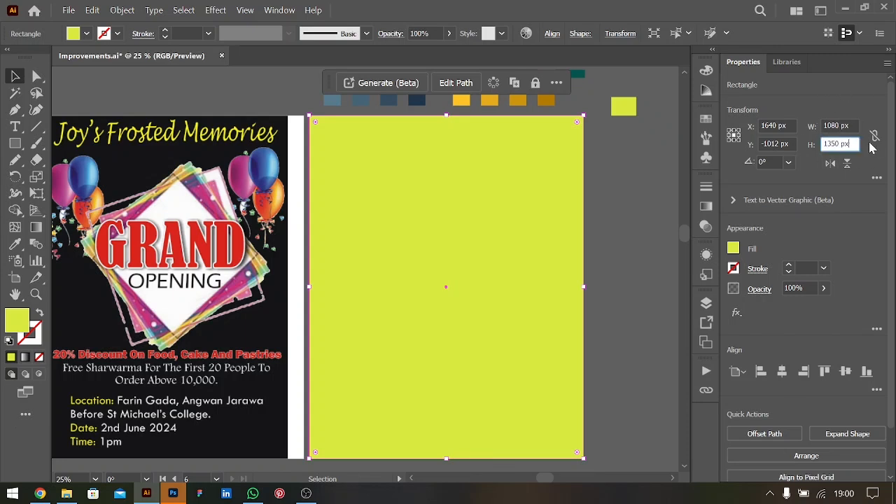
click(874, 135)
click(842, 144)
text(/2)
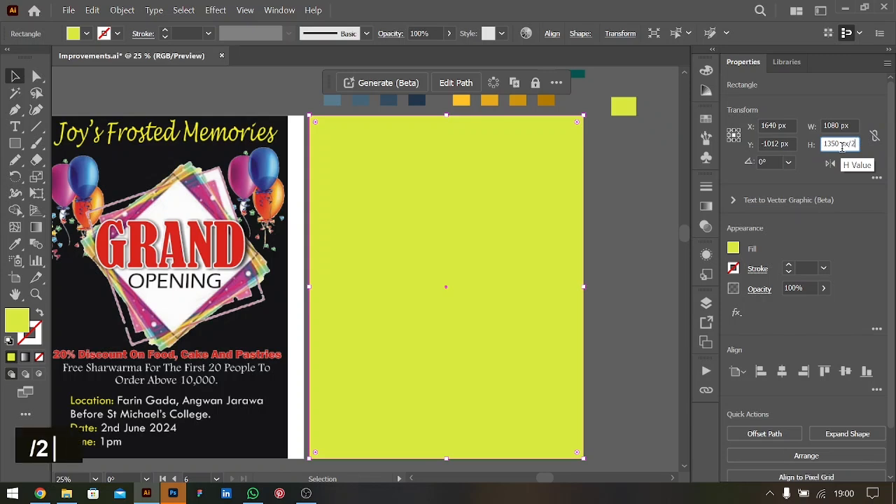
key(Tab)
Duplicate the half-height lime rectangle so two copies fill the artboard's upper and lower halves, and select the upper one
drag(424, 301, 466, 380)
click(614, 341)
double_click(516, 280)
click(516, 179)
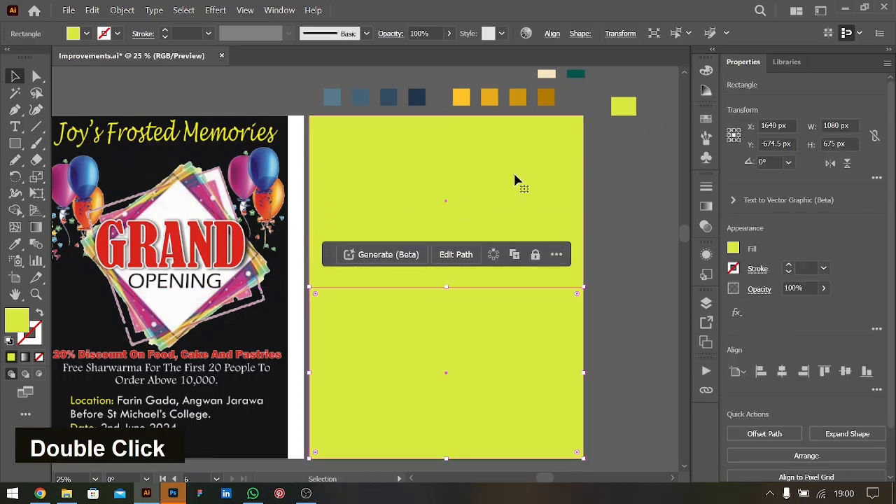
Fill the upper rectangle with the darkest navy swatch using the Eyedropper
scroll(532, 240, up, 1)
key(i)
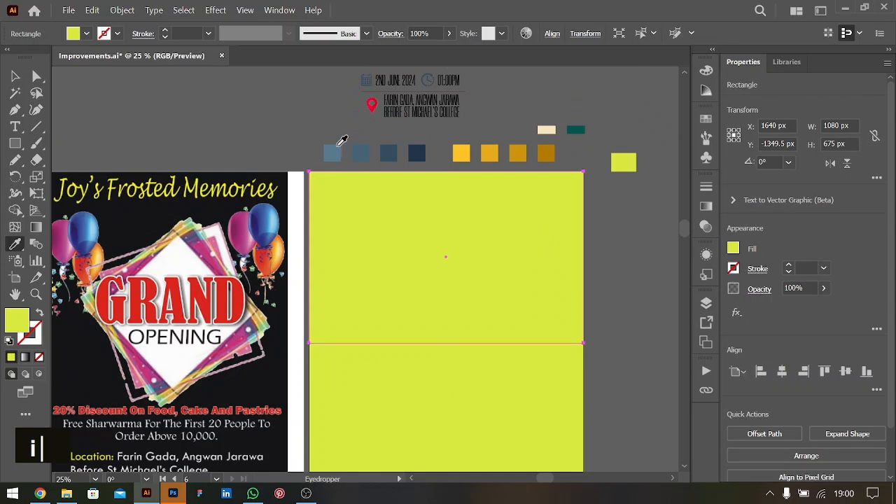
click(415, 153)
key(v)
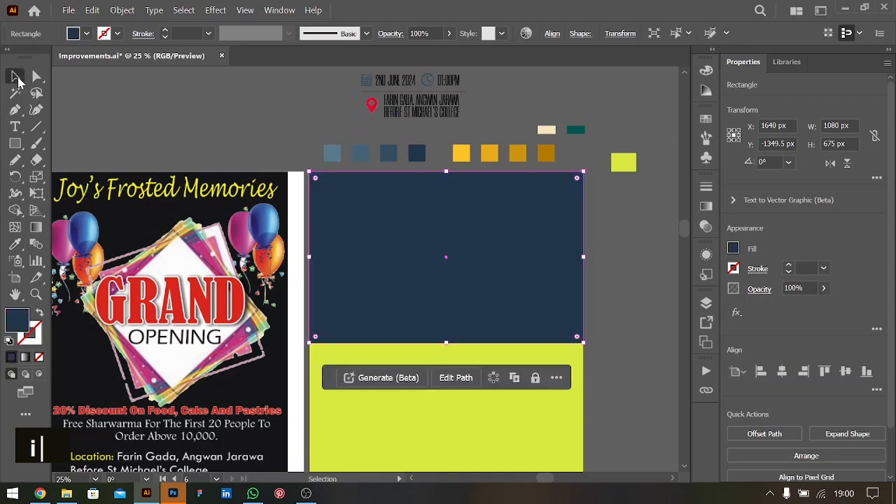
Apply a linear gradient to the upper rectangle and add a middle colour stop at about 52%
click(707, 206)
click(599, 202)
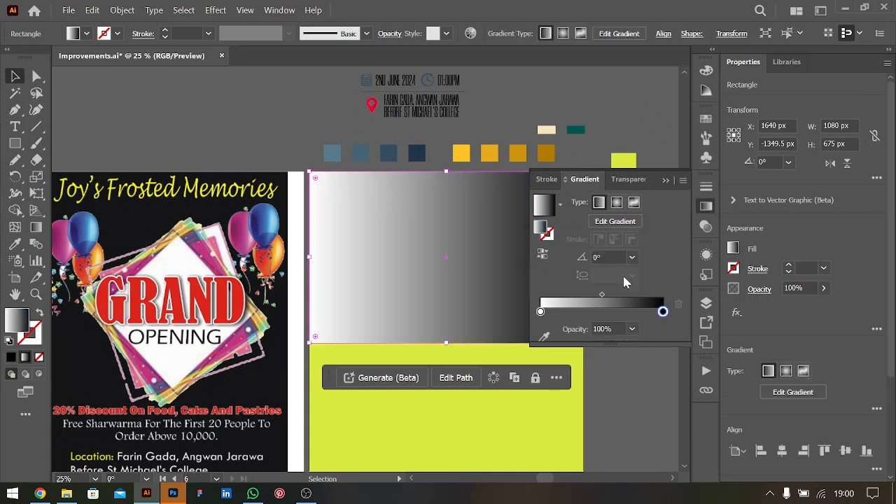
scroll(448, 266, right, 3)
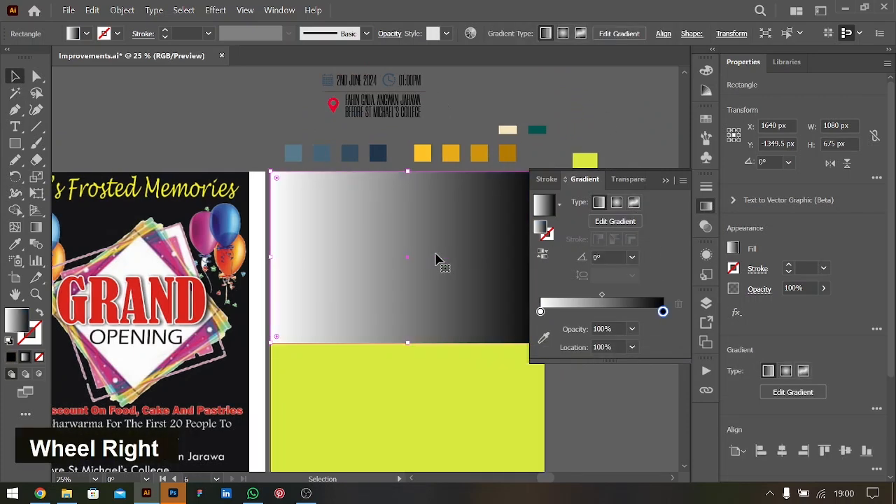
click(605, 313)
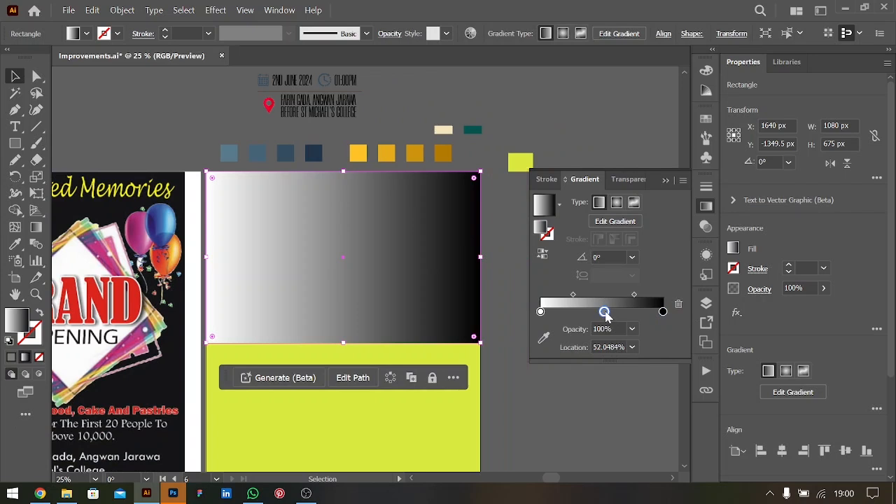
click(541, 312)
click(663, 312)
key(ctrl+z)
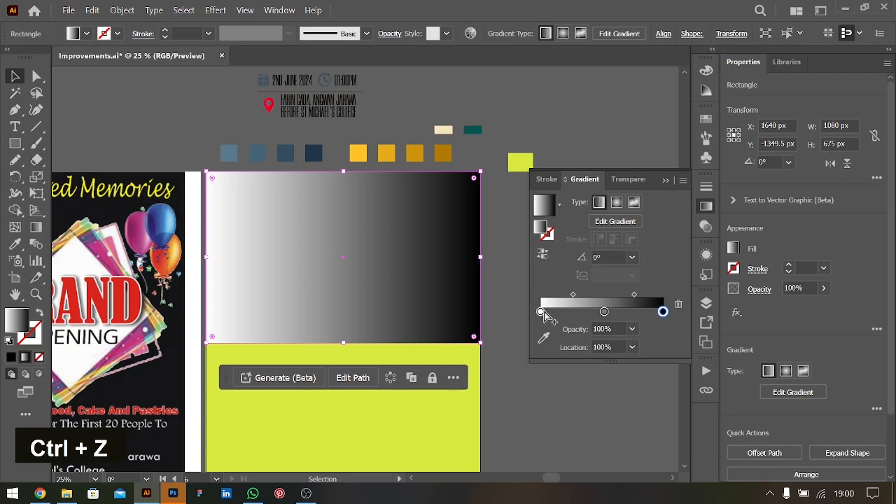
Colour the gradient's first stop with the darkest navy swatch above the artboard
click(541, 311)
click(544, 339)
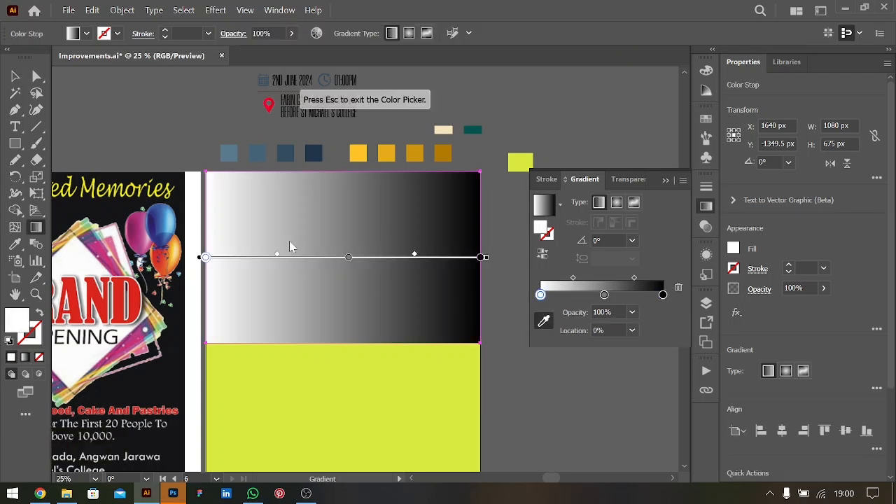
click(314, 153)
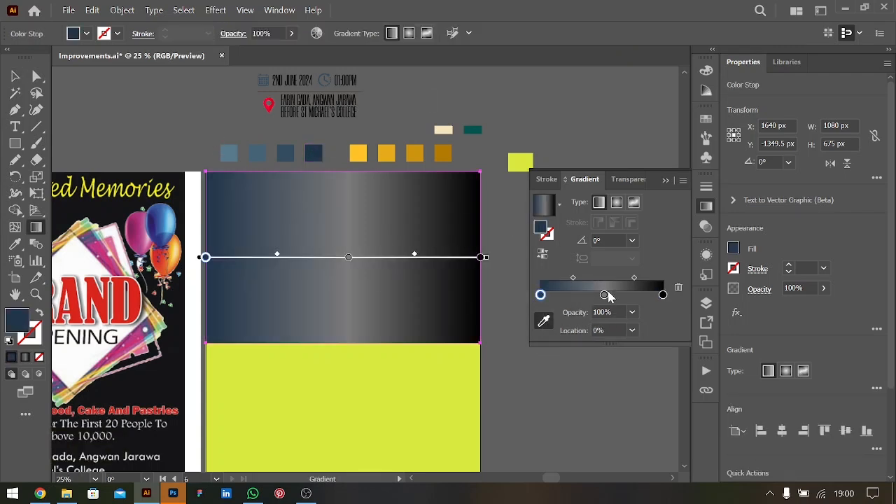
Colour the gradient's middle stop with the darkest navy swatch and set its opacity to 50%
click(604, 295)
click(314, 153)
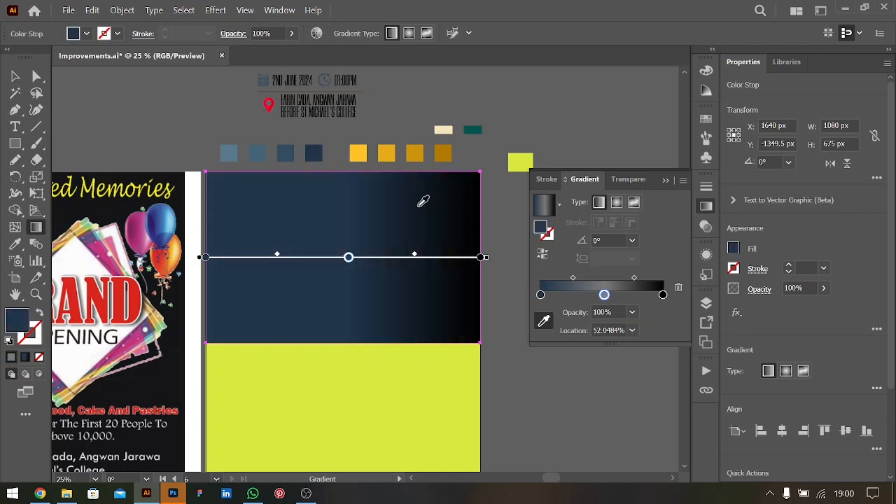
click(632, 312)
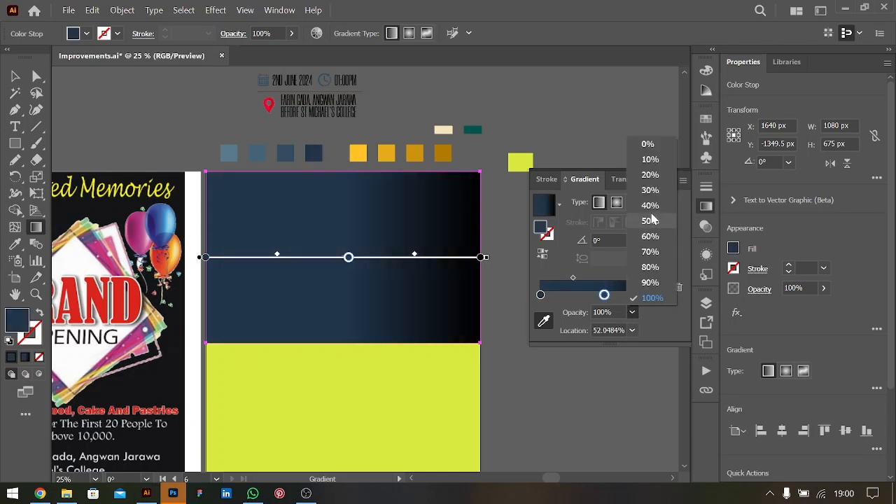
click(650, 220)
Colour the gradient's last stop with the same darkest navy swatch and set its opacity to 0%
click(663, 295)
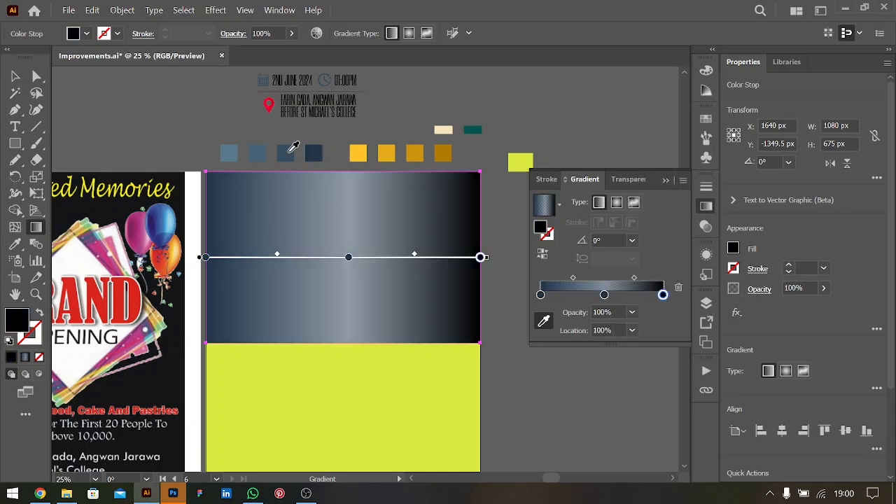
click(313, 153)
click(632, 314)
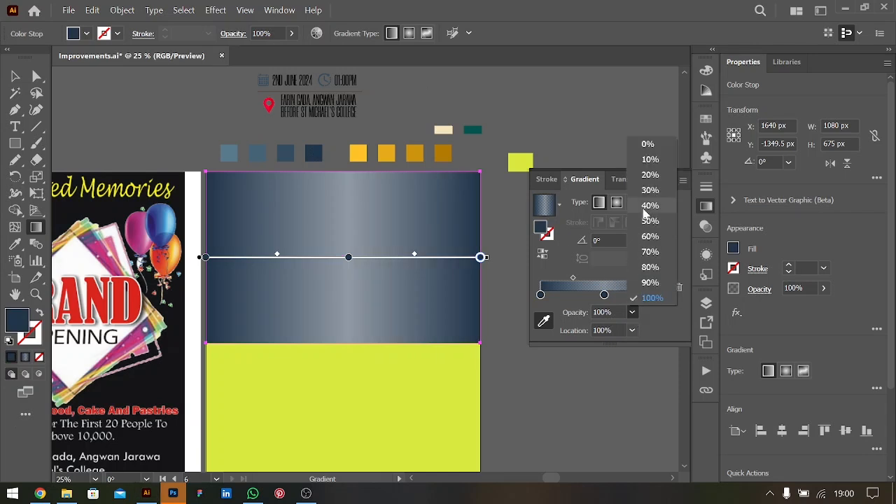
click(644, 145)
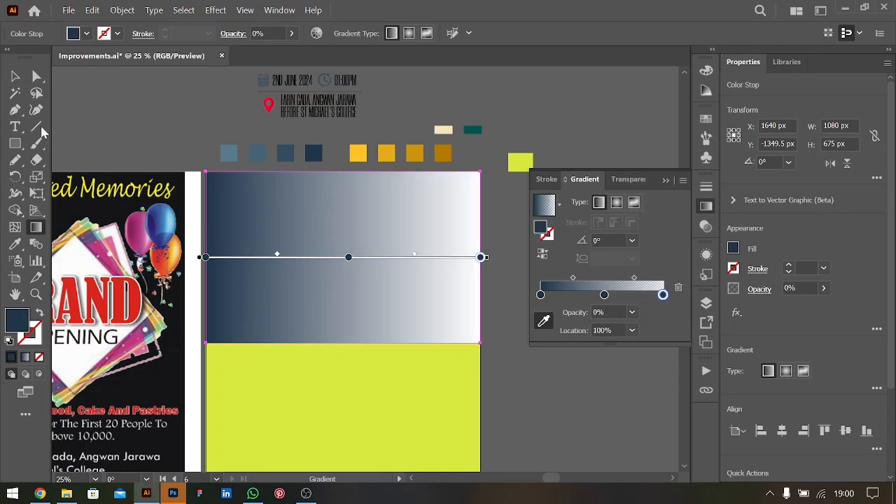
click(18, 74)
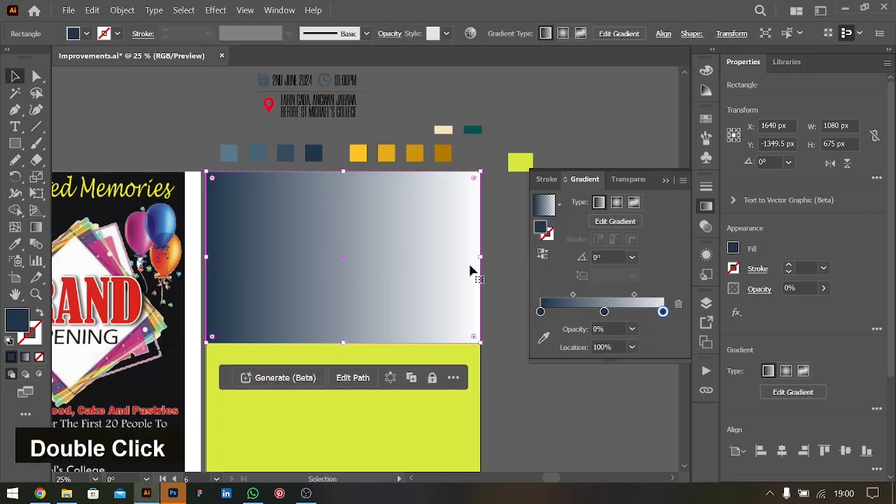
Place the side-view-mix-cookies image from Downloads > Design > 3 over the artboard's upper half, starting at its upper-left corner
click(550, 150)
key(ctrl+shift+p)
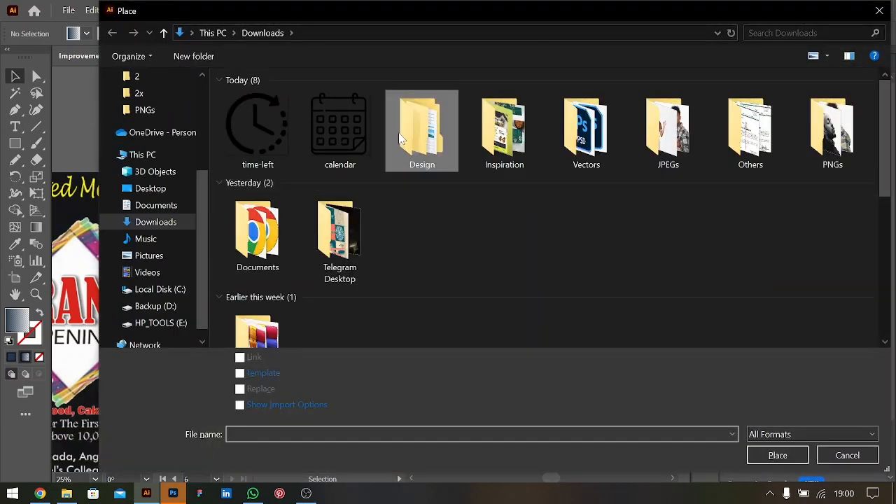
double_click(420, 129)
double_click(425, 112)
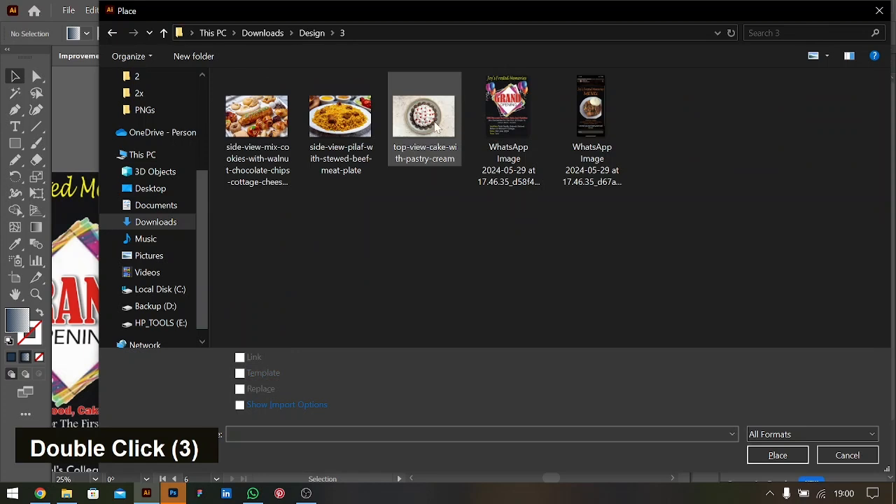
double_click(256, 115)
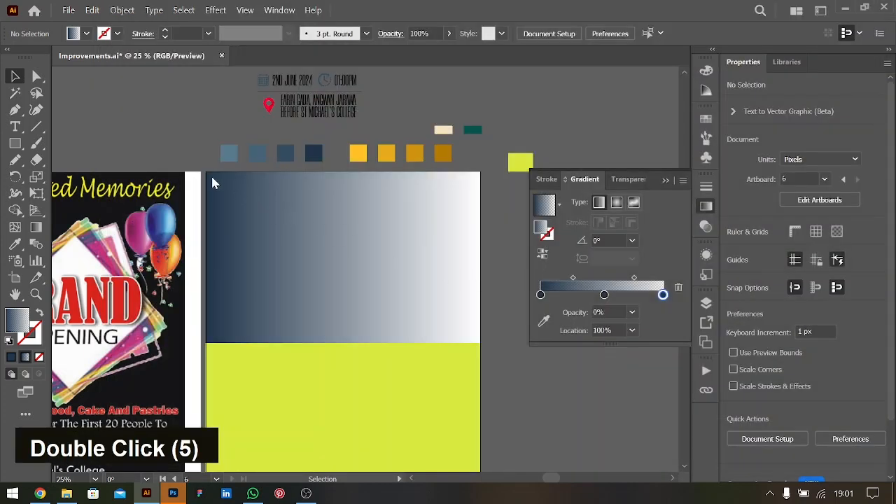
drag(206, 171, 516, 364)
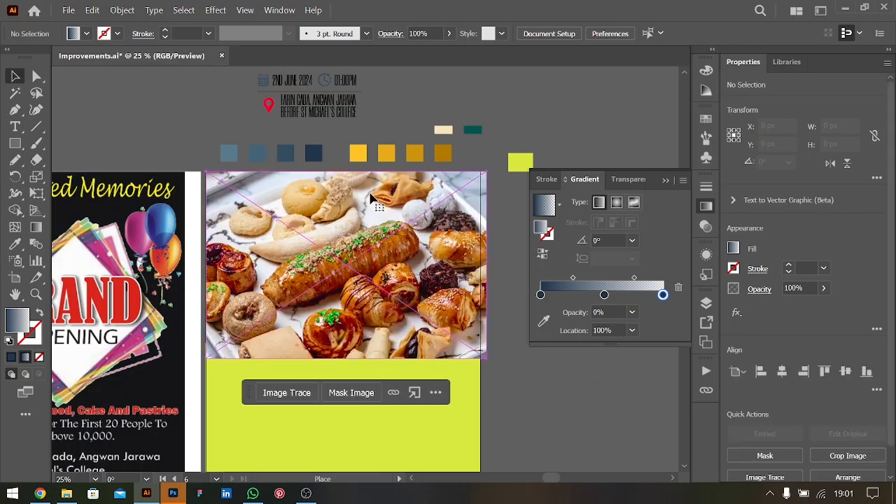
Nudge the pastry image to cover the artboard's upper part and send it backward behind the navy gradient rectangle
drag(401, 266, 397, 262)
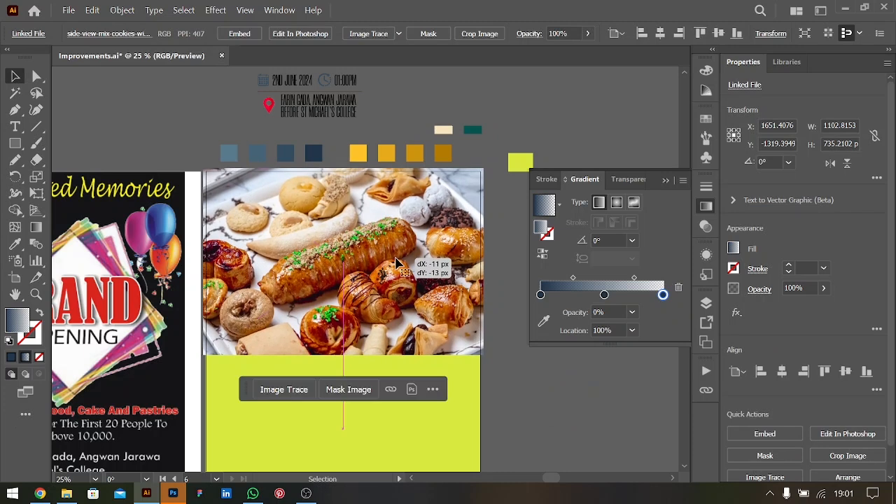
key(ctrl+bracketleft)
key(ctrl+bracketleft)
key(ctrl+bracketleft)
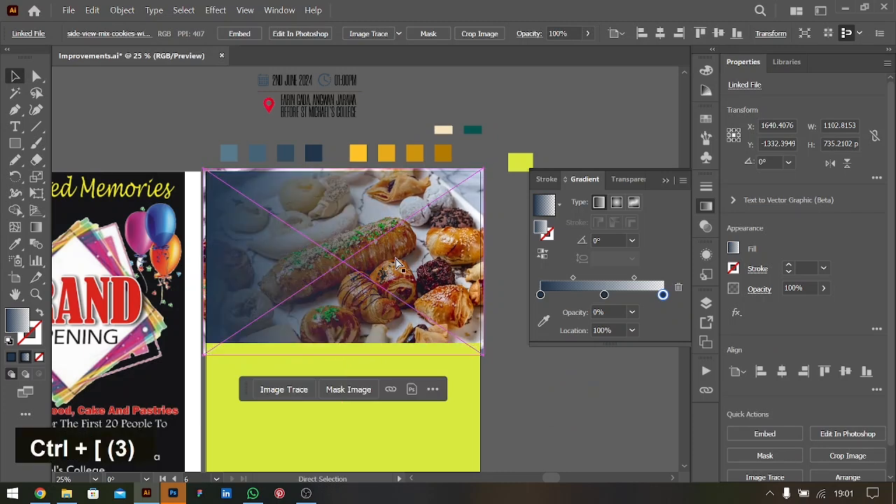
Redirect the navy overlay's gradient diagonally at about 23°, fading from the lower left to the upper right
click(290, 263)
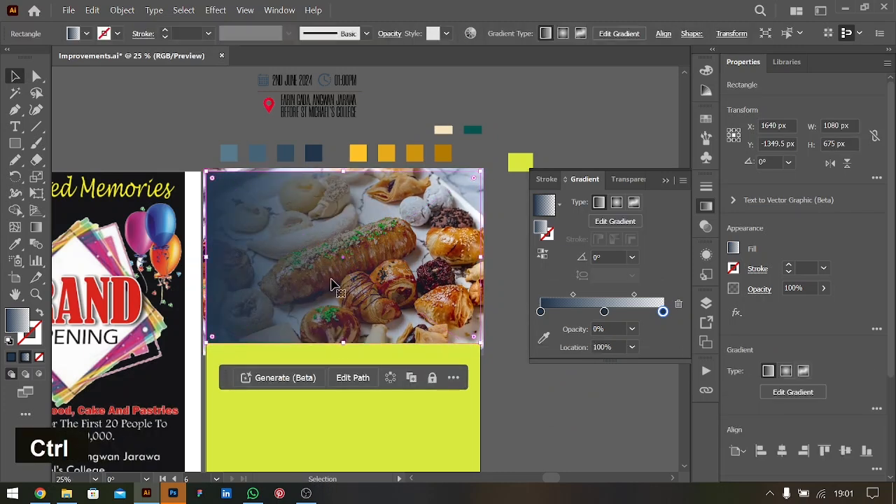
key(g)
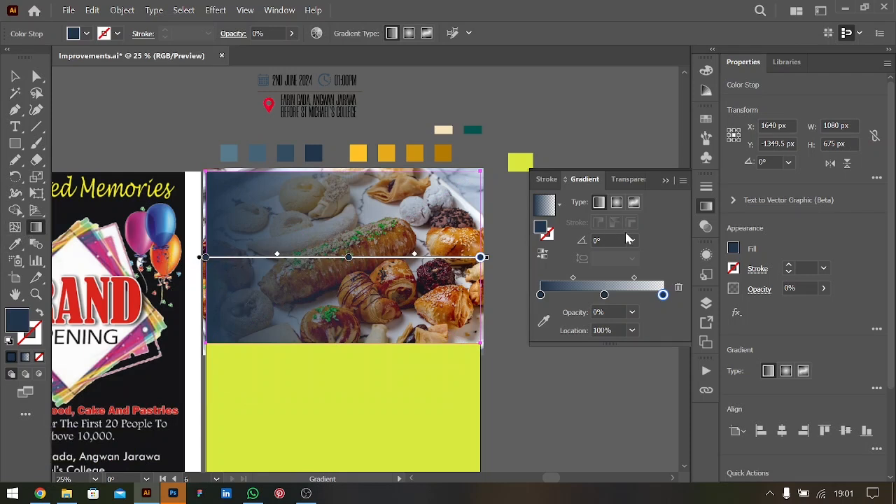
mouse_move(490, 255)
mouse_down()
mouse_move(464, 141)
mouse_move(481, 199)
mouse_up()
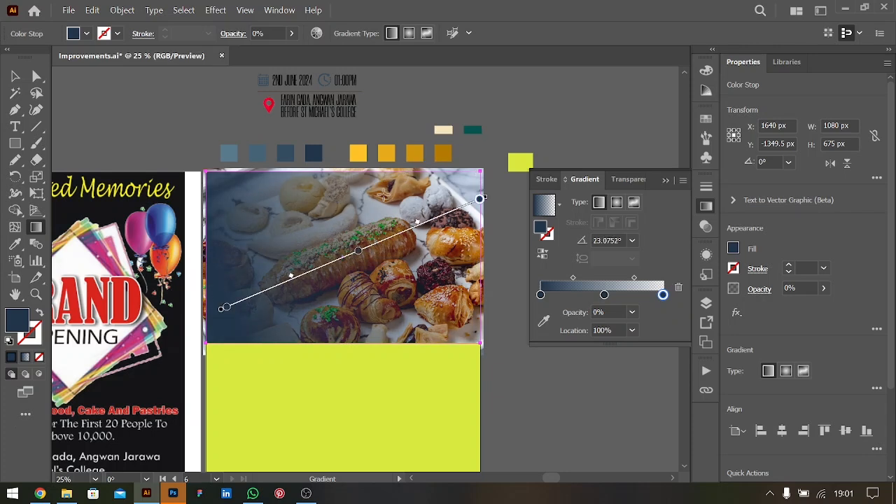
Move the overlay gradient's first stop slightly inward and its middle stop to about 66%
drag(357, 253, 398, 233)
click(480, 199)
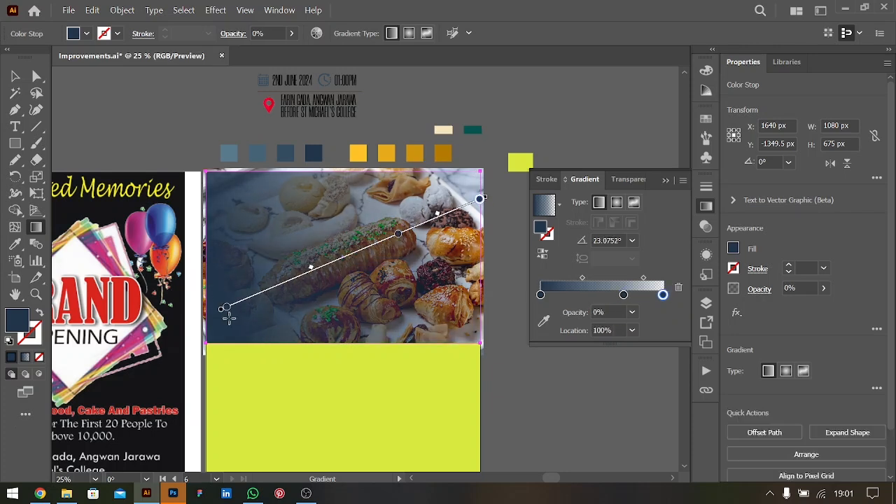
drag(226, 313, 271, 289)
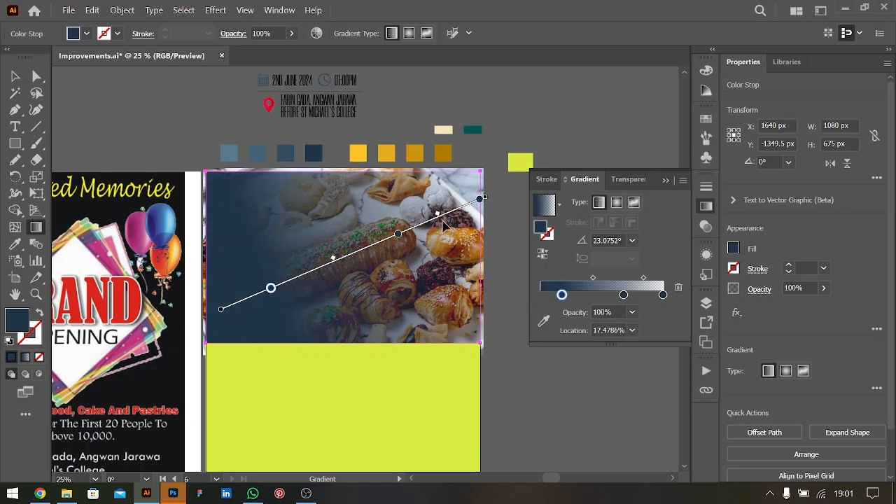
drag(437, 214, 449, 208)
click(480, 199)
click(371, 245)
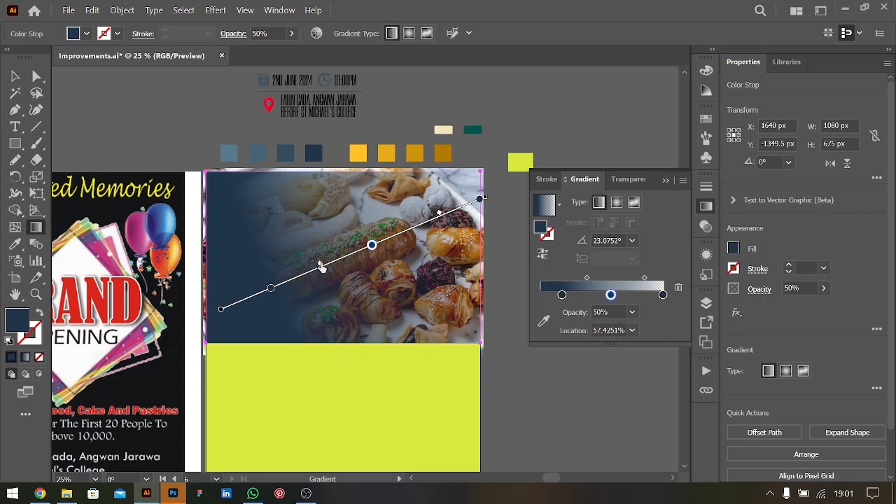
drag(272, 292, 242, 301)
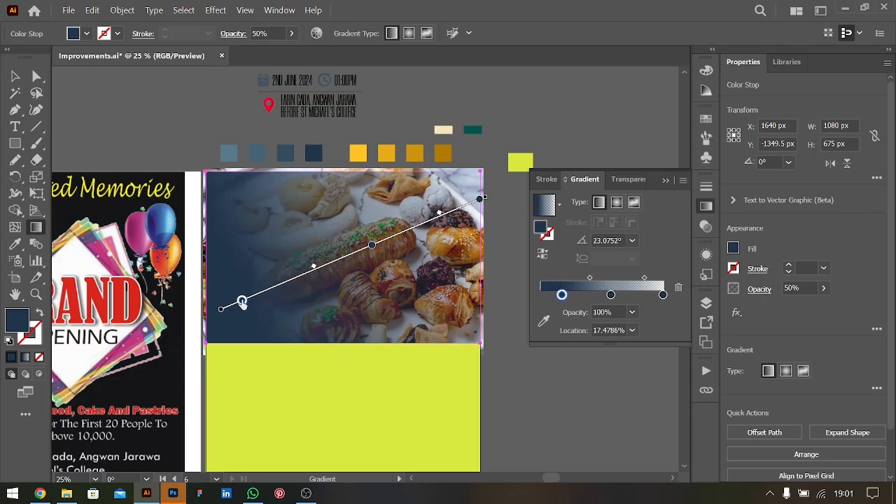
drag(374, 246, 393, 236)
click(15, 76)
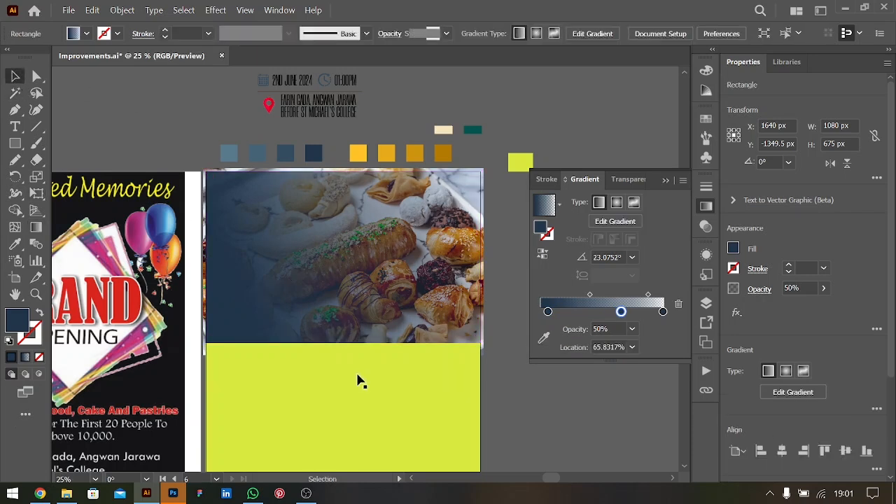
Preview the flyer trimmed to the artboard edges, and restore the normal view
click(384, 390)
scroll(448, 384, left, 2)
scroll(451, 381, right, 3)
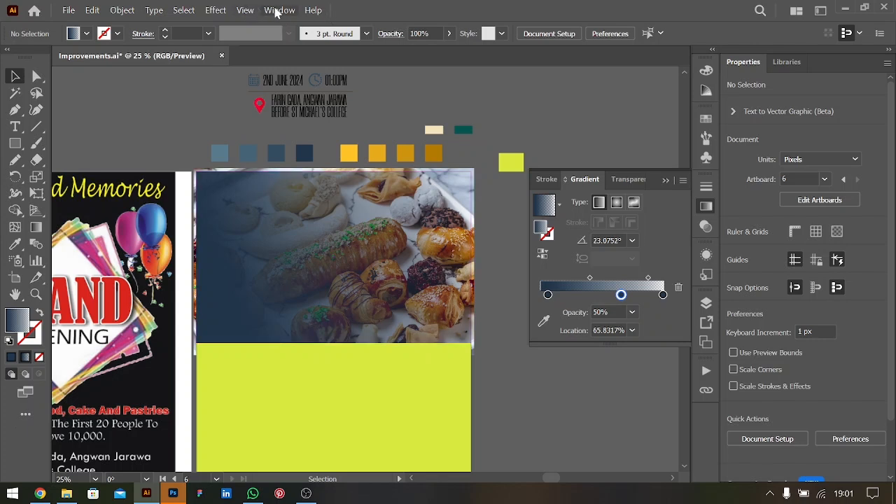
click(279, 9)
mouse_move(245, 10)
click(297, 101)
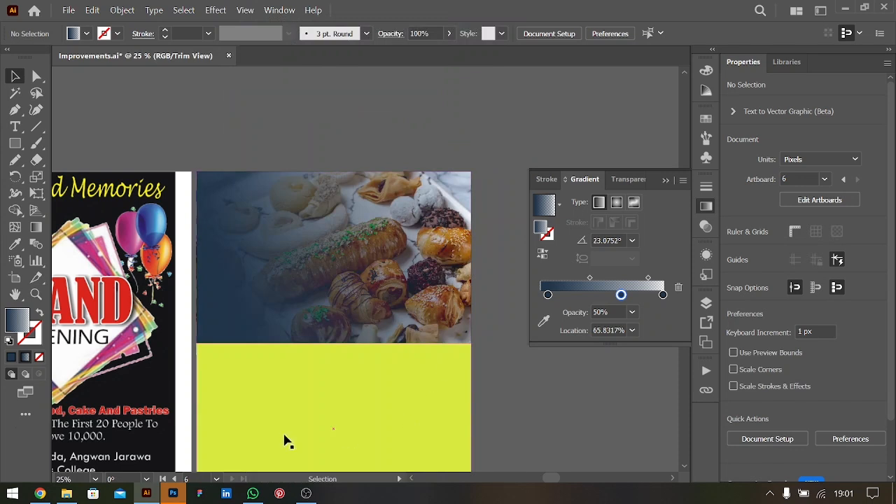
click(245, 10)
click(290, 100)
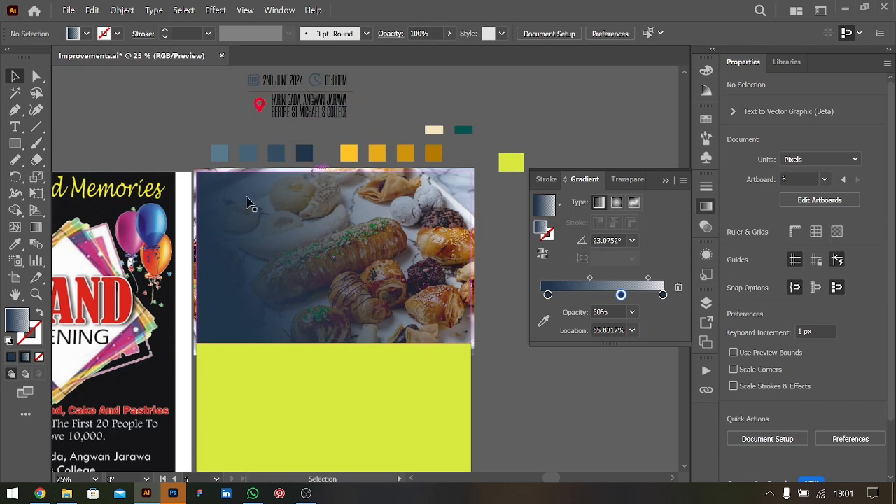
Add the two-line heading "GRAND OPENING" in Monument Extended Ultrabold over the dark side of the pastry image
scroll(350, 277, down, 2)
scroll(350, 276, left, 2)
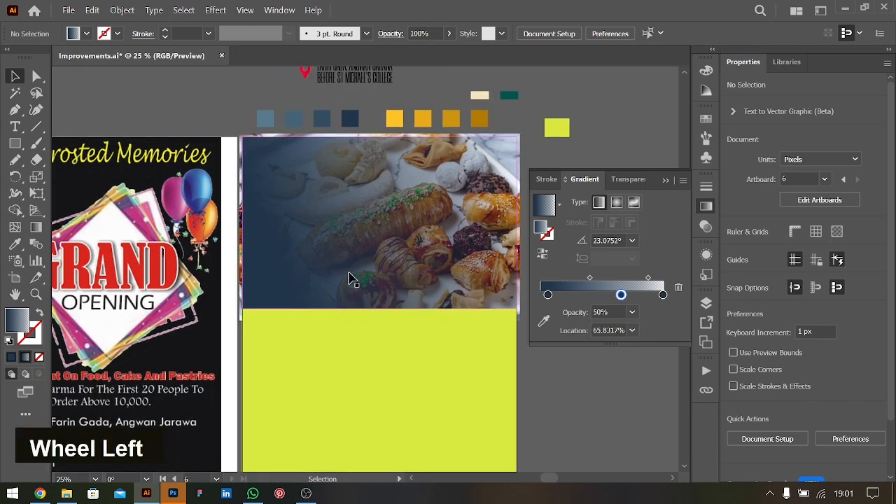
key(t)
click(274, 199)
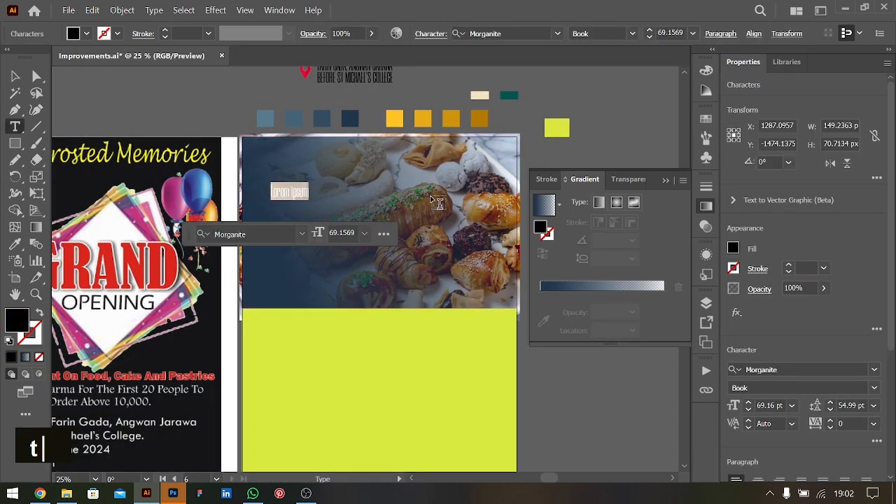
click(786, 370)
text(monu)
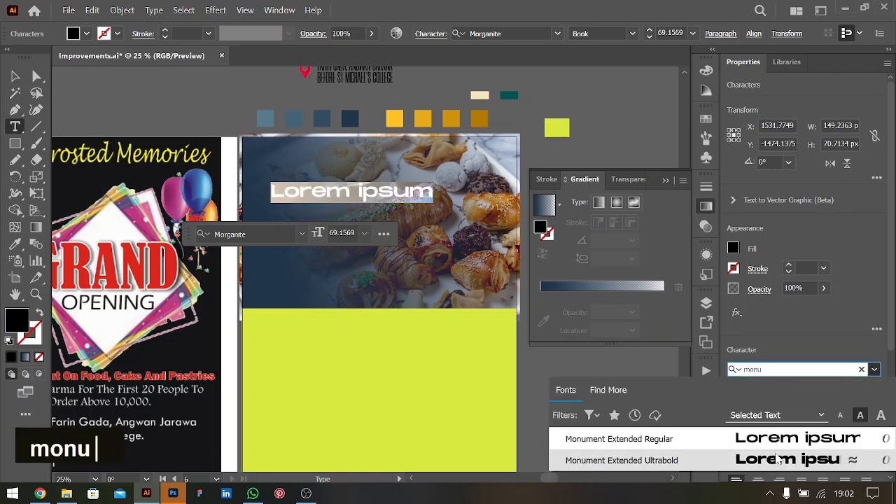
click(777, 458)
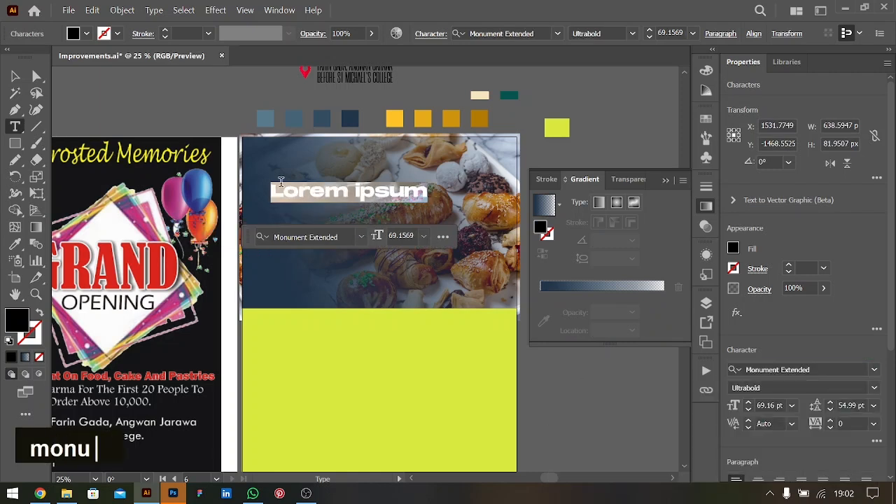
text(GR)
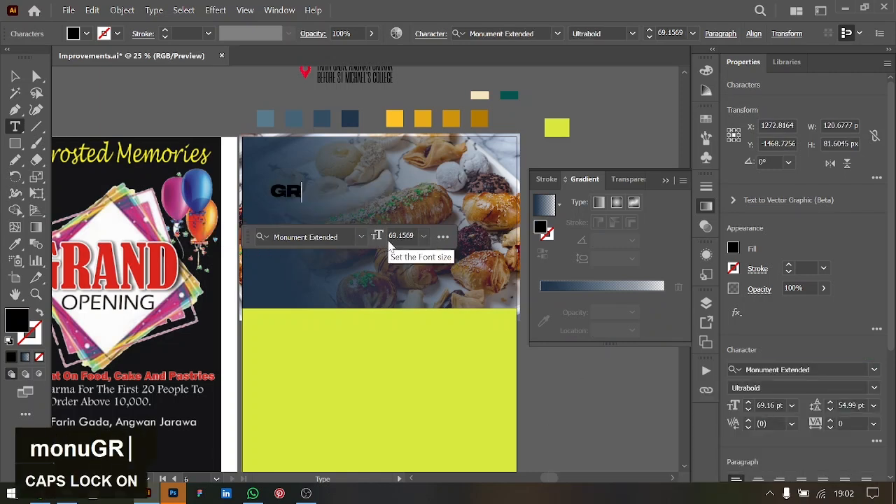
text(AND)
key(Return)
text(OPE)
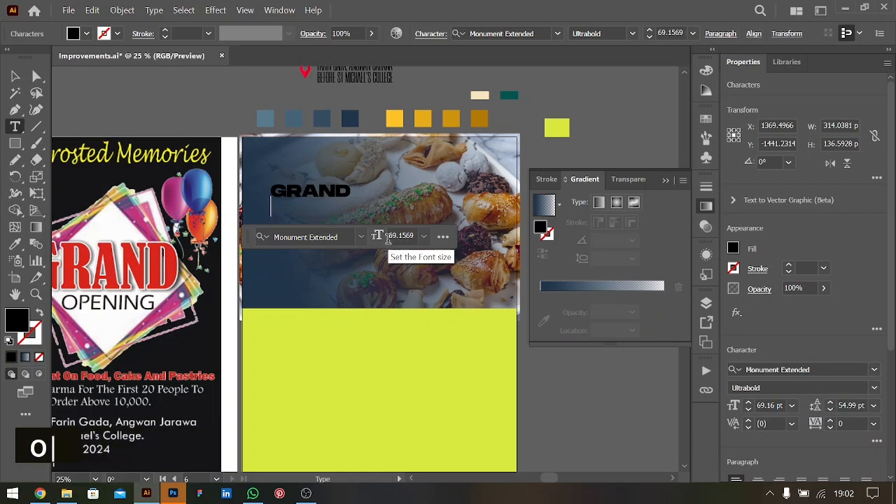
text(NING)
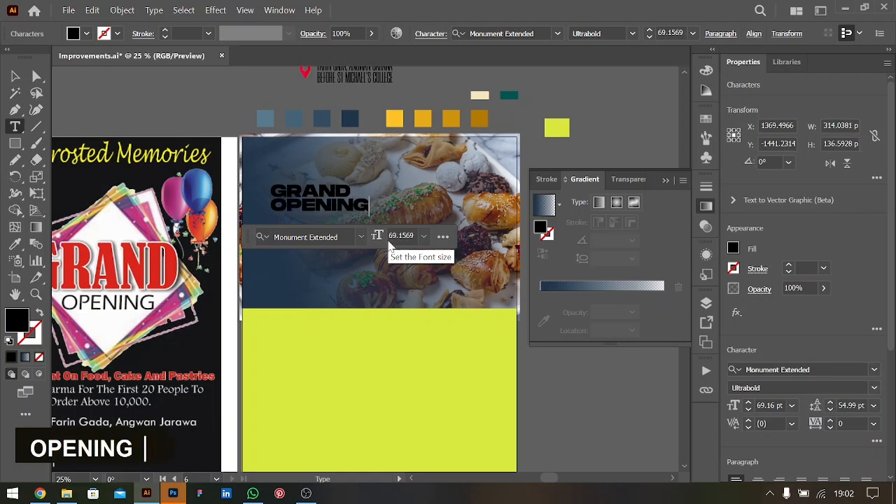
Set the heading's leading to Auto and scale the text up to about 112 pt
key(ctrl+a)
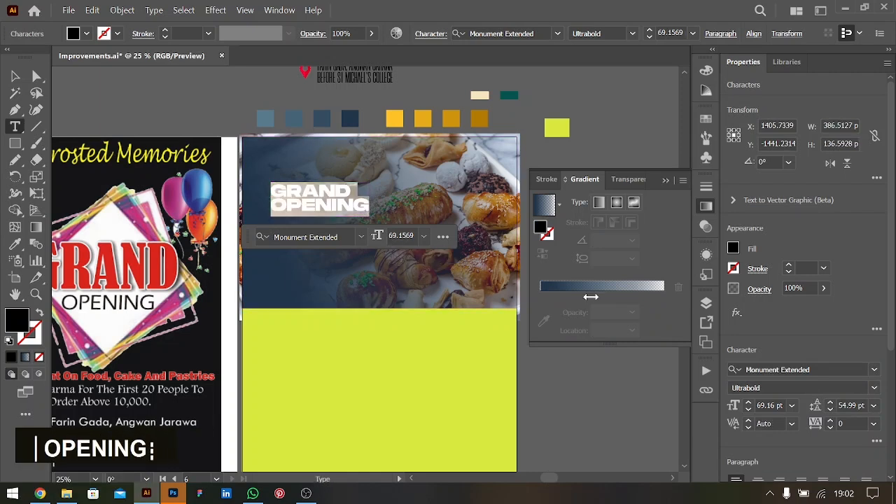
click(875, 405)
click(854, 127)
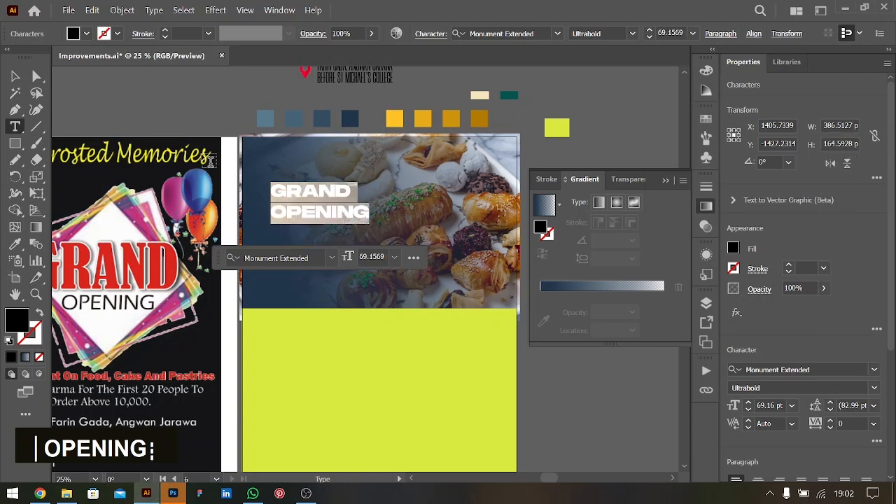
key(Escape)
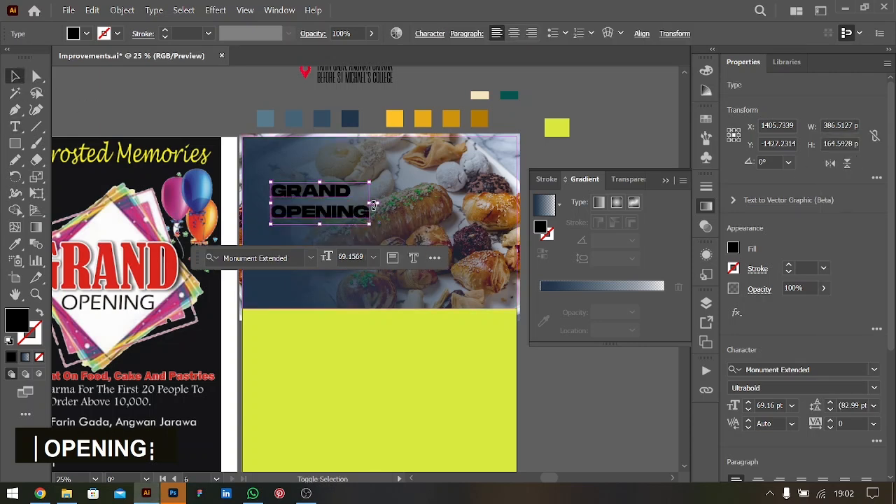
drag(373, 206, 397, 241)
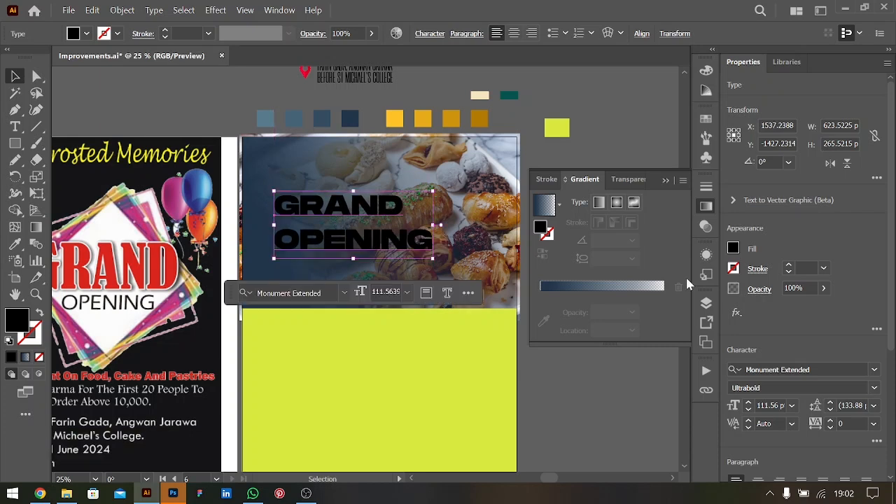
Fill the GRAND OPENING heading with white and collapse the gradient settings
click(731, 251)
double_click(604, 301)
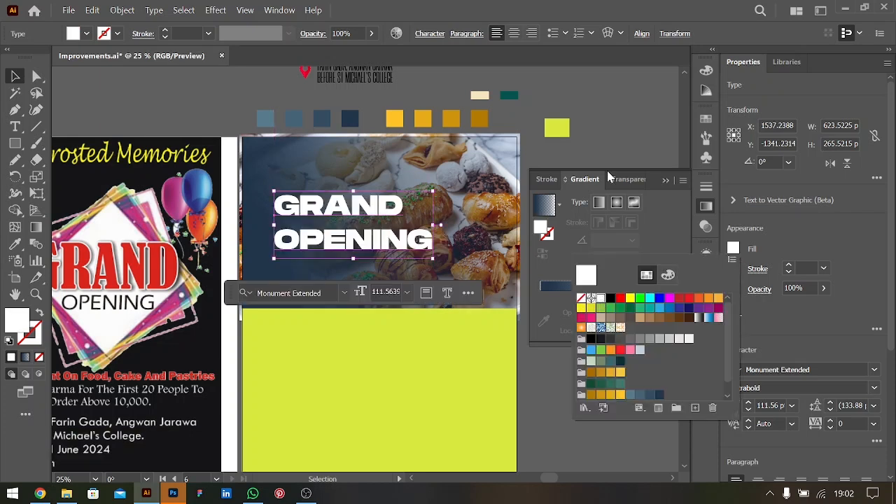
click(667, 179)
double_click(584, 330)
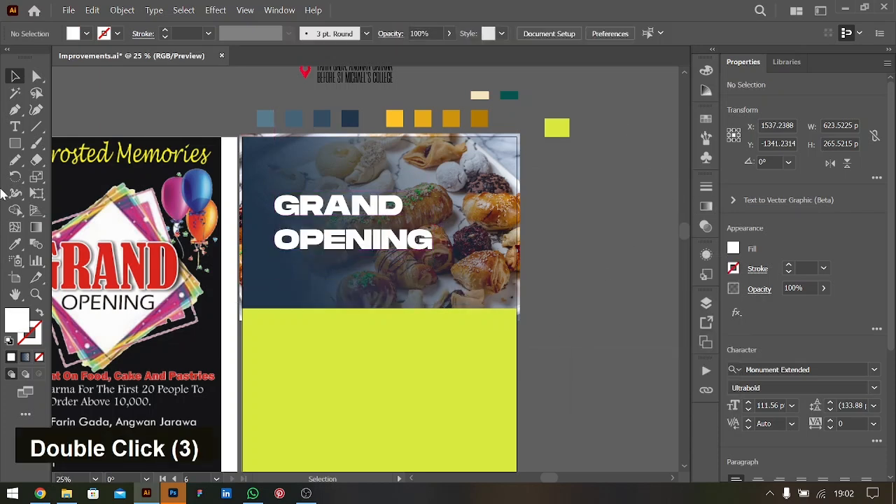
Draw a white rounded rectangle about 878 by 769 px below the heading, overlapping the image and lime area, and undo any stray shape
right_click(15, 144)
click(86, 143)
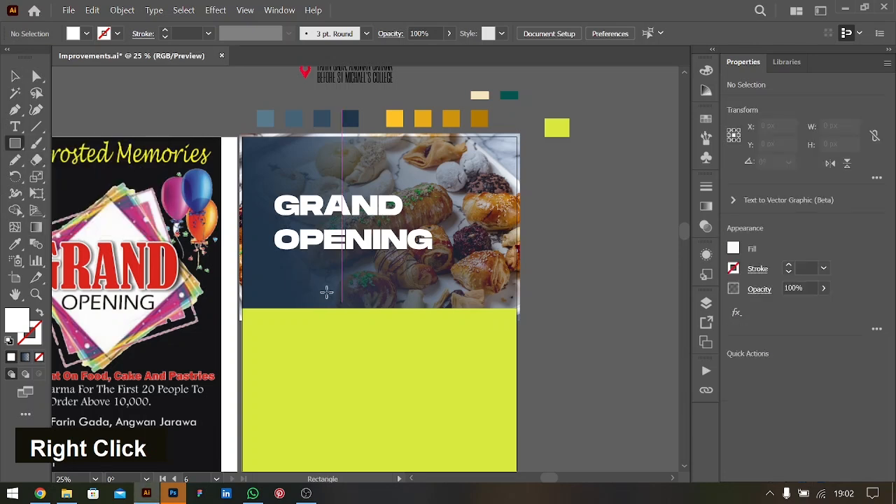
right_click(17, 147)
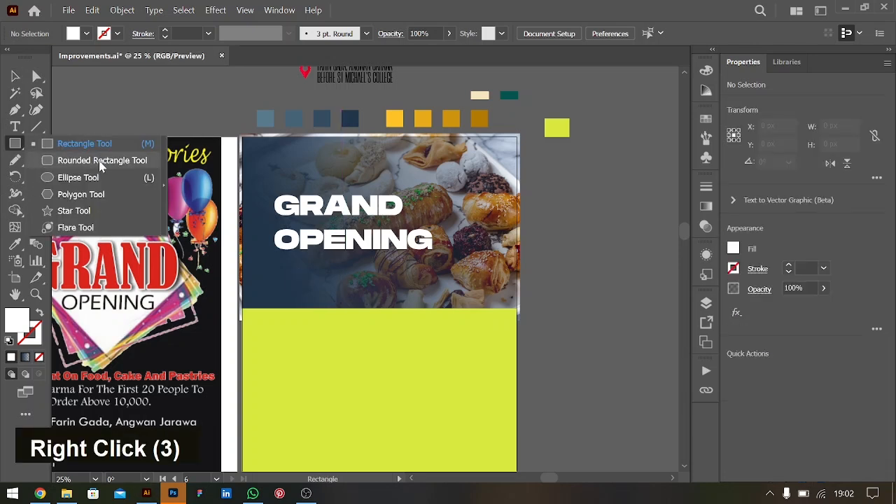
click(88, 161)
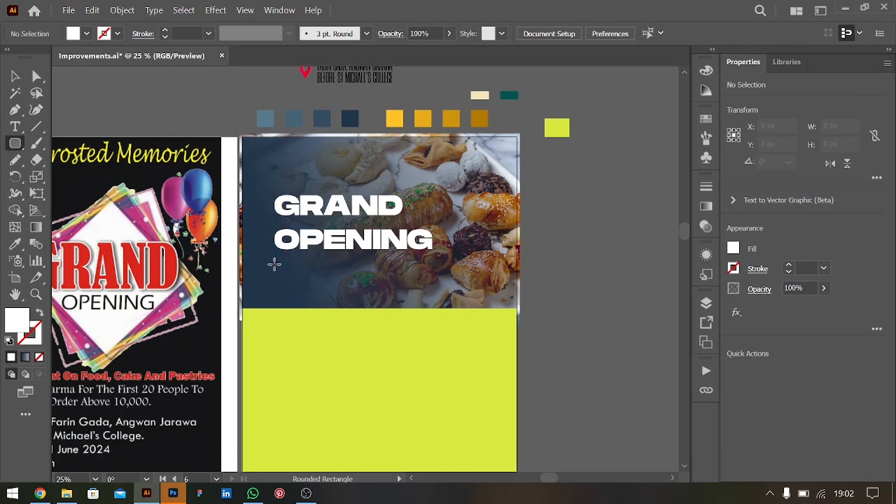
drag(265, 263, 488, 458)
scroll(488, 457, down, 3)
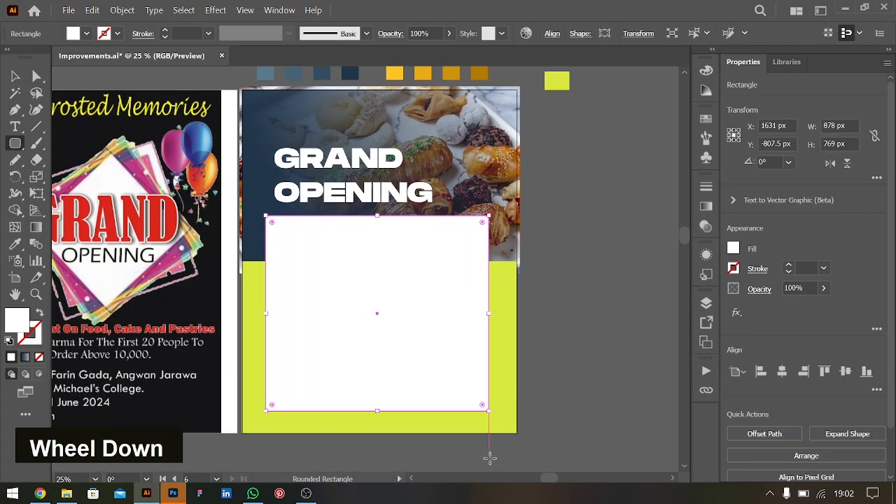
drag(378, 390, 377, 384)
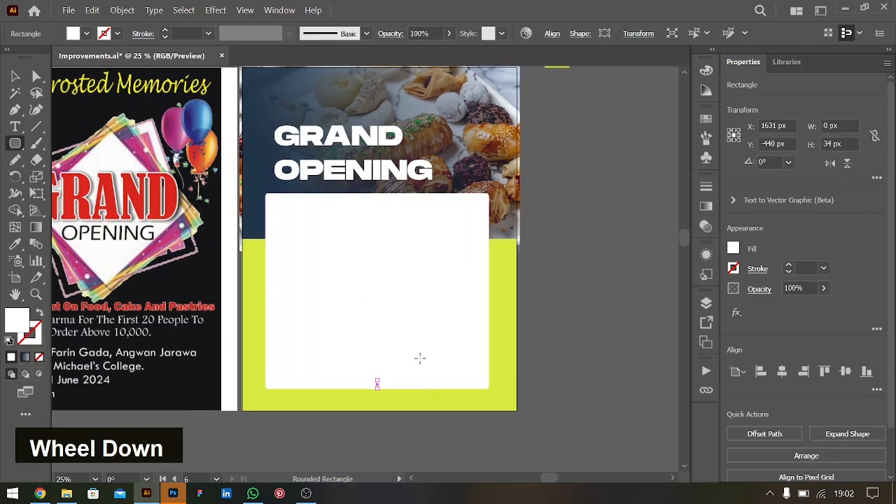
key(ctrl+z)
Centre the white rounded rectangle horizontally on the artboard and reduce its height to about 747 px
key(v)
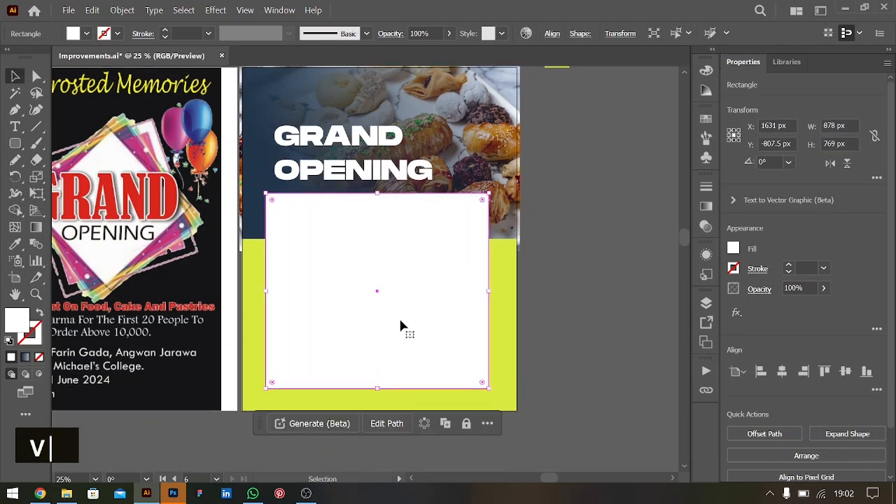
drag(429, 326, 431, 326)
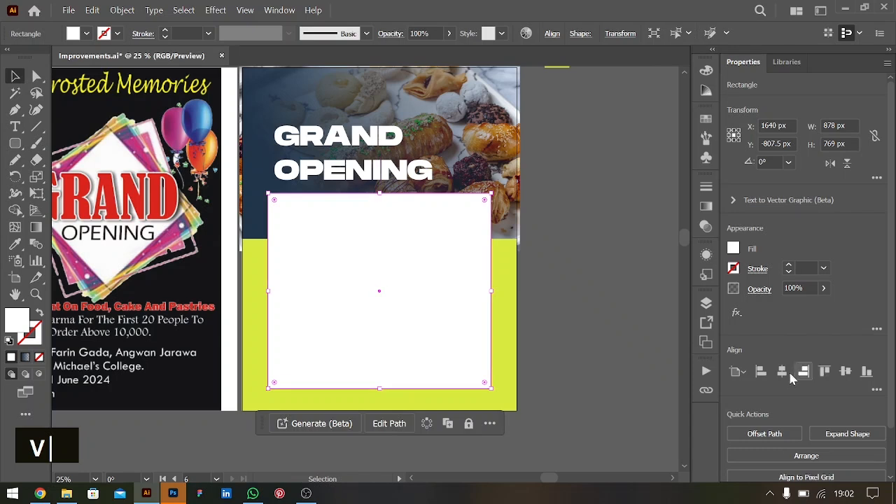
drag(379, 388, 379, 383)
drag(398, 286, 397, 290)
Move the GRAND OPENING heading up about 57 px and extend the white rectangle upward to about 765 px high
drag(382, 184, 383, 167)
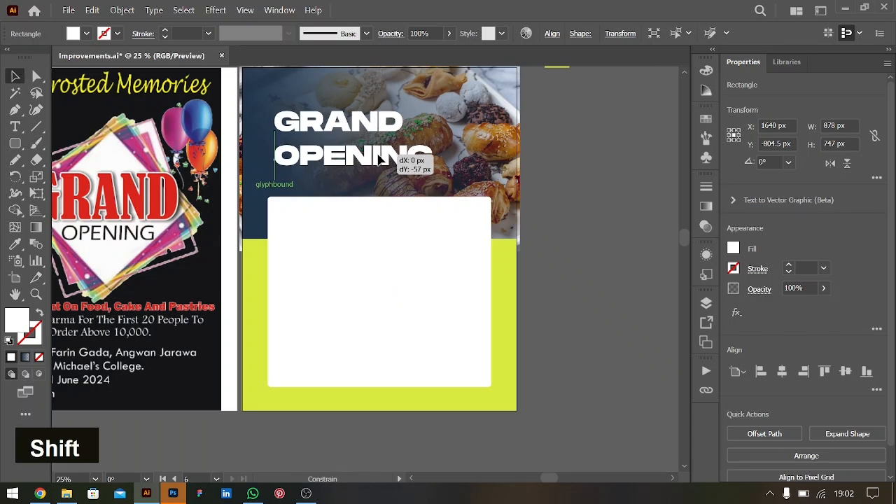
click(385, 210)
drag(382, 200, 380, 194)
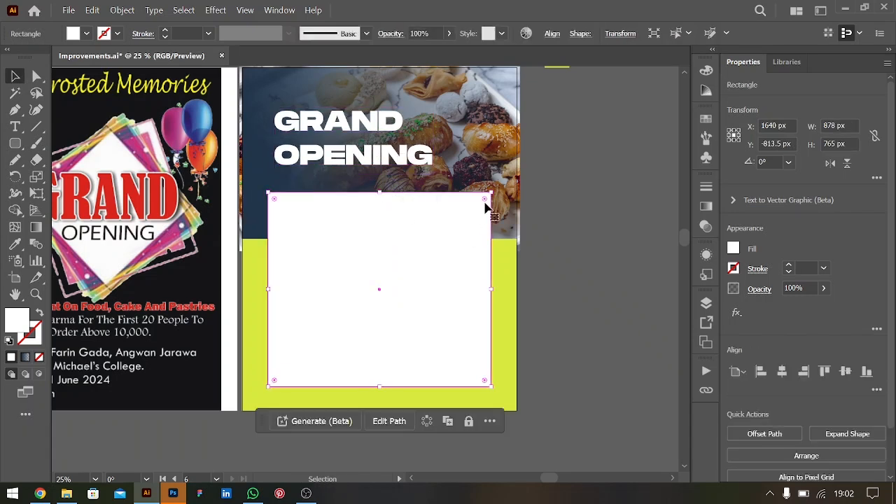
Round the white card's corners more and draw a bar about 793 by 127 px across its bottom edge
drag(485, 200, 480, 207)
click(625, 313)
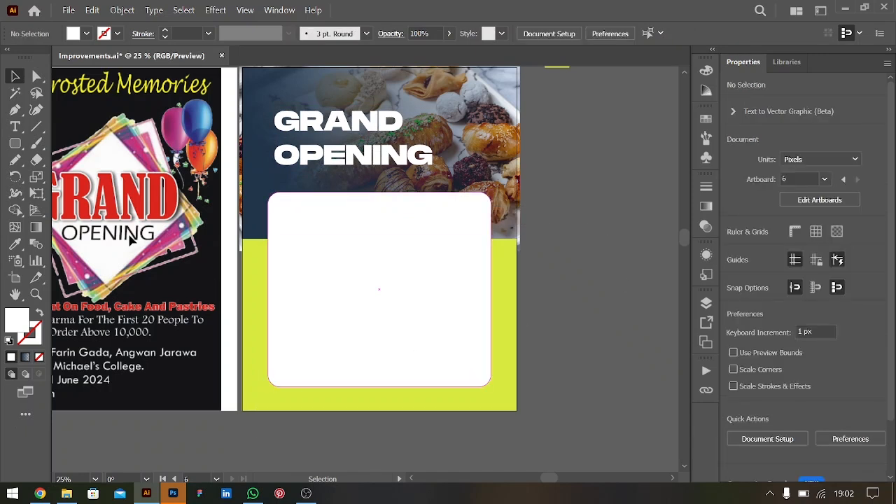
click(15, 142)
drag(279, 363, 480, 396)
Fill the new bar with the darkest navy swatch sampled from the palette above the artboard
key(i)
scroll(656, 285, up, 2)
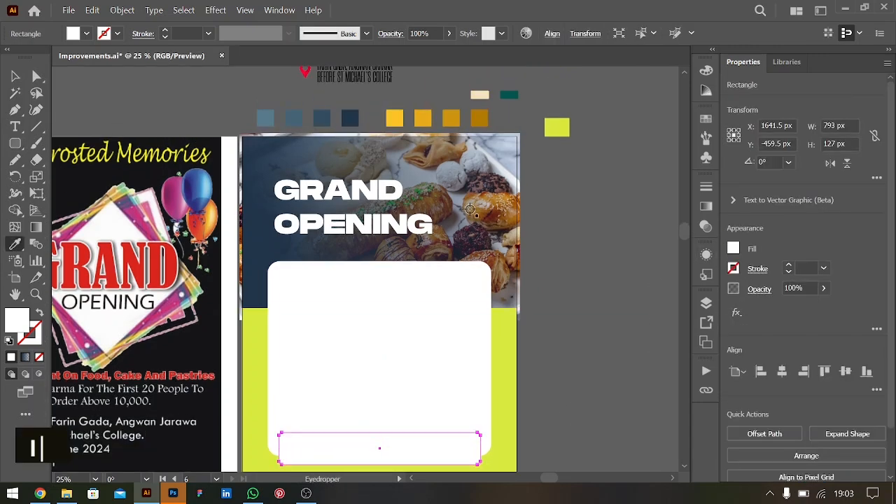
click(349, 117)
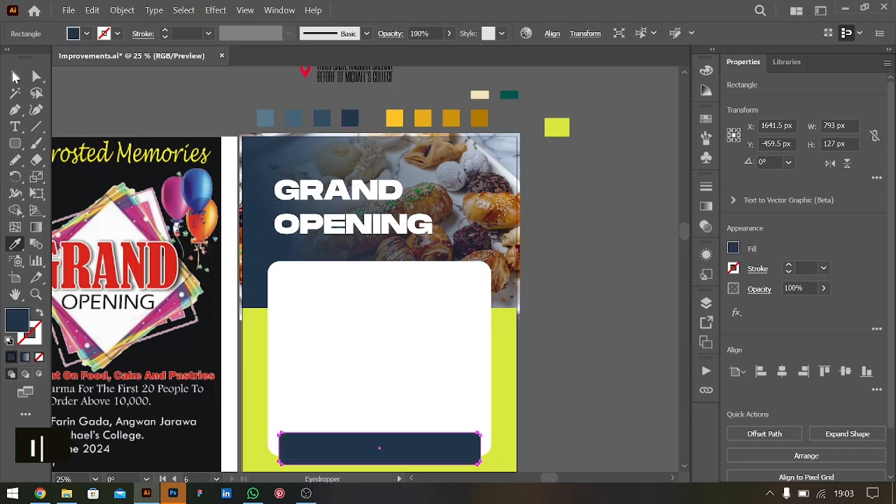
click(16, 75)
click(570, 350)
scroll(570, 351, down, 1)
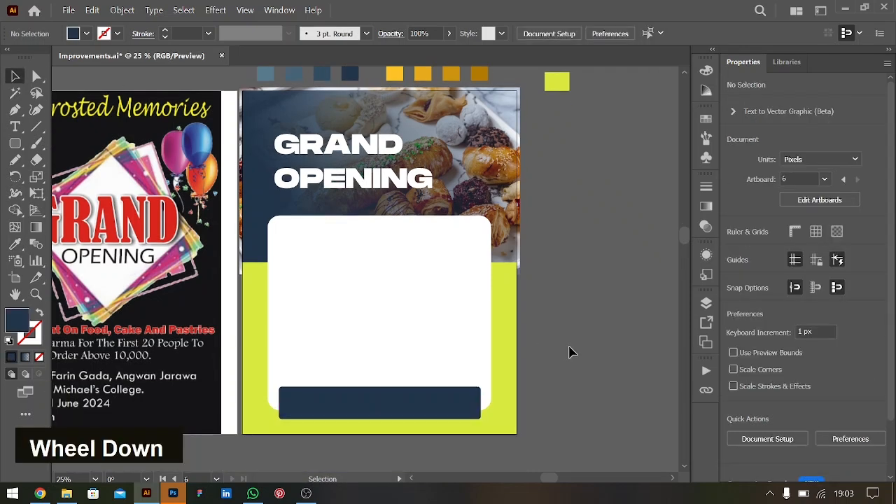
Raise the white card's bottom edge slightly and round the navy bar's corners more
click(430, 340)
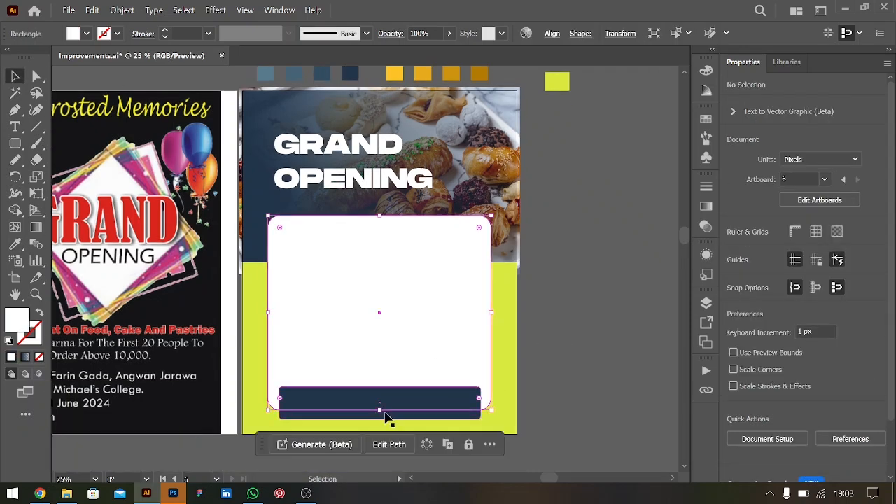
drag(383, 411, 382, 408)
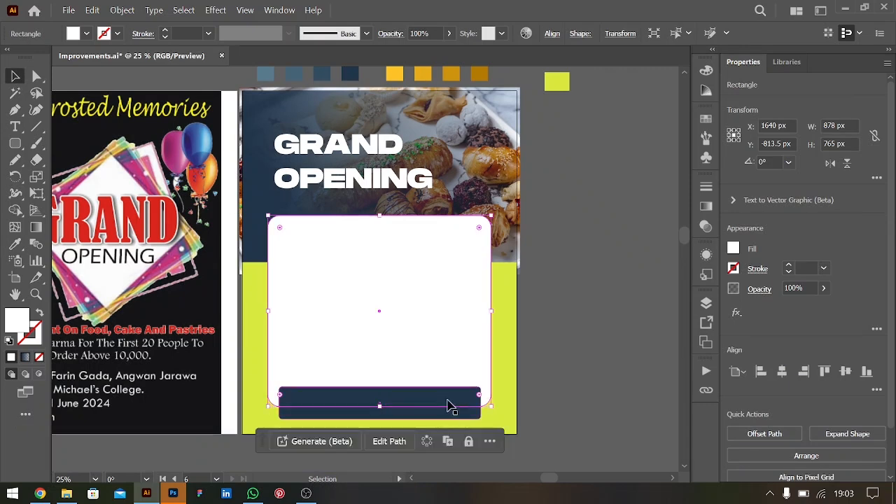
click(458, 405)
drag(474, 398, 471, 400)
click(588, 341)
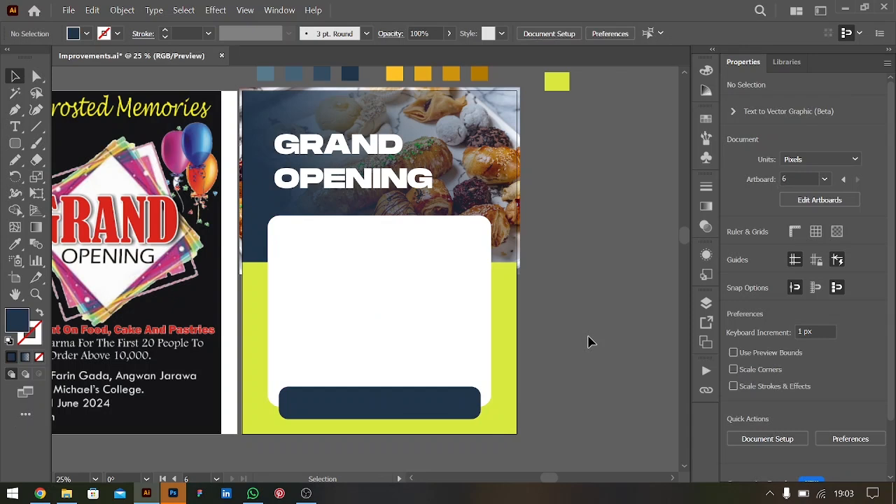
Place the top-view vegetable soup image from Design subfolder 1 onto the white card, about 240 px wide
key(ctrl+shift+p)
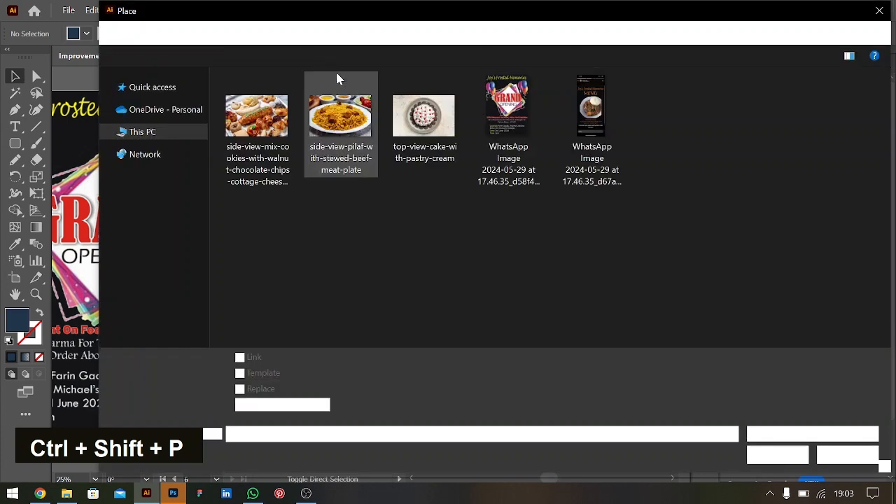
click(311, 35)
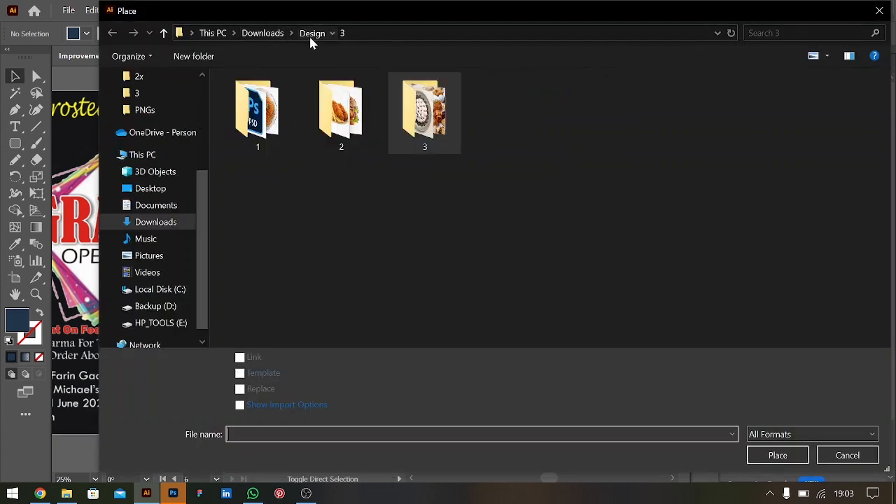
double_click(258, 112)
double_click(494, 122)
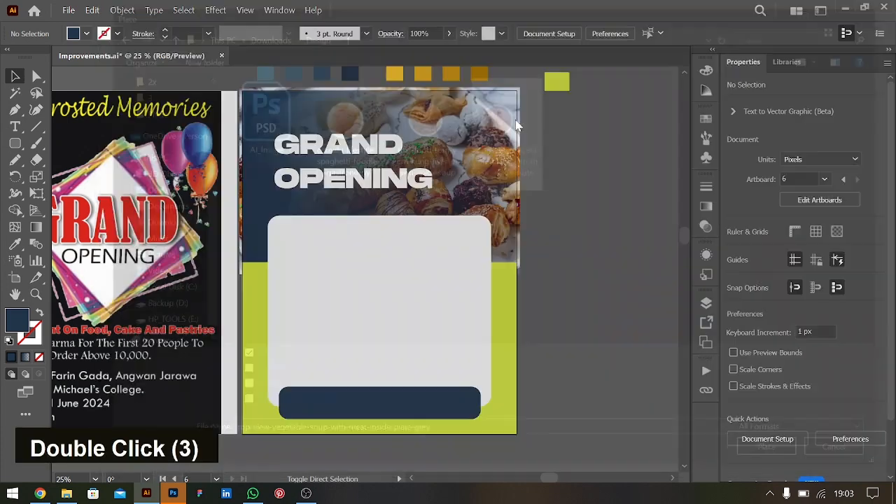
drag(406, 279, 469, 320)
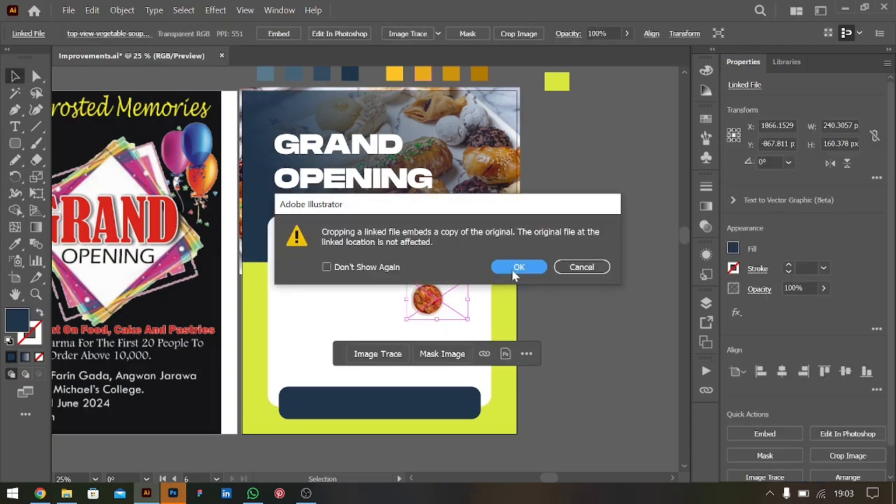
Crop the soup image to the bowl and enlarge it to about 226 px wide
click(519, 268)
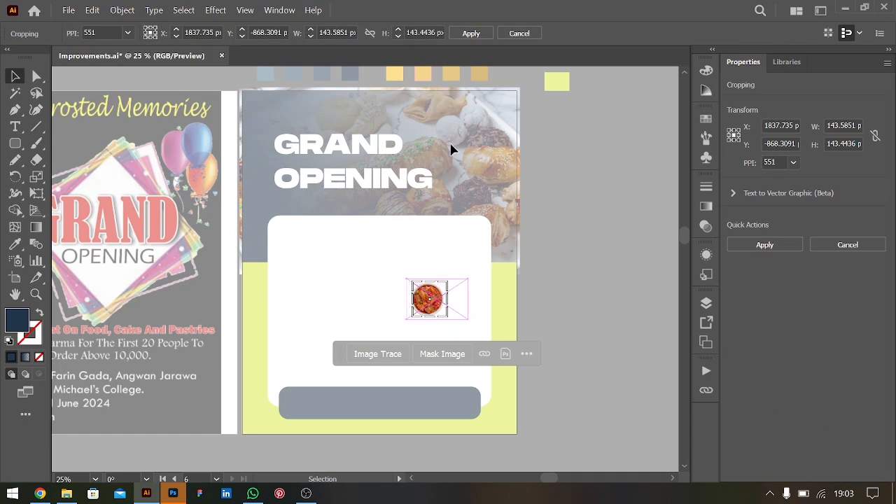
click(482, 32)
mouse_move(437, 305)
mouse_down()
mouse_move(495, 301)
mouse_move(421, 302)
mouse_up()
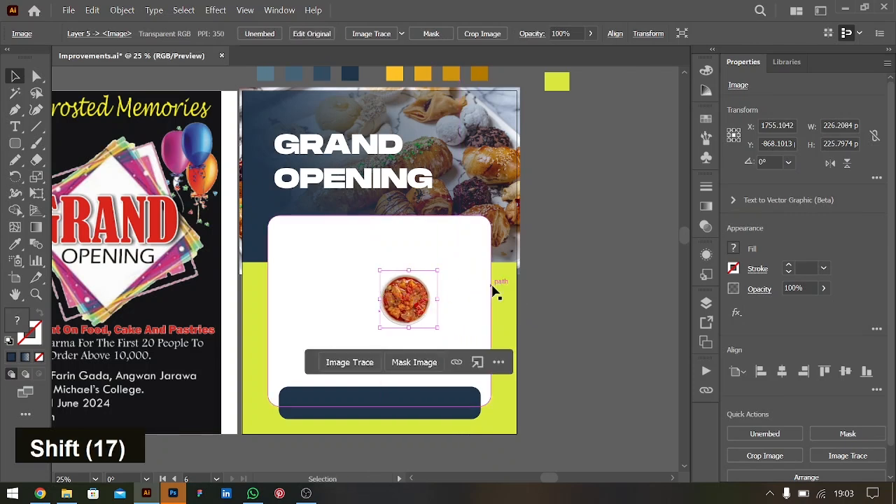
click(619, 263)
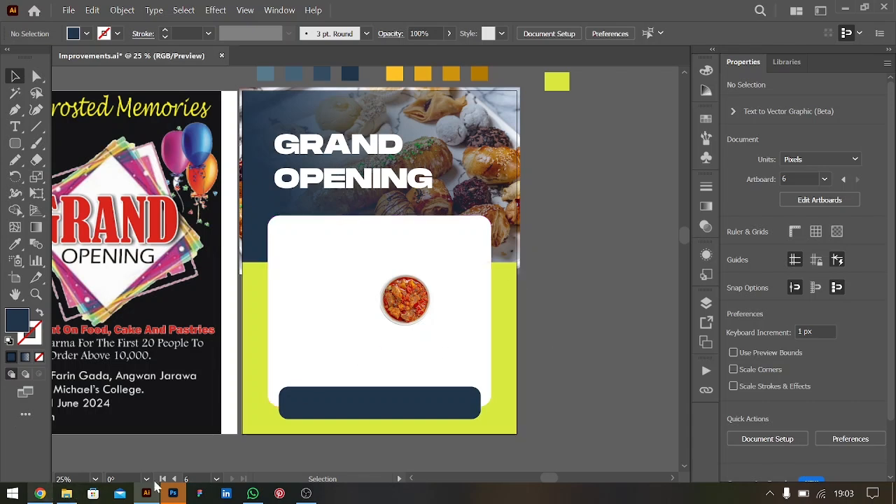
Move the soup bowl image off the artboard, to the right of the flyer
click(413, 304)
drag(391, 316, 576, 303)
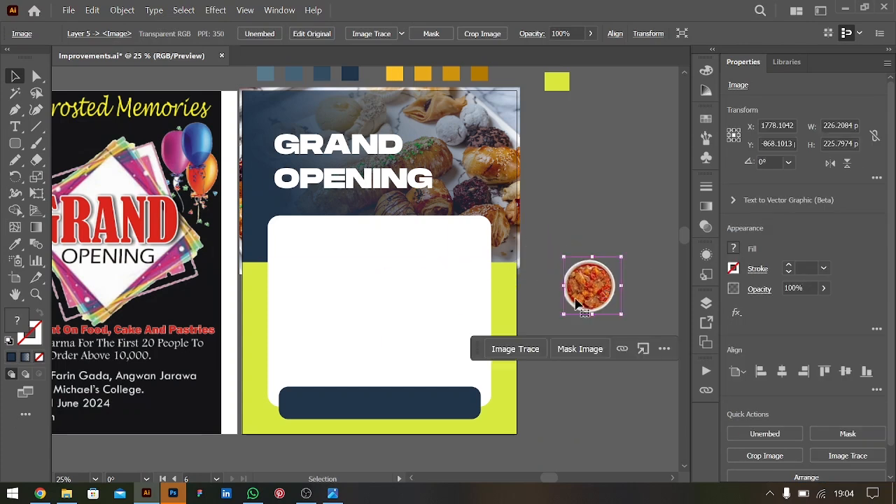
click(594, 397)
Raise the white card's bottom edge and move the navy bar up 48 px with it
click(383, 407)
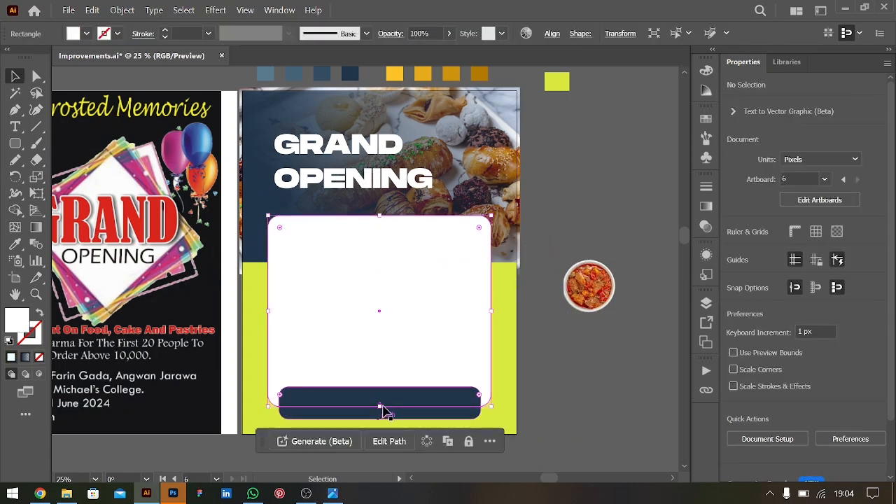
drag(378, 405, 400, 392)
Move the GRAND OPENING heading up about 17 px and tighten its leading to about 117.88 pt
click(395, 183)
key(alt+Up)
key(alt+Up)
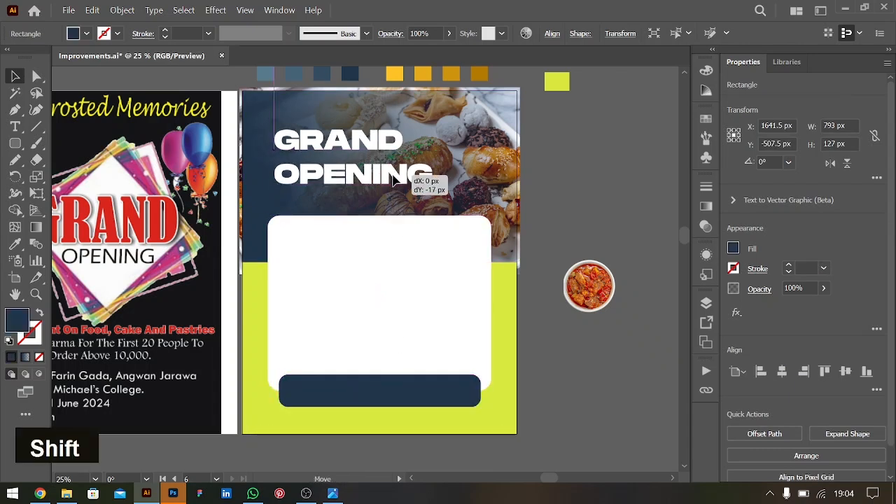
key(alt+Up)
key(alt+Up)
key(alt+Up)
key(alt+Up)
key(alt+Up)
key(alt+Up)
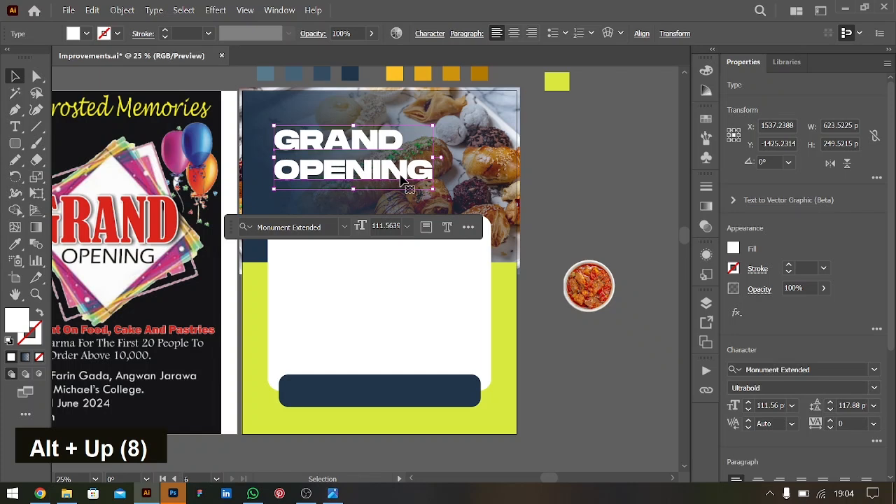
Extend the white card's top edge upward slightly toward the heading
click(384, 286)
drag(379, 213, 379, 208)
click(572, 189)
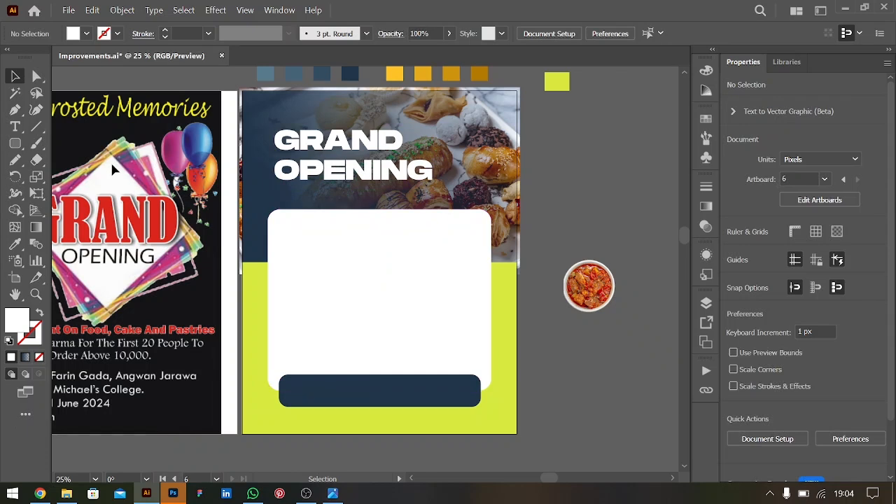
Draw a rounded rectangle about 422 by 209 px in the upper right of the white card
click(11, 146)
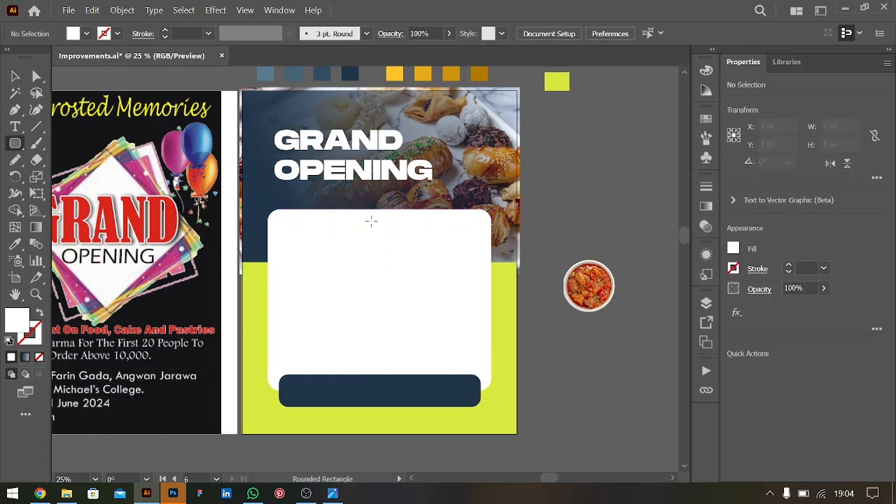
drag(372, 221, 480, 273)
scroll(388, 303, left, 2)
scroll(389, 303, left, 2)
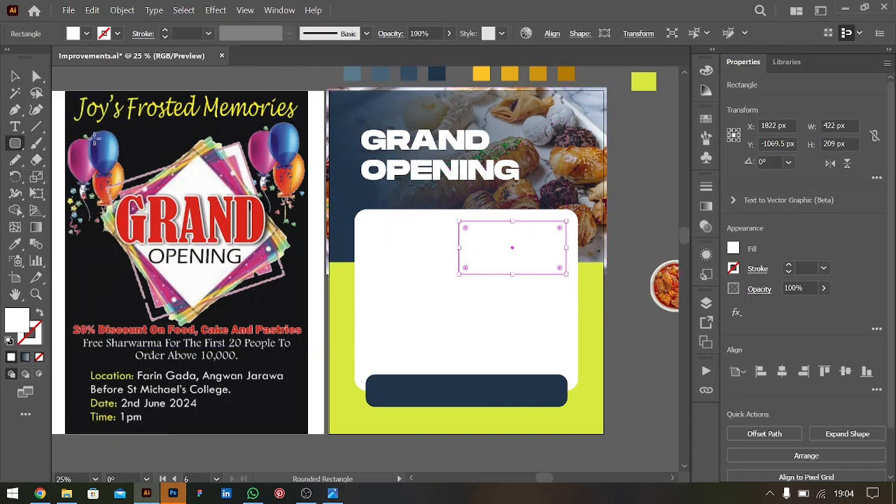
click(14, 76)
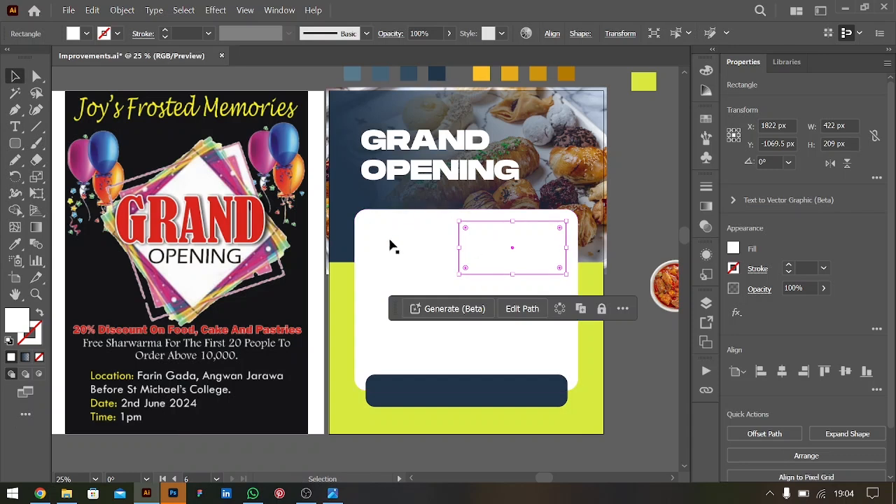
Add the black text "20%" inside the small rounded rectangle
click(18, 128)
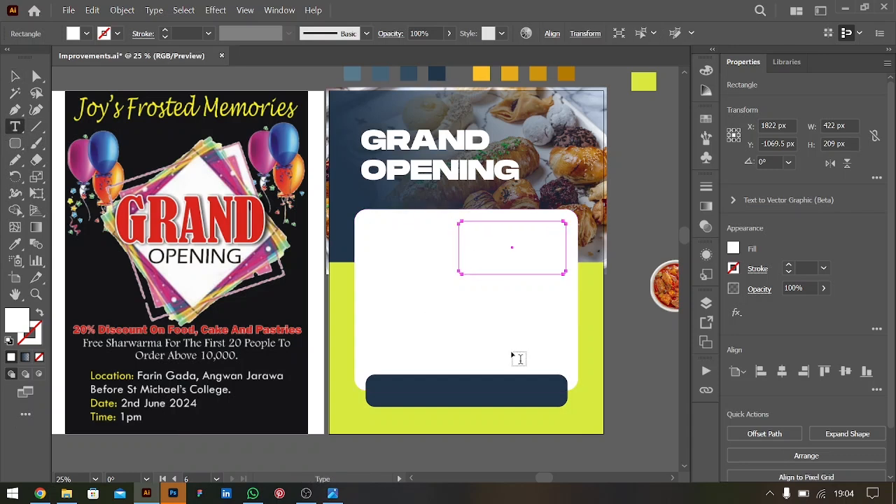
click(472, 240)
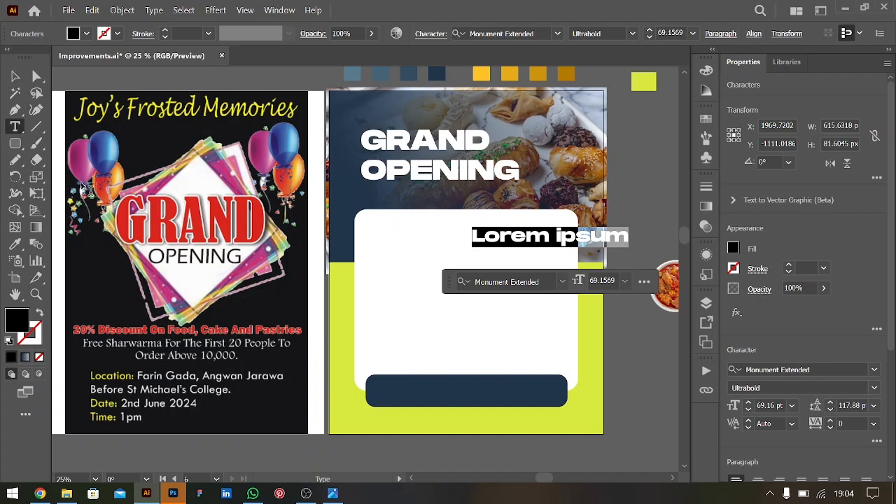
text(20%)
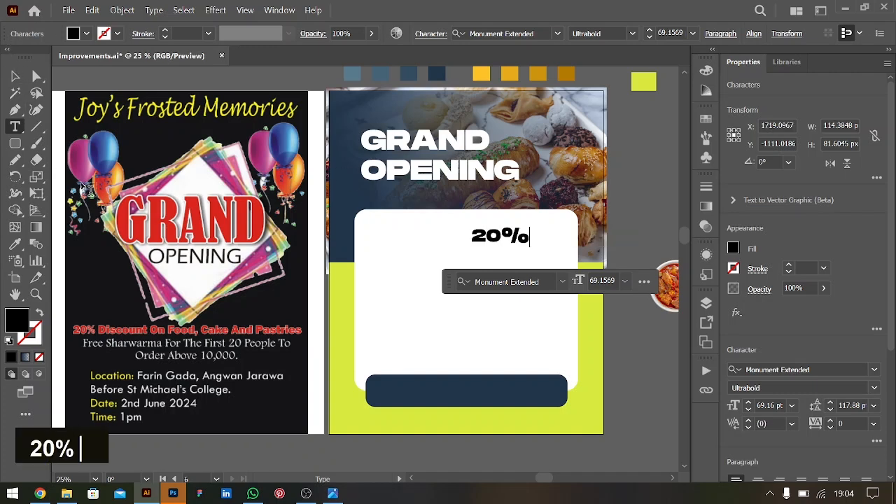
click(16, 79)
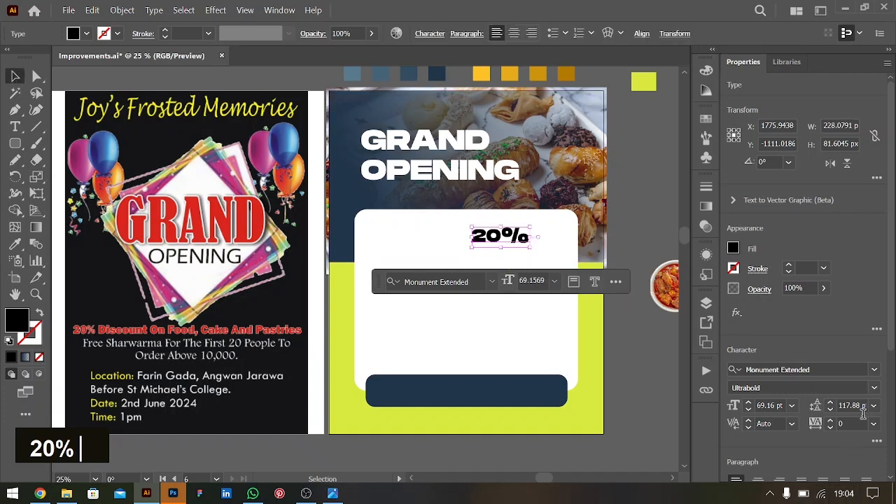
Try the Morganite font on the 20% text and switch it back to Monument Extended
click(874, 369)
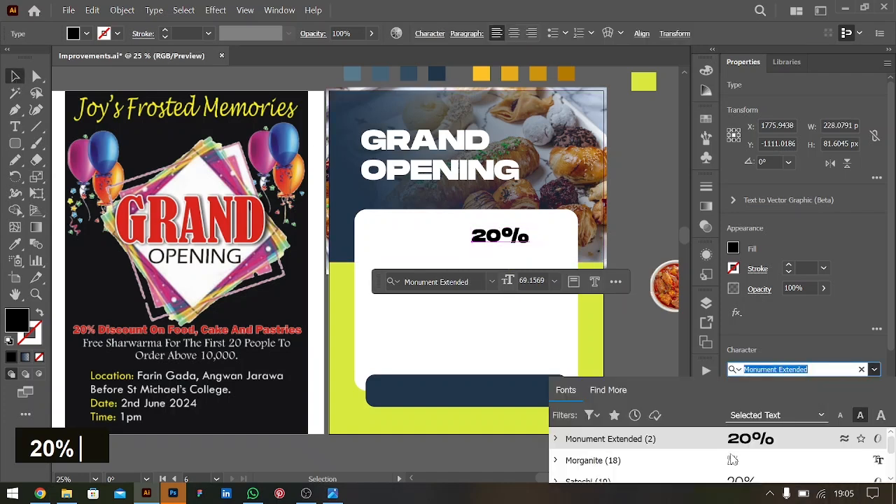
click(733, 460)
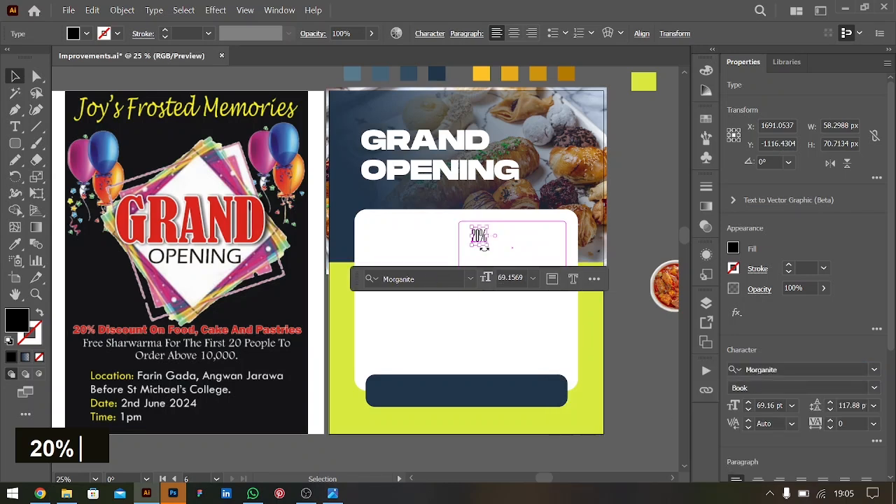
text(monu)
Enlarge the 20% text to about 82.2 pt and move it to the lower part of the small rectangle
shift+click(532, 240)
drag(532, 239, 576, 245)
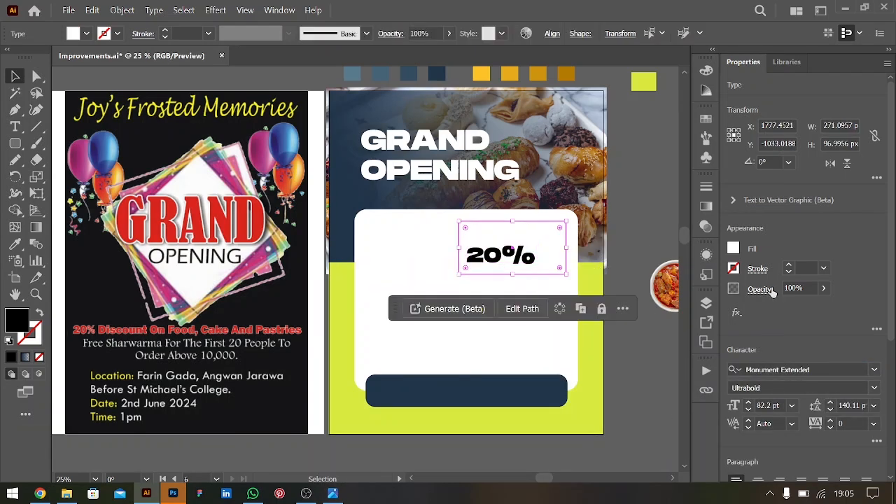
Give the small rectangle no fill and a 1 pt black stroke, and round its corners more
click(733, 249)
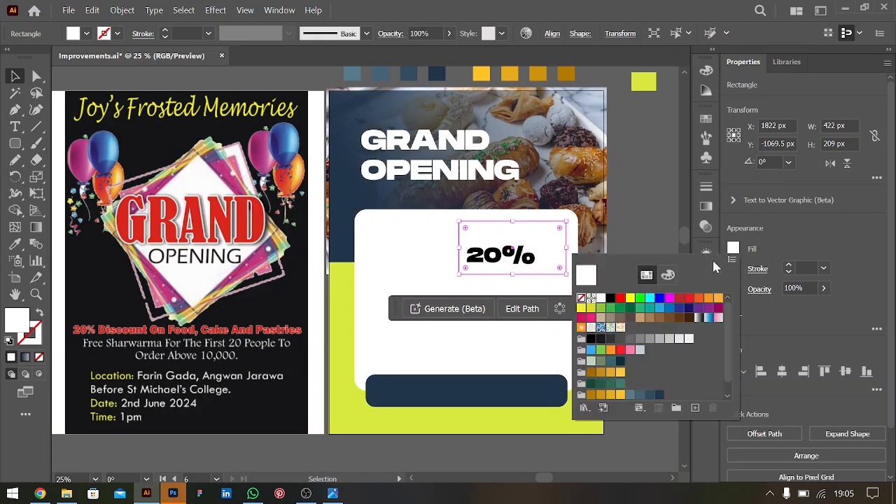
double_click(789, 266)
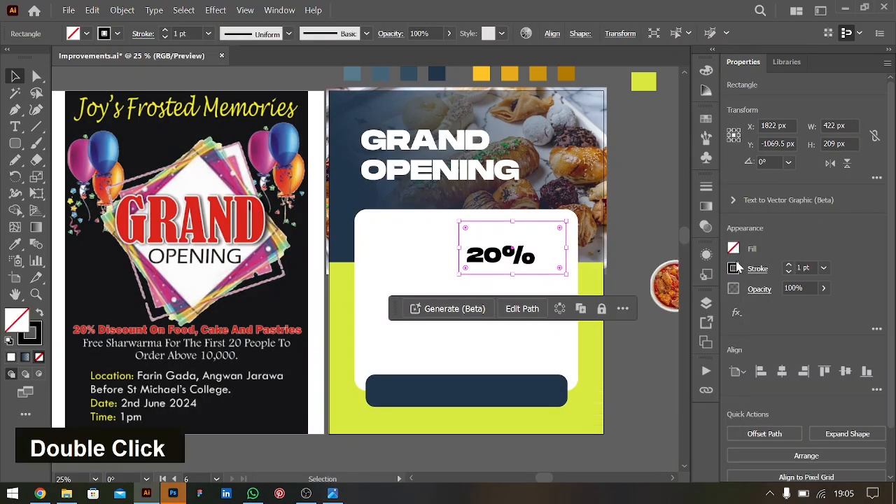
mouse_move(560, 228)
mouse_down()
mouse_move(566, 235)
mouse_move(558, 235)
mouse_up()
click(556, 250)
Set the 20% text to Regular weight and scale it down to about 59.11 pt
click(504, 261)
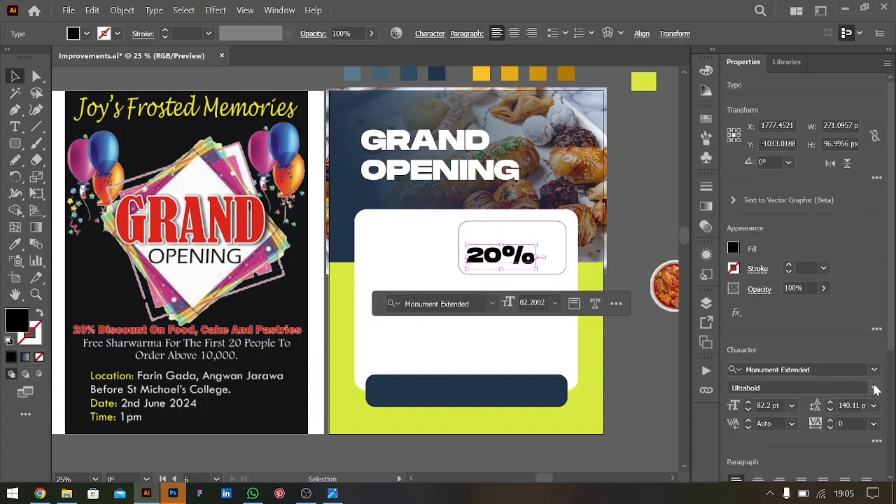
click(876, 388)
click(774, 403)
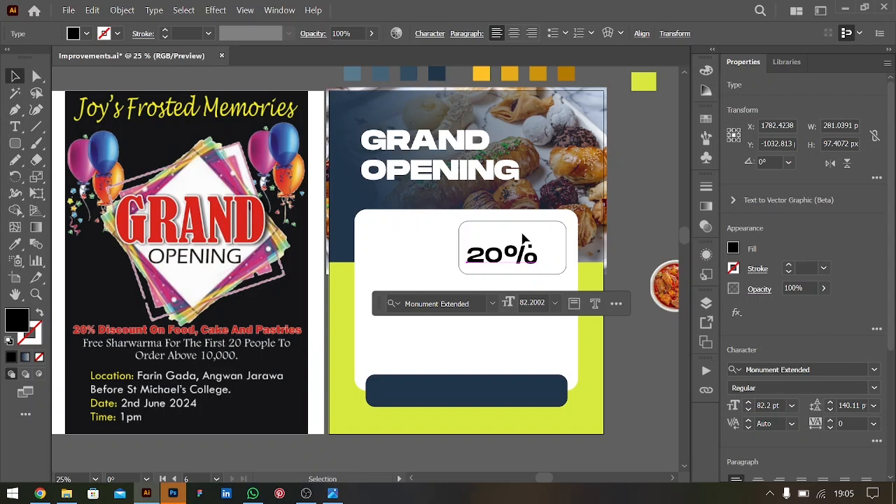
drag(538, 264, 511, 261)
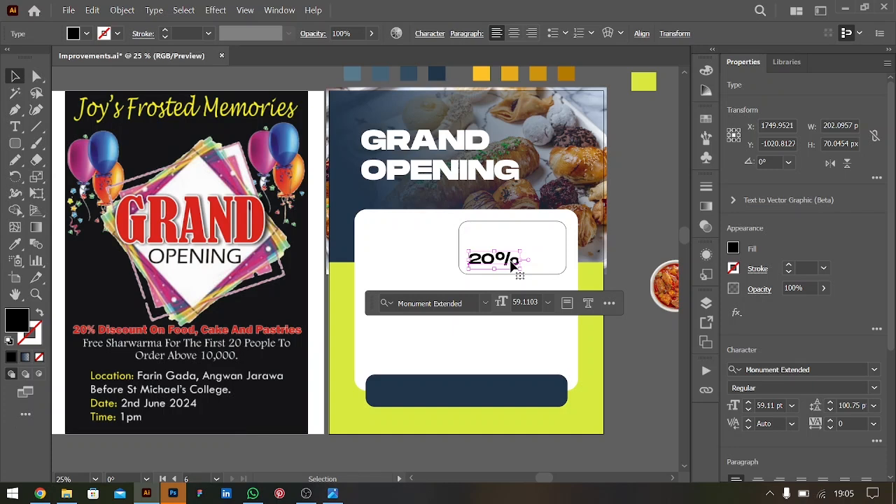
Duplicate the 20% text beside the original in the box's upper part and change the copy's wording to "Discount on"
drag(510, 259, 558, 241)
double_click(543, 237)
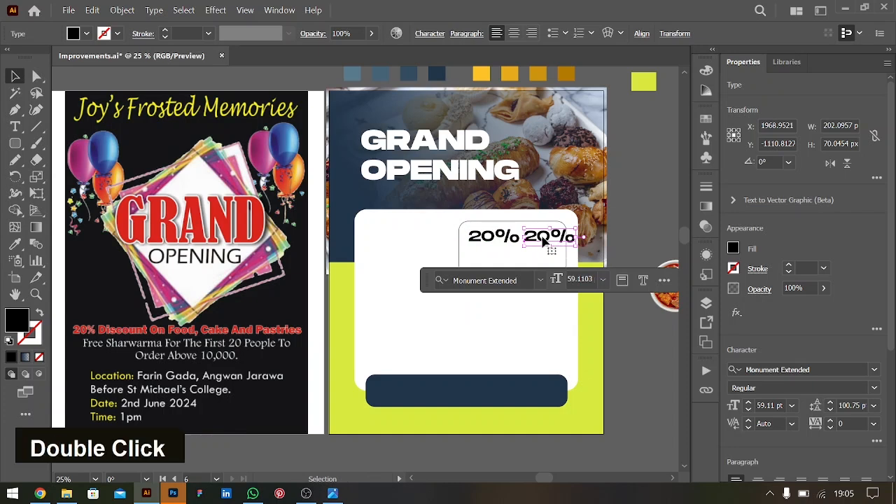
key(ctrl+a)
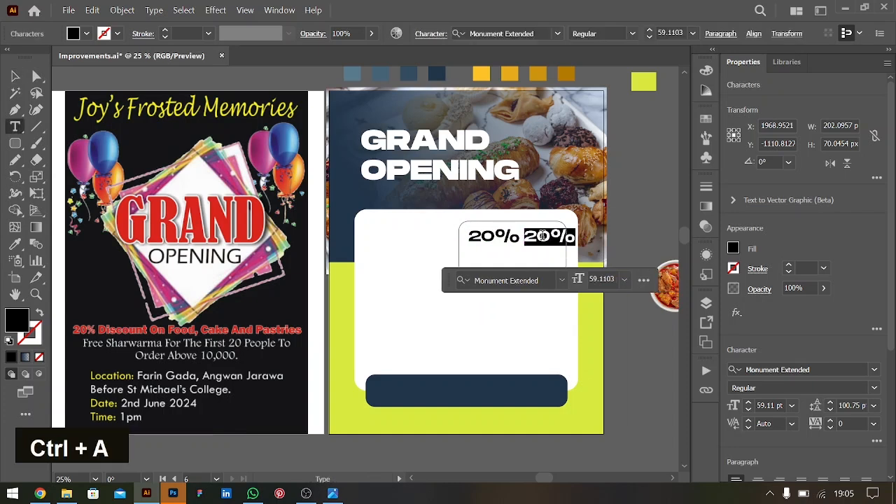
text(dIS)
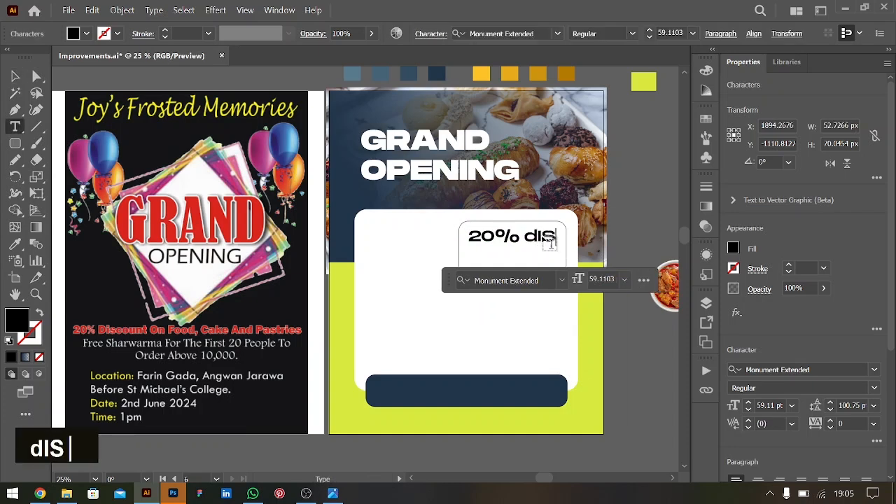
text(COUNT ON)
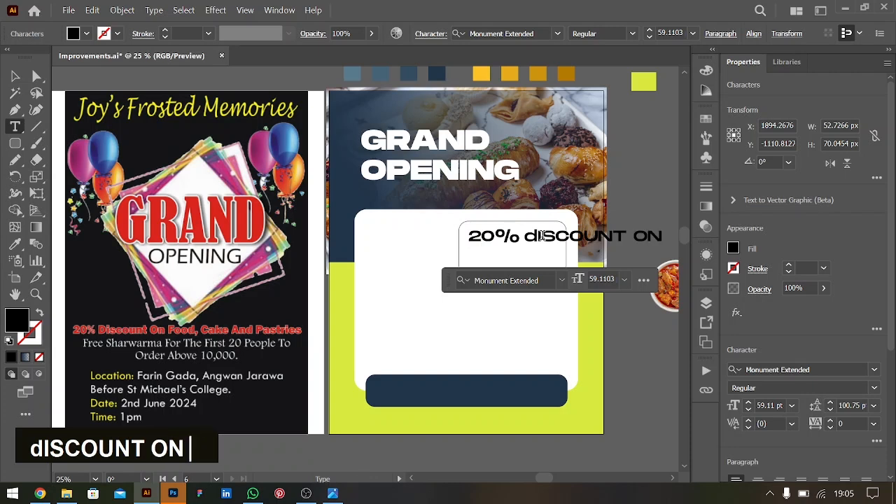
key(ctrl+shift+Left)
key(ctrl+shift+Left)
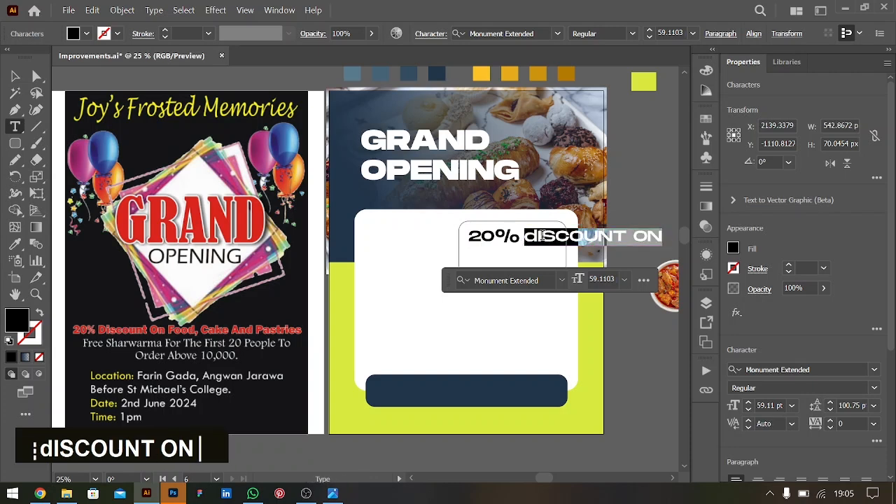
key(Caps_Lock)
text(Disco)
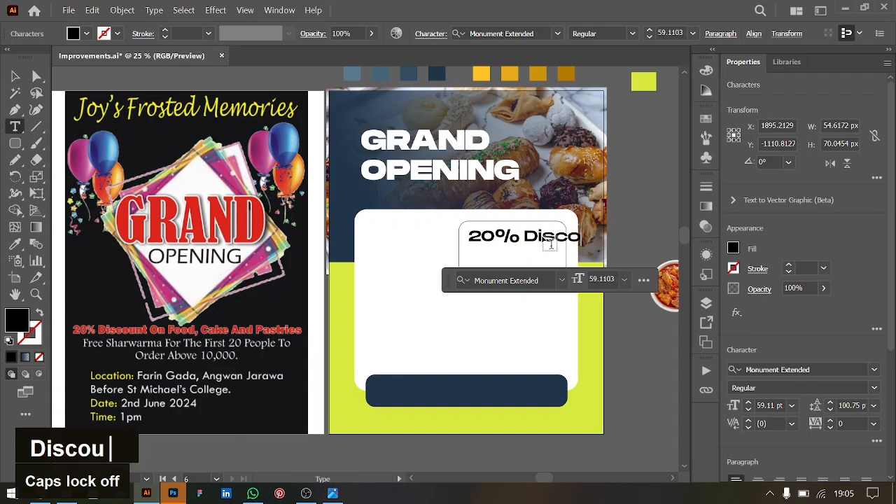
text(unt on)
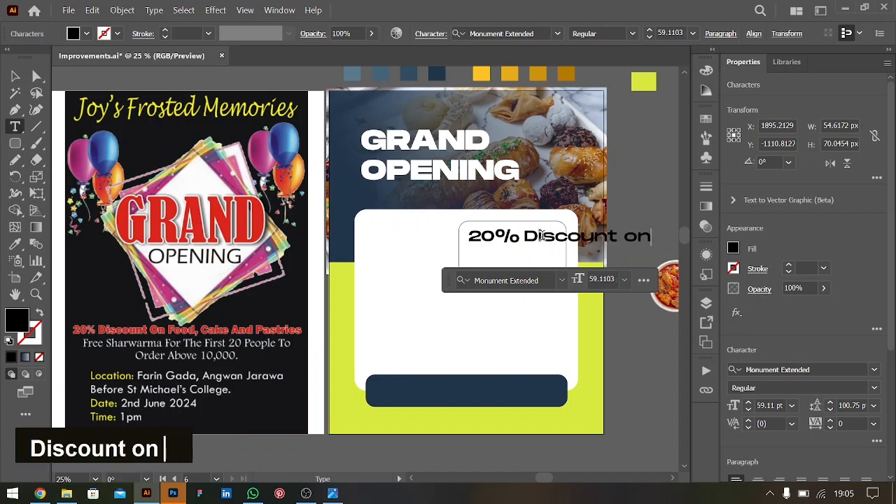
Add a second line reading "Food, Cakes and Patries" to the discount text
text( Food a)
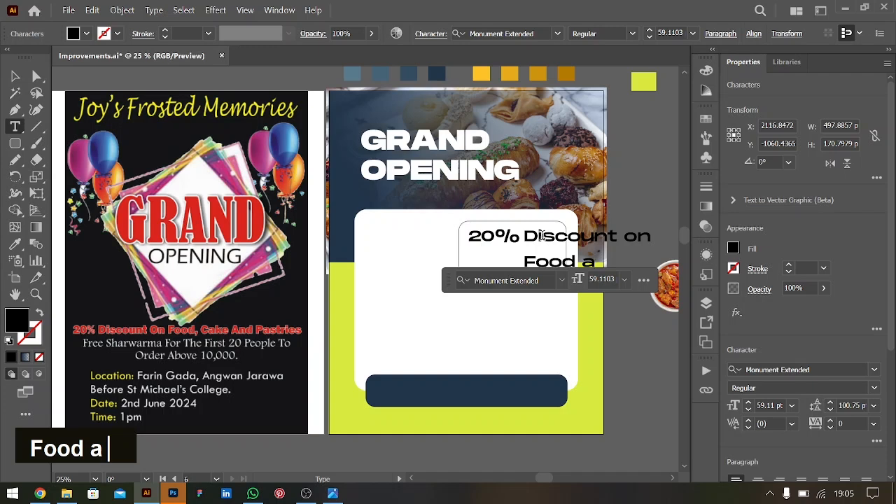
key(BackSpace)
key(BackSpace)
text(, Cakes and)
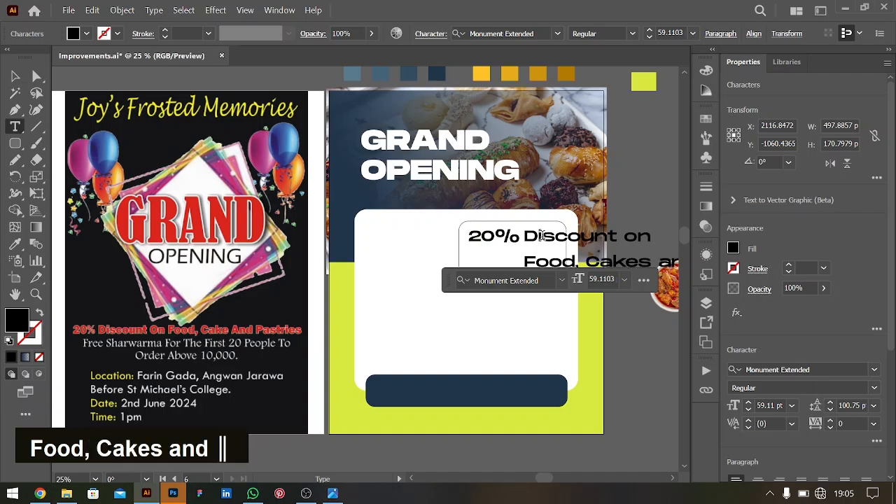
text( Patrei)
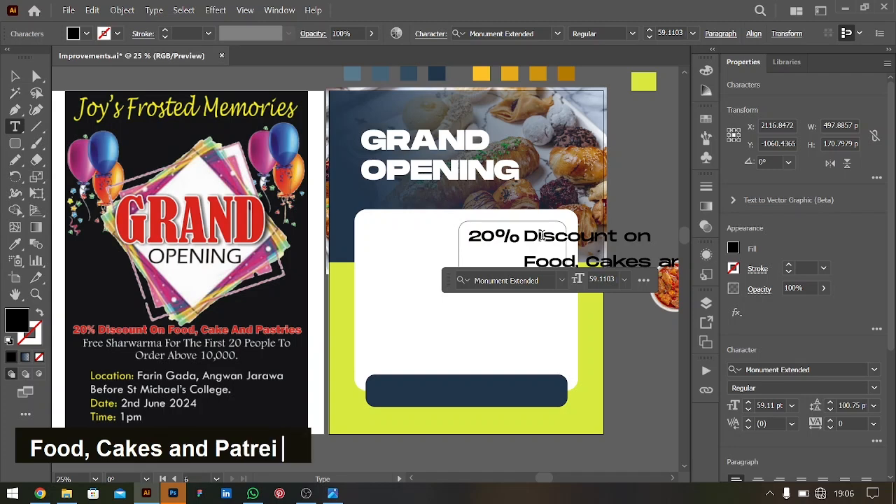
key(BackSpace)
key(BackSpace)
text(ies)
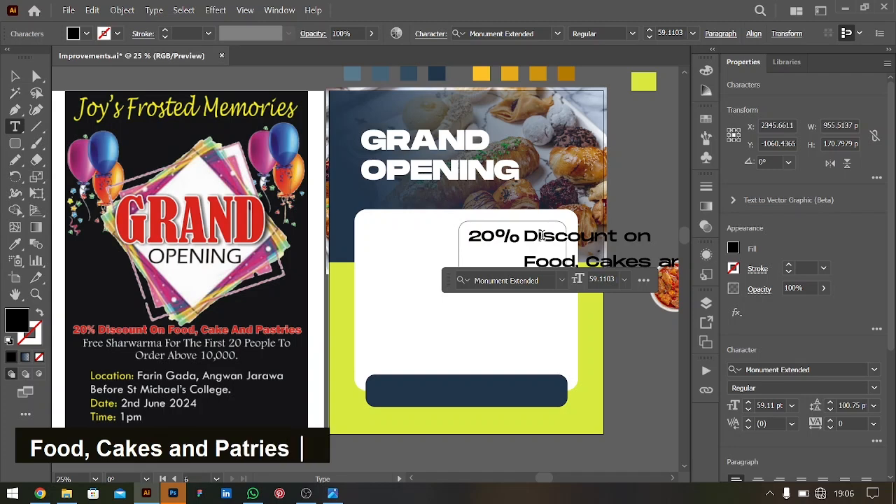
Set the whole discount description to 24 pt with automatic leading
drag(523, 237, 659, 238)
click(790, 406)
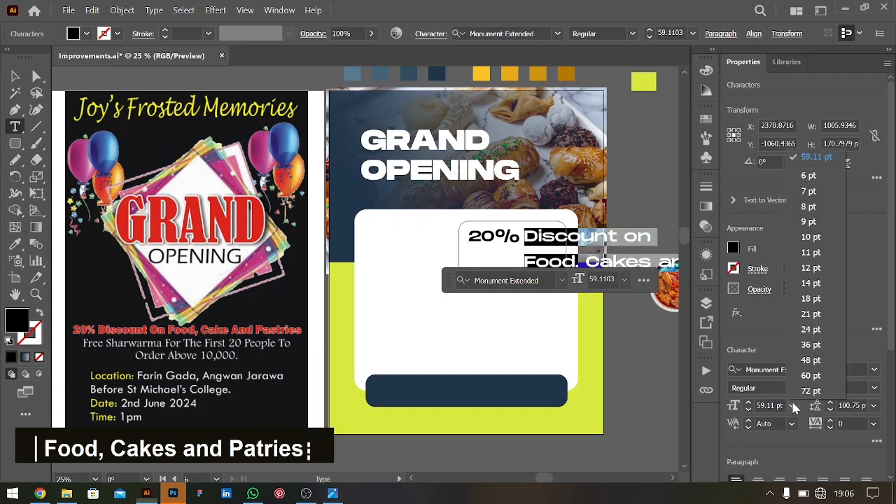
click(810, 329)
click(864, 404)
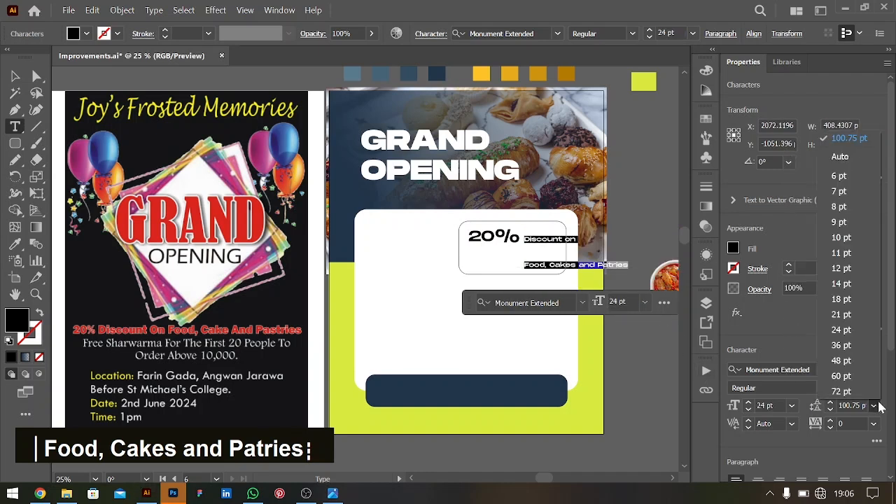
click(857, 161)
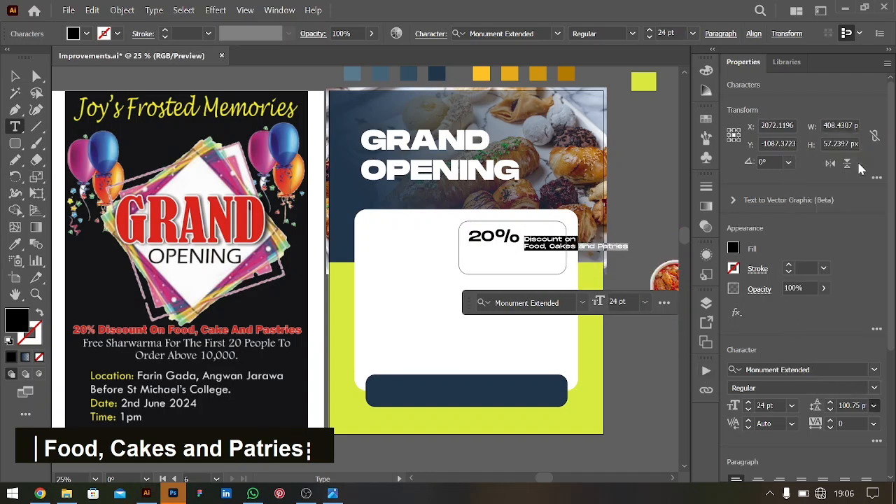
Replace "and" with "&" in the discount description and break "Patries" onto a third line
double_click(584, 245)
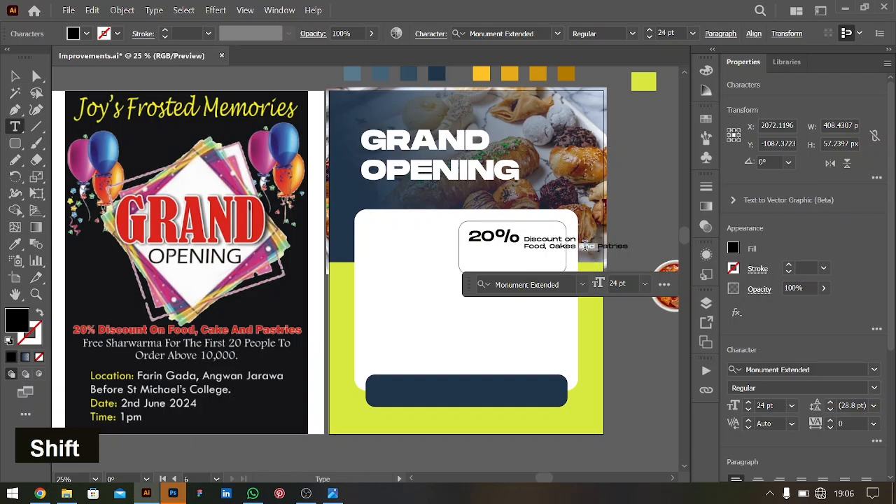
text(&)
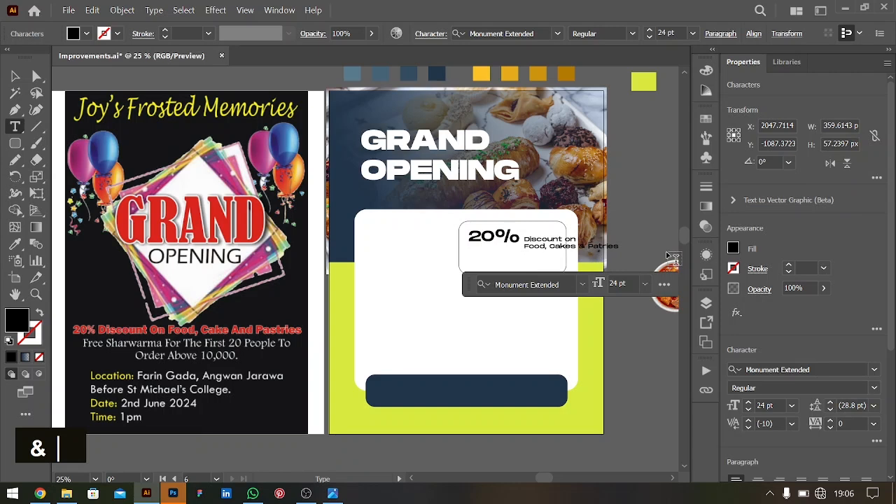
key(Return)
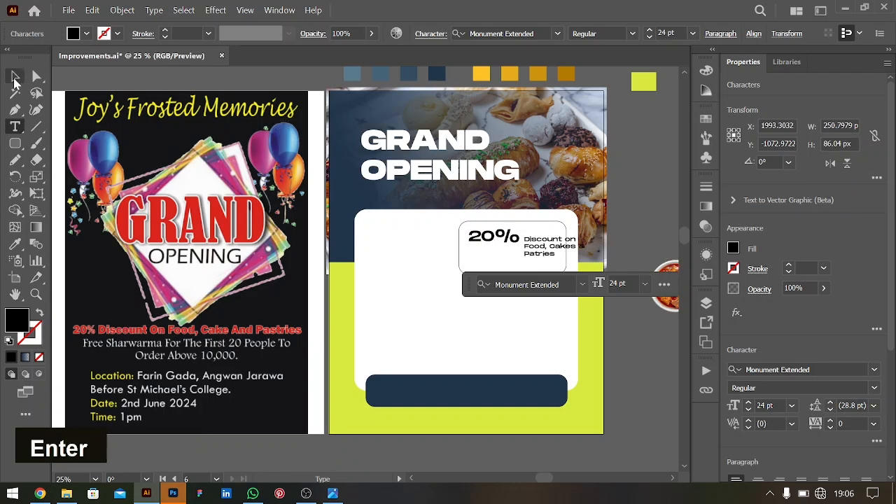
Move the discount description up level with the 20% text and scale both down to fit the box's width, with 20% at about 45.95 pt
click(15, 76)
drag(530, 249, 533, 237)
key(ctrl+equal)
key(ctrl+equal)
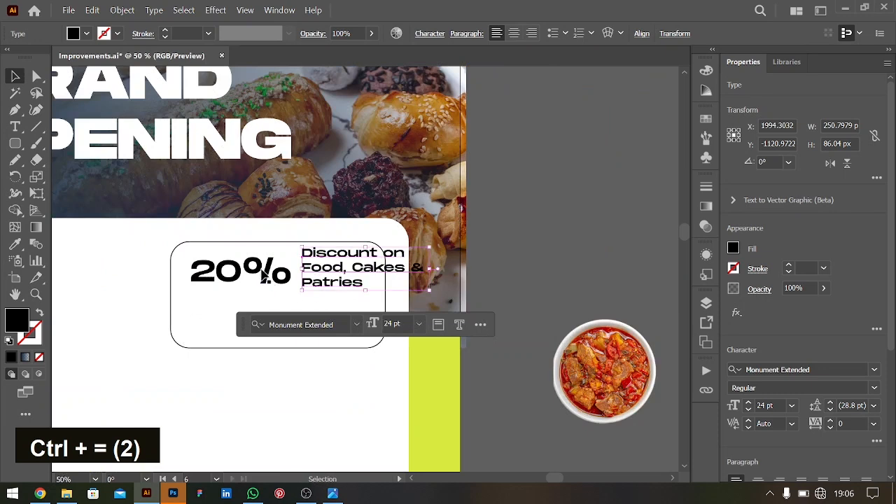
shift+click(265, 278)
shift+click(311, 284)
drag(262, 278, 262, 274)
drag(332, 271, 308, 273)
drag(406, 269, 352, 274)
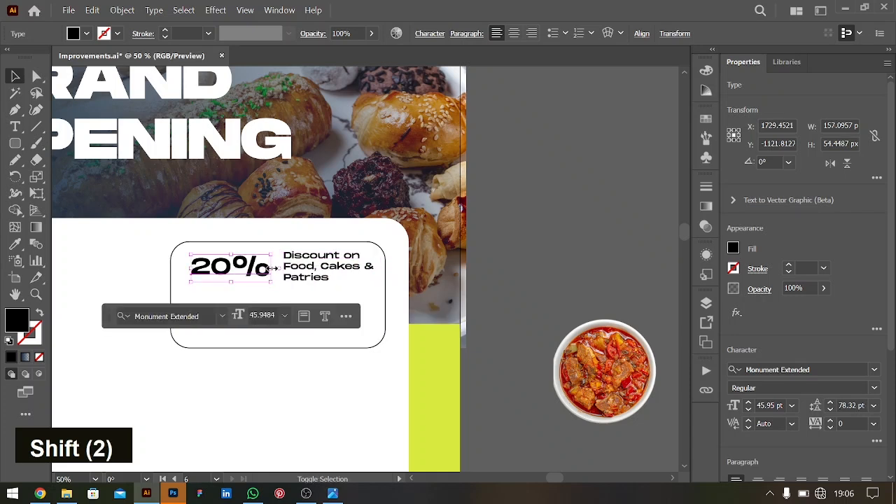
Enlarge the 20% text to about 52.97 pt and nudge it and the discount description slightly down inside the box
shift+click(274, 269)
mouse_move(274, 269)
mouse_down()
mouse_move(257, 266)
mouse_move(276, 264)
mouse_move(272, 272)
mouse_up()
key(ctrl+minus)
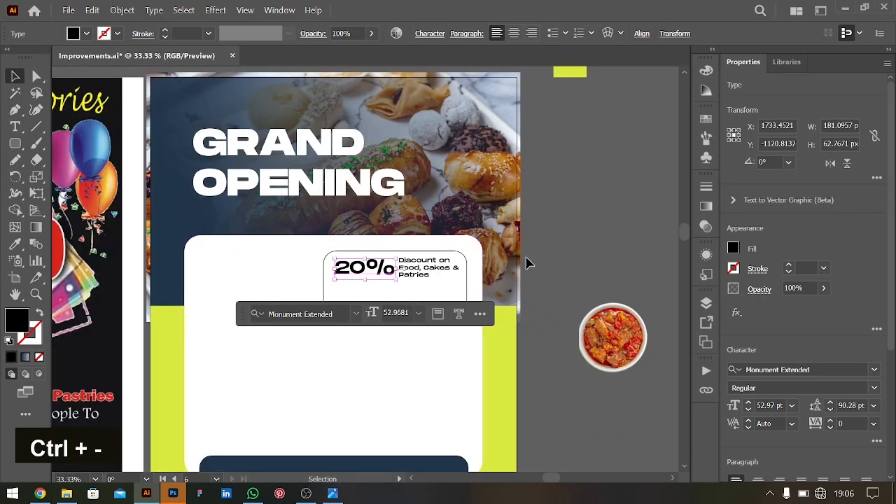
click(567, 242)
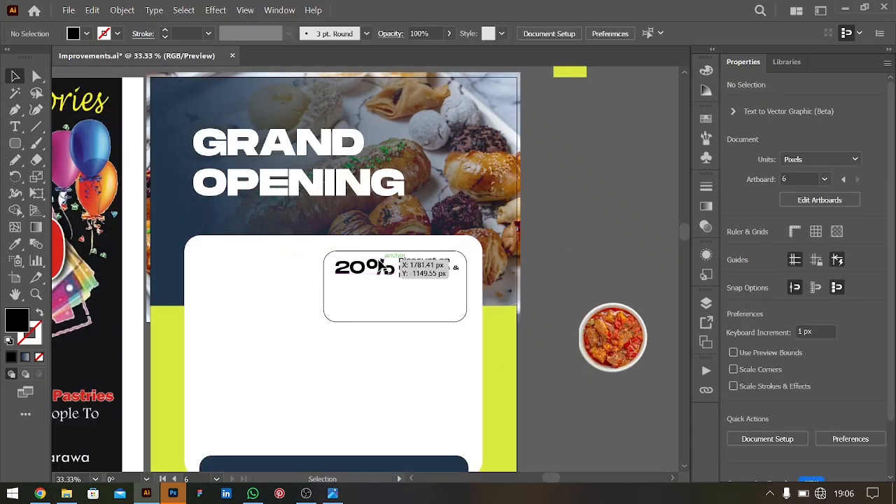
shift+click(406, 270)
key(shift+Down)
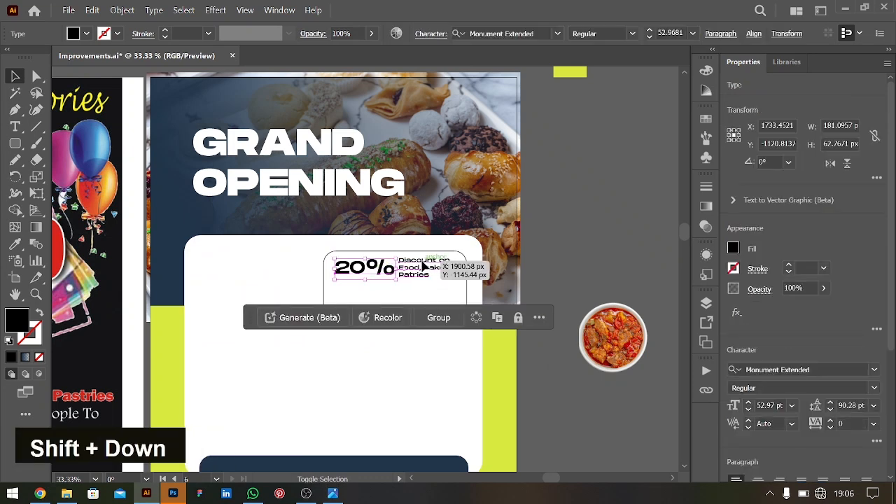
key(shift+Down)
click(586, 274)
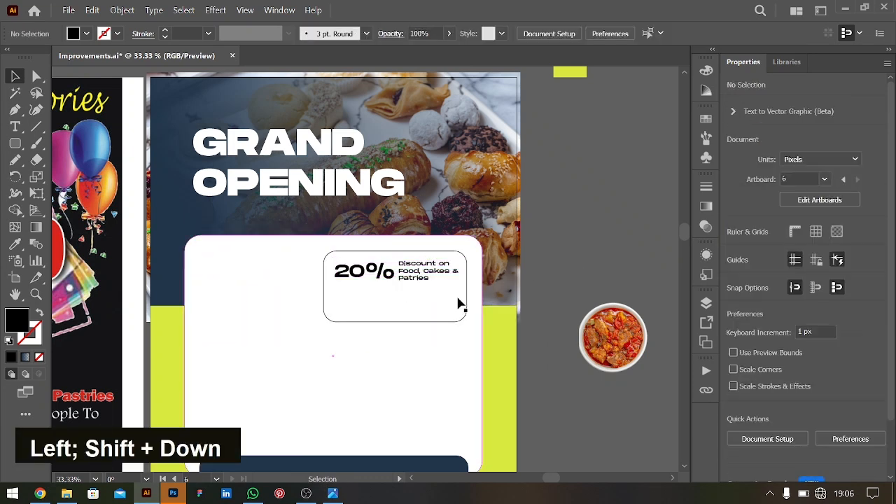
Draw a horizontal divider about 369 px long with a 1 pt black stroke under the 20% offer, and copy the discount description beneath it
scroll(459, 304, down, 3)
key(ctrl)
scroll(394, 294, left, 3)
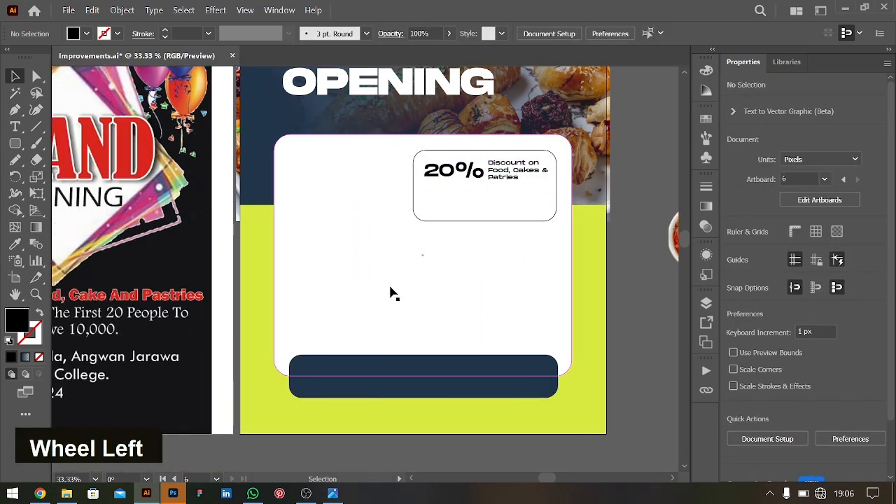
click(35, 127)
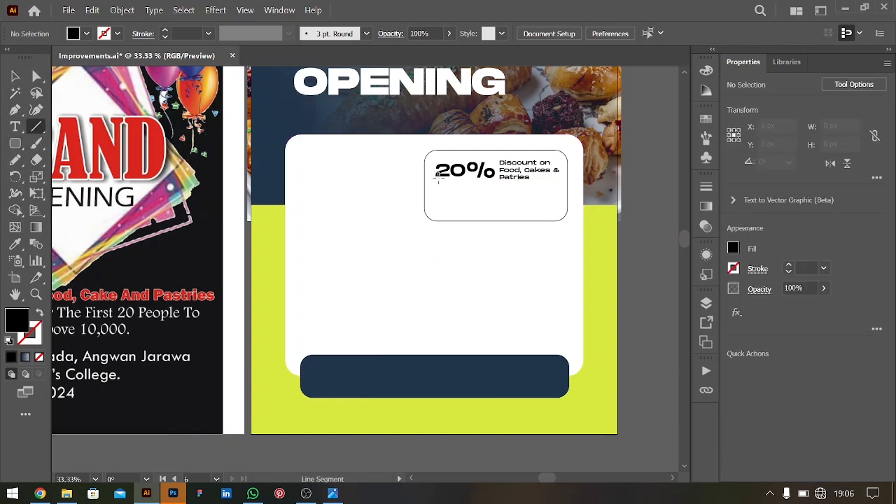
drag(434, 187, 473, 212)
key(v)
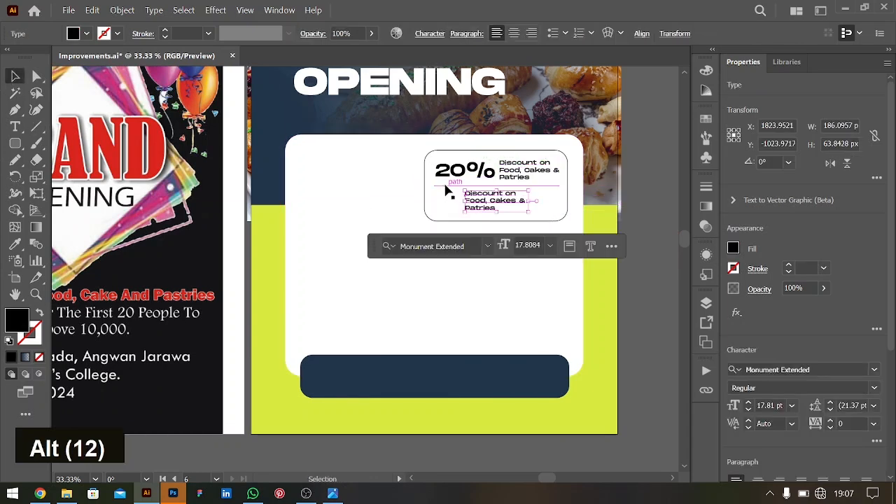
click(449, 187)
click(789, 269)
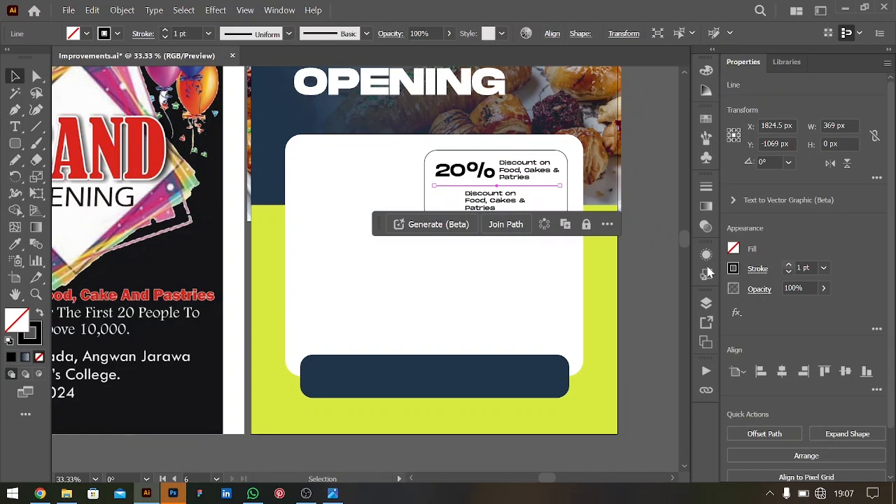
click(651, 326)
Align the copied description with the divider's start and replace its text with "Free Sharwarma for the first", ending in a line break
drag(489, 202, 471, 203)
double_click(471, 202)
key(ctrl+a)
key(ctrl+minus)
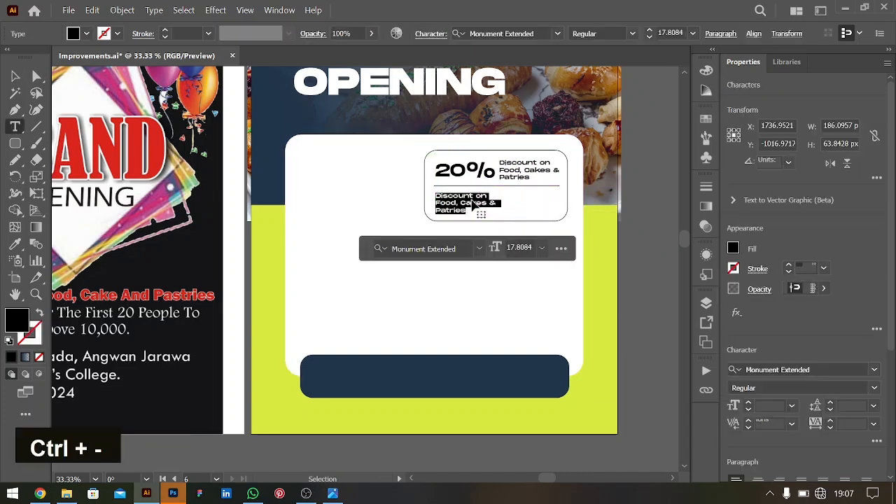
scroll(355, 232, left, 5)
scroll(357, 234, left, 2)
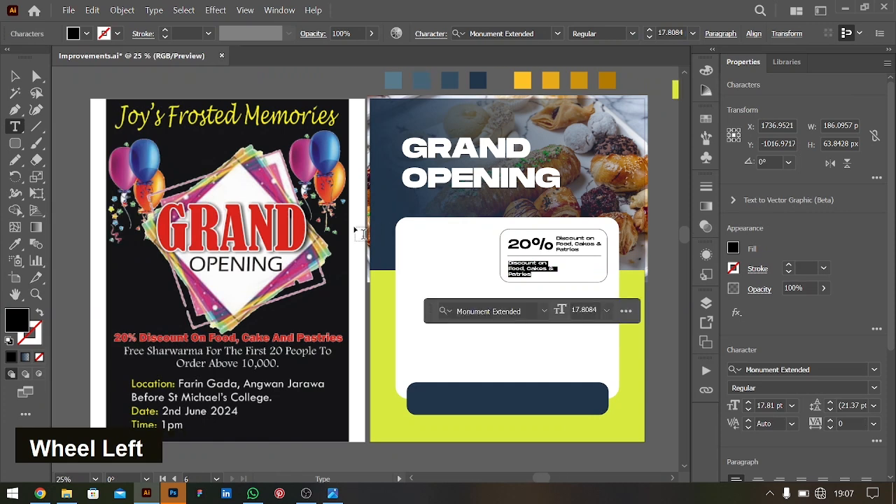
text(Free)
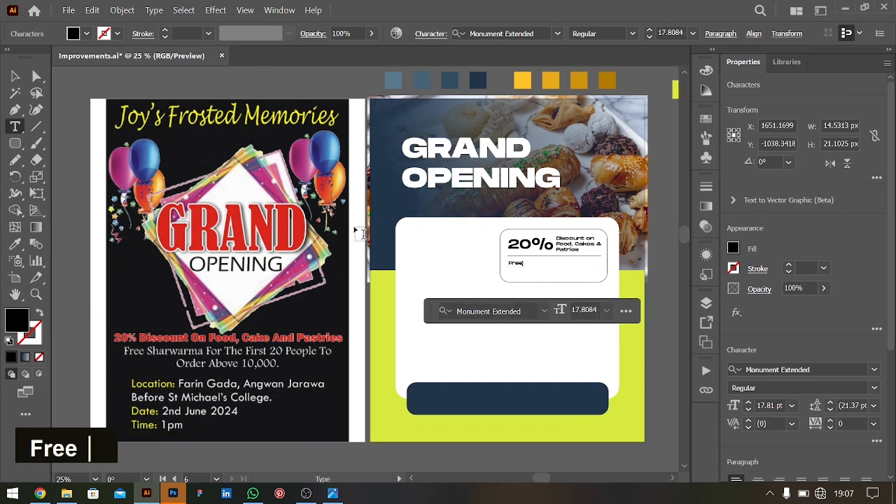
text( Sha)
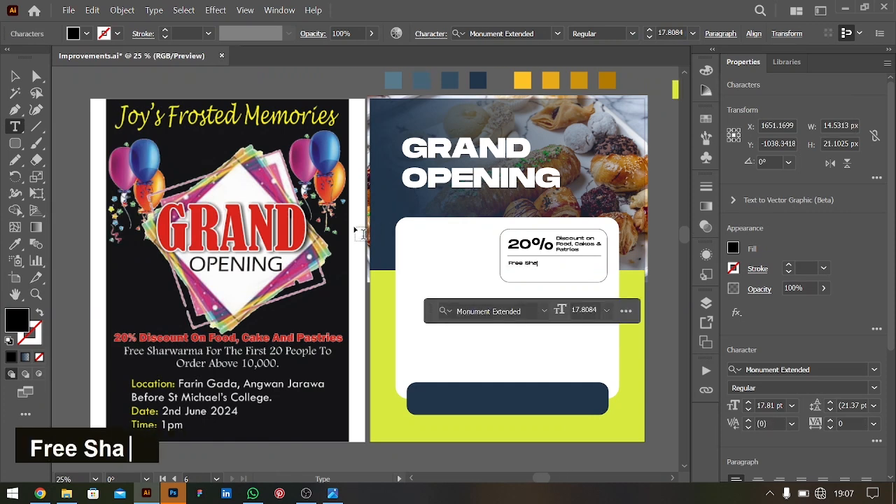
text(rwarma )
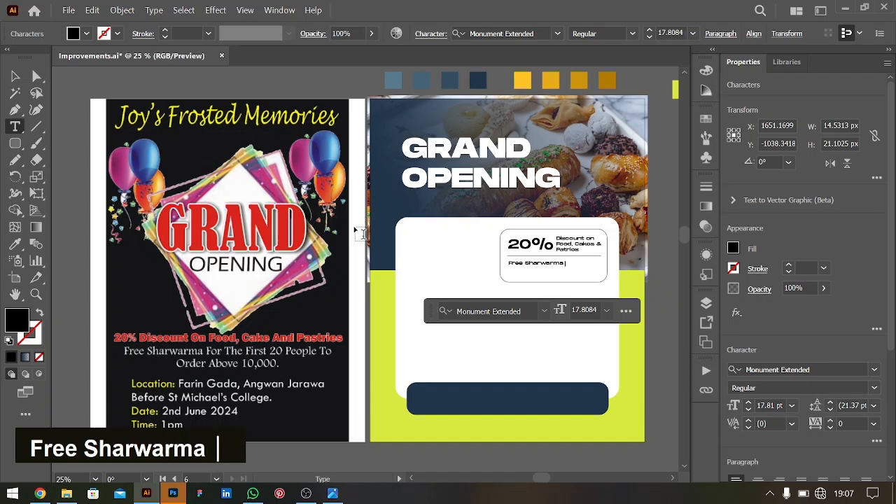
text(for the)
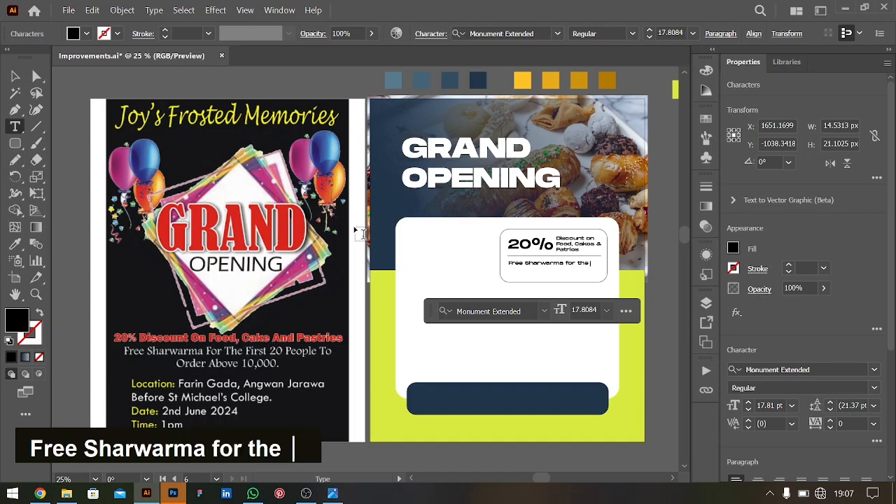
text( first)
key(Return)
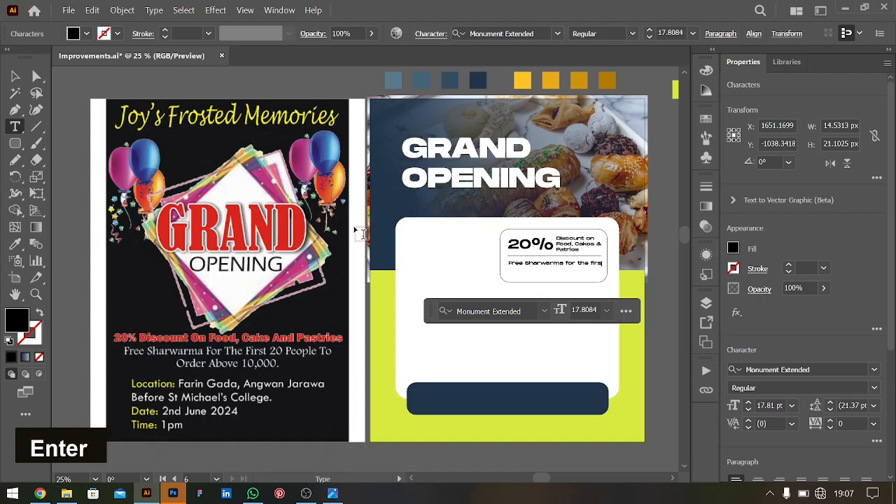
key(BackSpace)
key(Return)
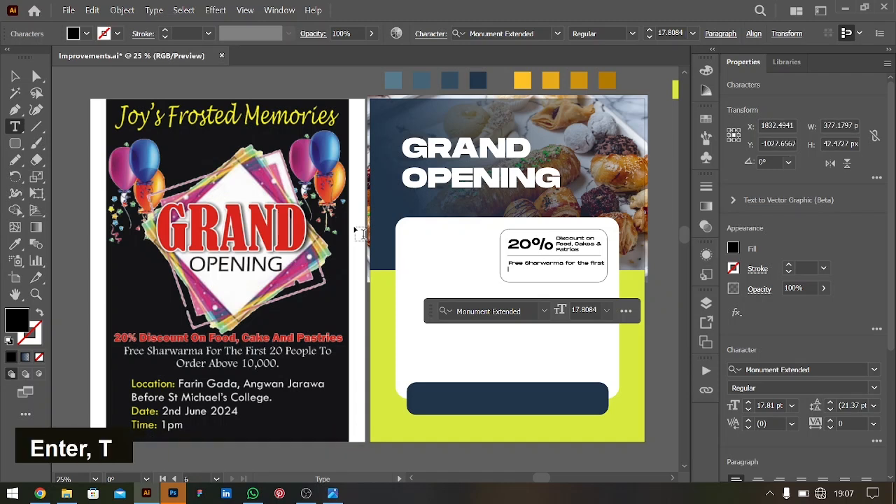
Continue the free offer text with "20 people to order above" and put "10,000" on a third line
text(20)
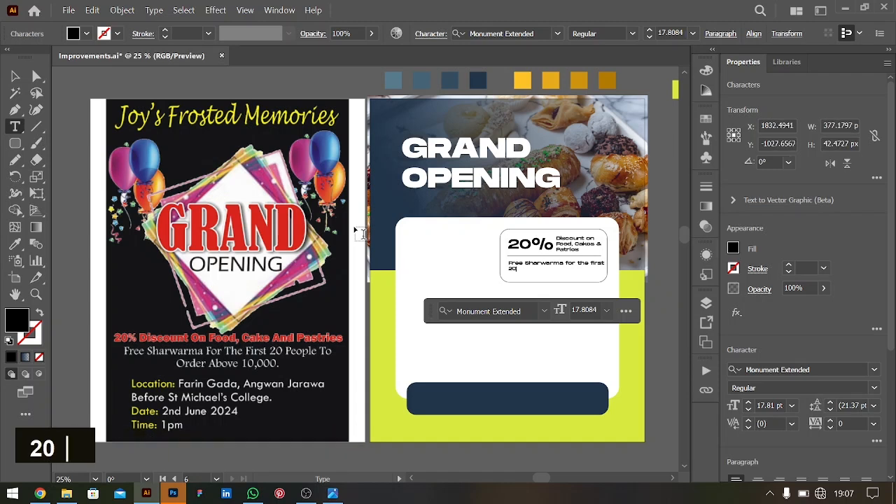
text( people)
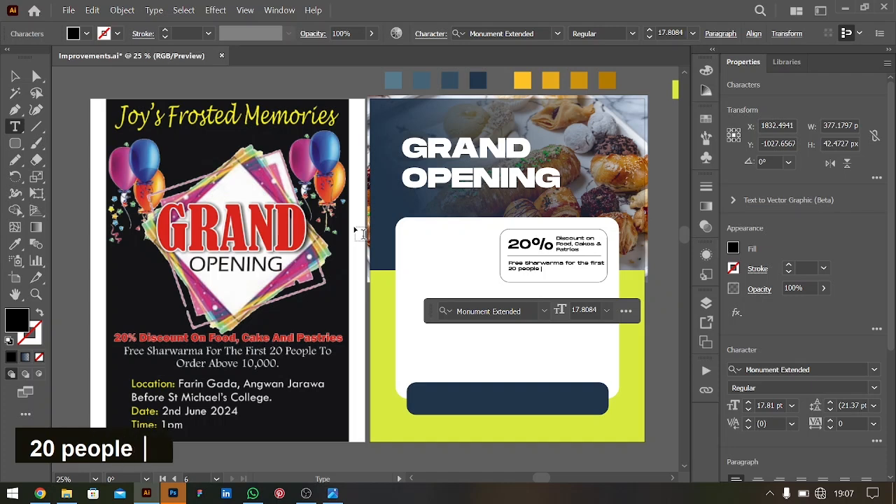
text( to or)
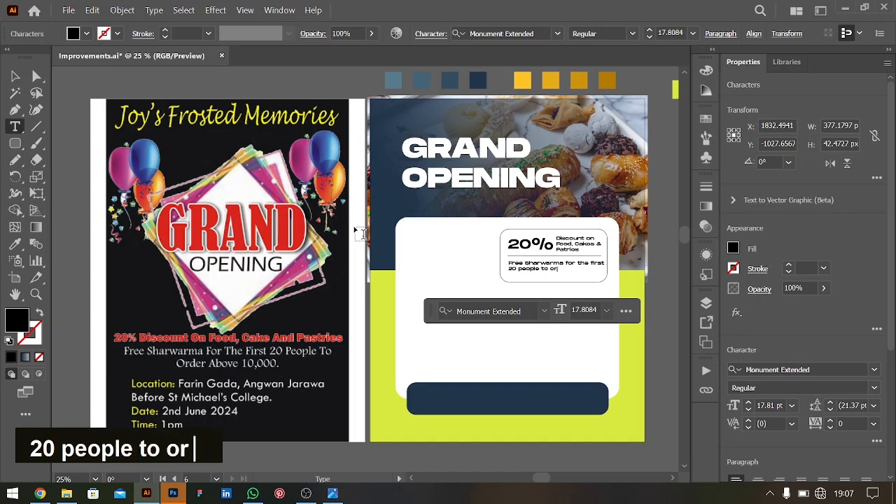
text(der abo)
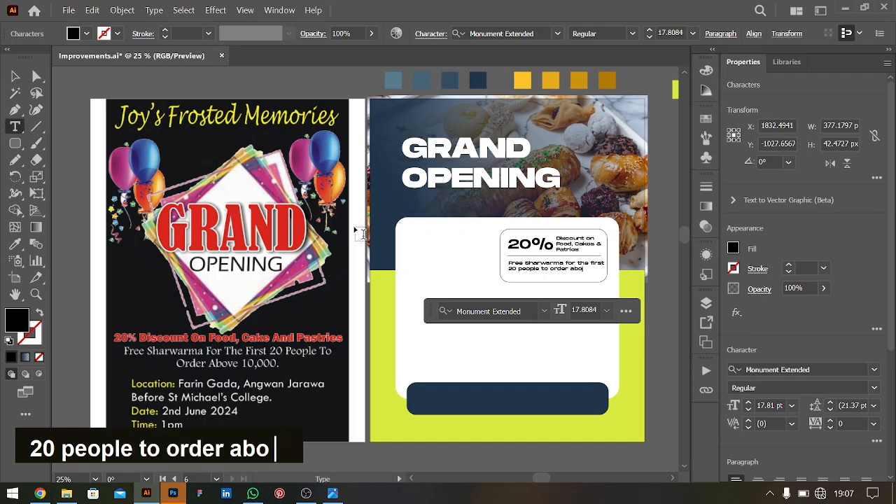
text(ve)
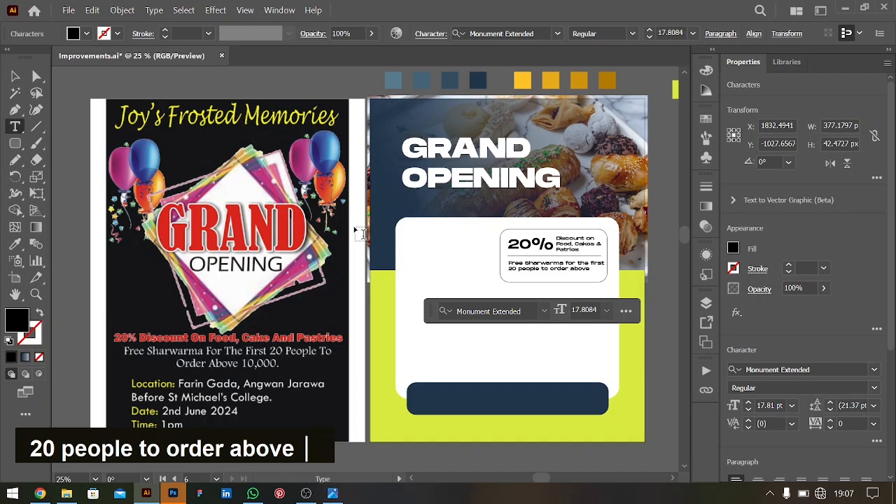
key(Return)
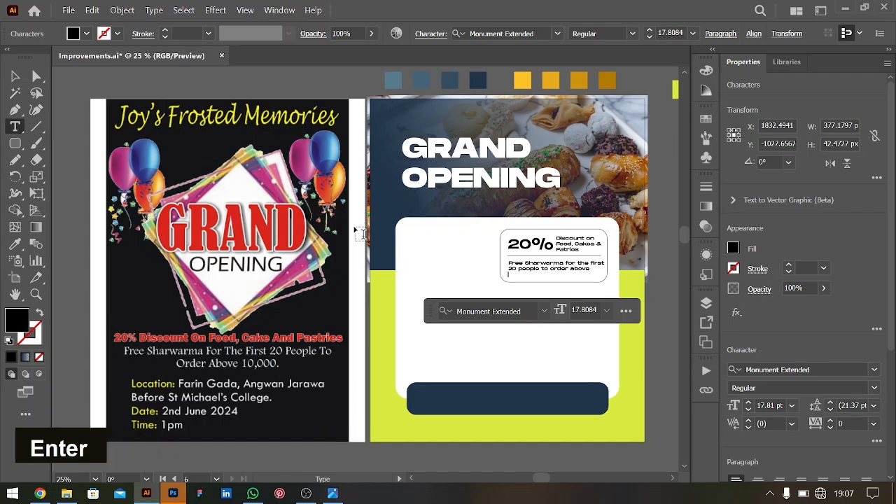
text(10,100)
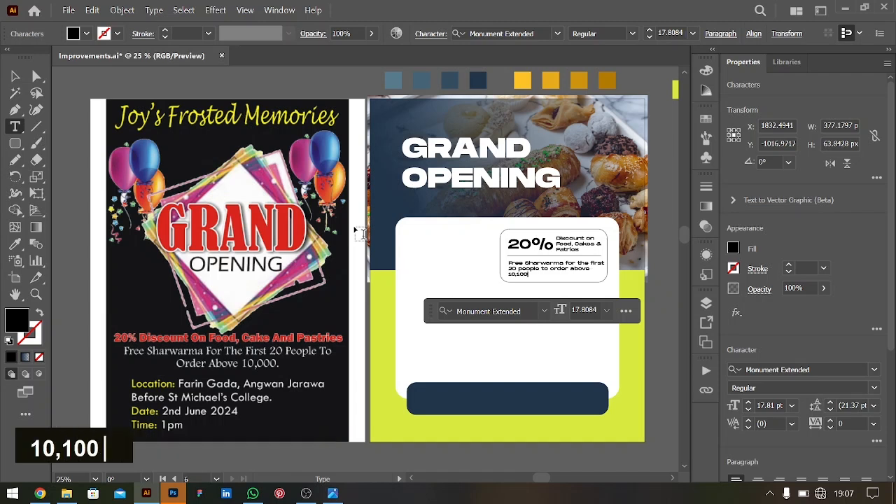
key(BackSpace)
key(BackSpace)
key(BackSpace)
text(00)
Scale the free offer text down to fit the divider's width and set its font size to 17 pt
key(ctrl+equal)
key(ctrl+equal)
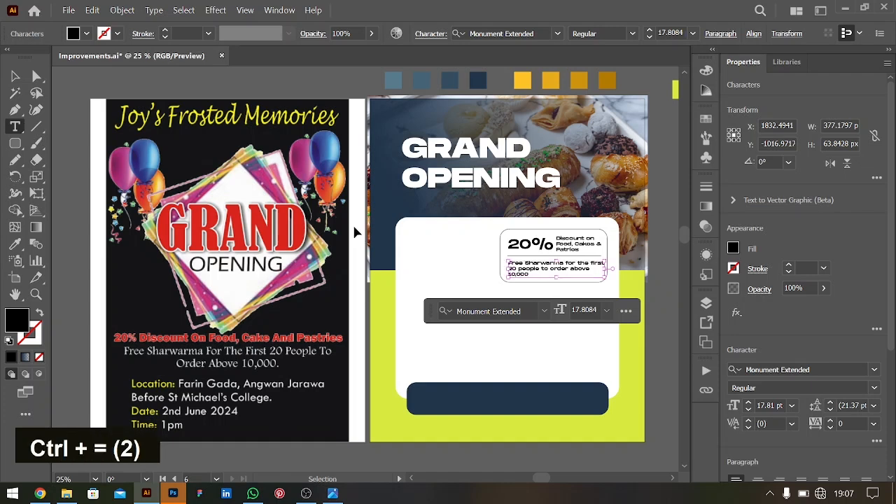
scroll(357, 228, right, 10)
click(13, 77)
drag(486, 269, 479, 270)
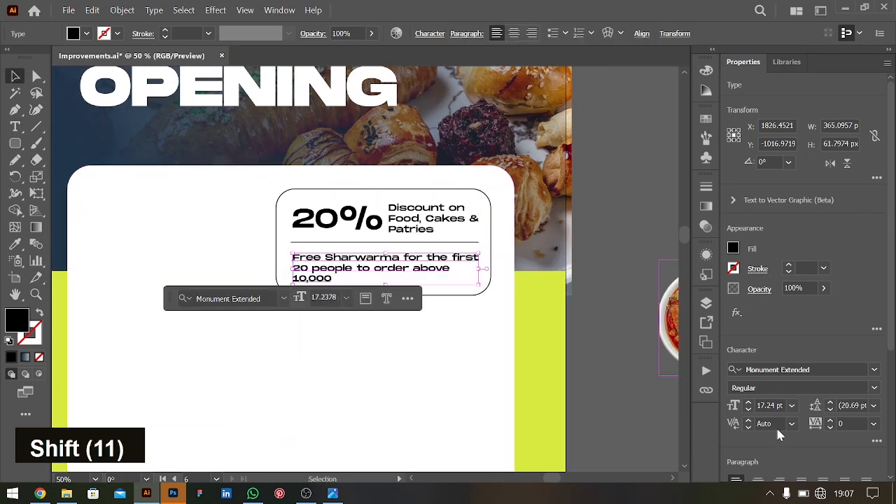
click(748, 411)
Fill the free offer text with the orange-red swatch
click(733, 250)
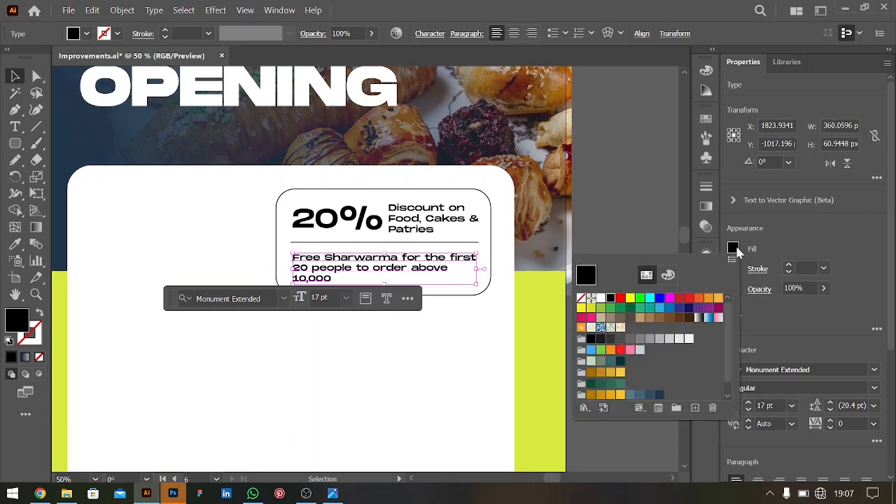
scroll(689, 361, down, 1)
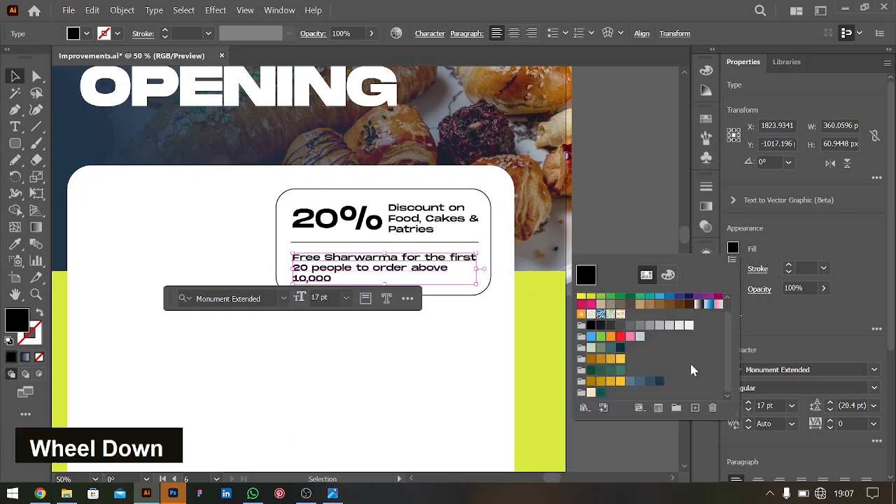
drag(730, 325, 731, 313)
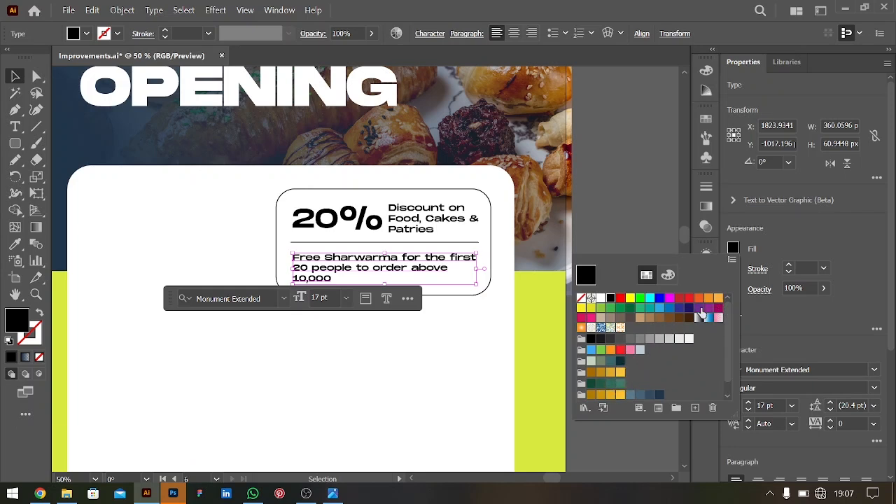
click(710, 300)
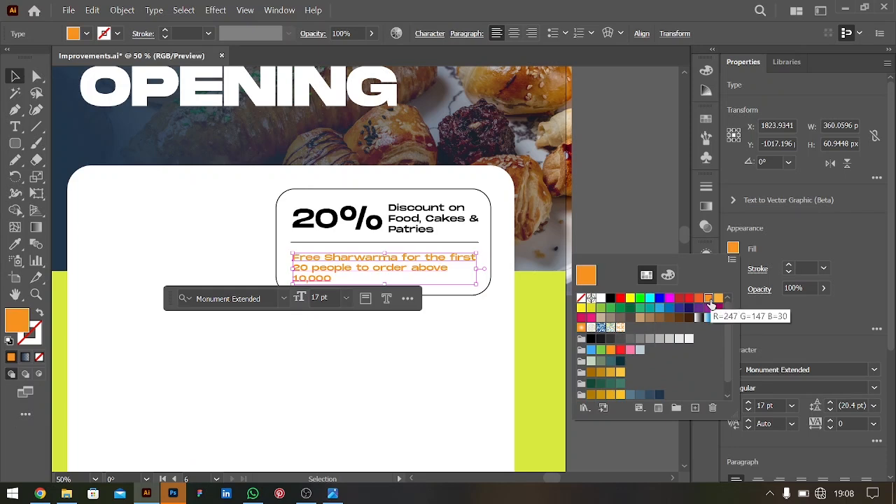
click(699, 300)
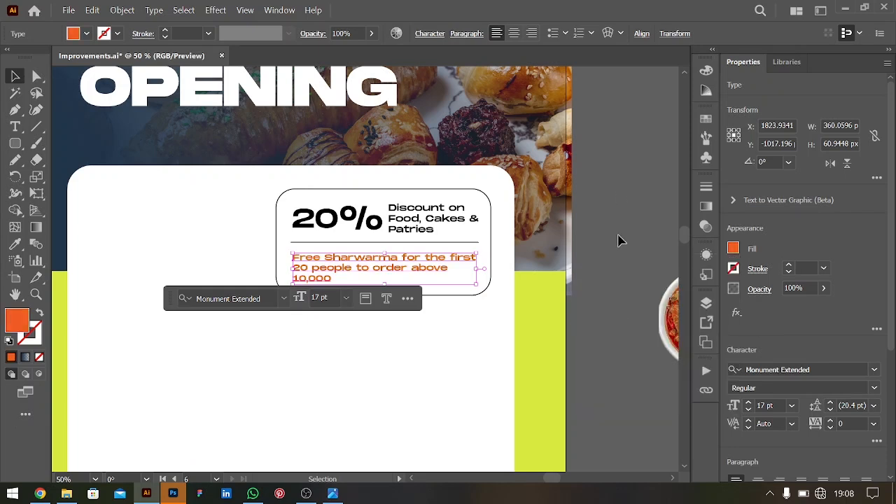
Set the free offer text's font style to Ultrabold
key(ctrl+minus)
key(ctrl+minus)
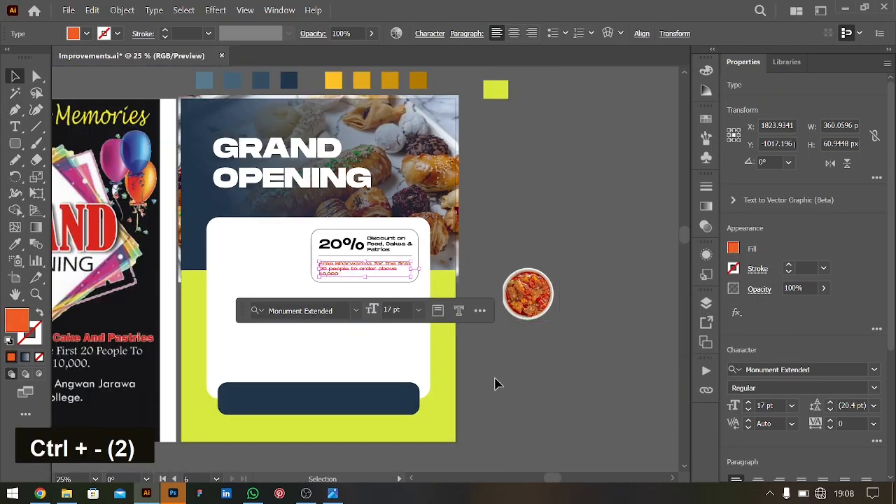
key(ctrl+equal)
scroll(497, 383, left, 1)
scroll(610, 388, left, 2)
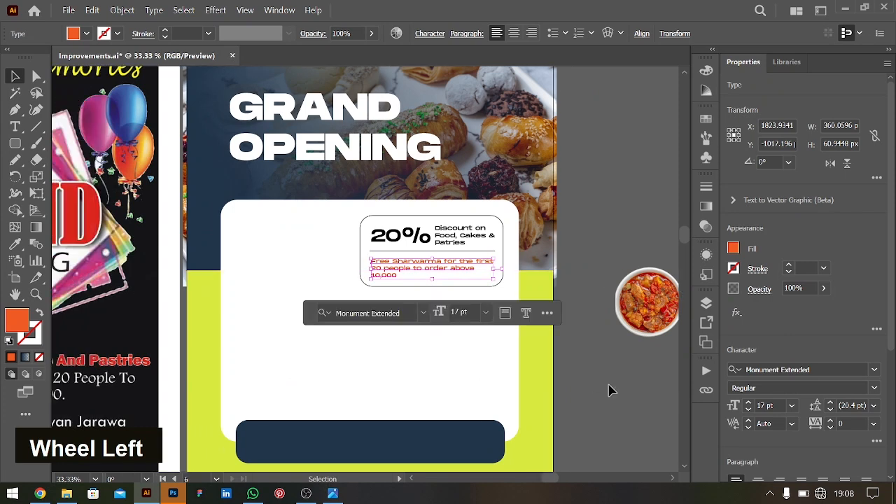
click(620, 403)
scroll(527, 412, down, 1)
scroll(528, 410, left, 2)
click(477, 224)
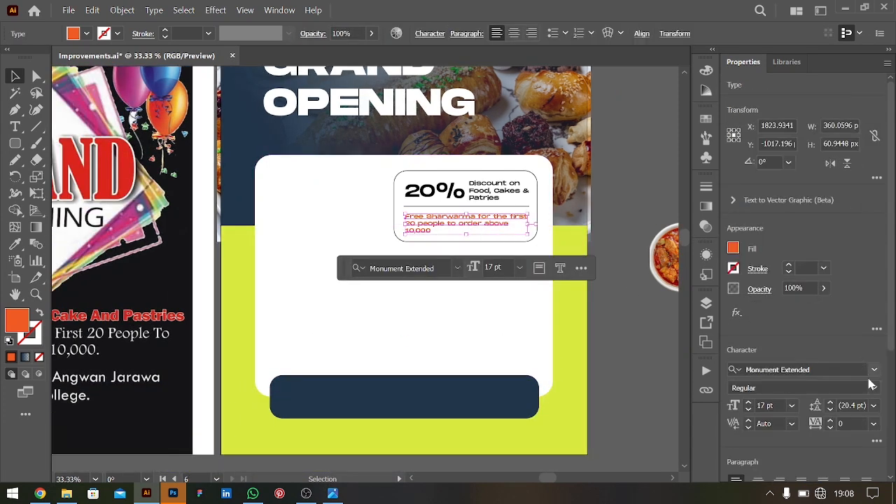
click(874, 388)
click(728, 394)
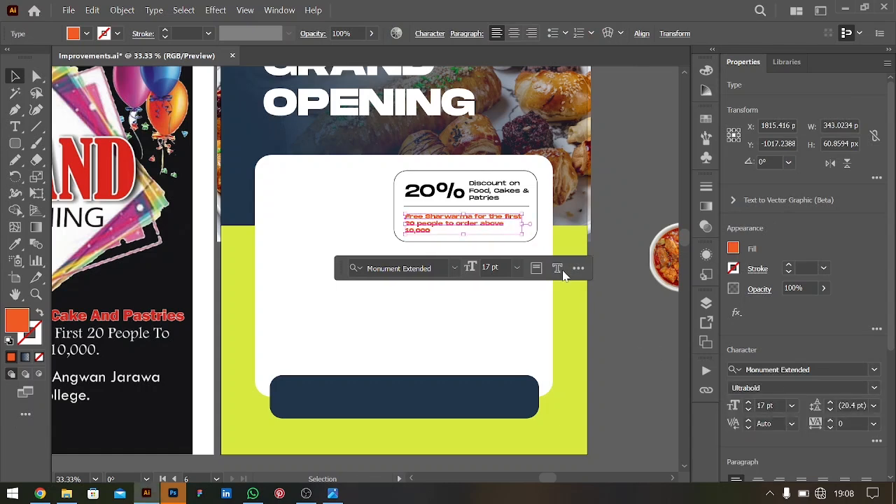
Nudge the free offer text 6 px right and 6 px up beneath the divider
key(Right)
key(Right)
key(Right)
key(Right)
key(Right)
key(Right)
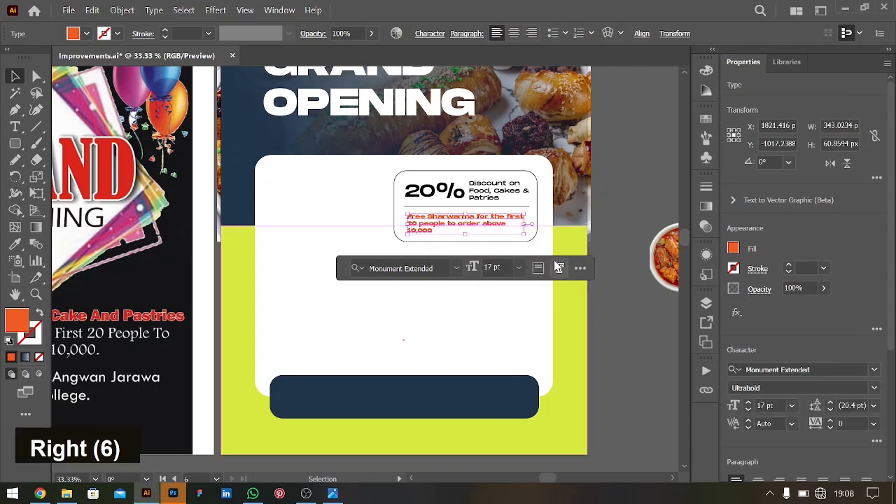
key(Up)
key(Up)
key(Up)
key(Up)
key(Up)
key(Up)
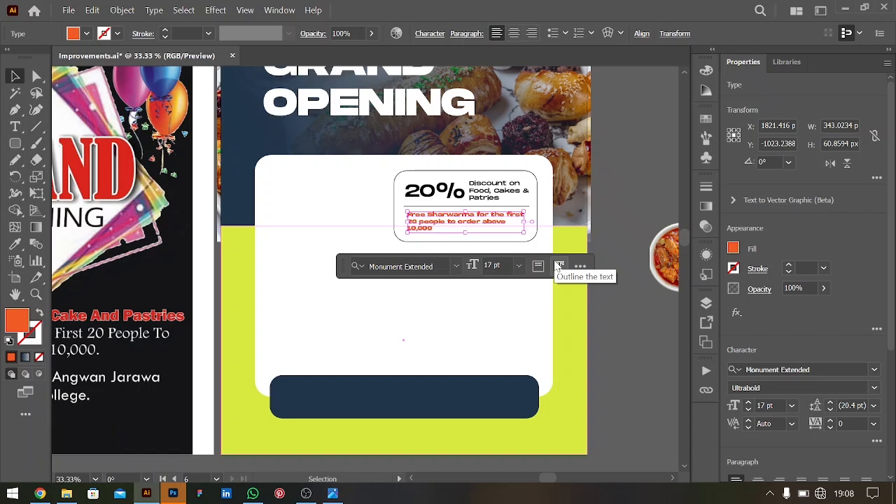
Nudge the 20% text and discount description together down by a net 1 px and scale both down slightly about their centre
key(ctrl+equal)
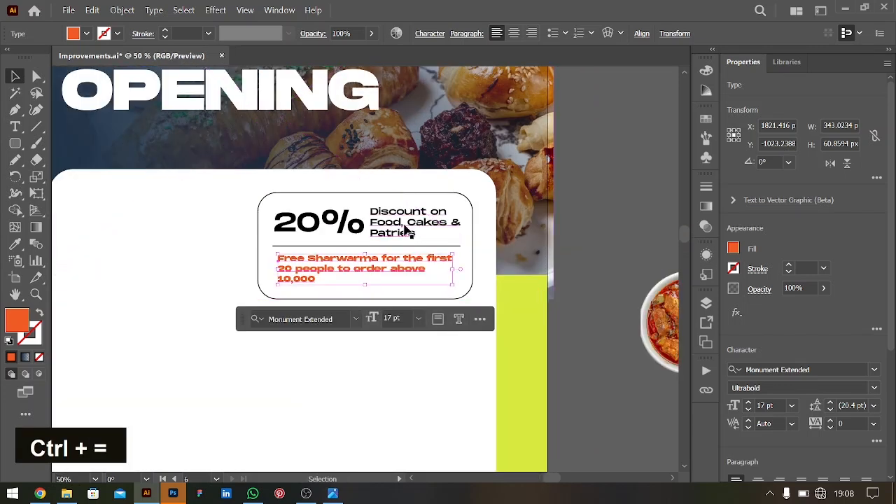
click(411, 228)
shift+click(319, 222)
key(shift+Down)
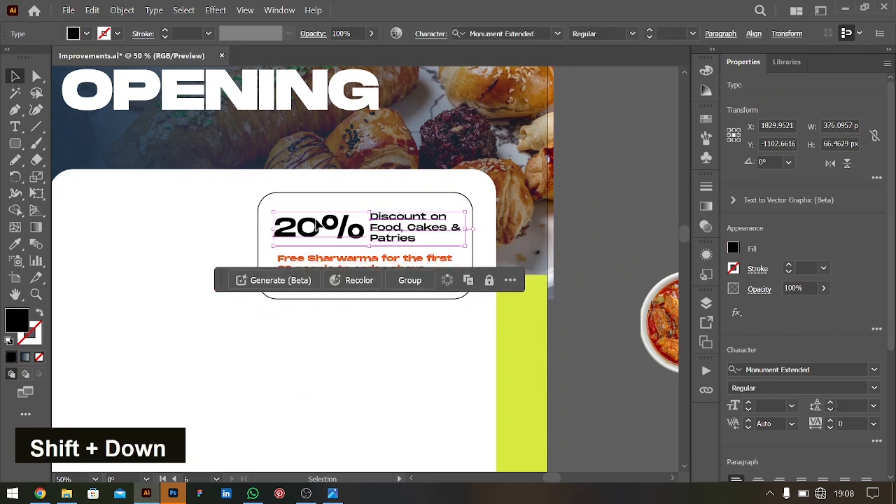
key(Up)
key(Up)
key(Up)
key(Up)
key(Up)
key(Up)
key(Up)
key(Up)
key(Up)
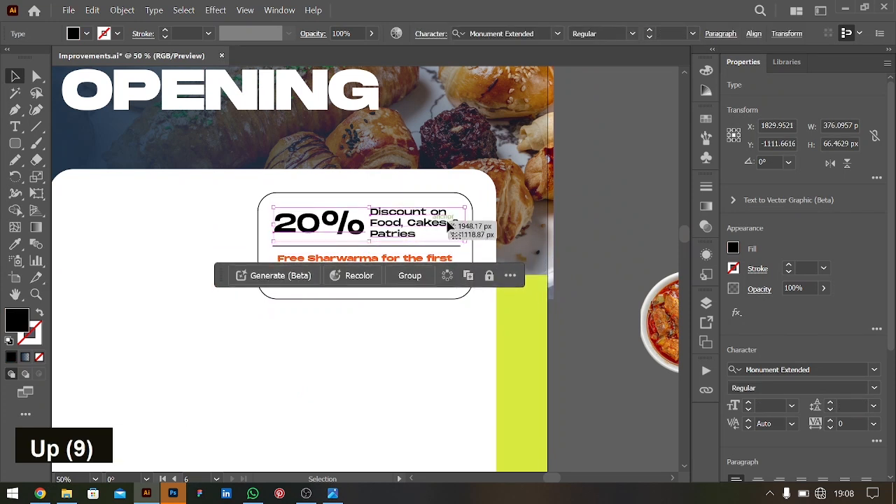
drag(466, 224, 463, 224)
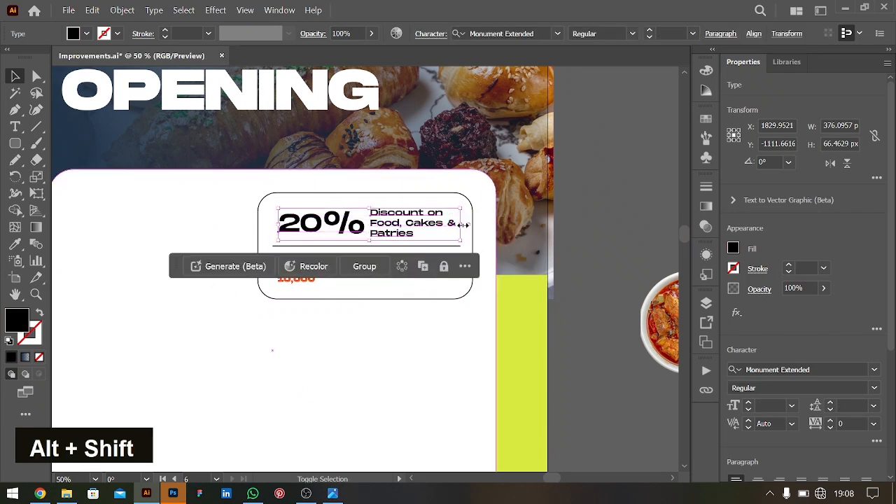
click(536, 296)
key(ctrl+minus)
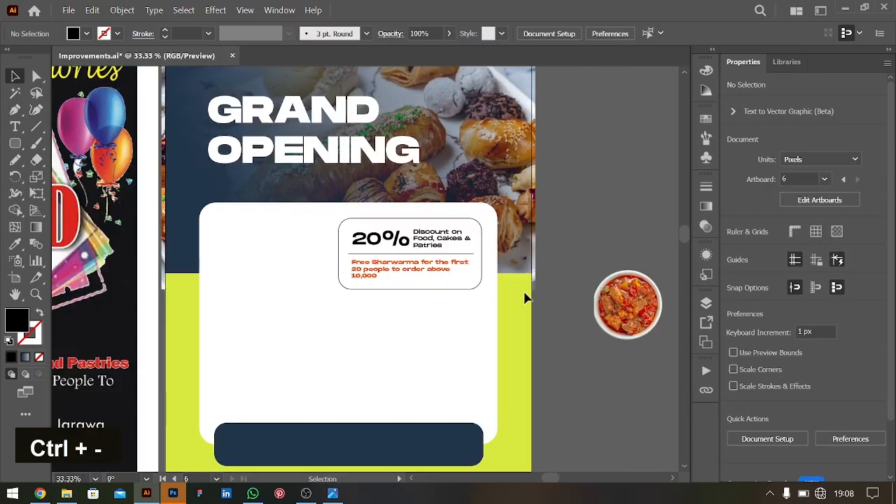
click(480, 286)
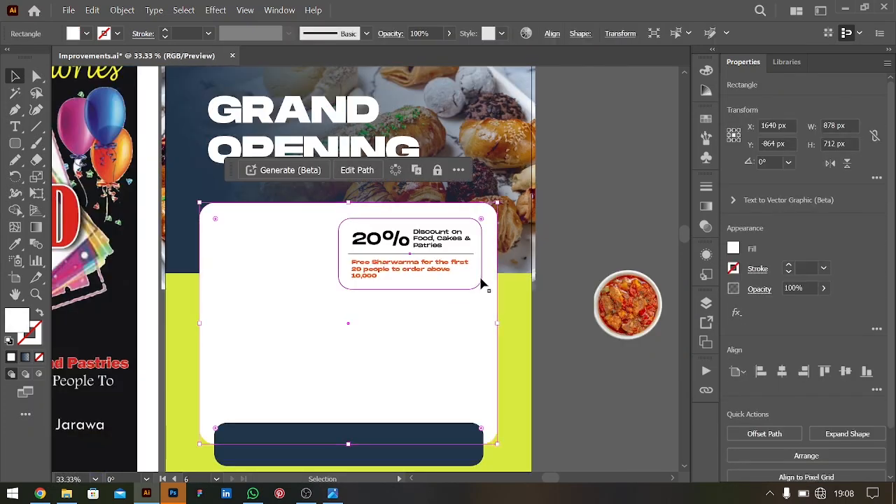
mouse_move(473, 284)
mouse_down()
mouse_move(480, 292)
mouse_move(484, 282)
mouse_up()
click(586, 248)
scroll(518, 299, left, 3)
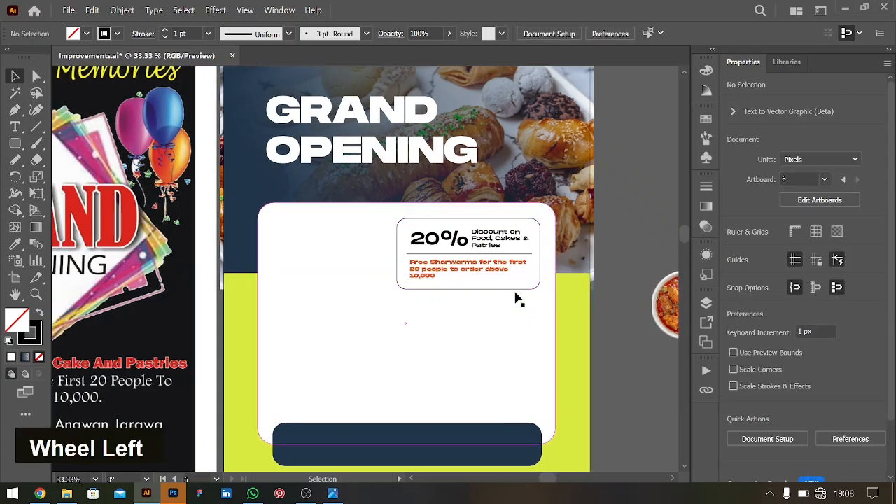
Compare the old flyer's location, date and time details with the empty space in the new white card
scroll(519, 299, down, 5)
scroll(518, 299, up, 3)
scroll(518, 299, left, 2)
scroll(518, 299, left, 1)
scroll(518, 299, right, 1)
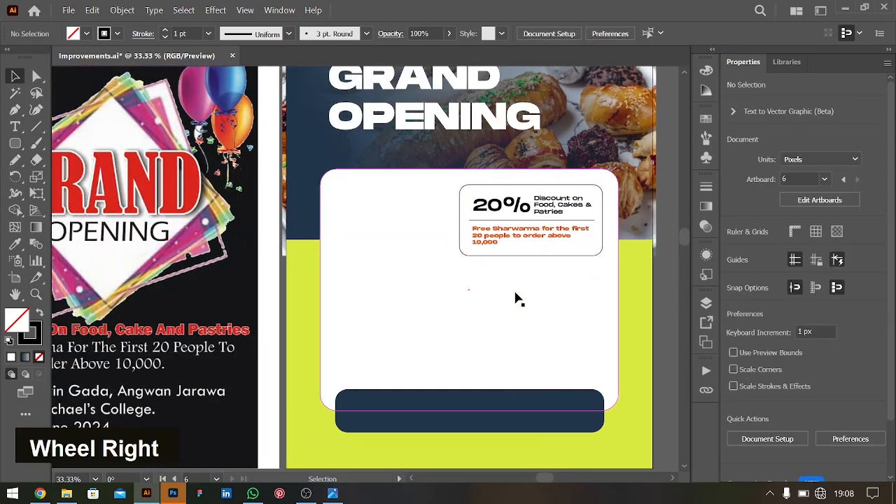
scroll(518, 299, left, 5)
scroll(518, 299, left, 1)
scroll(516, 299, down, 1)
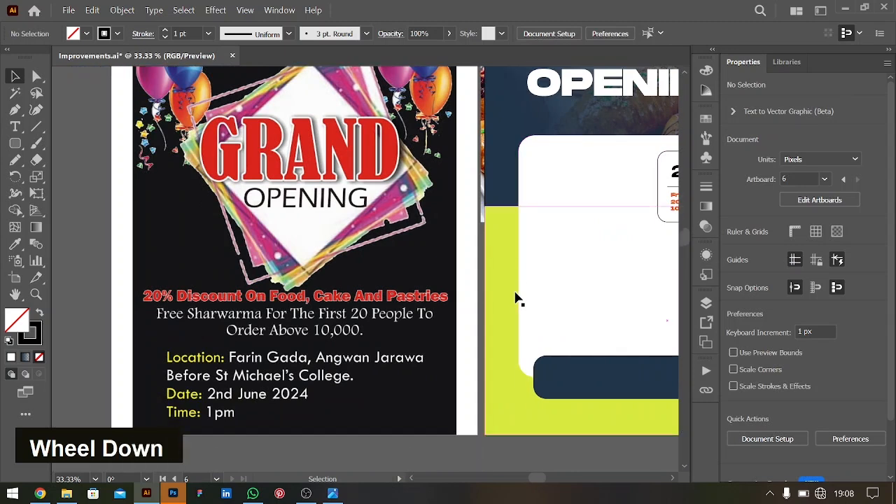
scroll(564, 315, right, 3)
scroll(564, 316, right, 2)
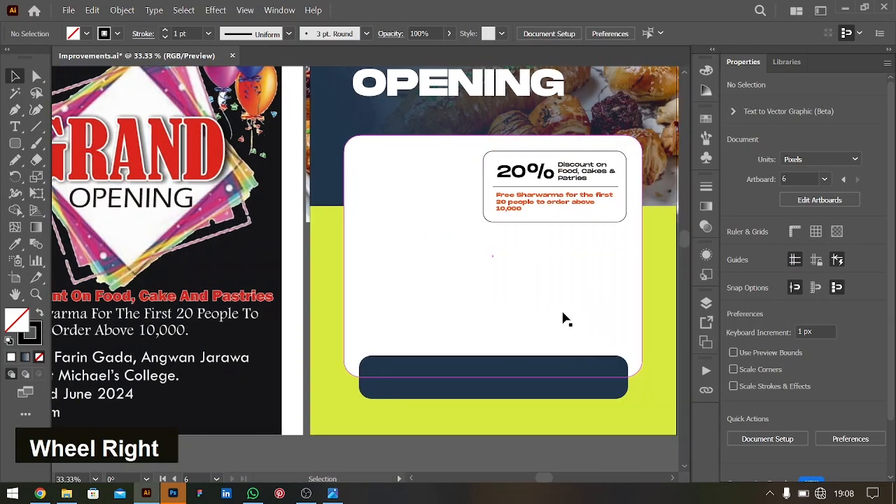
scroll(564, 316, left, 5)
Add the text "02nd" on the white card beside the offer box and set its size to 72 pt
click(15, 126)
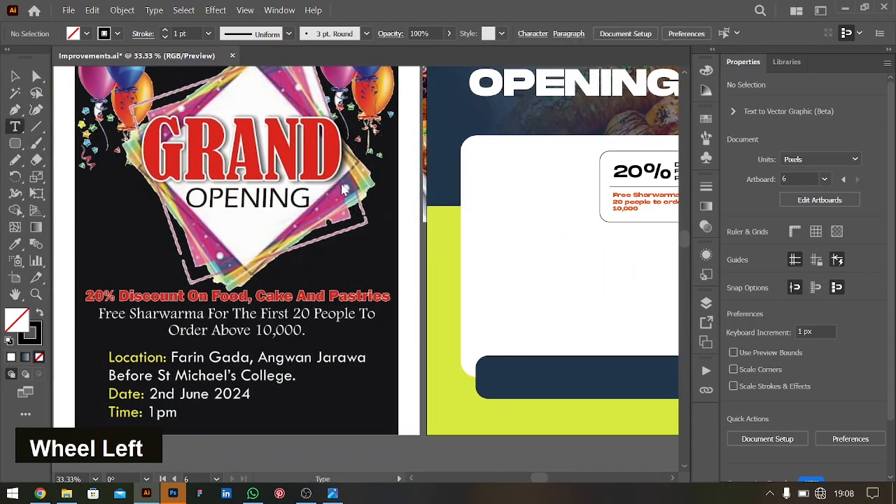
scroll(553, 203, right, 3)
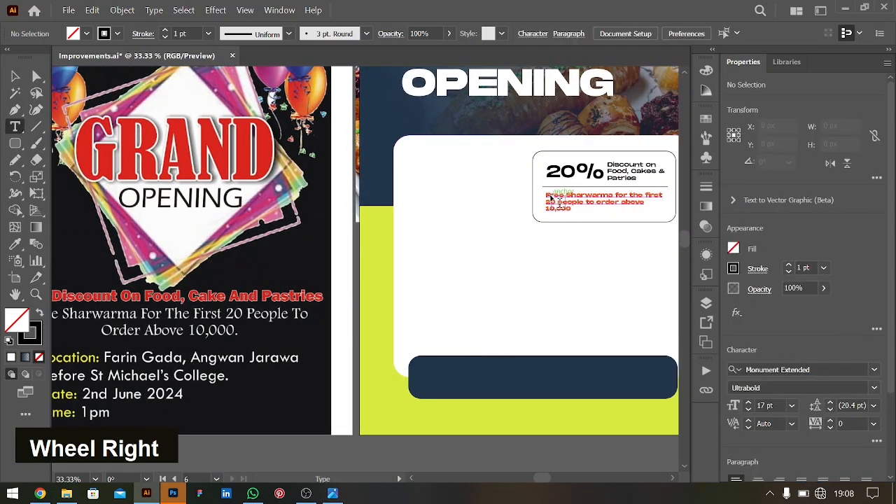
click(421, 167)
text(2)
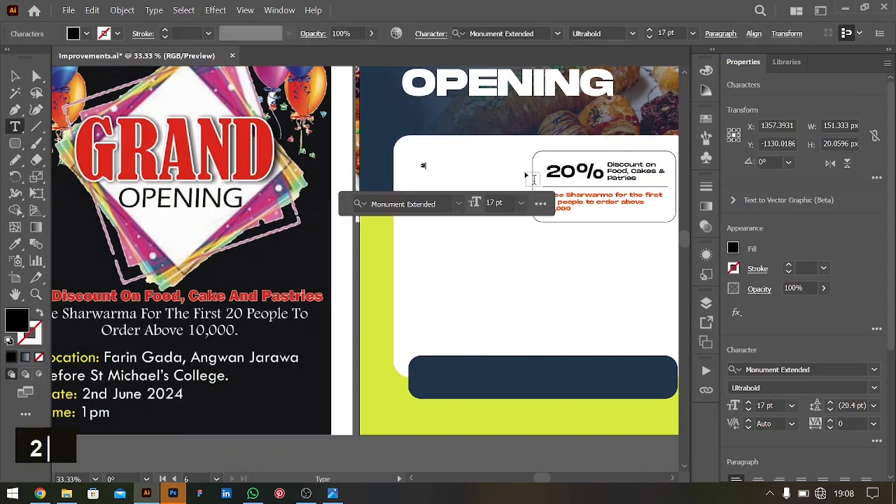
key(BackSpace)
text(02)
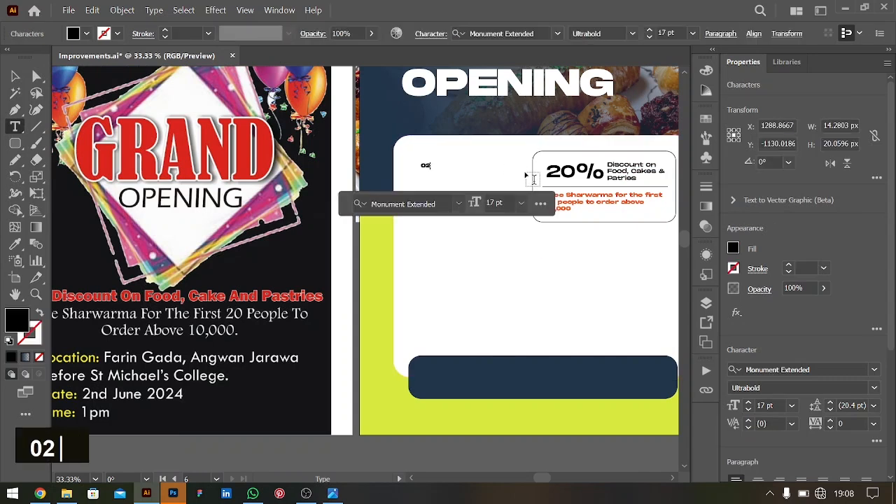
text(nd)
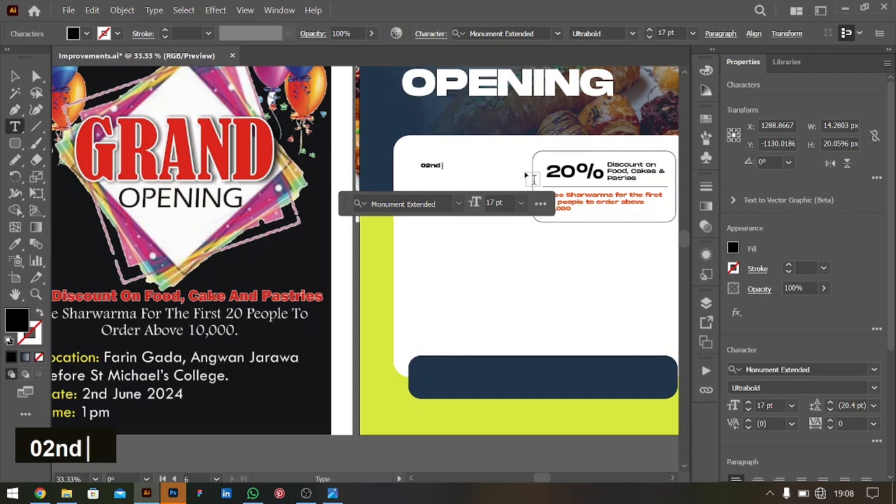
key(BackSpace)
key(BackSpace)
text(nd)
key(ctrl+a)
click(792, 407)
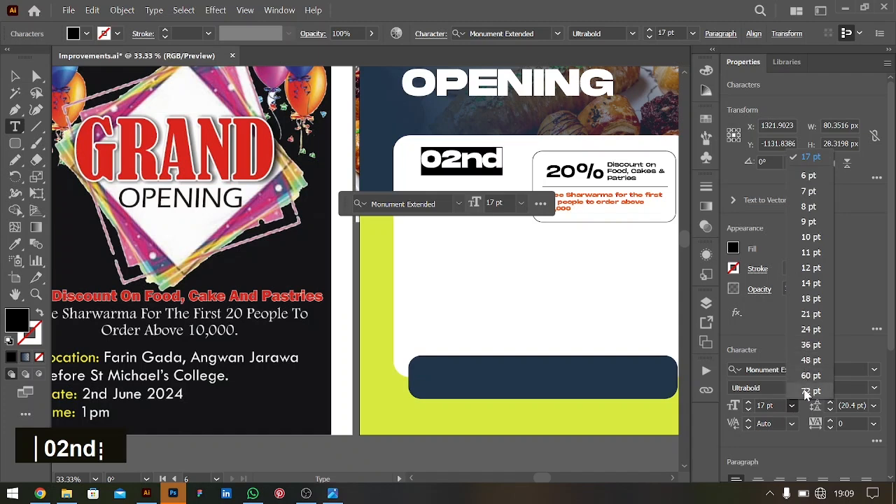
click(811, 391)
Move the 02nd text 17 px left and 38 px down and set its font style to Regular
click(15, 77)
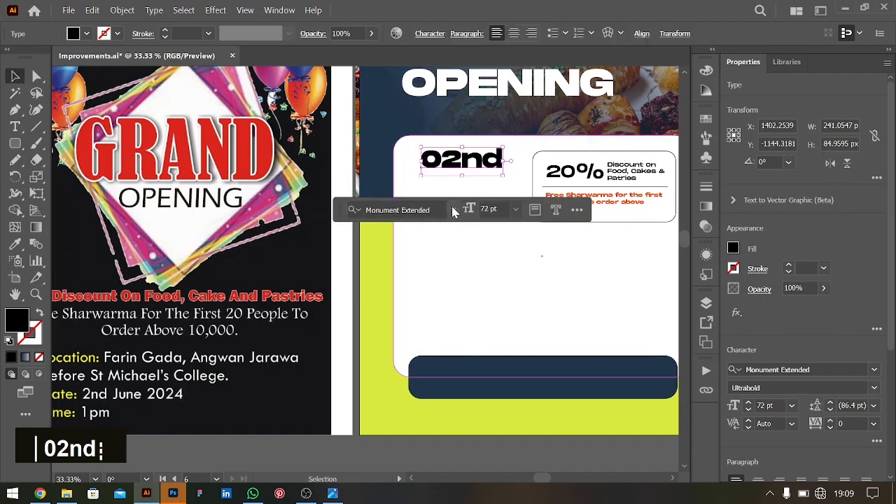
drag(459, 162, 454, 173)
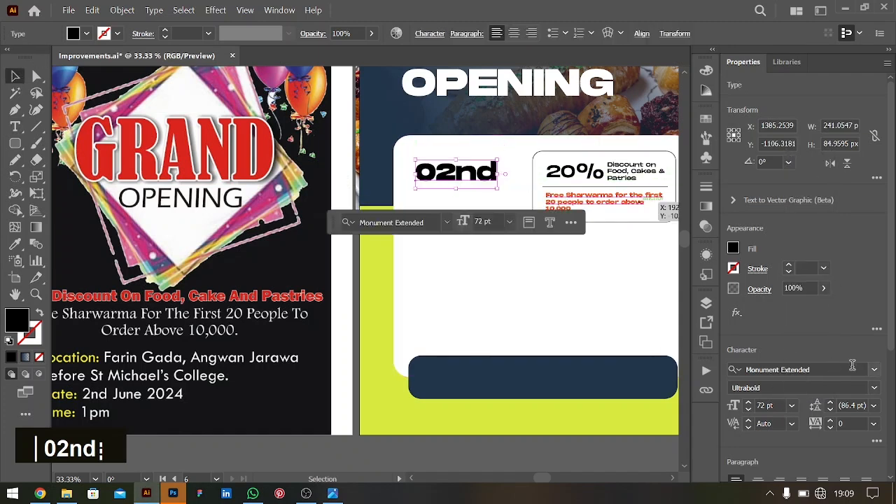
click(874, 388)
click(756, 403)
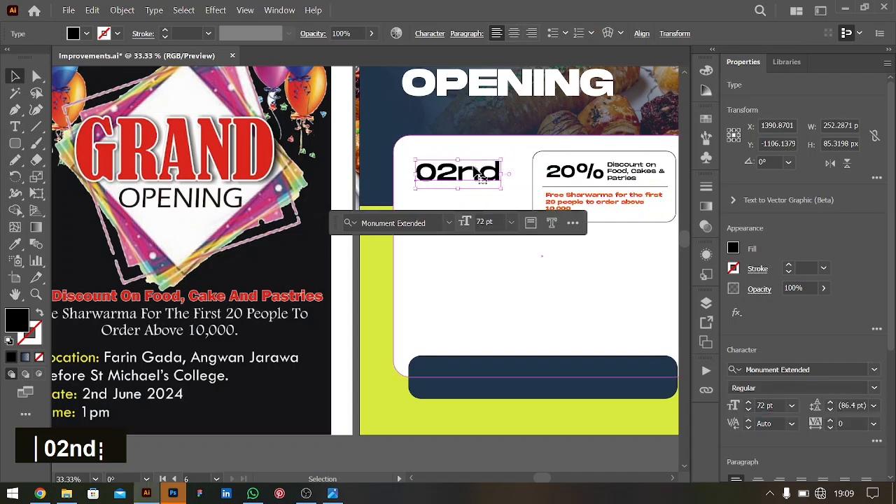
Remove the leading zero from the date text and add "June, 2024" on a second line
double_click(457, 173)
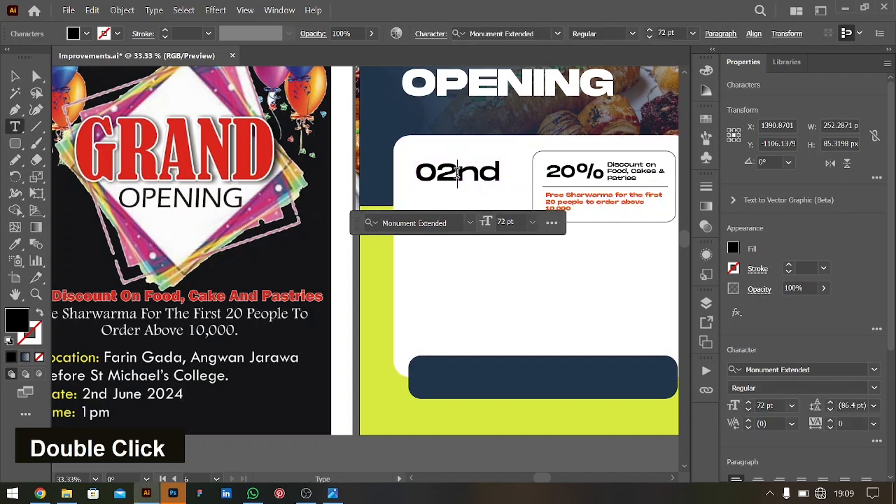
key(Left)
key(BackSpace)
key(Down)
key(Down)
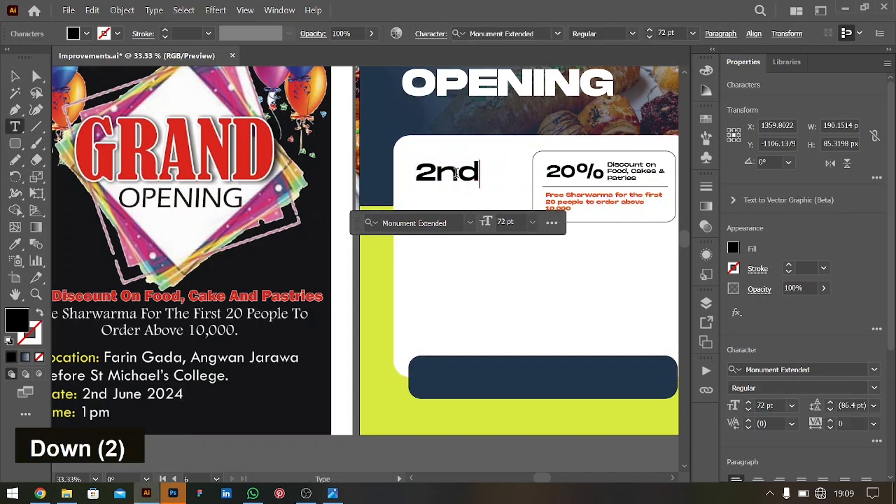
key(Return)
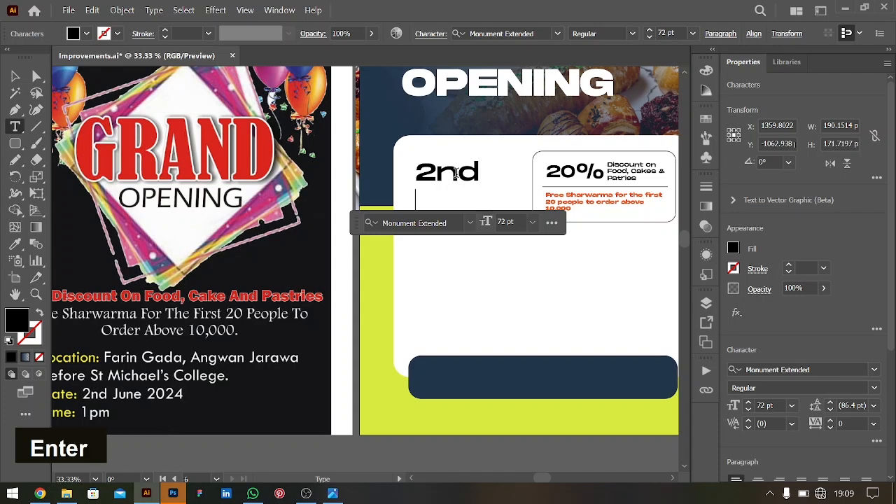
text(June, )
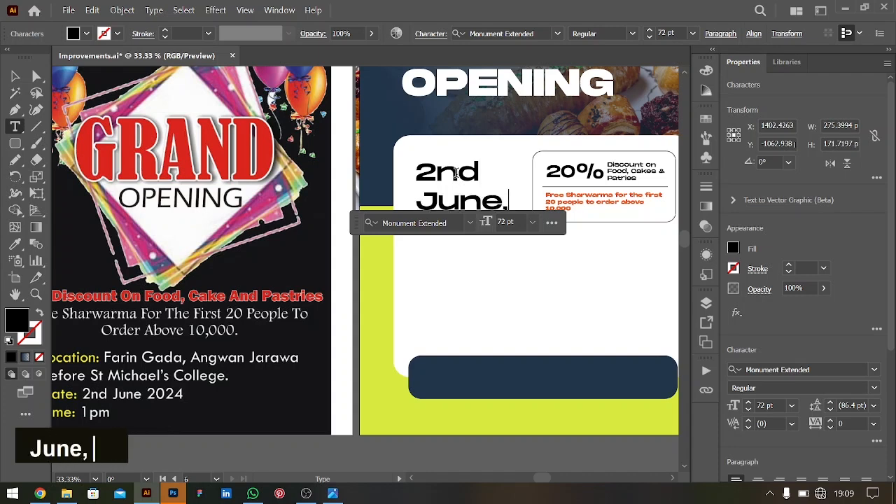
text(20)
text(24)
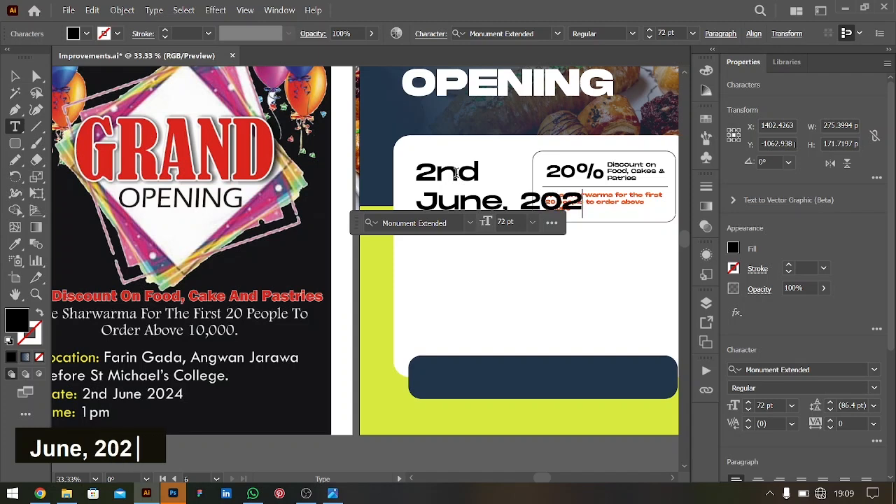
Reduce the "June, 2024" line to 40 pt so it fits beside the offer box
key(Escape)
double_click(456, 176)
key(ctrl+a)
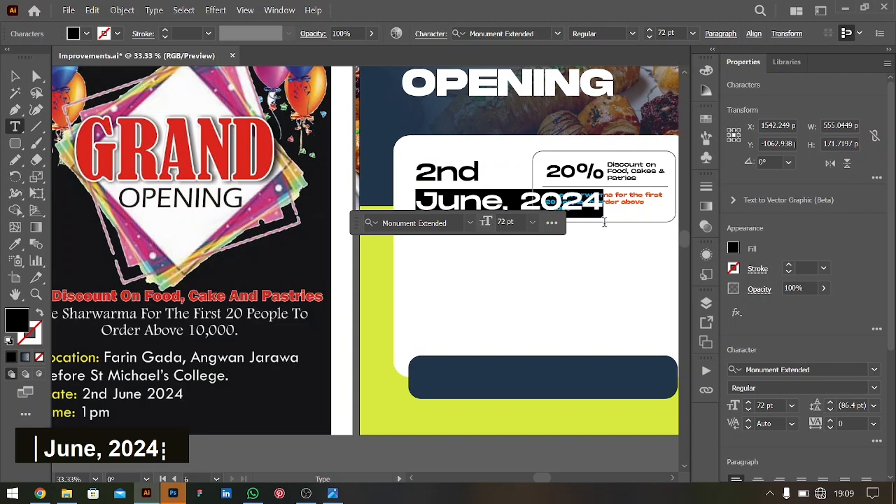
key(ctrl+shift+comma)
key(ctrl+shift+comma)
key(ctrl+shift+comma)
key(ctrl+shift+comma)
key(ctrl+shift+comma)
key(ctrl+shift+comma)
key(ctrl+shift+comma)
key(ctrl+shift+comma)
key(ctrl+shift+comma)
key(ctrl+shift+comma)
key(ctrl+shift+comma)
key(ctrl+shift+comma)
key(ctrl+shift+comma)
key(ctrl+shift+comma)
key(ctrl+shift+comma)
key(ctrl+shift+comma)
key(ctrl+shift+comma)
key(ctrl+shift+comma)
key(ctrl+shift+comma)
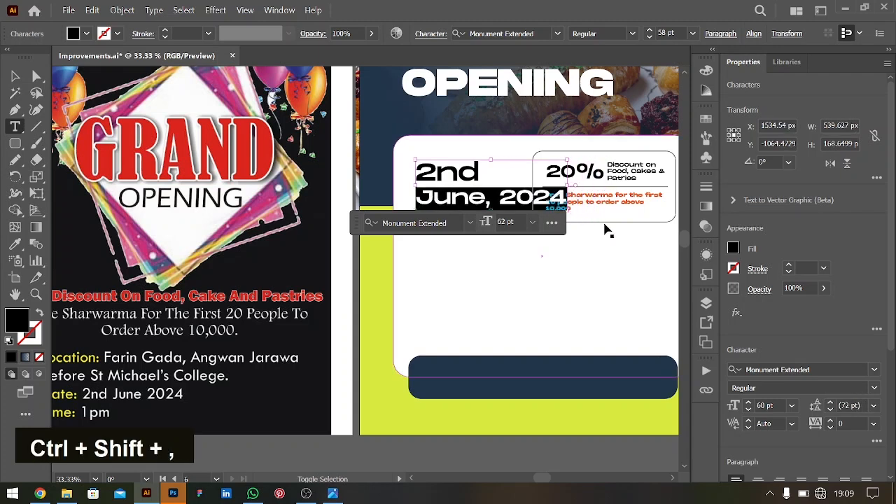
key(ctrl+shift+period)
key(ctrl+shift+period)
key(ctrl+shift+period)
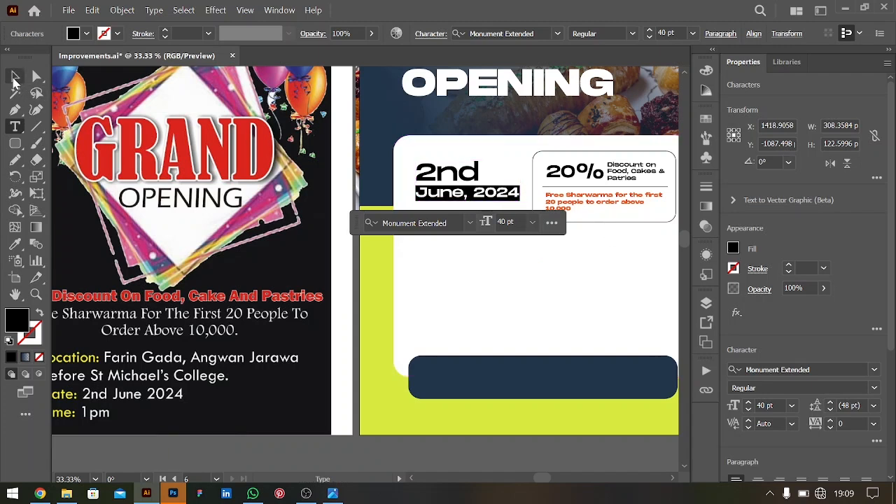
Move the two-line date text 2 px right and 18 px down on the card
key(Escape)
mouse_move(480, 194)
mouse_down()
mouse_move(498, 185)
mouse_move(490, 196)
mouse_up()
key(ctrl+equal)
scroll(462, 210, right, 2)
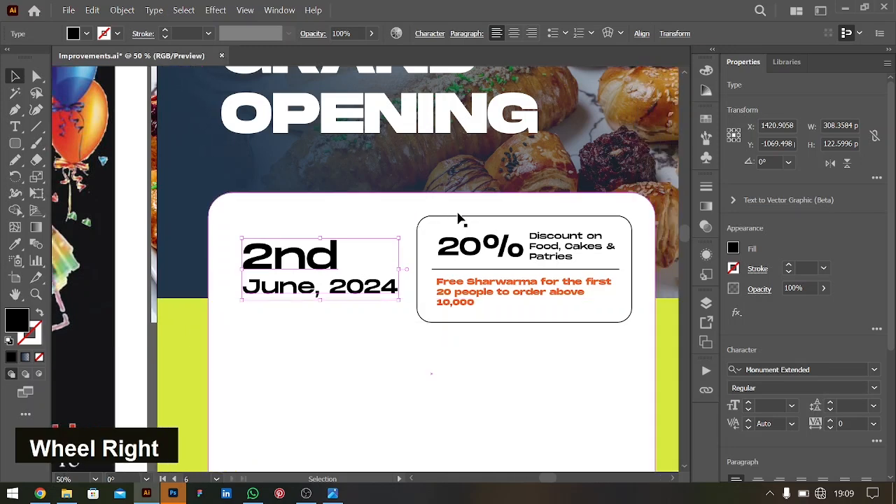
Draw a rounded rectangle of about 91 by 75 px above the year, beside the "2nd" text
scroll(462, 210, down, 2)
click(15, 144)
drag(341, 160, 390, 199)
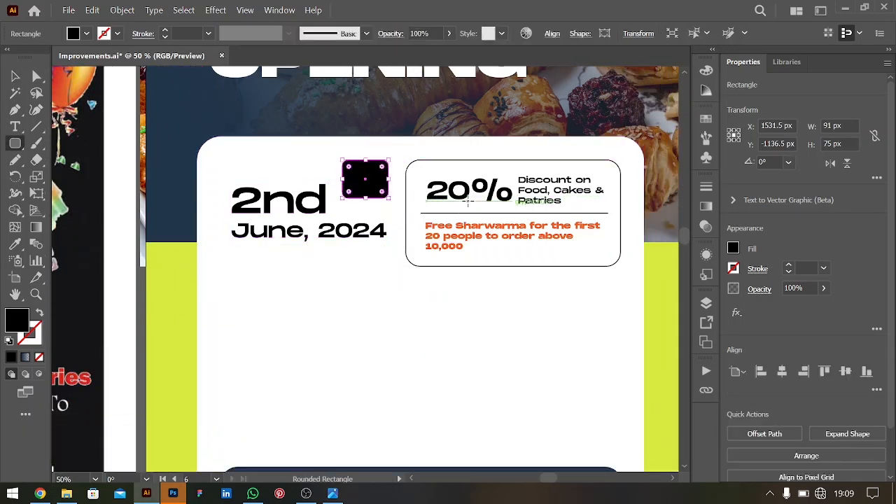
Fill the small rounded rectangle with the lime background colour and move it 8 px down
key(i)
click(164, 290)
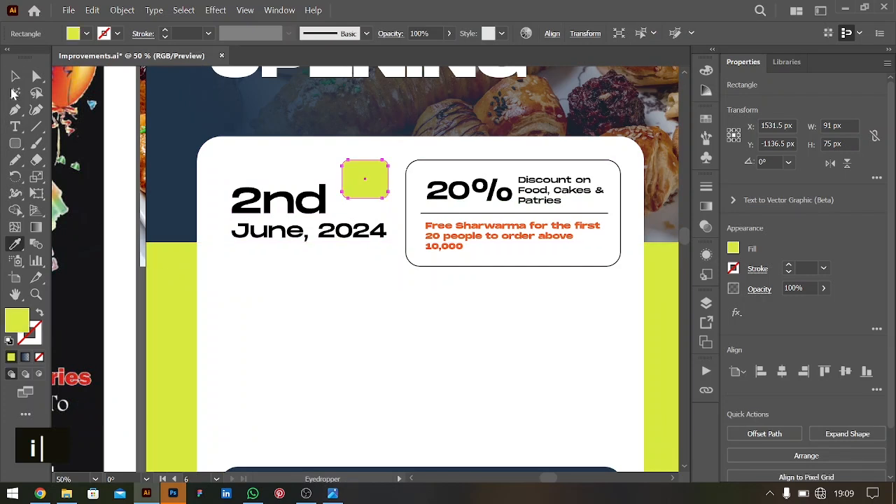
click(15, 75)
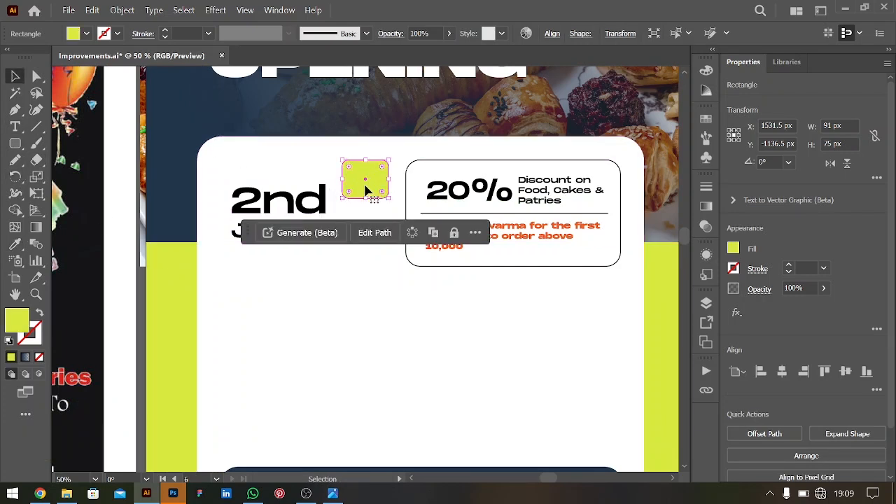
drag(364, 191, 364, 195)
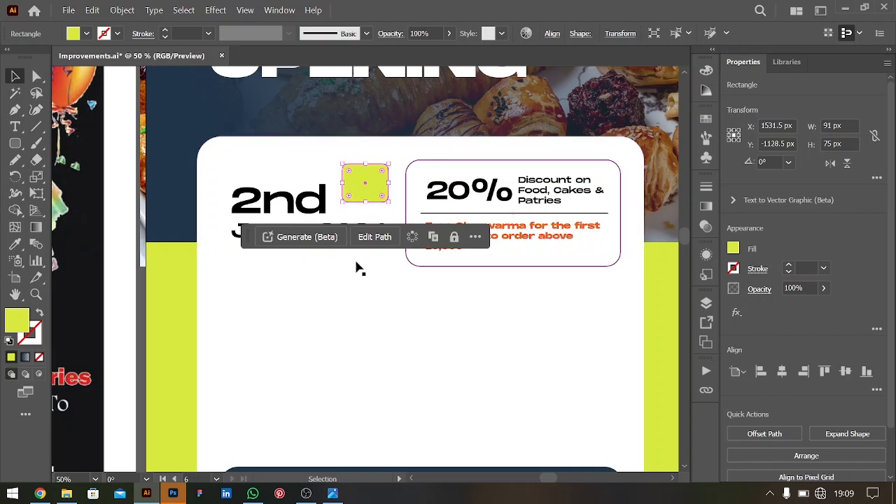
Draw a vertical line about 63 px long below the date text and give it a 20 pt black stroke
click(35, 128)
drag(350, 280, 350, 312)
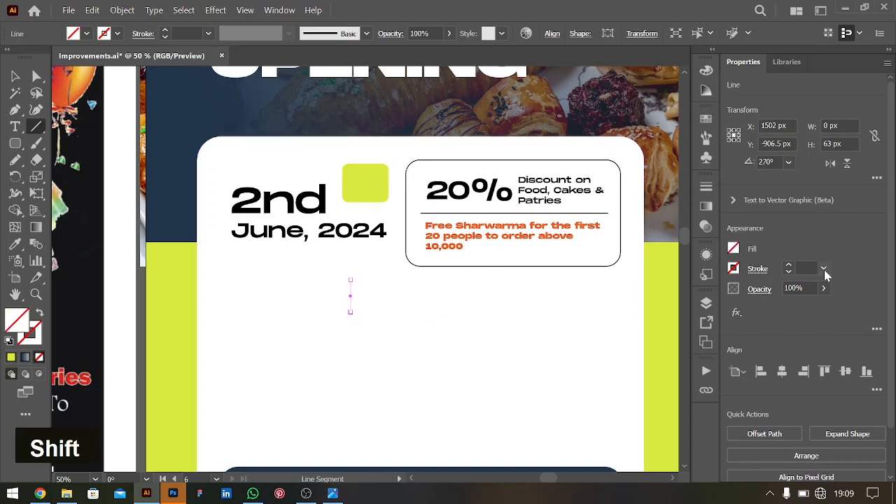
key(shift+Up)
key(shift+Up)
key(shift+Up)
key(shift+Up)
key(shift+Up)
key(shift+Down)
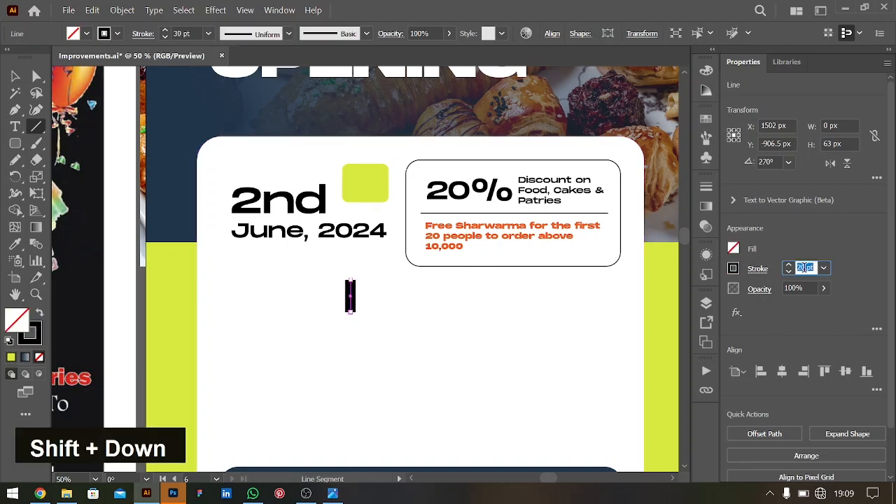
Add a solid notched arrowhead to the start of the vertical line
click(762, 270)
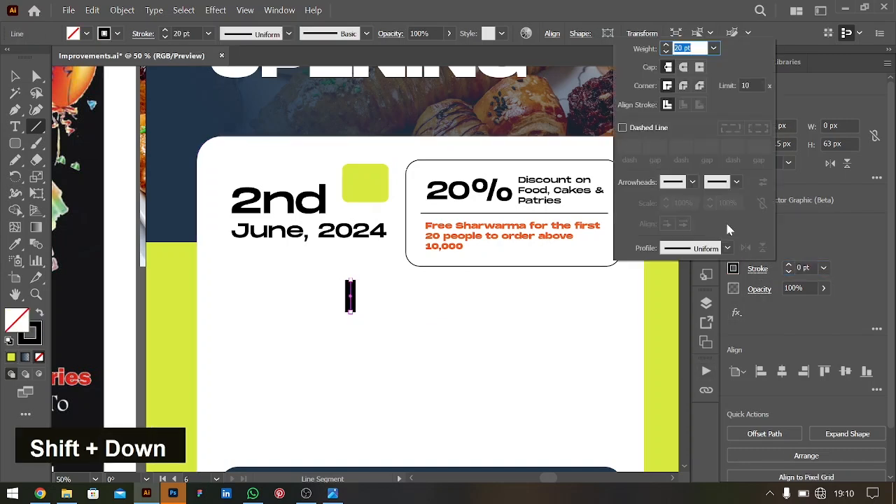
click(736, 184)
click(692, 182)
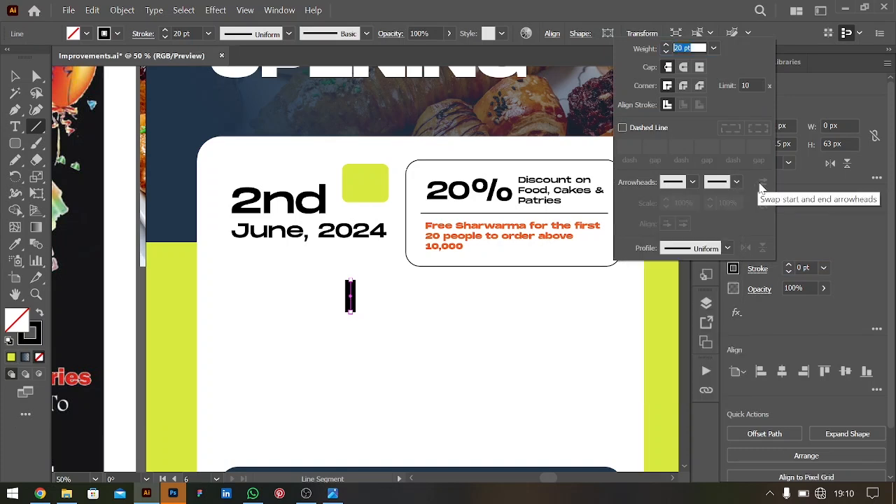
click(692, 182)
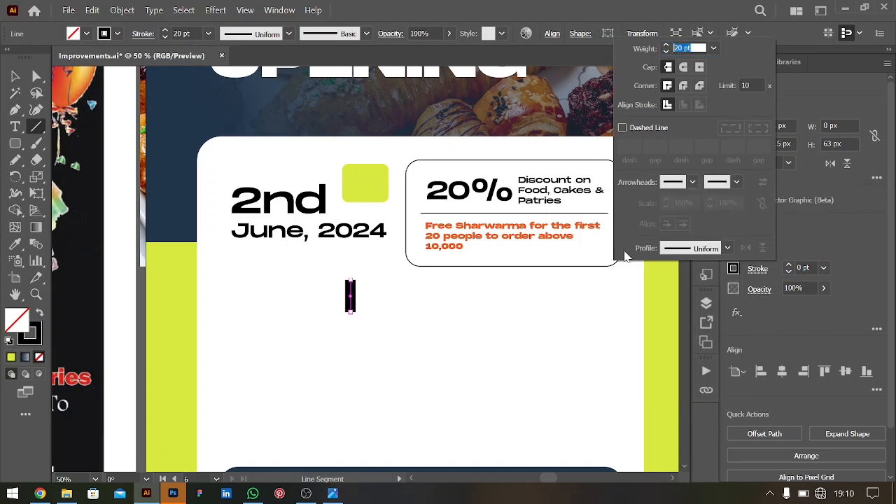
click(626, 256)
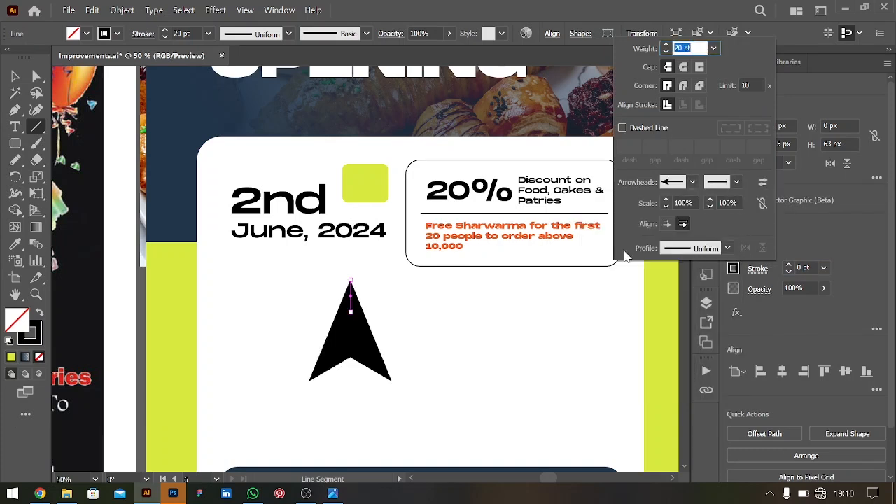
Scale the start arrowhead to 30% and lengthen the arrow's line to about 91 px
click(692, 202)
key(shift+Down)
key(shift+Down)
key(shift+Down)
key(shift+Up)
key(shift+Up)
key(shift+Up)
key(shift+Down)
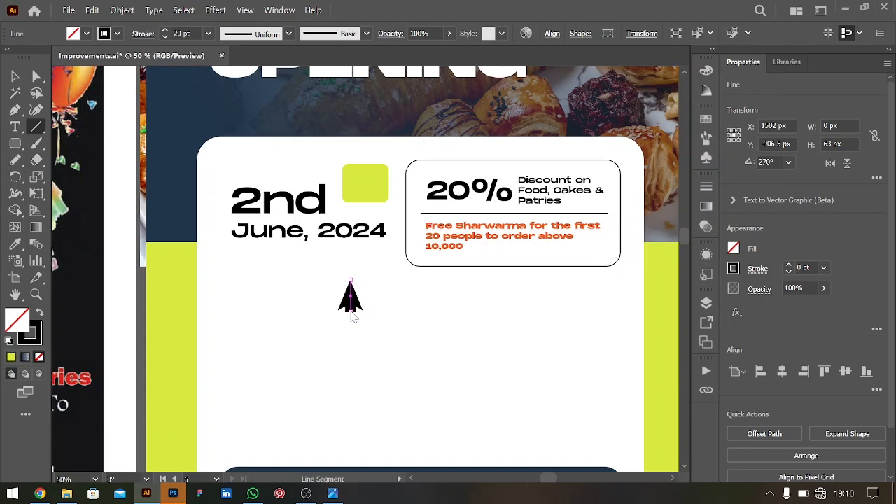
mouse_move(350, 312)
mouse_down()
mouse_move(352, 336)
mouse_move(351, 326)
mouse_up()
click(14, 77)
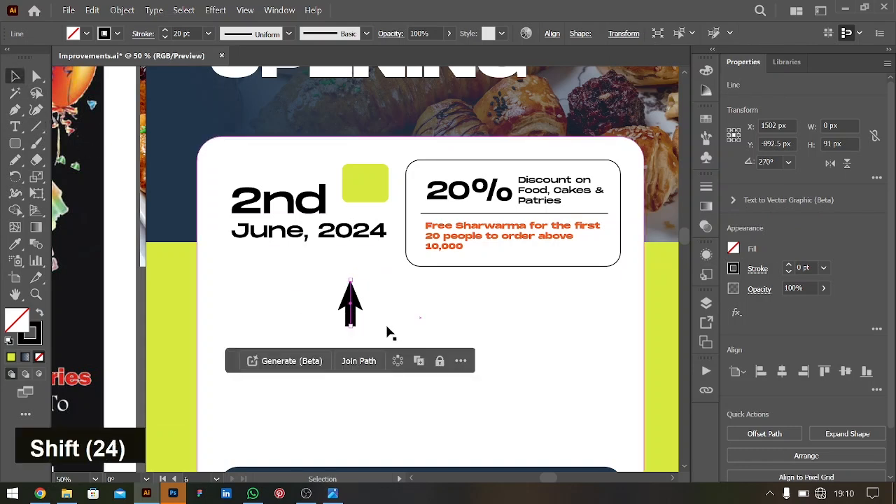
Place the arrow on the lime rounded rectangle, rotated 45° clockwise and shrunk to about 51.5 by 51.5 px
drag(354, 274, 380, 170)
shift+click(384, 170)
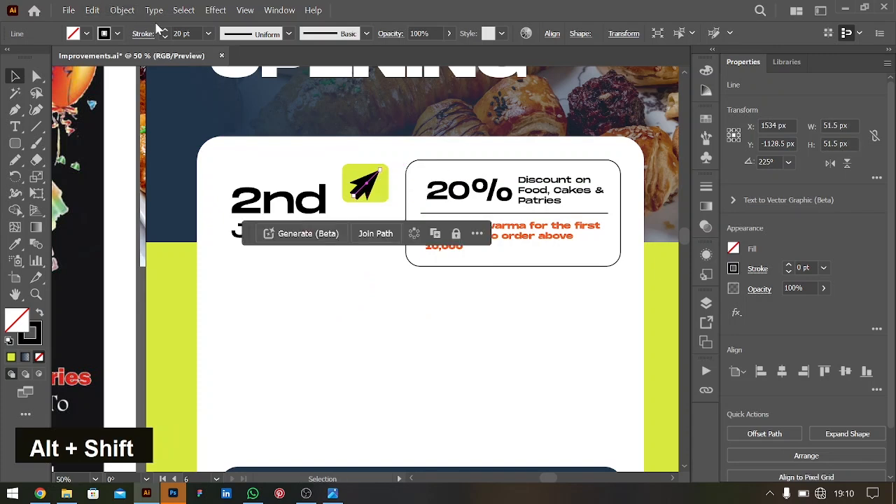
Try reducing the arrow's start arrowhead scale to 24% and 20%, and return it to 30%
click(757, 272)
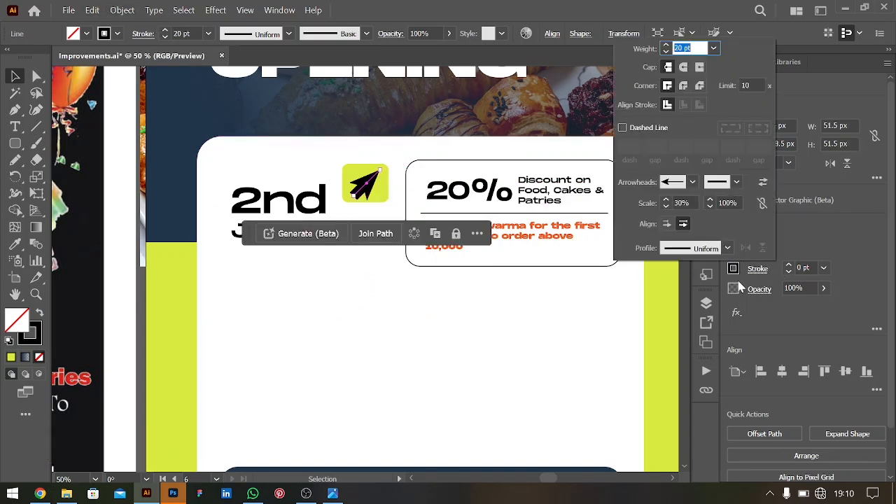
click(682, 202)
key(Down)
key(Down)
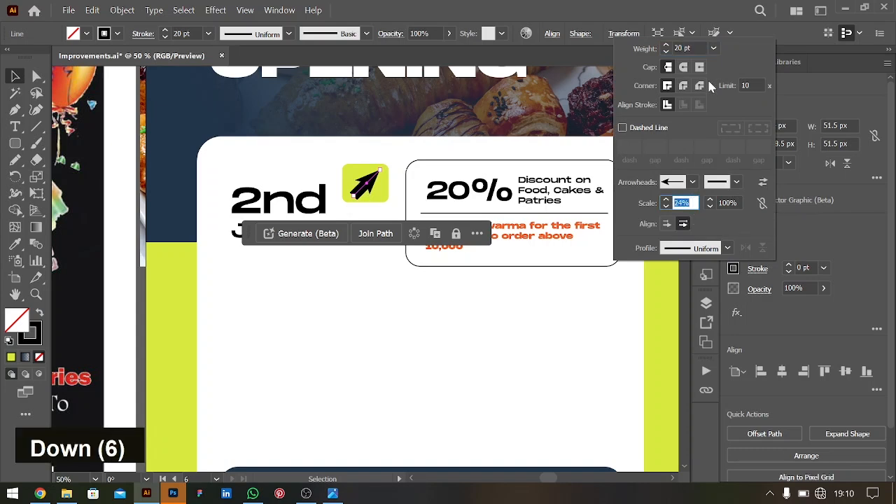
key(Down)
key(Down)
key(Down)
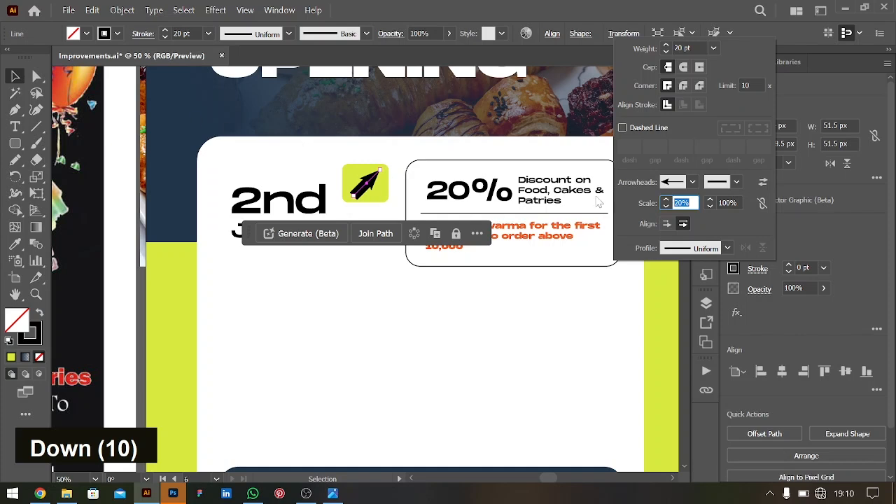
key(Up)
key(Up)
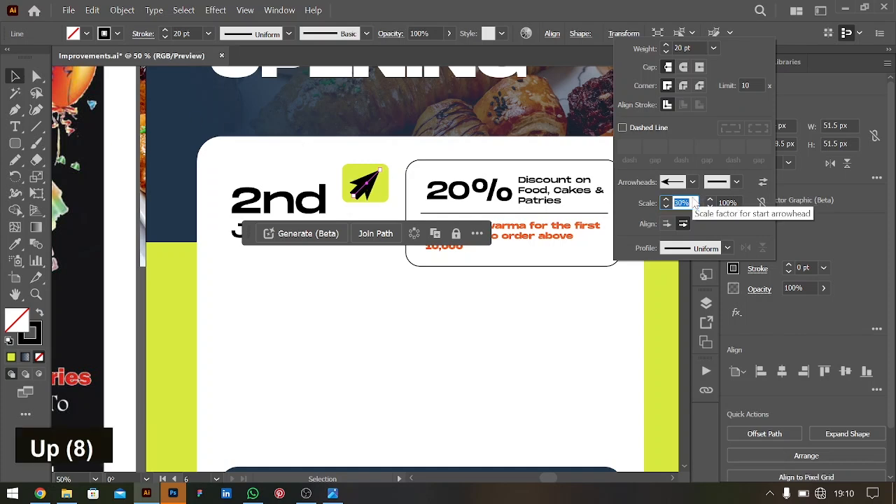
Expand the arrow's appearance, shrink it to about 46 by 46 px, and nudge it down and right on the lime badge
click(122, 10)
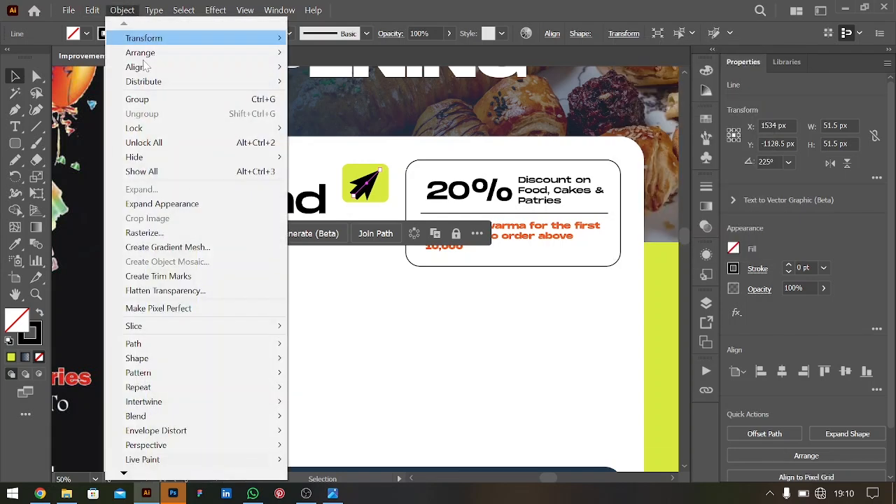
click(175, 203)
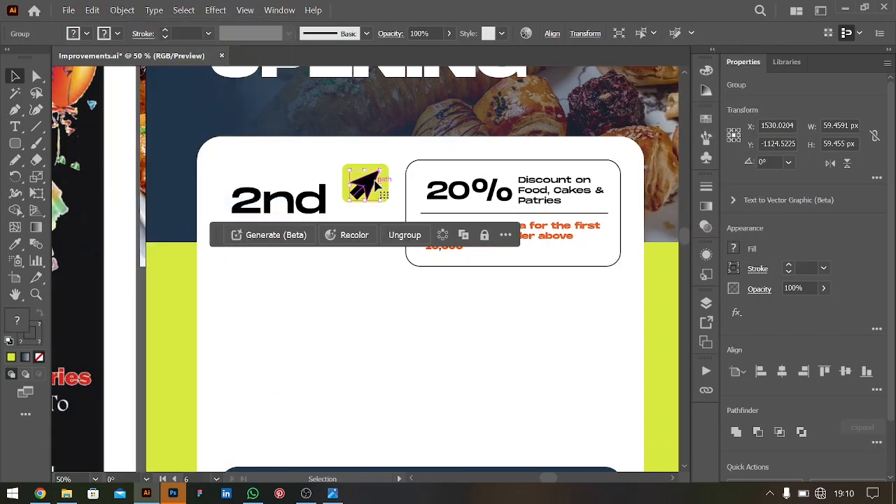
key(shift)
drag(378, 168, 377, 171)
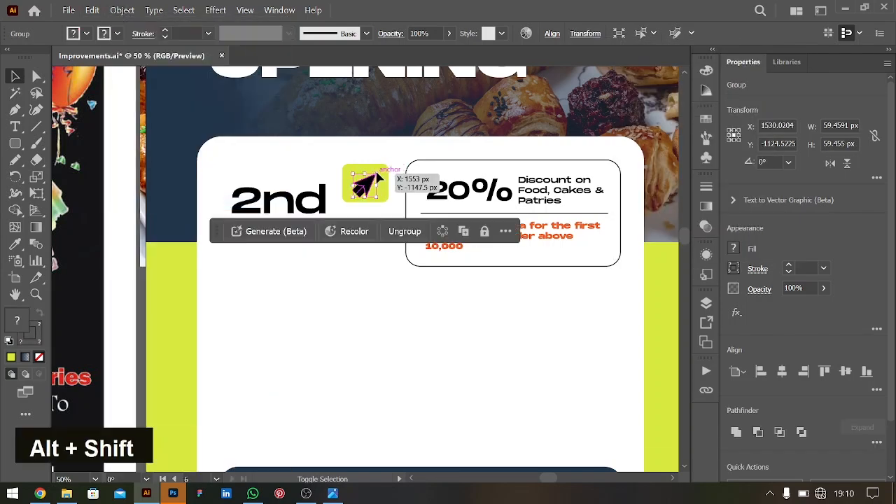
key(shift+Down)
key(Right)
key(Right)
Set the expanded arrow group's fill to white
key(ctrl)
key(ctrl+equal)
key(ctrl+equal)
drag(377, 260, 376, 262)
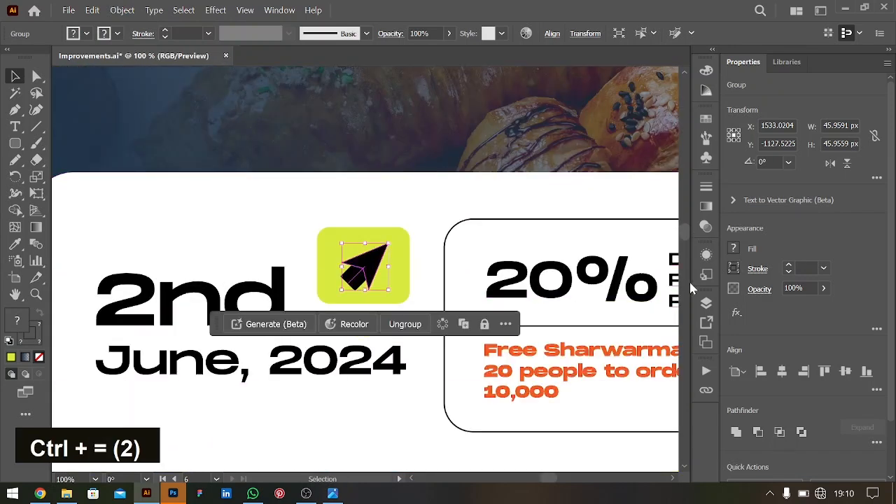
click(734, 249)
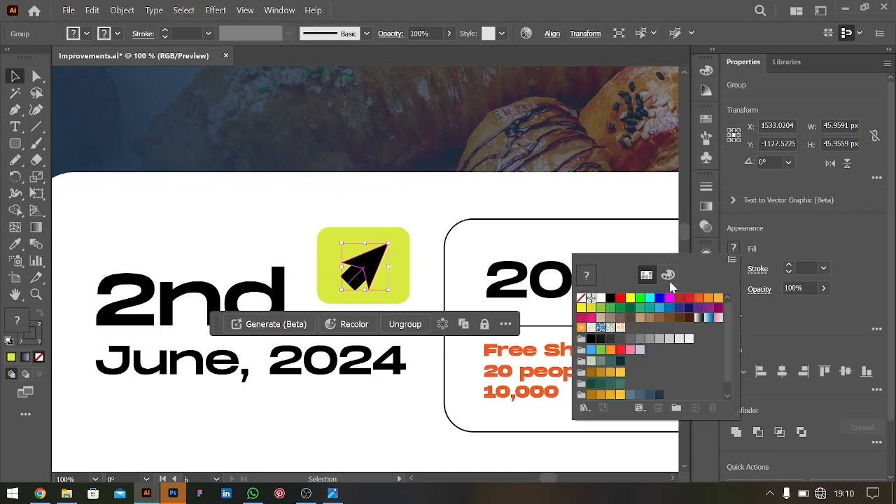
click(600, 298)
Isolate the arrow group and expand the fill and stroke of its black stem
click(354, 284)
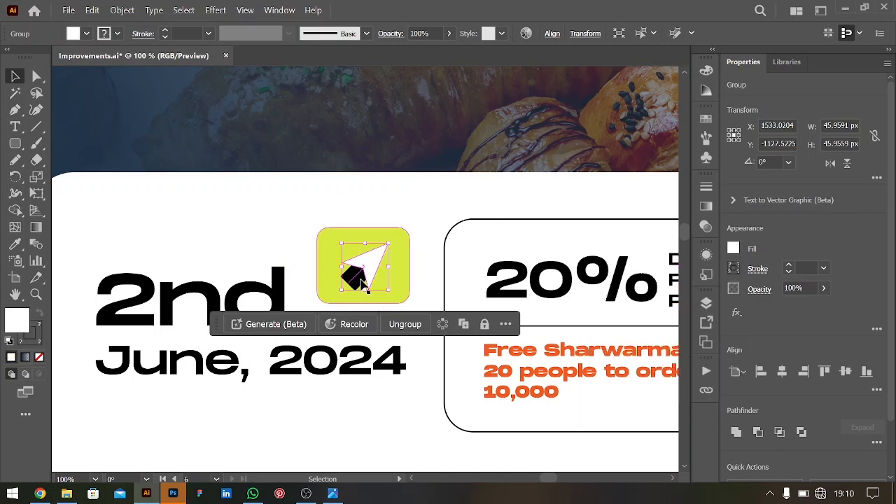
click(361, 280)
double_click(355, 284)
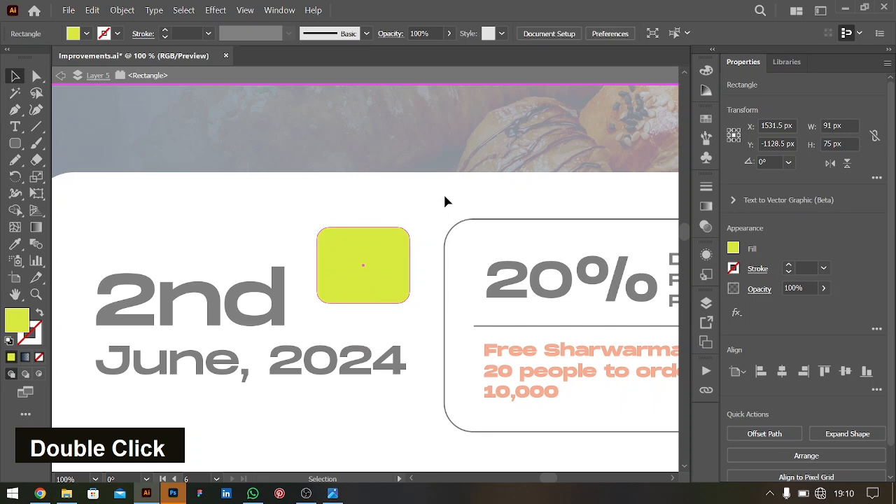
double_click(443, 195)
click(373, 254)
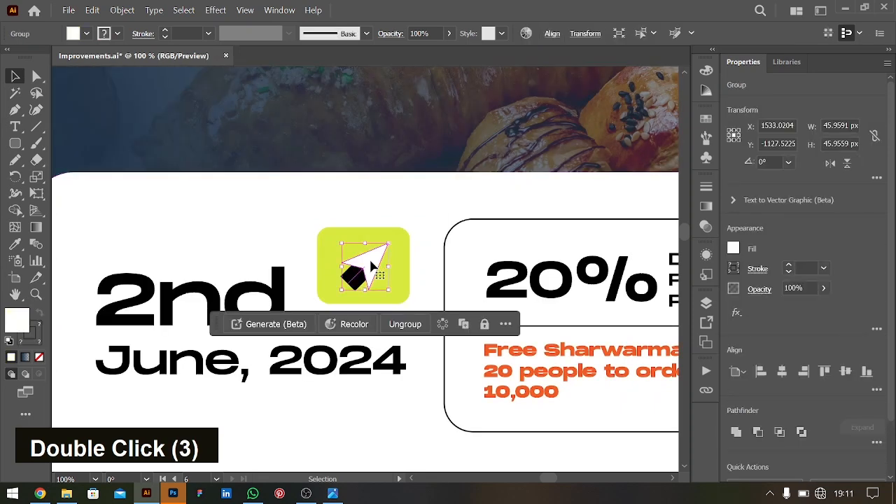
double_click(371, 265)
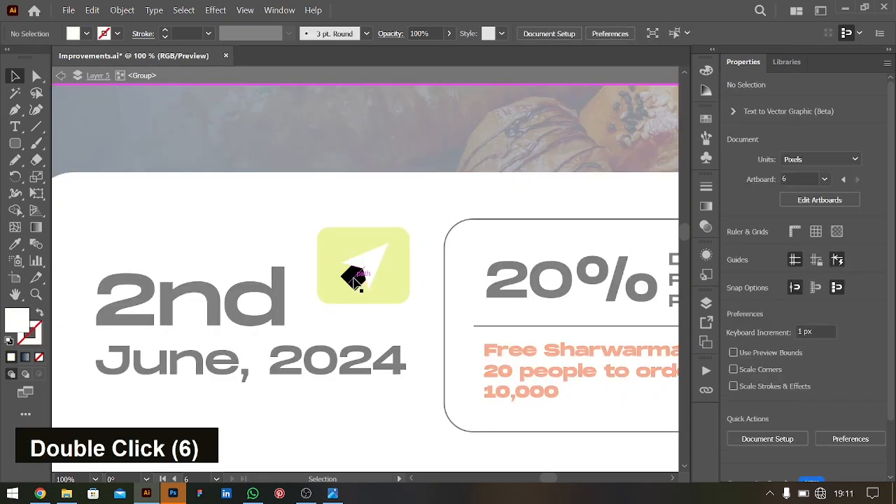
click(354, 280)
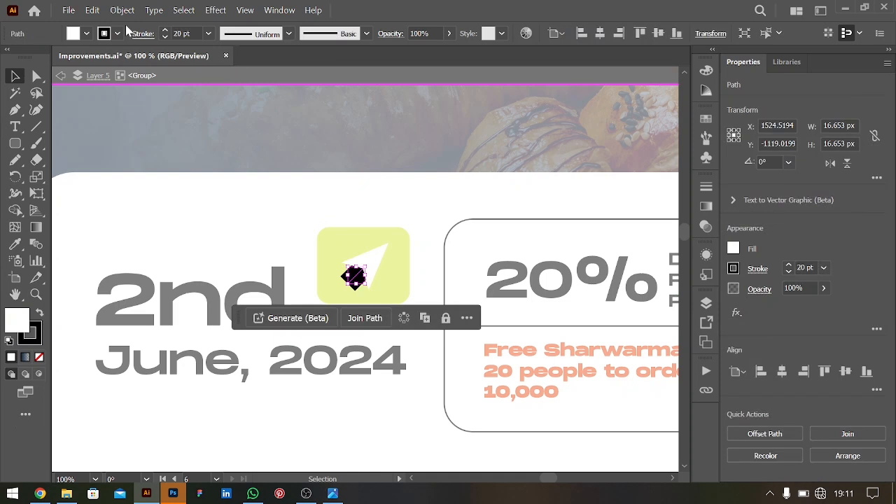
click(122, 10)
click(180, 187)
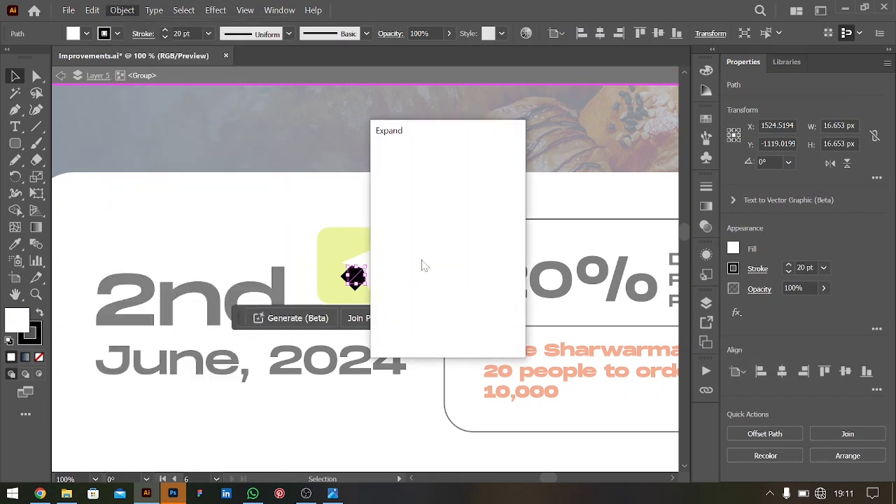
click(419, 324)
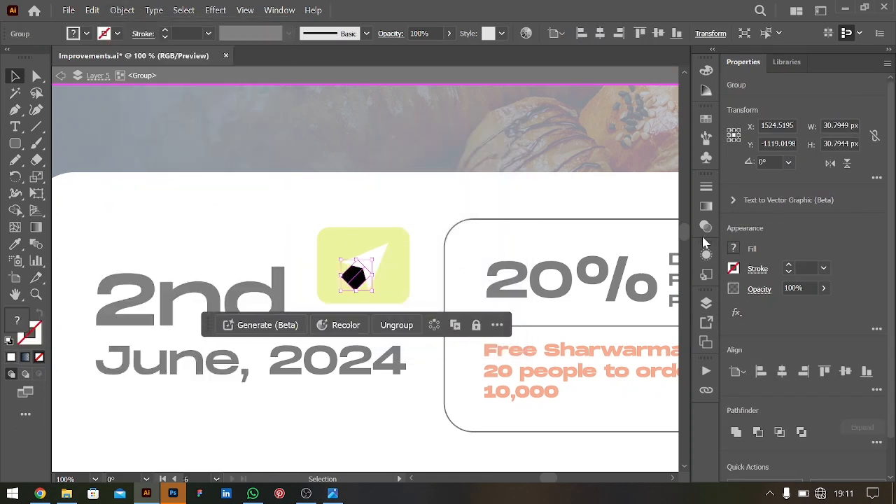
Fill the expanded arrow stem with white and leave isolation mode
click(734, 249)
click(611, 299)
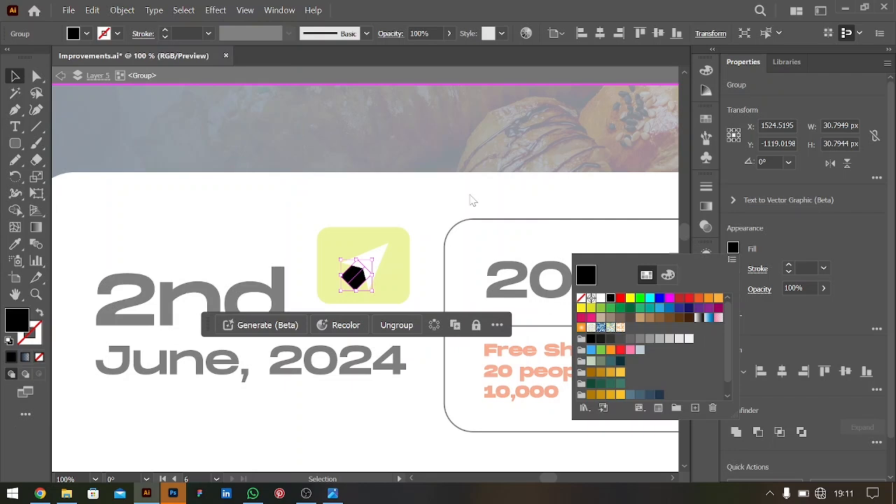
click(460, 247)
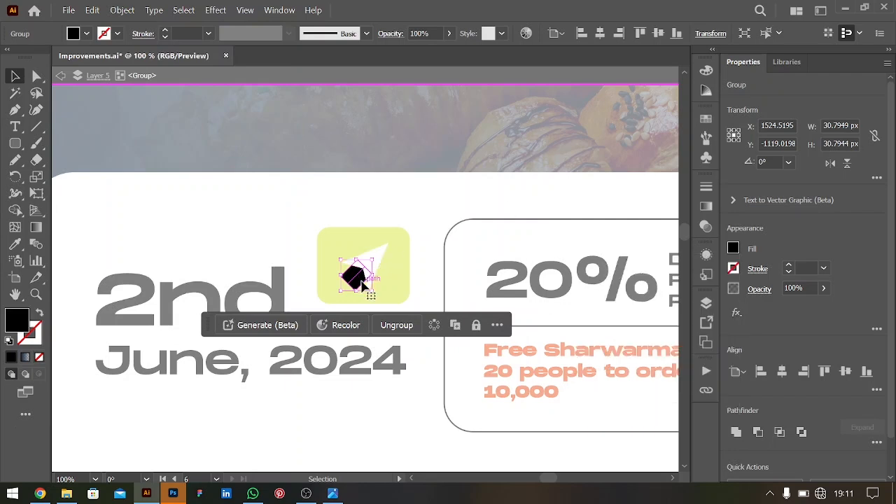
click(733, 250)
click(600, 300)
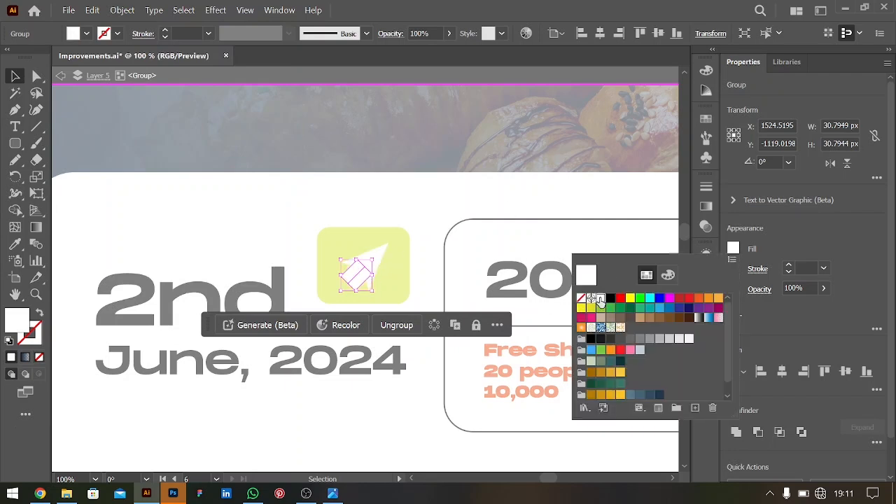
double_click(421, 192)
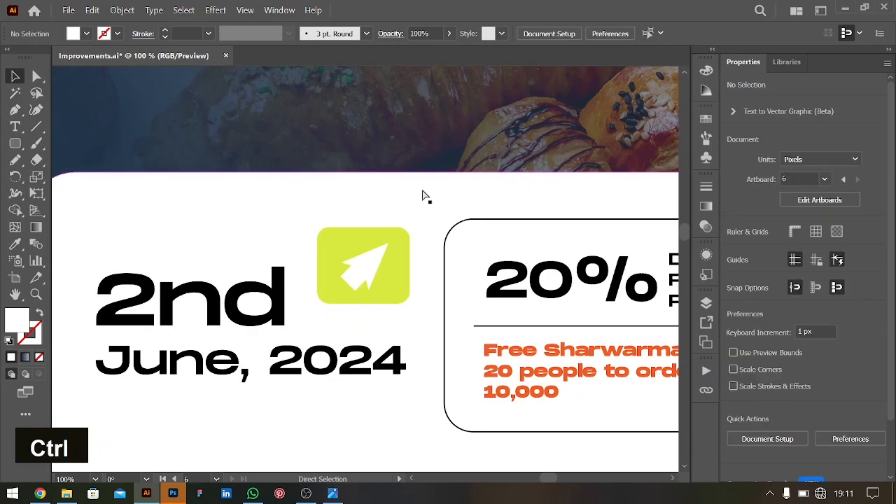
Nudge the arrow badge above the date slightly upward and deselect it
key(ctrl+minus)
key(ctrl+minus)
key(ctrl+minus)
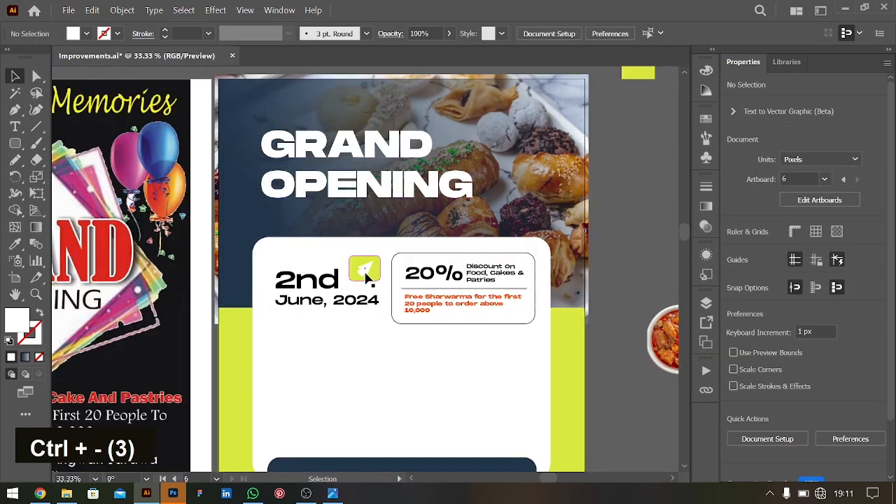
click(364, 275)
key(Up)
key(Up)
key(Up)
key(Up)
click(646, 301)
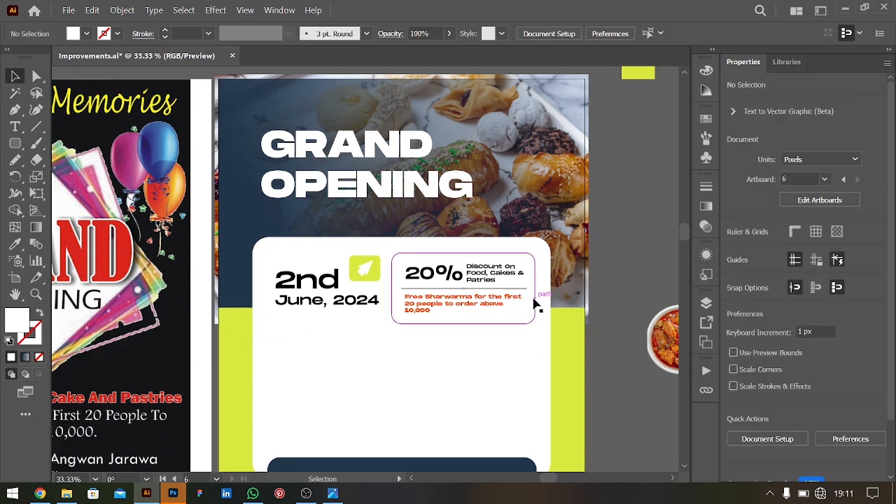
Move the orange Free Sharwarma text below the date and the divider line out of the outlined offer box
scroll(467, 266, down, 4)
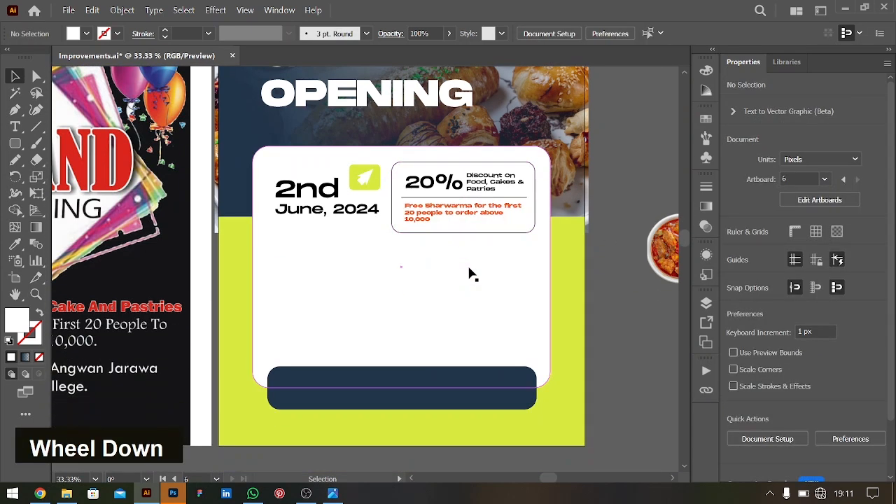
scroll(469, 273, left, 2)
scroll(469, 273, up, 3)
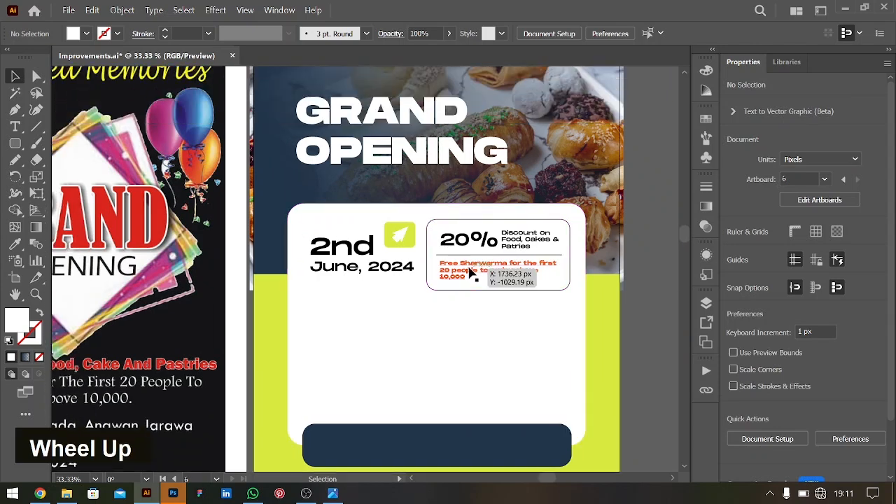
scroll(469, 273, down, 2)
scroll(362, 182, left, 3)
key(ctrl+minus)
scroll(225, 384, left, 3)
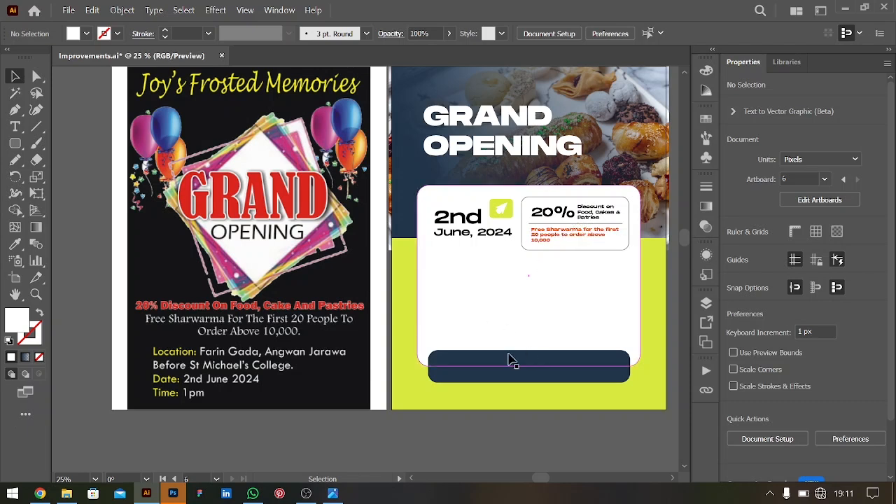
drag(578, 244, 473, 287)
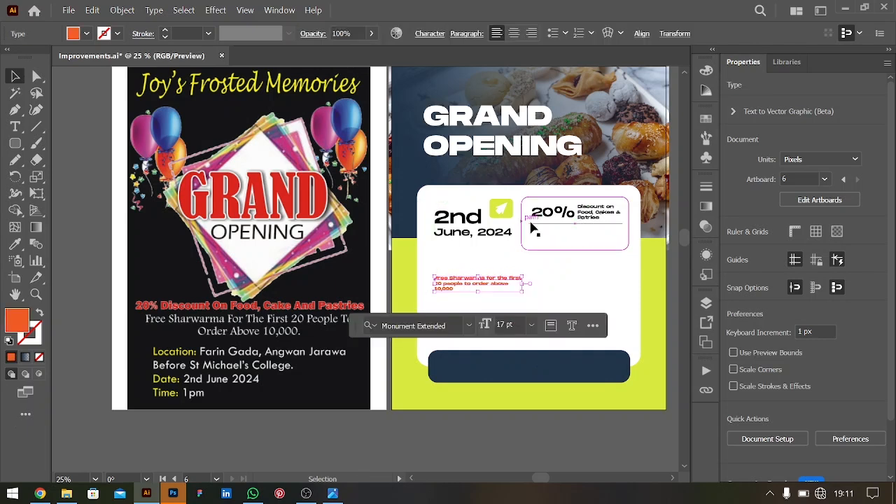
drag(575, 324, 667, 325)
Enlarge the 20% text to about 104.74 pt across the offer box, with the discount text beneath it, and nudge it down and right
mouse_move(590, 227)
mouse_down()
mouse_move(581, 245)
mouse_move(593, 242)
mouse_move(565, 223)
mouse_move(623, 217)
mouse_move(598, 221)
mouse_up()
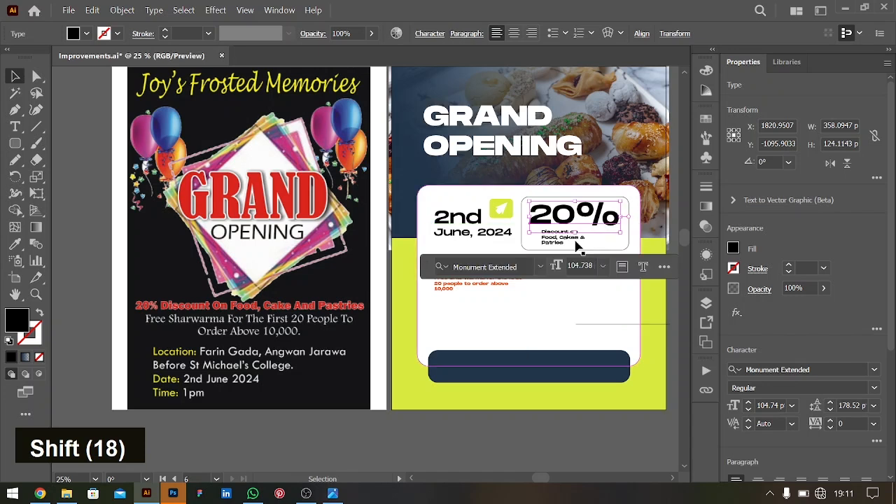
key(Down)
key(Down)
key(Down)
key(Right)
key(Right)
key(Right)
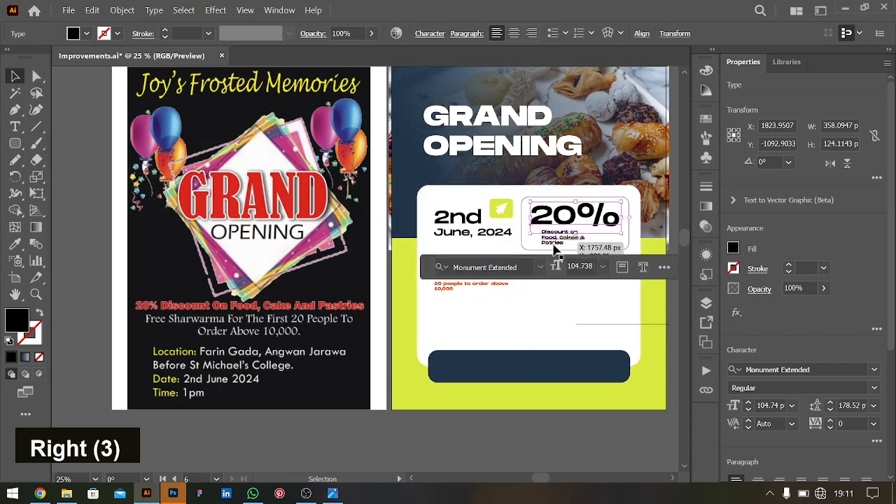
Remove the line break after "Discount on" so "Food, Cakes &" continues on the same line
double_click(553, 243)
key(ctrl+Left)
key(Up)
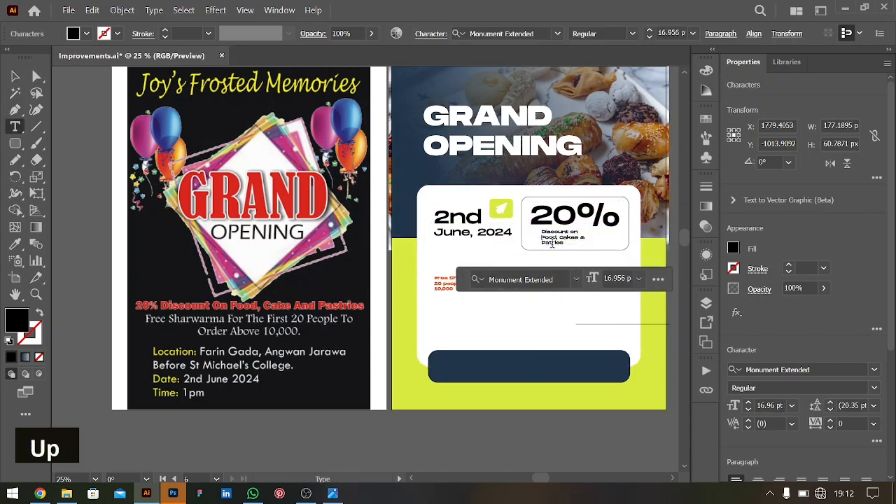
key(BackSpace)
key(ctrl+Down)
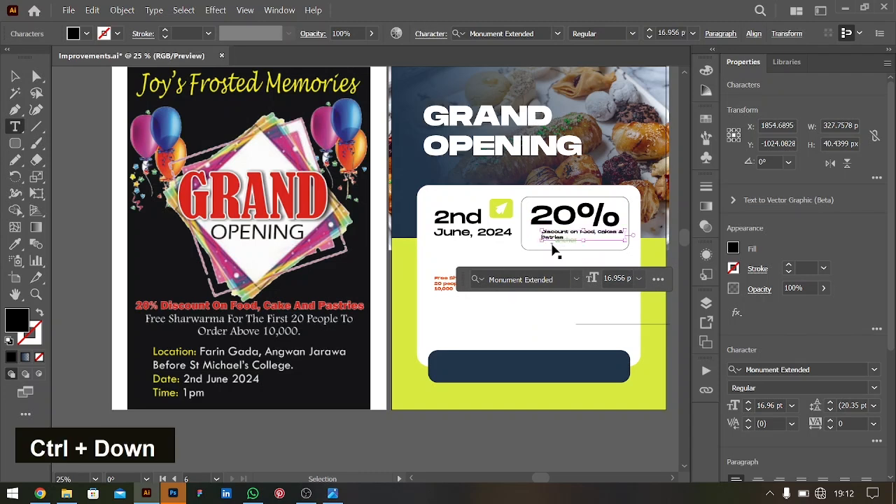
Set the font size of the whole discount text to 21 pt
key(ctrl+a)
key(ctrl+shift+period)
key(ctrl+shift+period)
key(ctrl+shift+period)
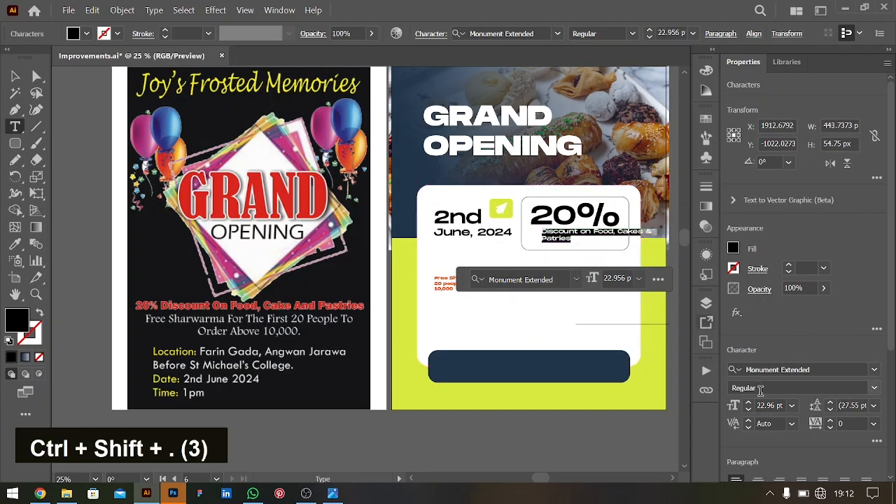
double_click(749, 411)
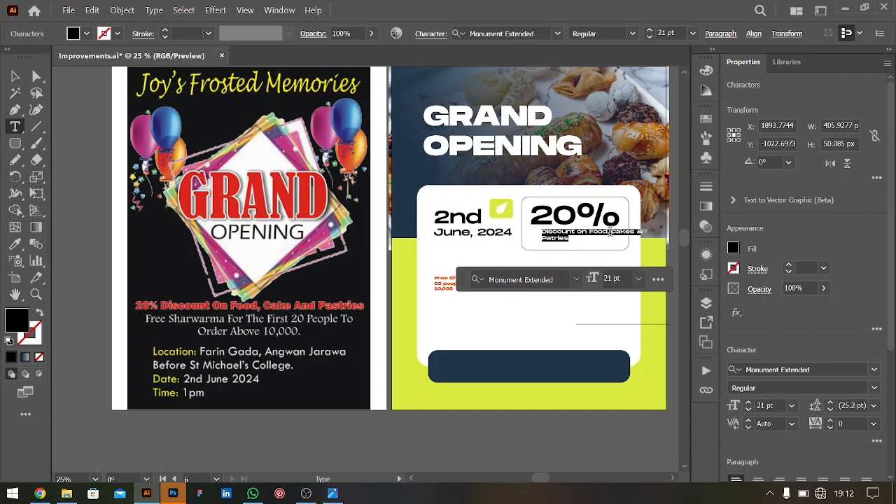
Break the discount text after "Food," and join "Cakes &" and "Patries" on the second line
key(Return)
key(Down)
key(BackSpace)
key(Down)
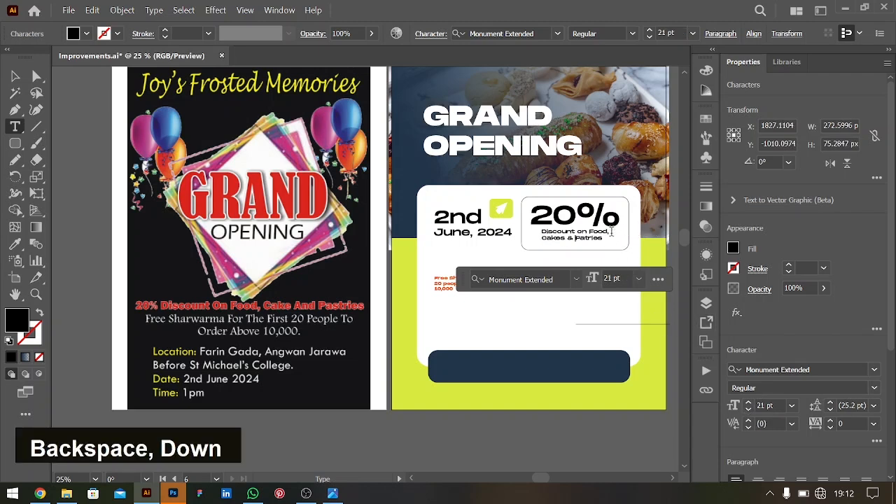
click(16, 75)
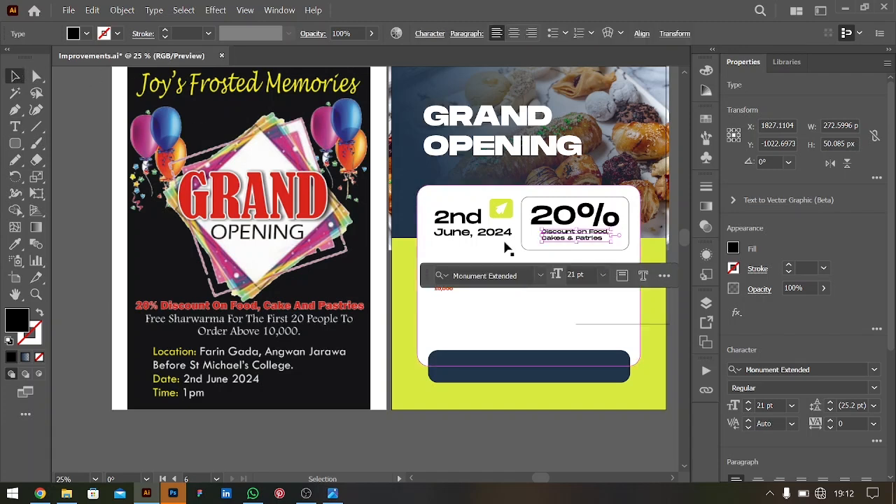
Move the discount text to line up with the start of the 20% text in the offer box
mouse_move(547, 239)
mouse_down()
mouse_move(560, 242)
mouse_move(551, 239)
mouse_up()
key(ctrl+BackSpace)
key(ctrl+BackSpace)
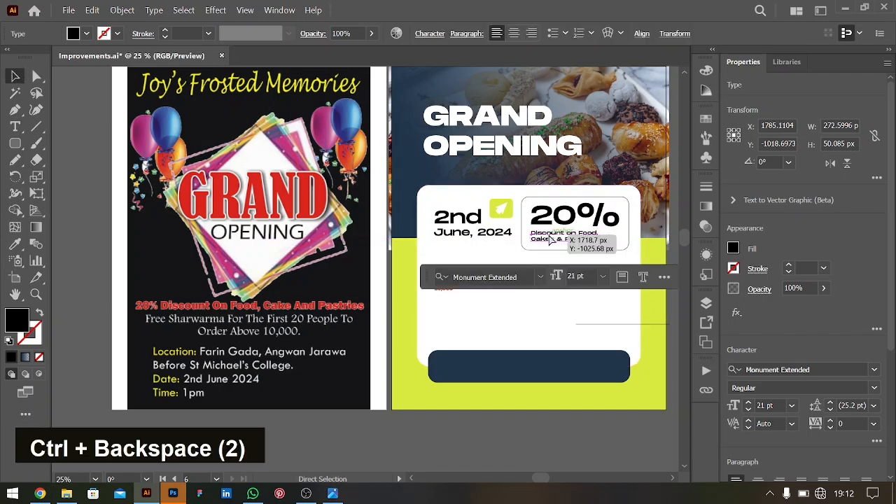
Join the discount text into one line and break it again after "Food," in the offer box
key(ctrl+equal)
key(ctrl+equal)
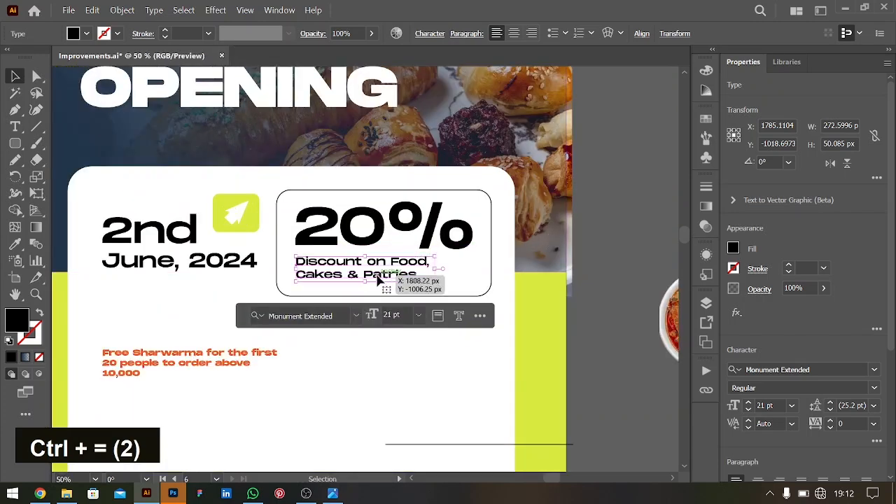
double_click(376, 274)
key(ctrl+Left)
key(ctrl+Left)
key(BackSpace)
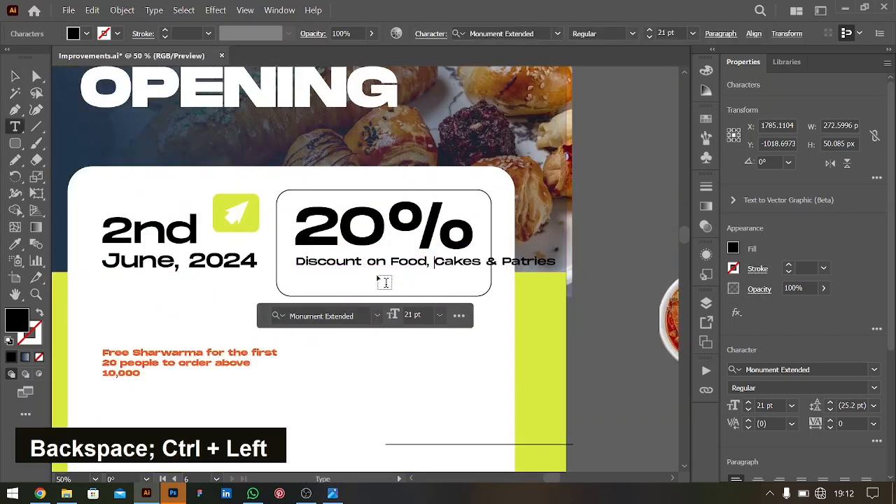
key(ctrl+Right)
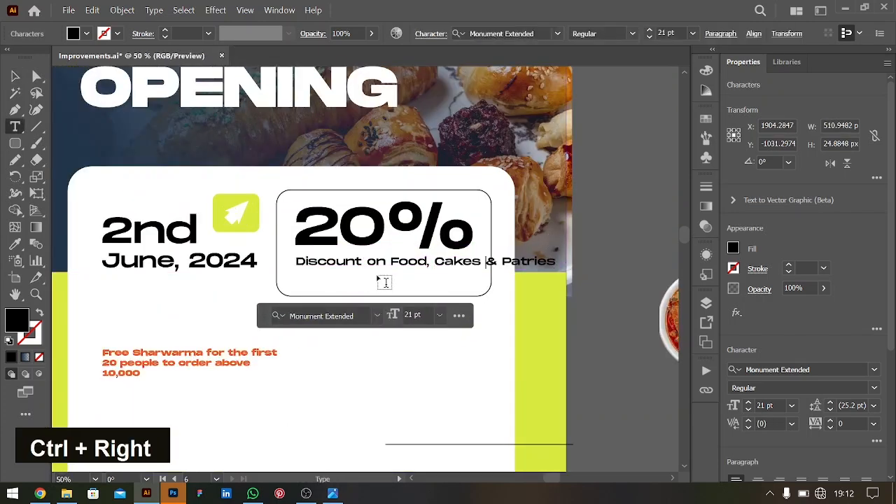
key(ctrl+Left)
key(ctrl+Left)
key(ctrl+Right)
key(Return)
Set the font size of the whole discount text to 27 pt
key(ctrl+a)
key(ctrl+shift+period)
key(ctrl+shift+period)
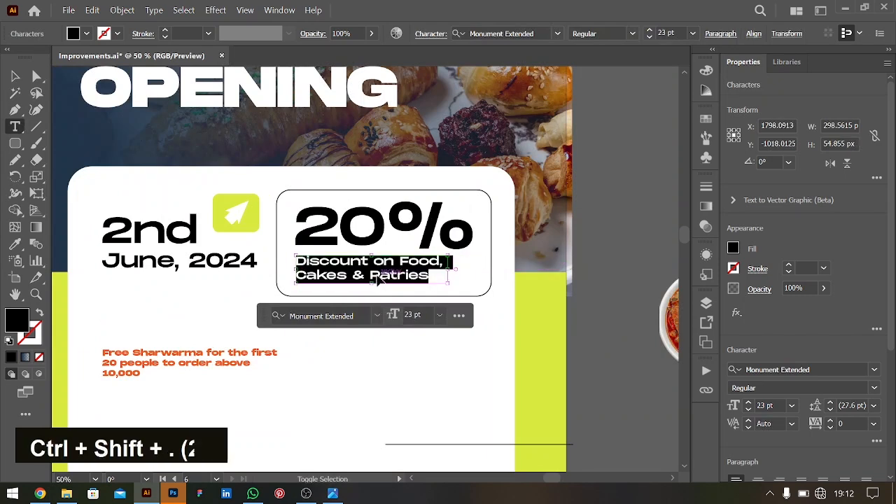
key(ctrl+shift+period)
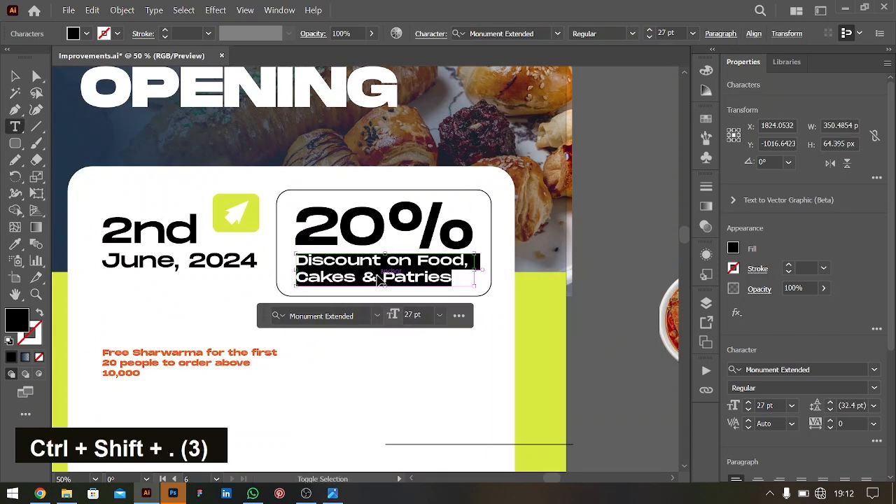
click(16, 76)
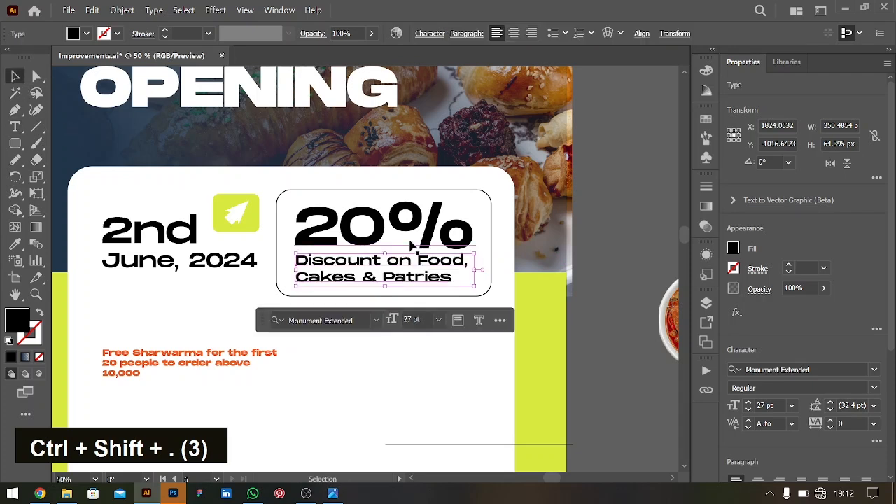
Move the 20% and discount texts together so they sit centred in the outlined offer box
shift+click(475, 243)
drag(476, 244, 471, 243)
click(598, 391)
scroll(599, 391, left, 1)
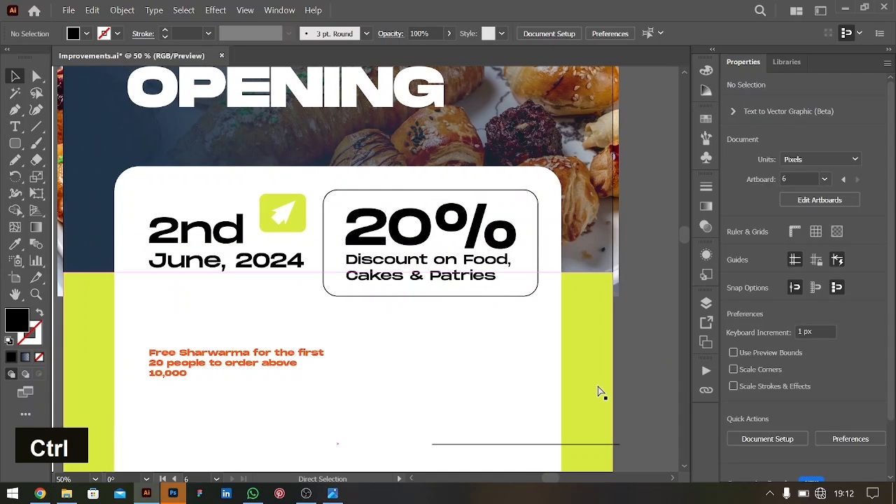
Group the white arrow icon with its lime badge beside the date
key(ctrl+minus)
click(291, 259)
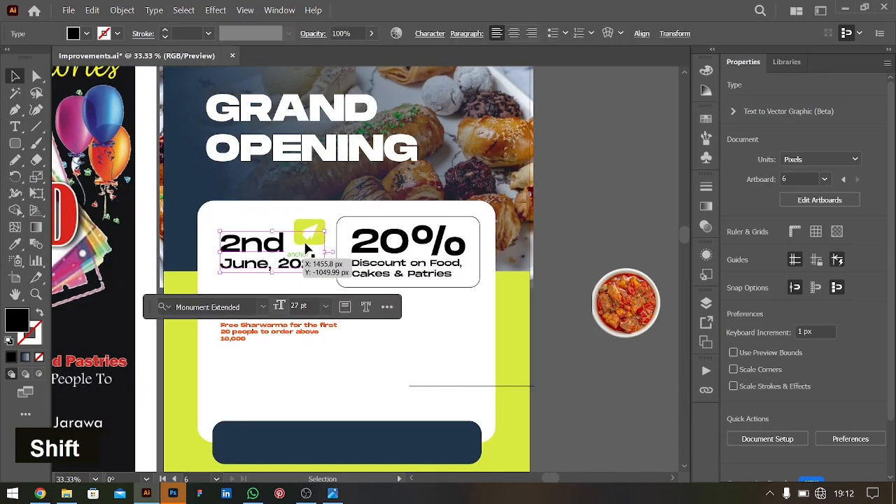
shift+click(311, 232)
shift+click(311, 232)
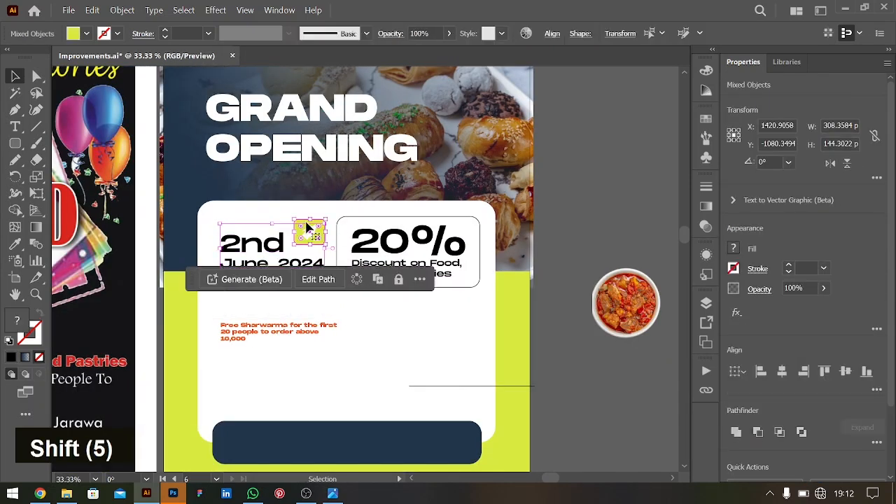
key(ctrl+g)
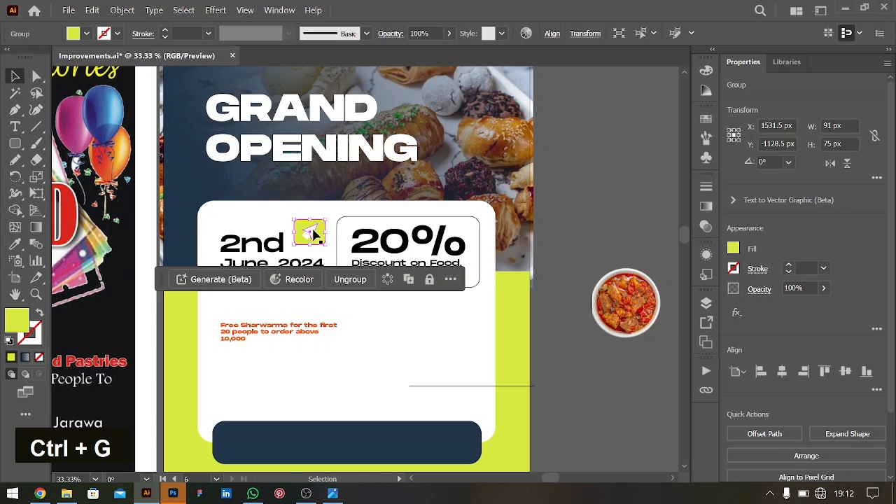
shift+click(314, 234)
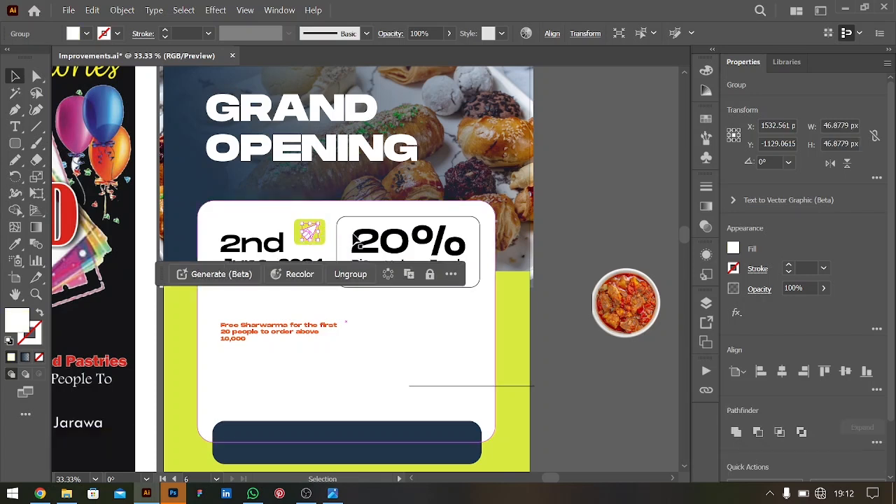
shift+click(311, 237)
key(ctrl+g)
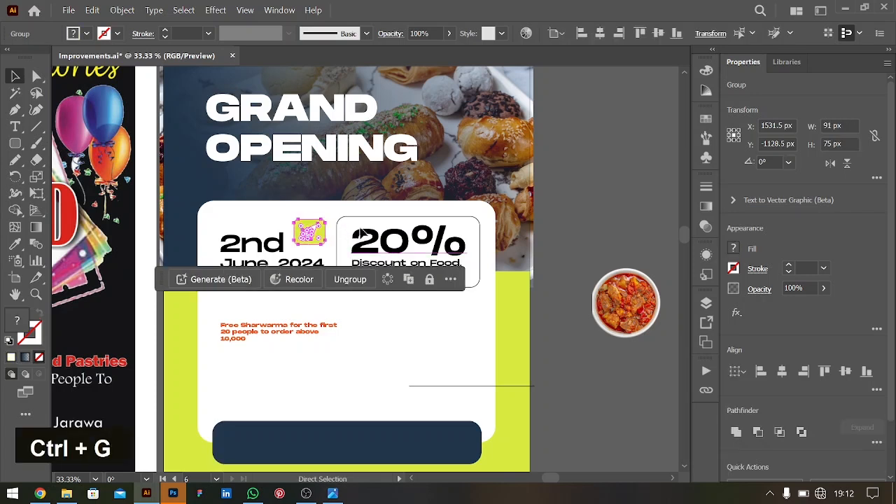
Move the date text and the arrow badge group together 13 px down
shift+click(267, 251)
key(shift+Down)
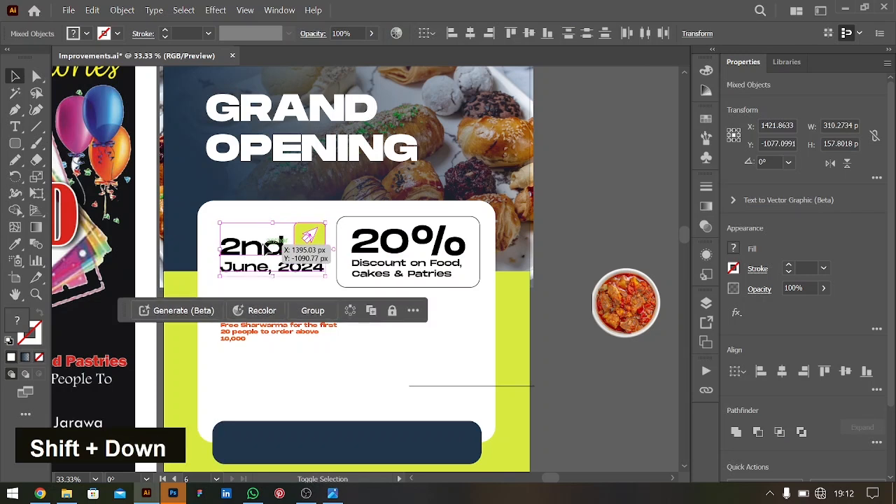
key(Down)
key(Down)
key(Down)
click(452, 376)
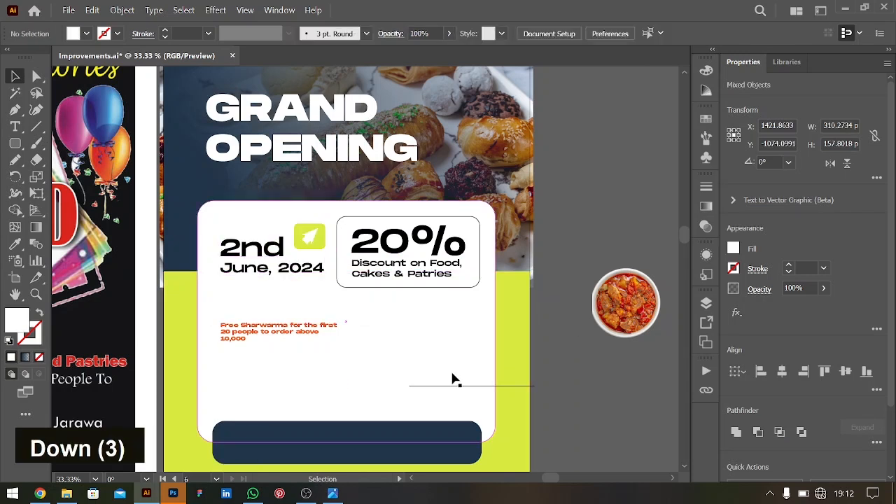
Place the divider line under the date at about 272 px long and move the orange Sharwarma text up below it
drag(483, 387, 290, 287)
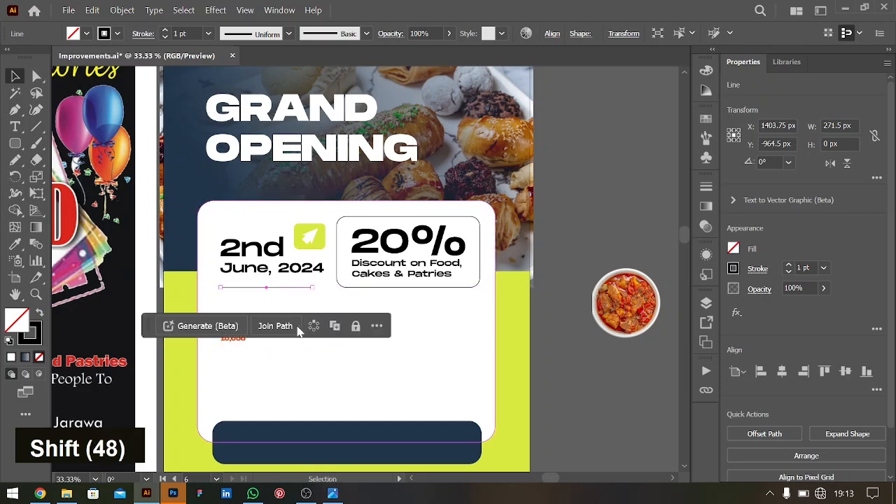
click(230, 344)
key(shift+Up)
key(shift+Up)
key(shift+Up)
key(shift+Up)
key(shift+Up)
key(shift+Up)
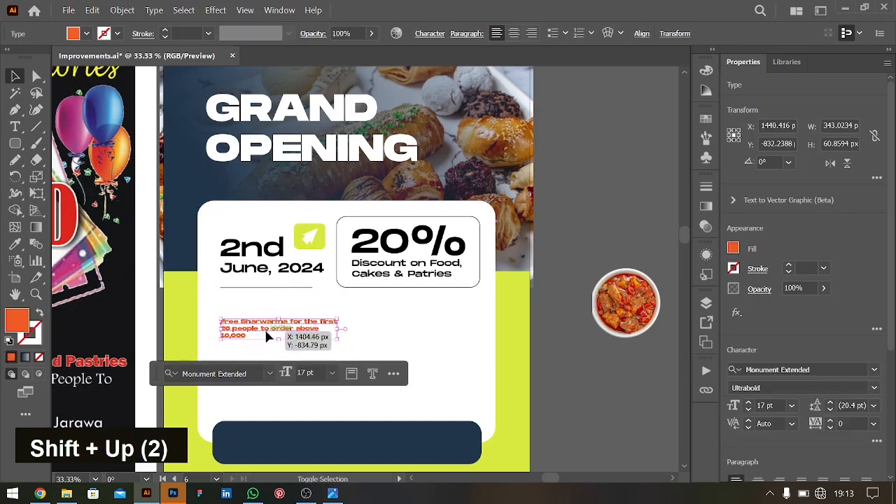
key(shift+Down)
key(shift+Down)
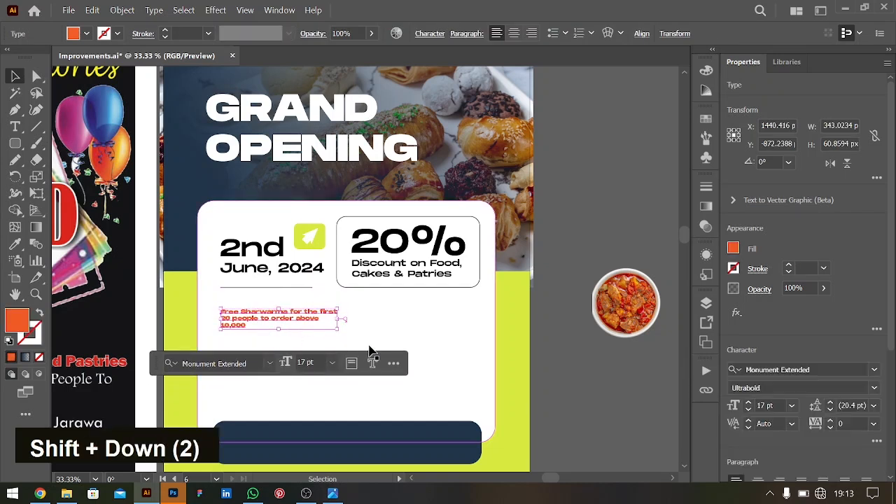
Try a larger font size for the orange Sharwarma text, then undo it together with the last downward nudge
key(ctrl+shift+period)
key(ctrl+shift+period)
key(ctrl+shift+period)
key(ctrl+z)
key(ctrl+z)
key(ctrl+z)
key(ctrl+z)
key(ctrl+z)
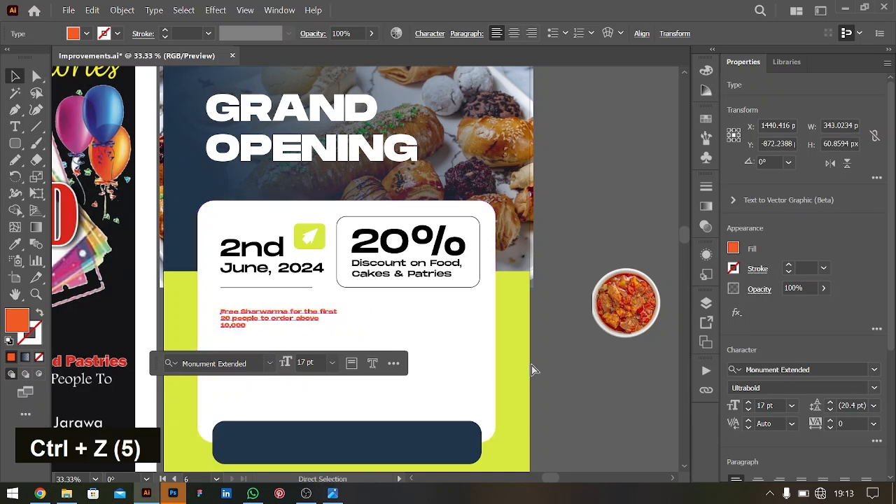
key(ctrl+z)
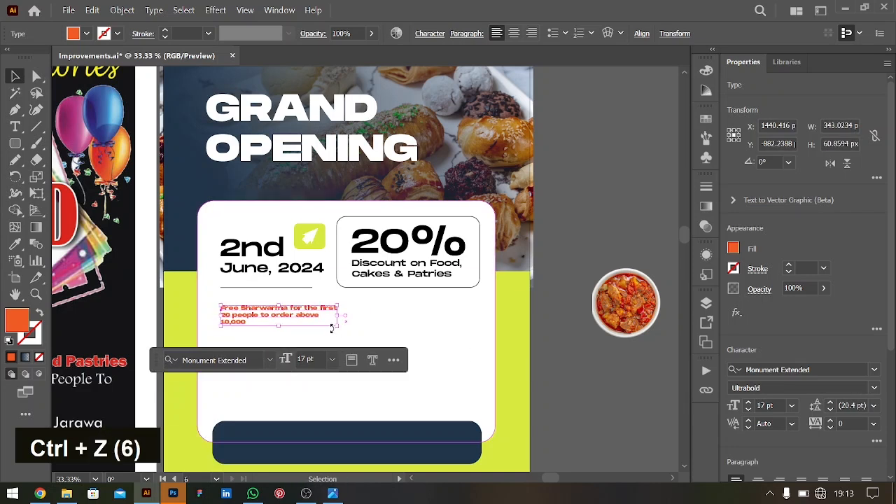
Break the orange Sharwarma text after "for" and set the whole text to 21 pt
double_click(272, 316)
key(ctrl+equal)
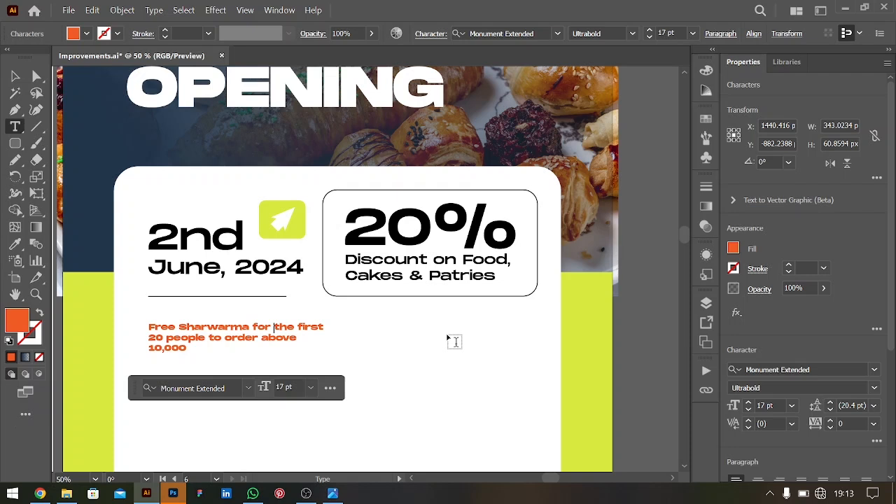
key(Return)
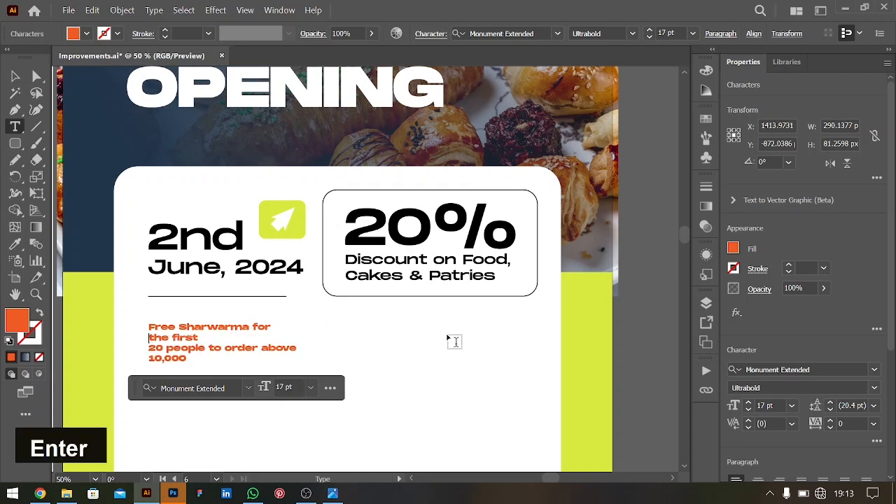
key(ctrl+a)
key(ctrl+shift+period)
key(ctrl+shift+period)
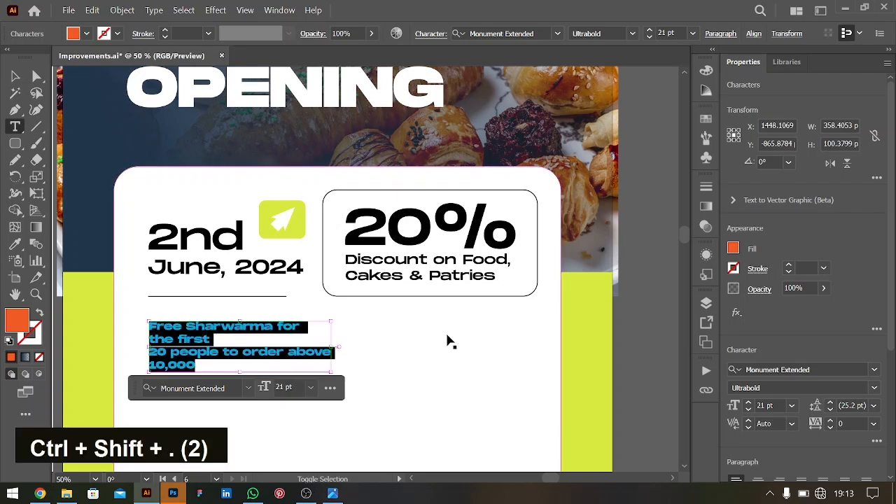
Rebreak the rest of the Sharwarma text into the lines "the first 20 people", "to order above" and "N10,000", adding the N
key(Left)
key(Down)
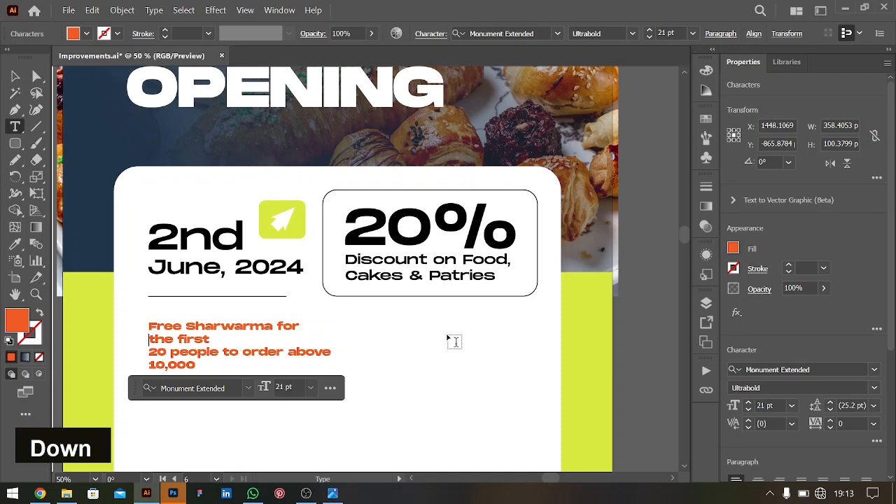
key(Down)
key(BackSpace)
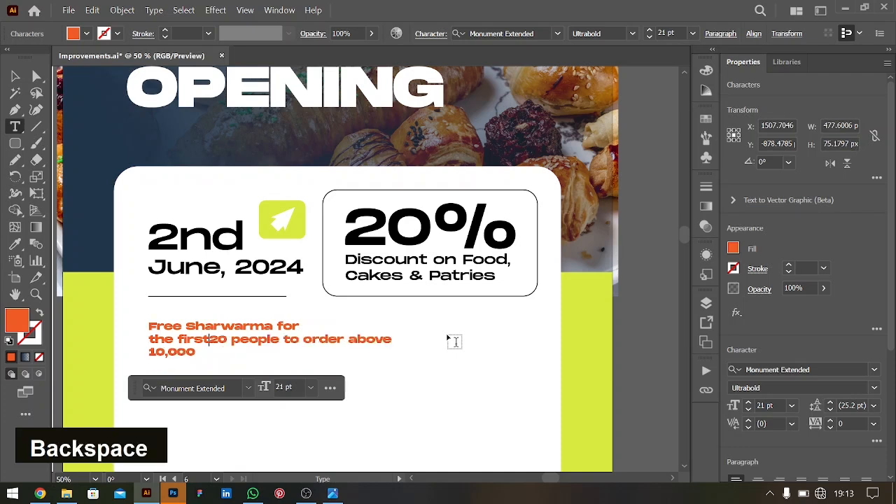
key(ctrl+Right)
key(ctrl+Right)
key(Return)
key(Down)
key(BackSpace)
key(Return)
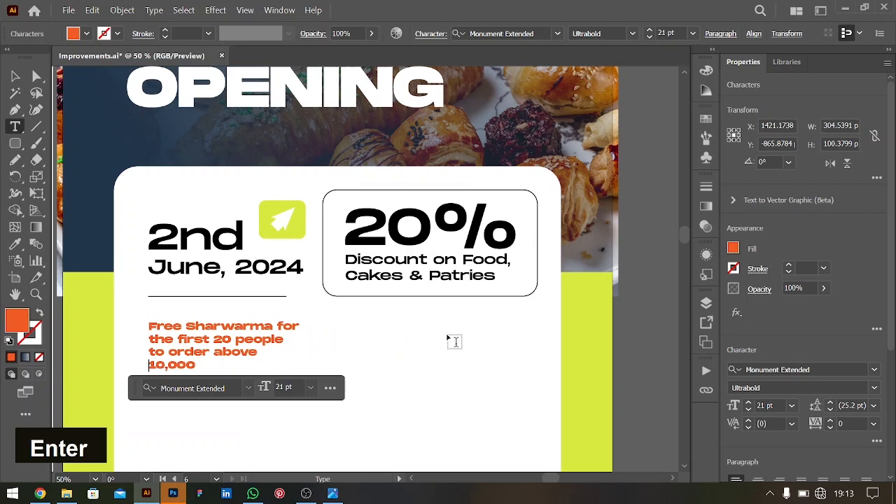
text(N)
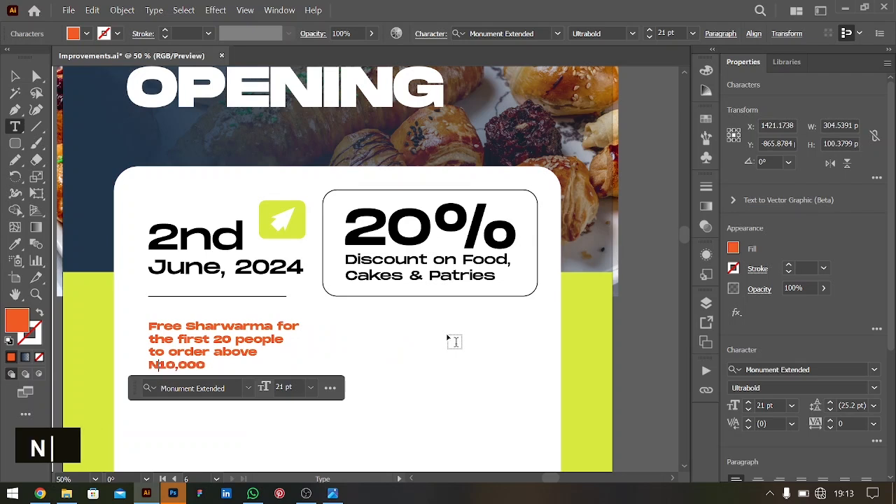
click(15, 75)
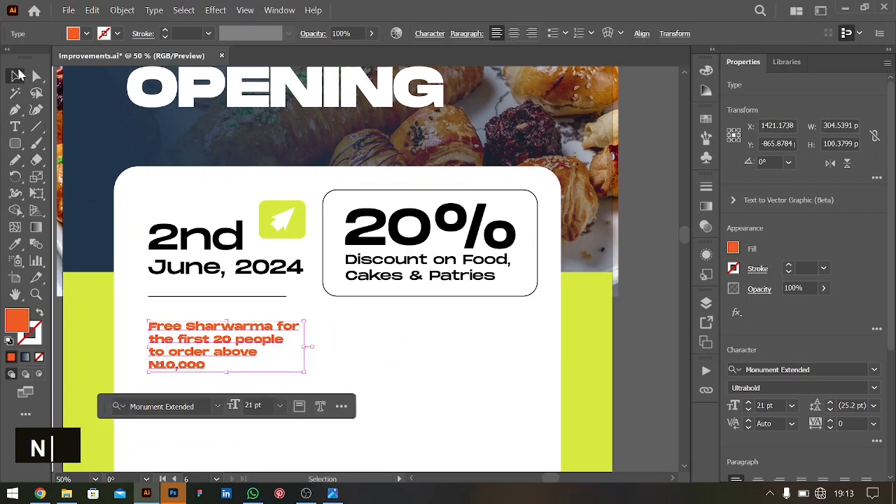
Position the soup bowl image beside the Sharwarma text below the offer box and scale it down to about 197 px wide
key(ctrl+minus)
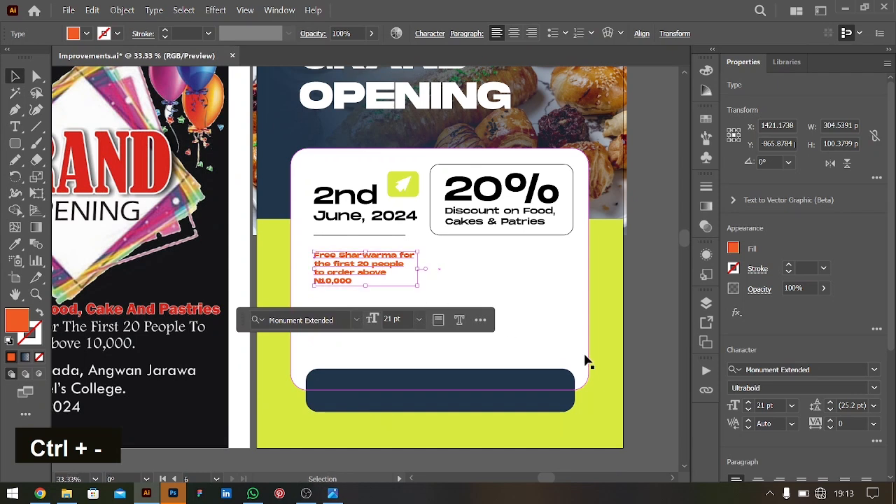
scroll(585, 361, right, 2)
click(593, 327)
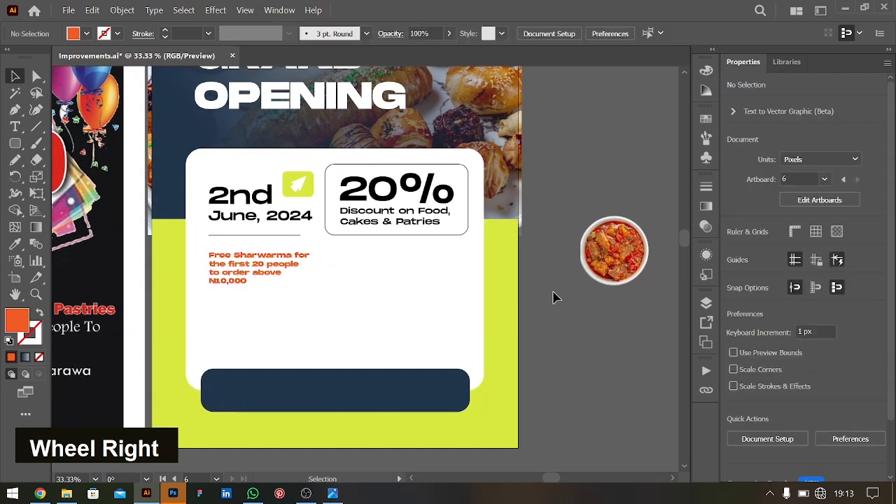
drag(619, 255, 359, 280)
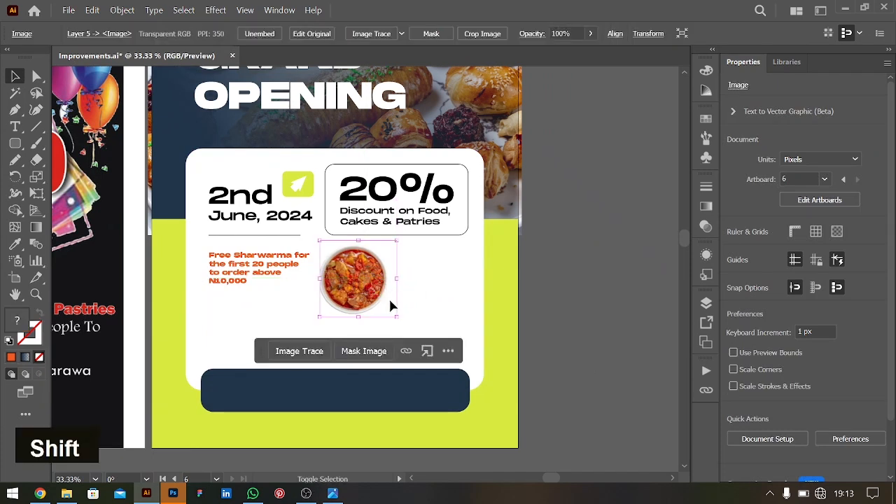
drag(397, 317, 375, 287)
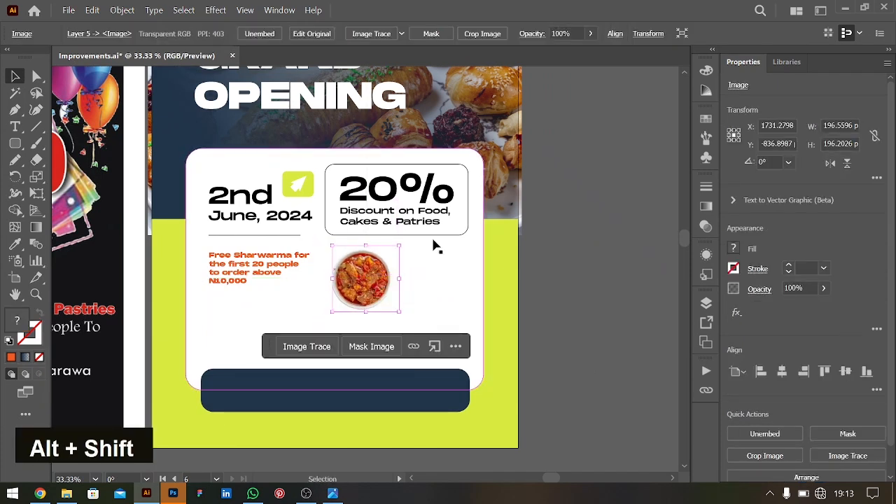
Choose the image top-view-cake-with-pastry-cream from folder 3 inside Design for placing as a linked file
key(ctrl+shift+p)
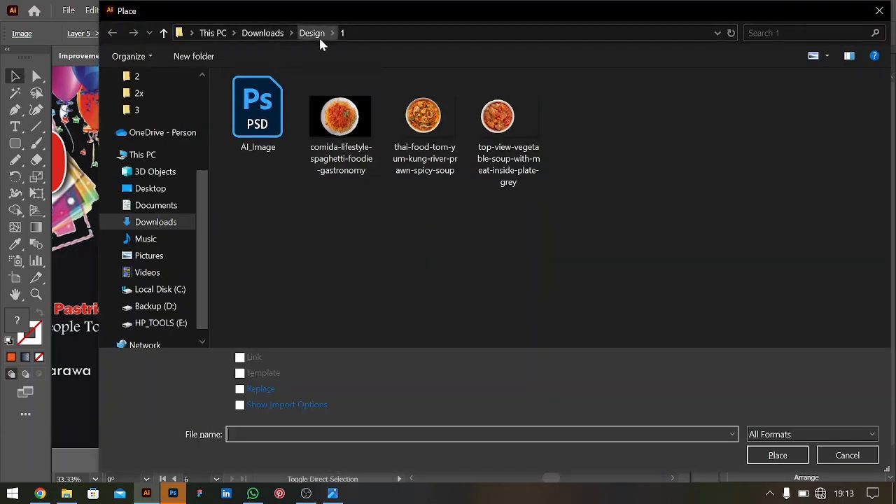
click(314, 35)
double_click(427, 115)
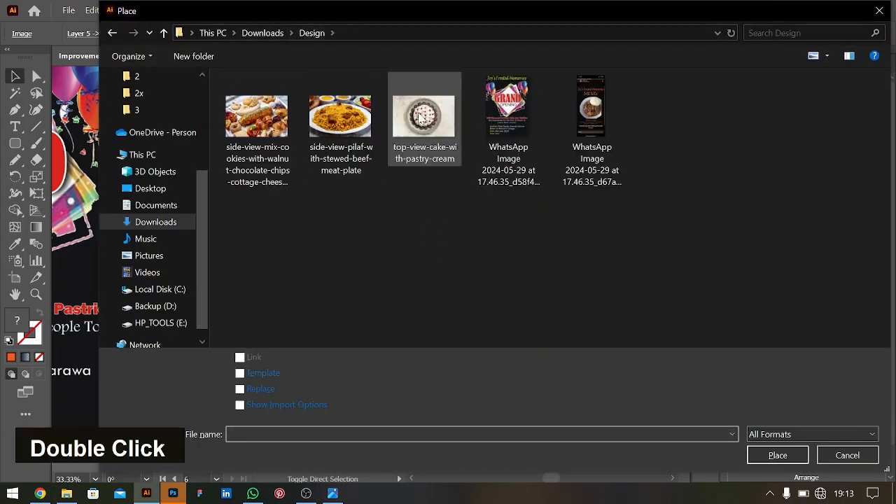
click(432, 120)
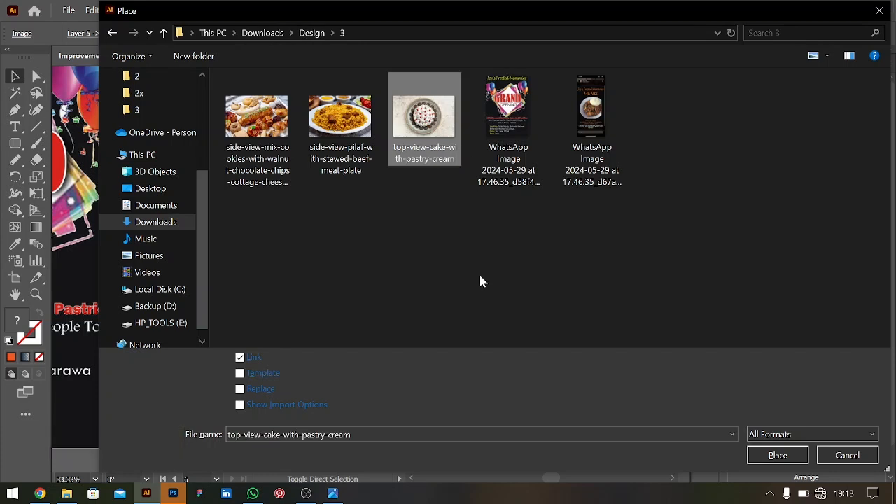
double_click(415, 132)
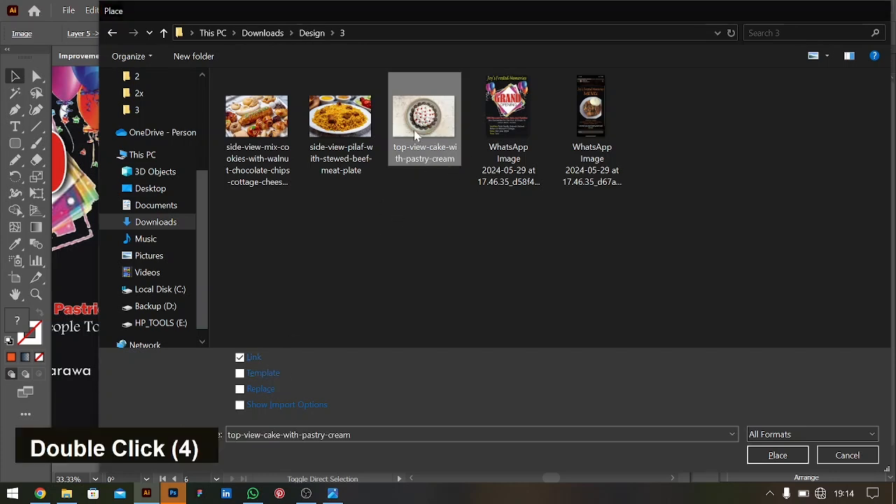
Place the cake image about 286 px wide beside the soup bowl, and remove the cake photo's background in Photoshop
drag(402, 244, 499, 308)
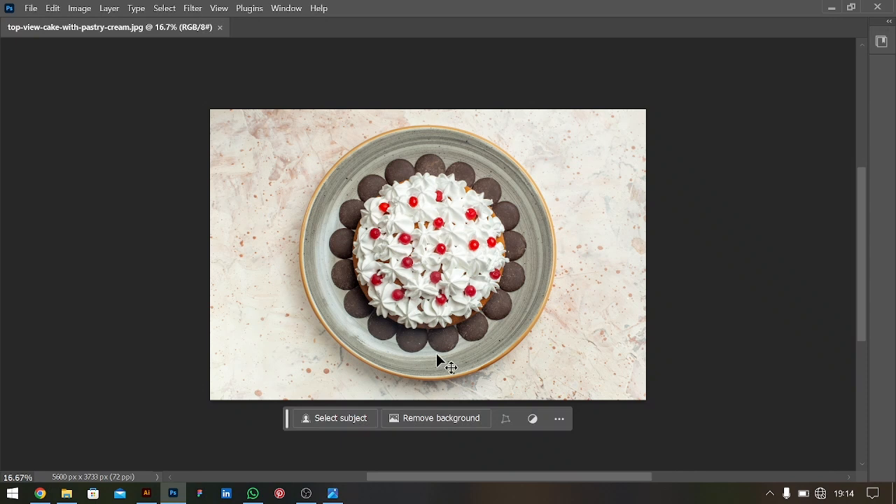
click(440, 420)
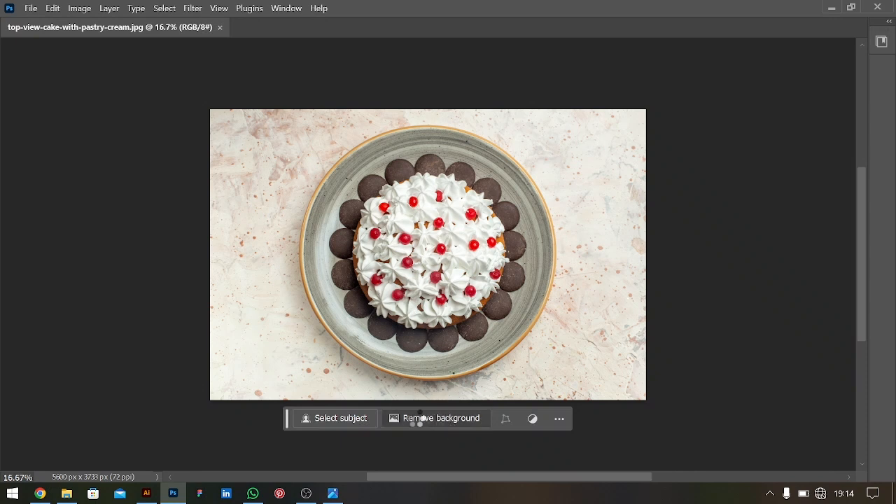
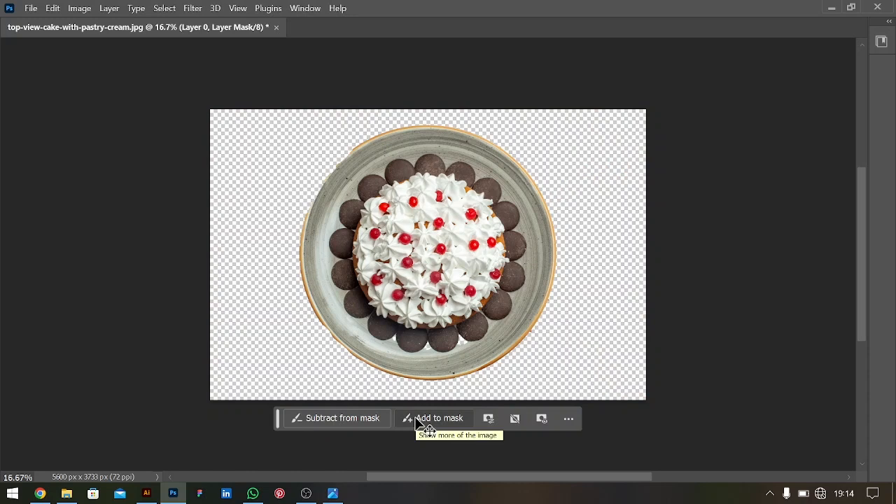
Reset the Essentials workspace to restore the default tools and panels
click(303, 8)
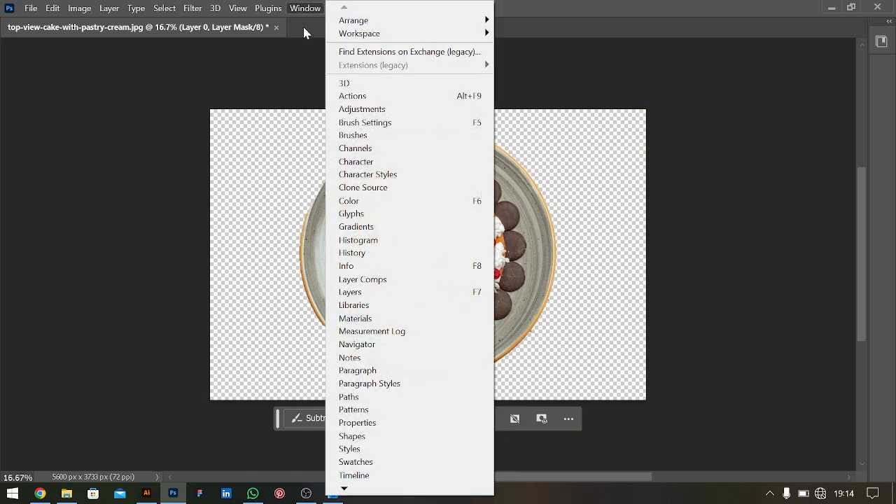
mouse_move(381, 34)
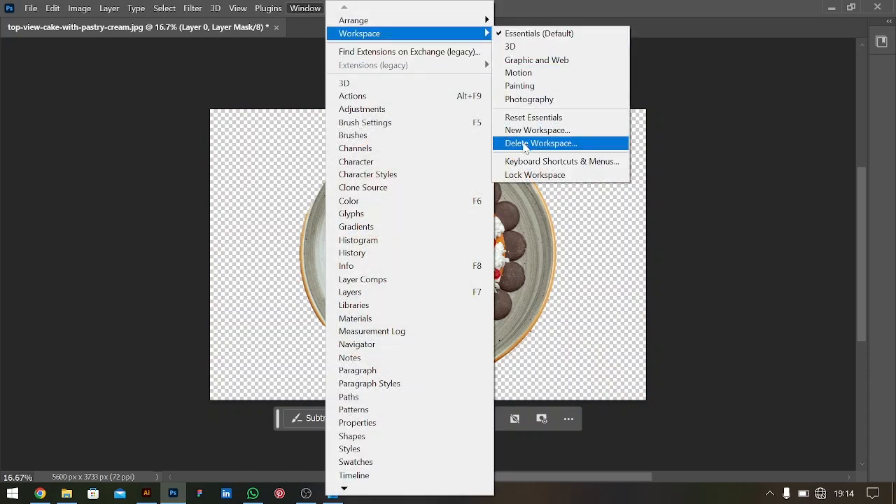
click(537, 117)
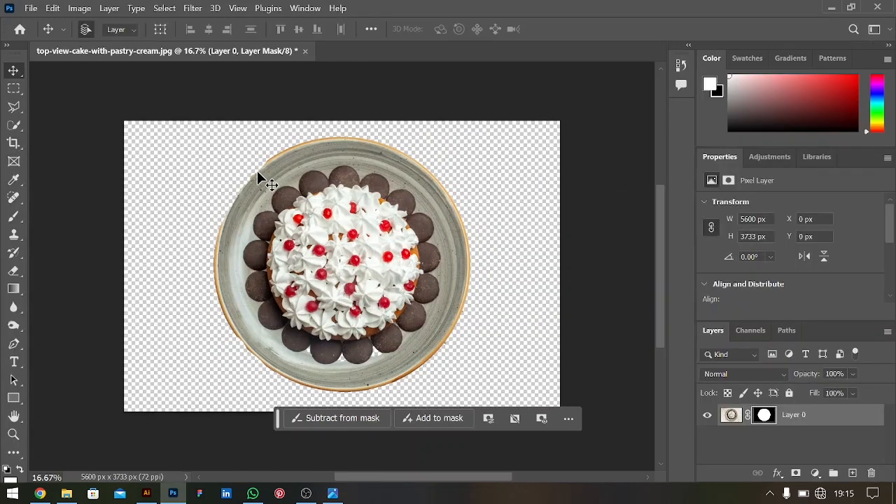
Run Select and Mask on the cake layer with the selection brush enlarged to 125 and output the cutout to a new layer
drag(14, 126, 60, 135)
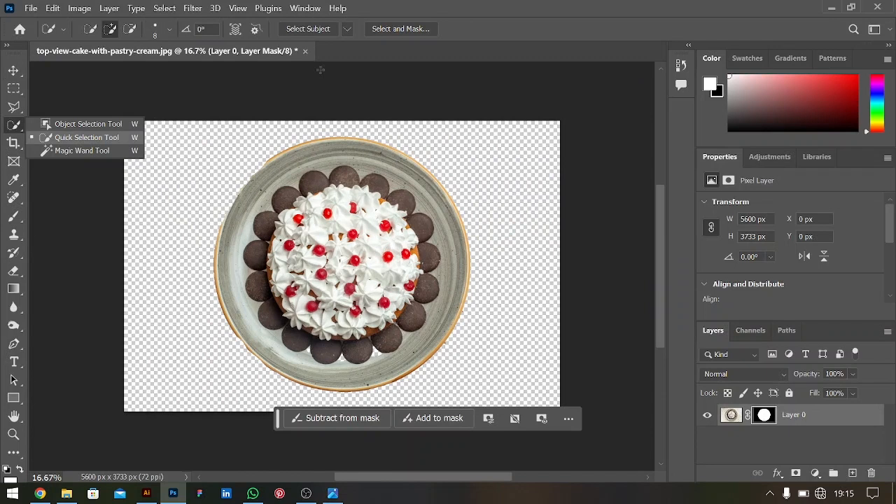
click(400, 29)
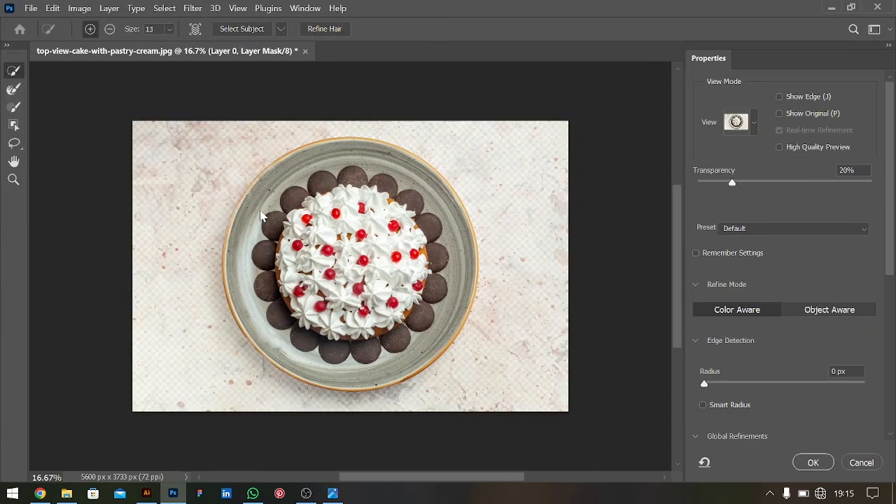
key(bracketright)
key(bracketright)
key(bracketright)
key(bracketright)
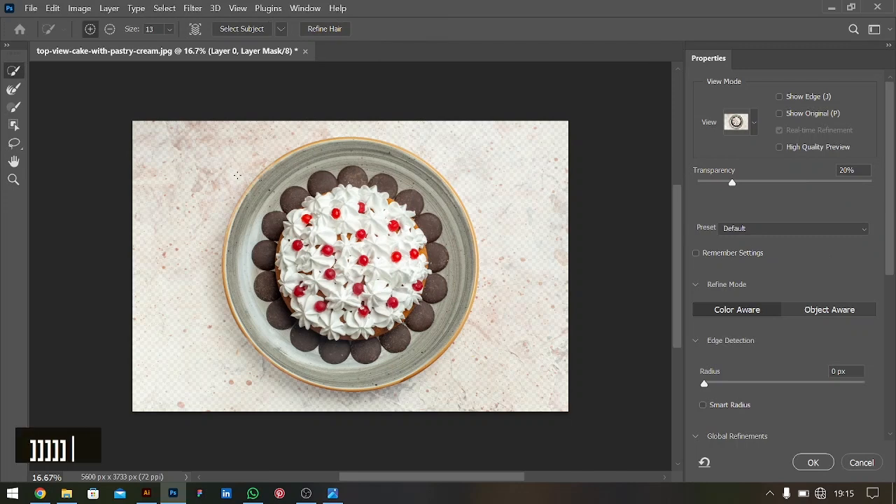
key(bracketright)
key(bracketright)
key(bracketright)
key(bracketright)
key(bracketright)
key(bracketright)
key(bracketright)
key(bracketright)
key(bracketright)
key(bracketright)
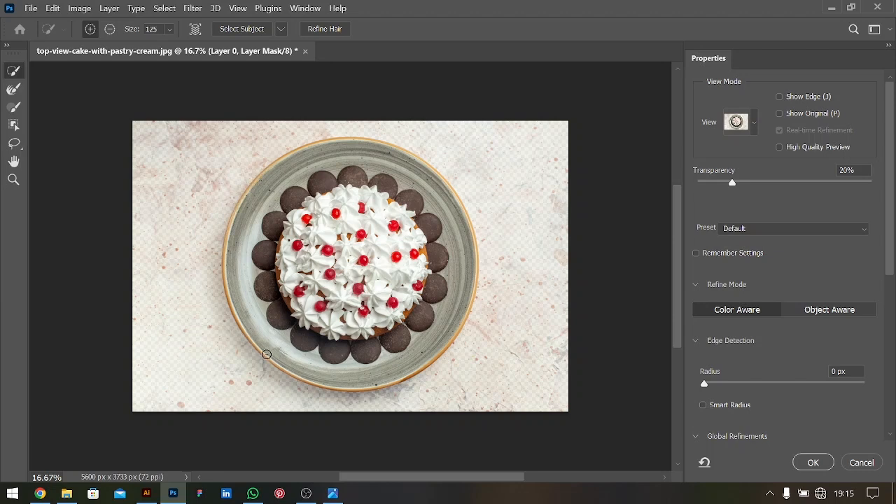
scroll(796, 392, down, 5)
click(813, 462)
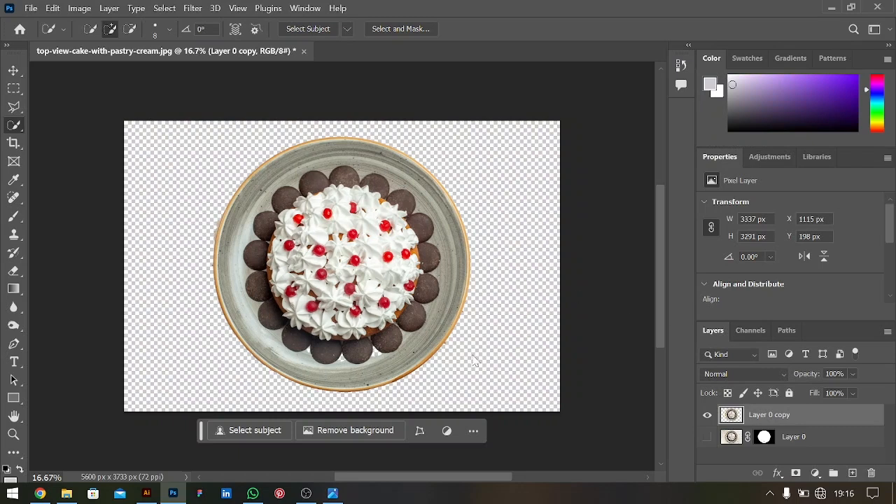
Make a circular marquee selection about 3297 px across around the plate and invert the selection
right_click(13, 89)
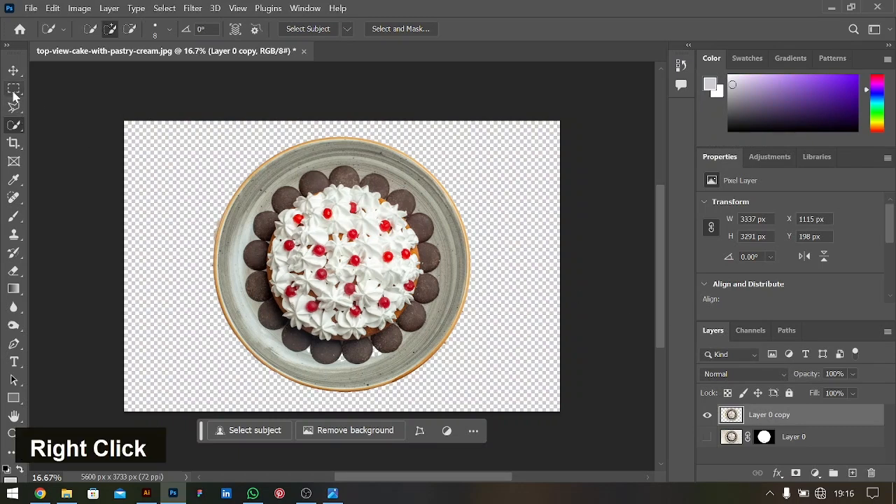
click(77, 90)
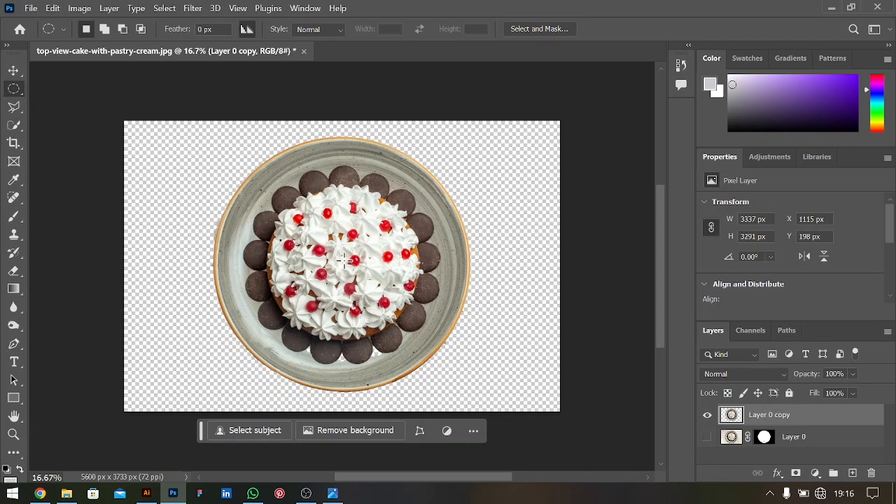
drag(342, 262, 507, 391)
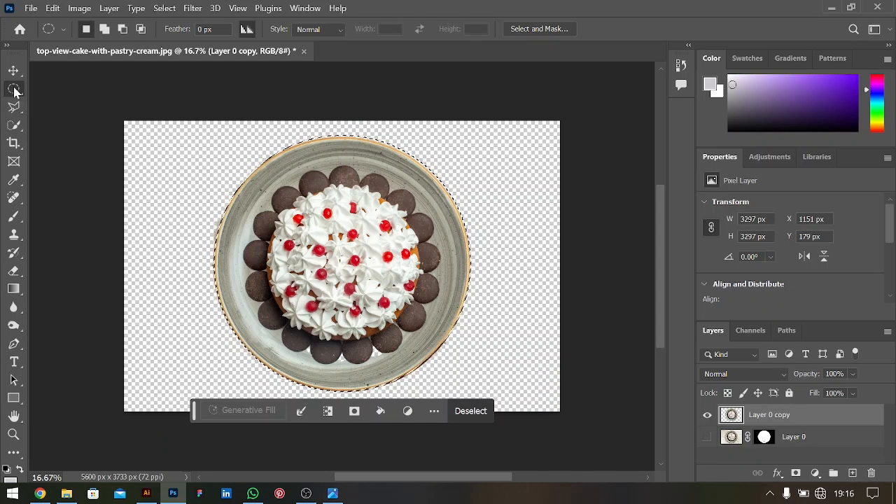
right_click(270, 203)
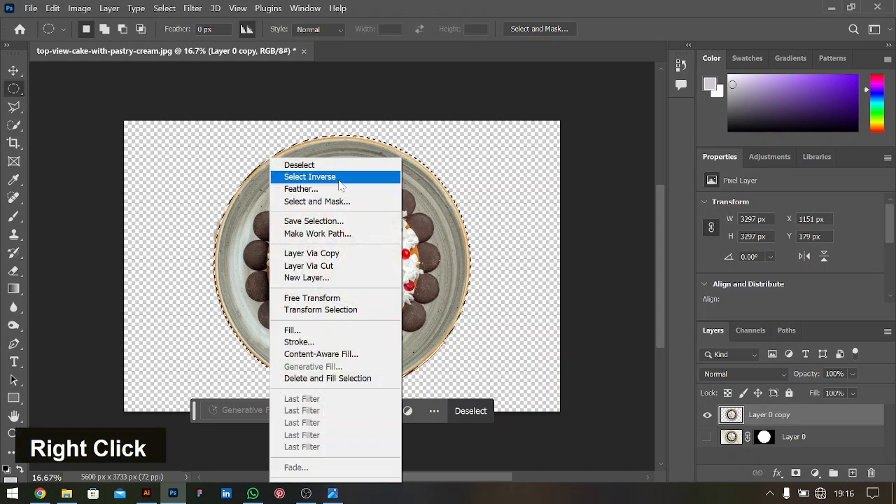
click(329, 180)
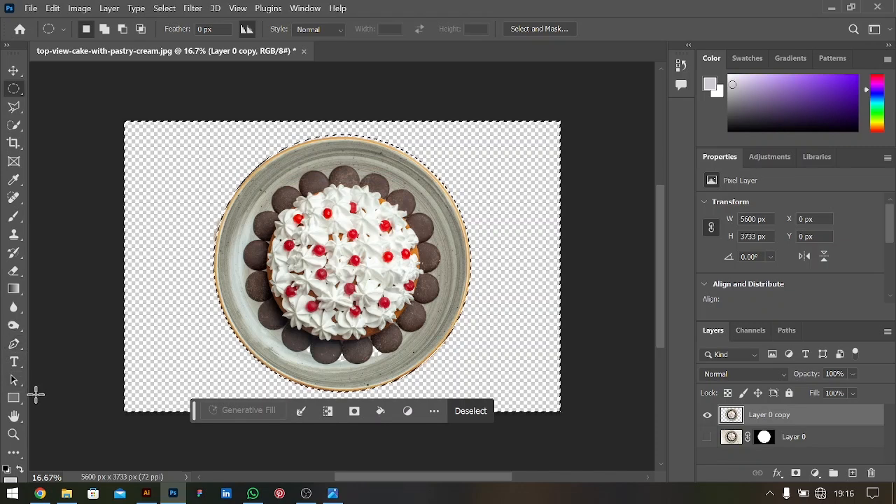
Erase the uneven remnants outside the plate's edge with the Eraser enlarged to 1000, and clear the selection
key(e)
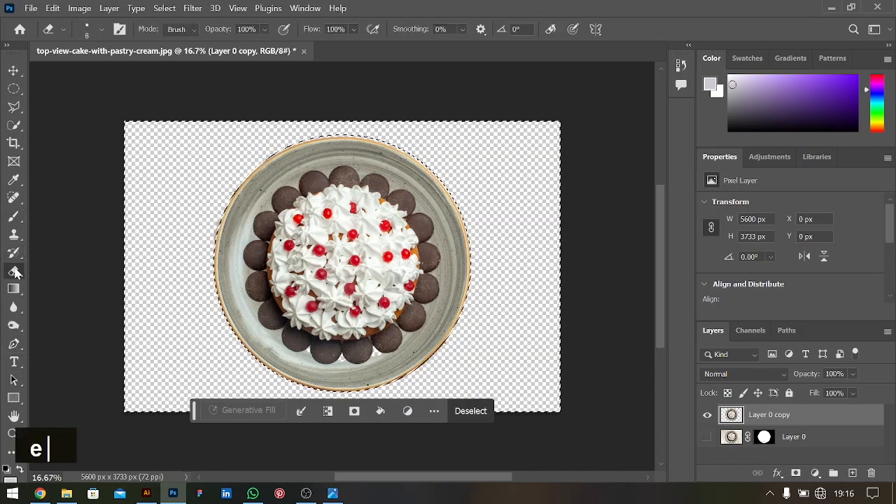
key(bracketright)
key(bracketright)
key(bracketright)
key(bracketright)
key(bracketright)
key(bracketright)
key(bracketright)
key(bracketright)
key(bracketright)
key(bracketright)
key(bracketright)
key(bracketright)
key(bracketright)
key(bracketright)
key(bracketright)
key(bracketright)
key(bracketright)
key(bracketright)
key(bracketright)
key(bracketright)
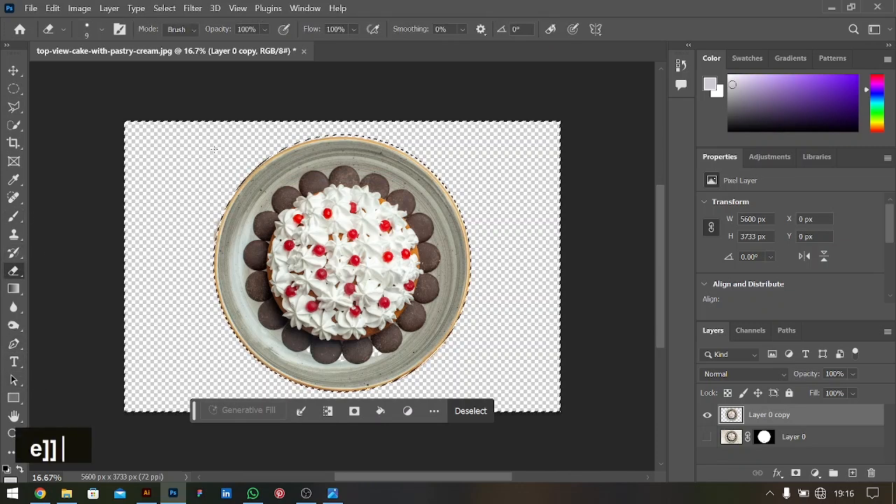
key(bracketright)
key(bracketright)
key(bracketright)
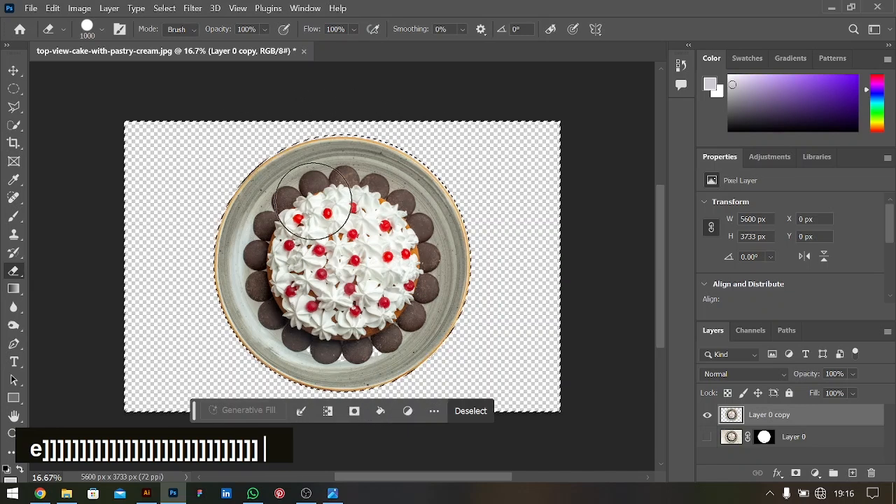
key(ctrl+d)
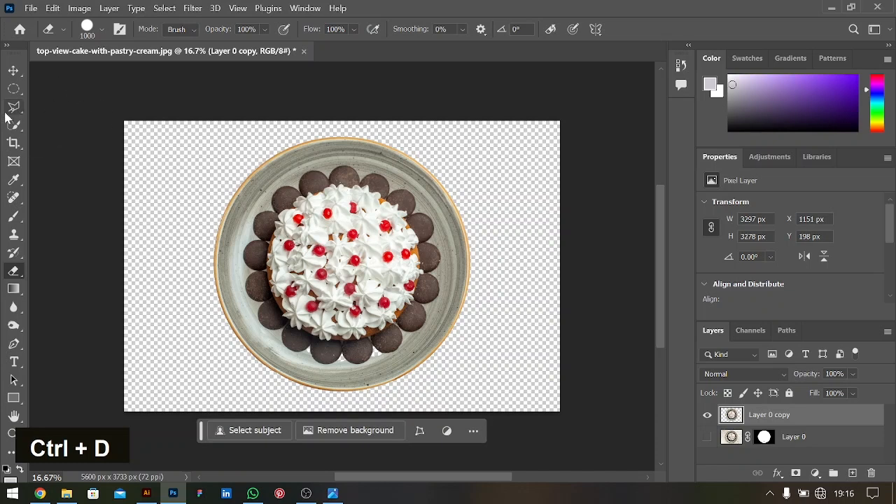
Delete the hidden original Layer 0 with its mask
click(13, 70)
click(805, 440)
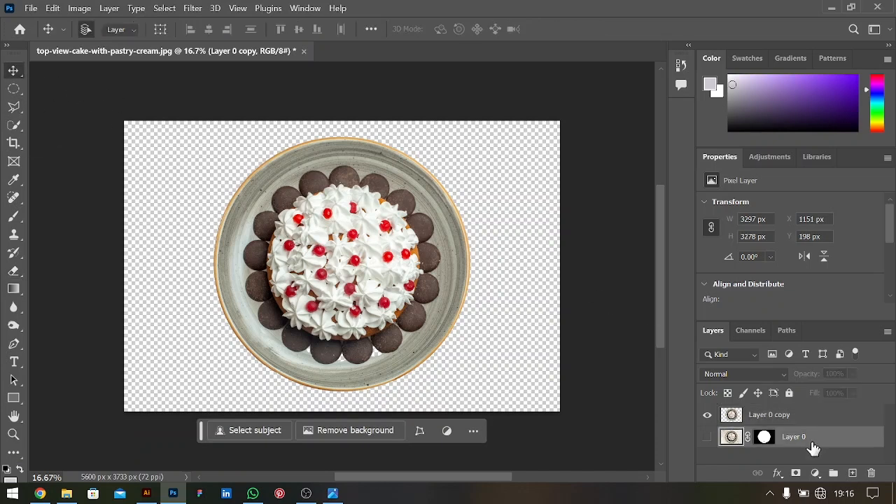
key(BackSpace)
Apply Shadows/Highlights to the cake cutout with shadows at 35% and highlights at 0%
click(80, 8)
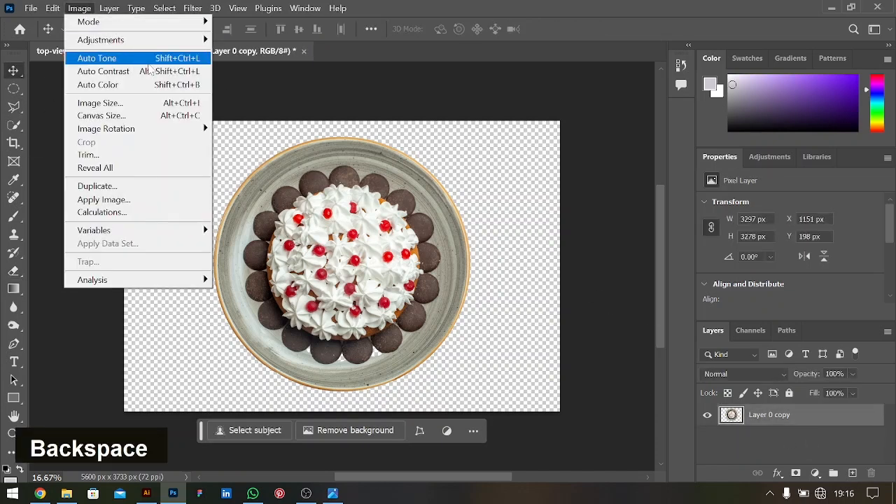
mouse_move(196, 40)
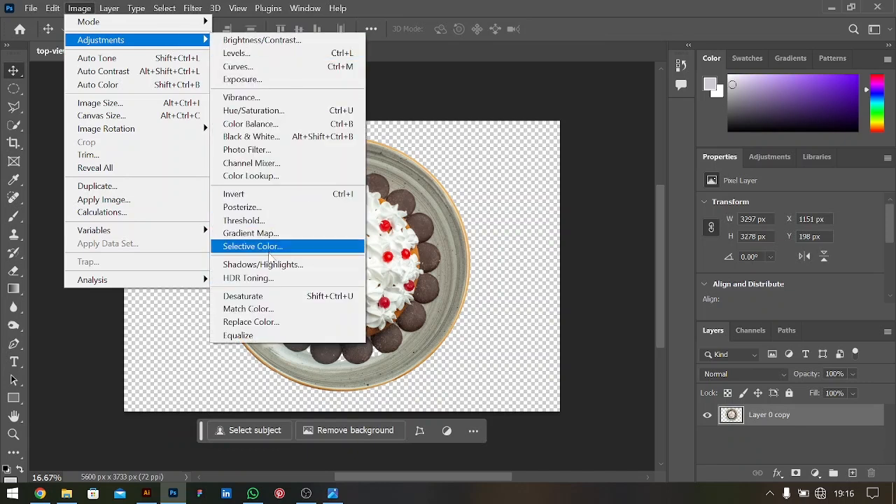
click(261, 265)
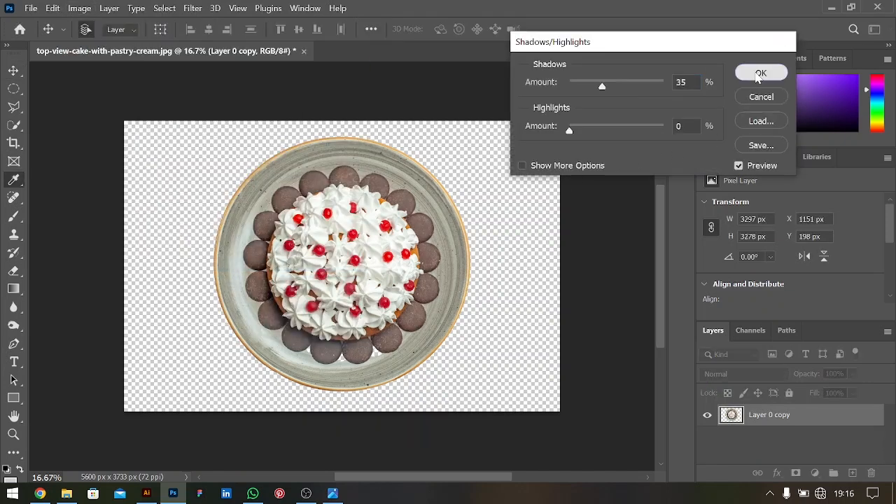
click(756, 73)
Export the cake cutout as a transparent PNG at 33% scale, 1848 x 1232 px, named top-view-cake-with-pastry-cream, into folder 3
key(ctrl)
key(ctrl+alt+shift)
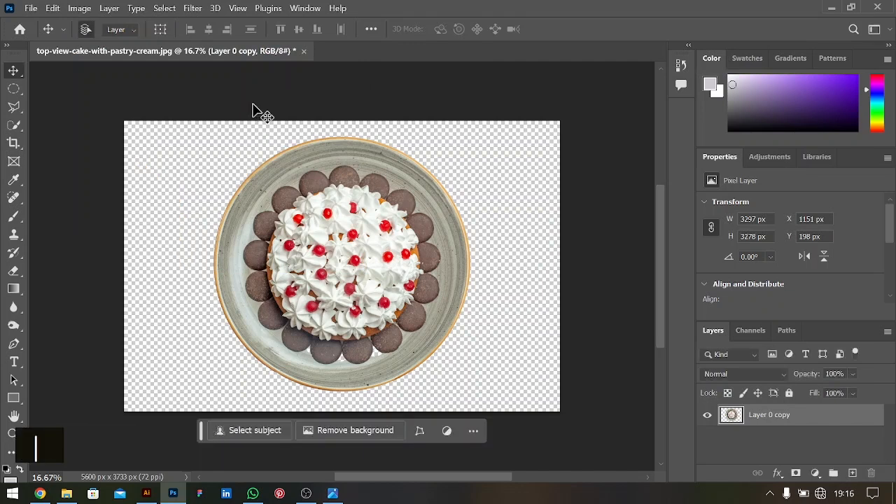
key(ctrl+alt+shift+w)
double_click(343, 134)
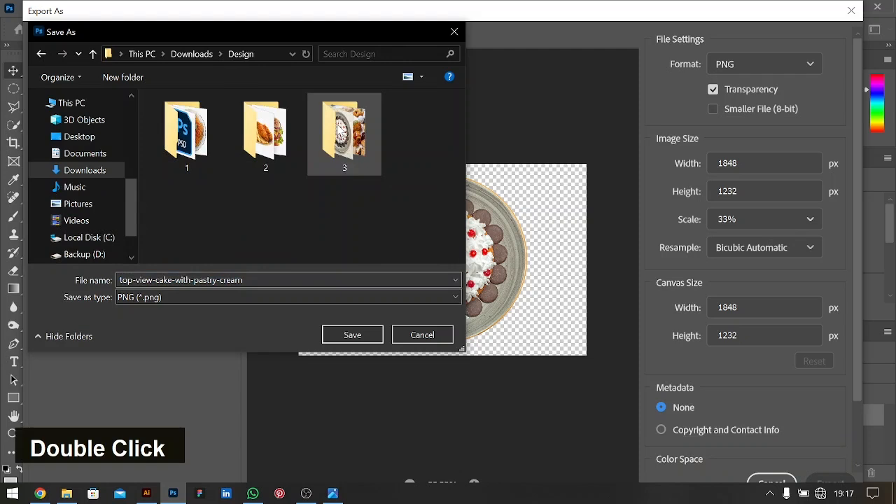
double_click(343, 135)
click(338, 335)
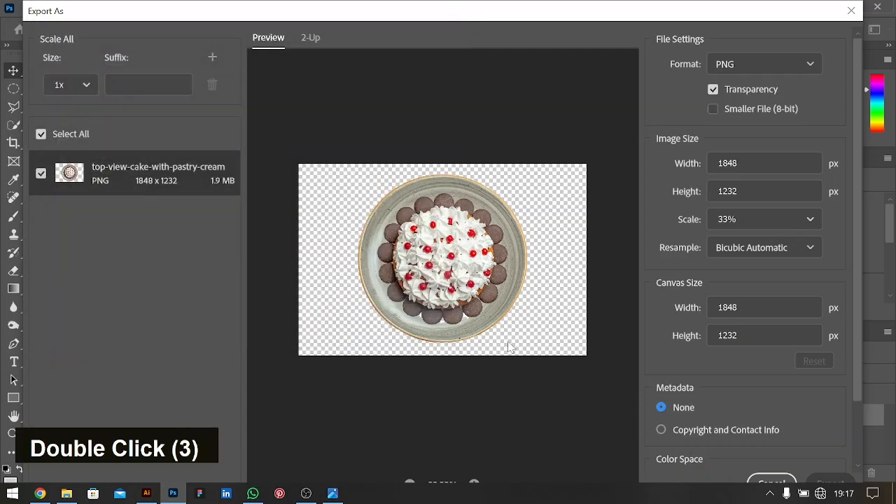
Switch to Illustrator and relink the placed cake image to the exported PNG top-view-cake-with-pastry-cream in folder 3
click(146, 493)
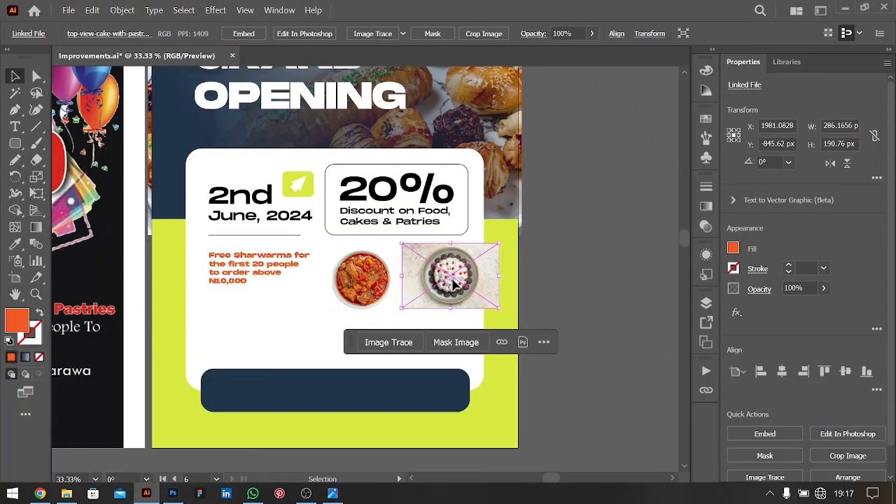
click(31, 34)
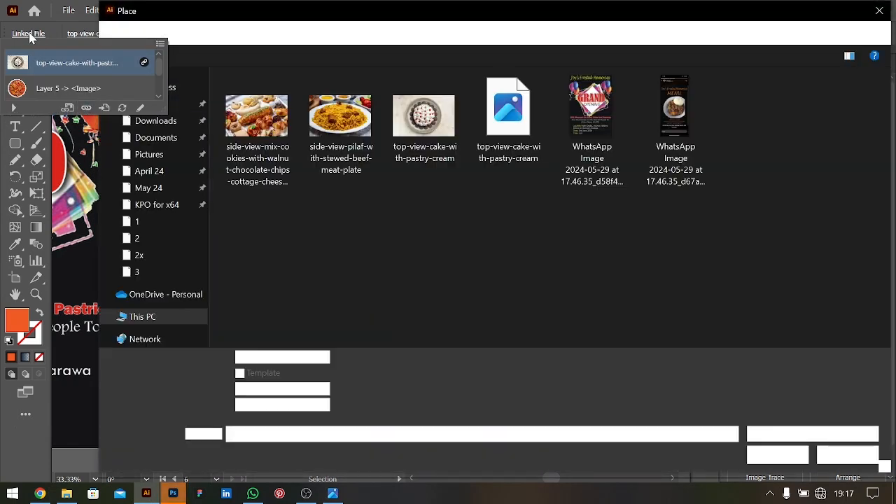
double_click(504, 121)
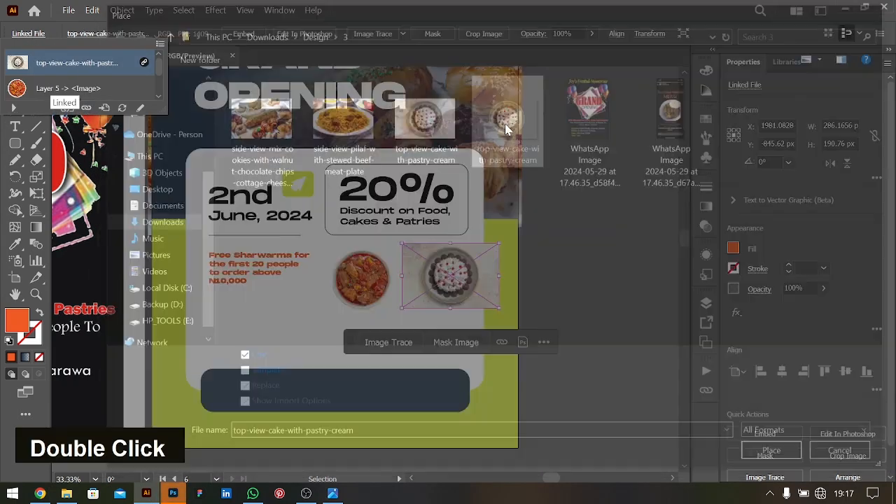
click(462, 287)
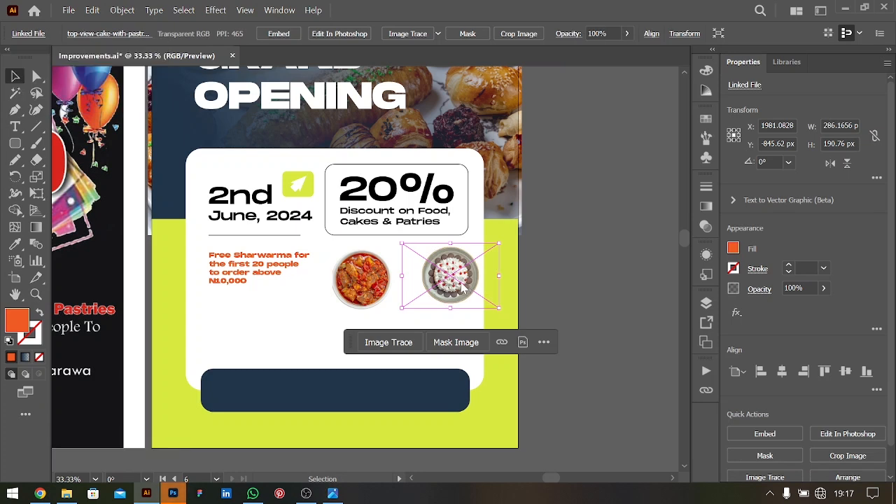
Move the cake image closer to the soup bowl and scale it from its centre to about 304 px wide
mouse_move(441, 287)
mouse_down()
mouse_move(453, 283)
mouse_move(434, 284)
mouse_move(470, 273)
mouse_move(424, 277)
mouse_up()
key(ctrl+equal)
key(ctrl+equal)
shift+click(461, 273)
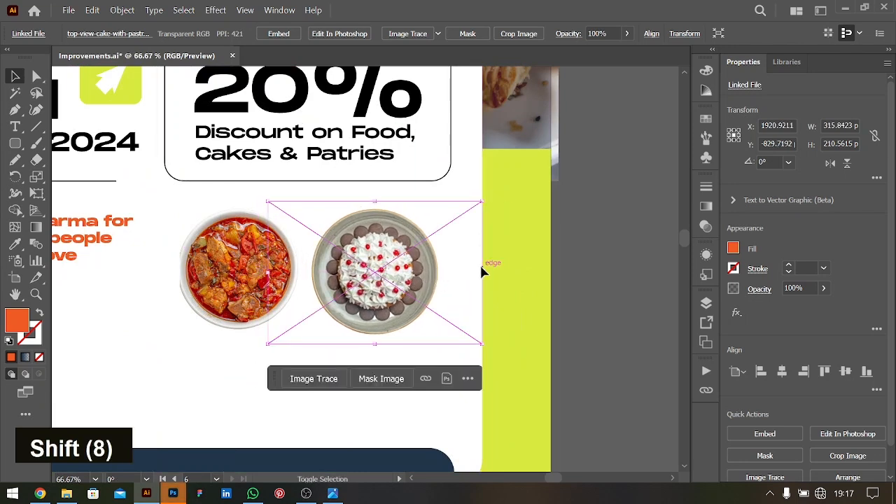
drag(483, 272, 482, 273)
drag(478, 274, 478, 273)
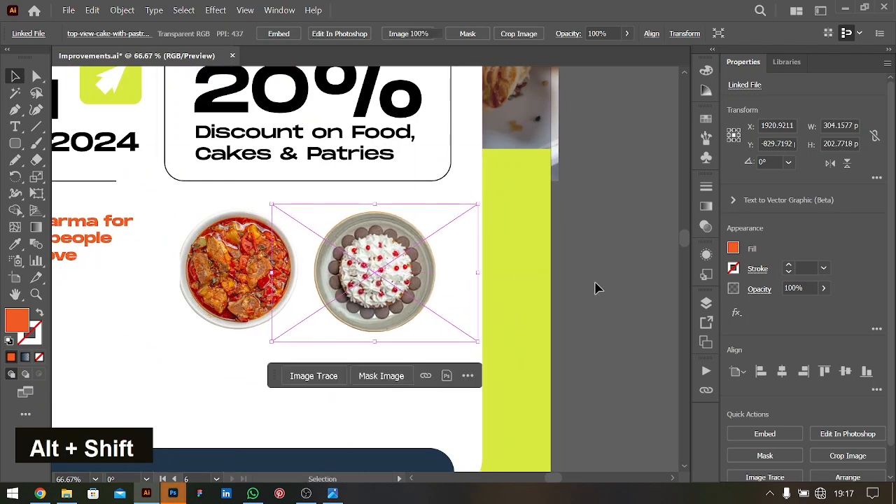
click(504, 310)
Draw a circle about 184 px in diameter covering the soup bowl image
scroll(504, 310, left, 5)
right_click(15, 146)
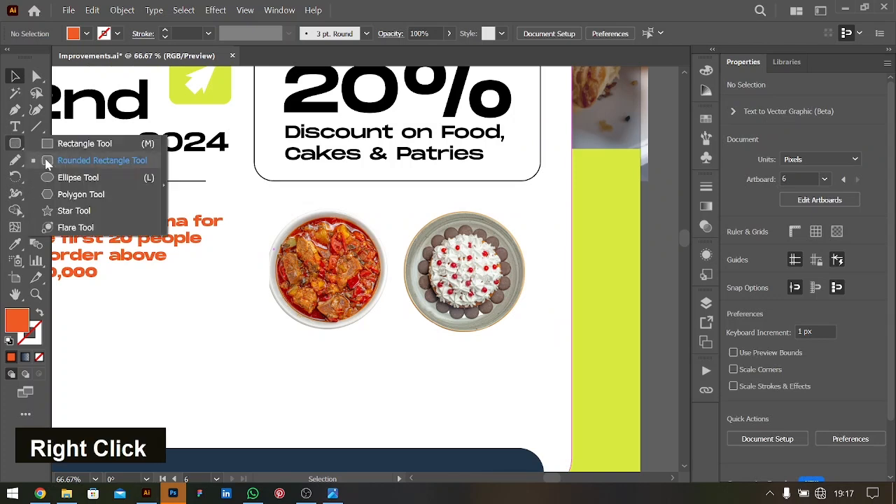
click(78, 176)
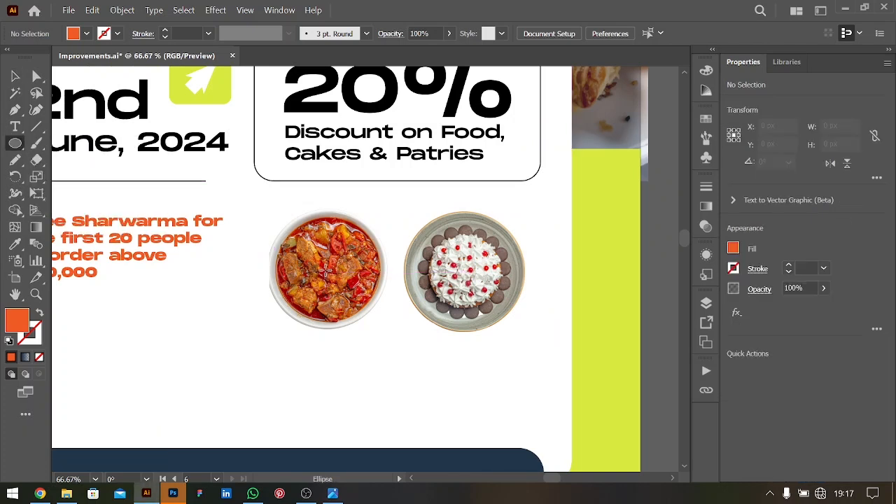
drag(327, 270, 389, 310)
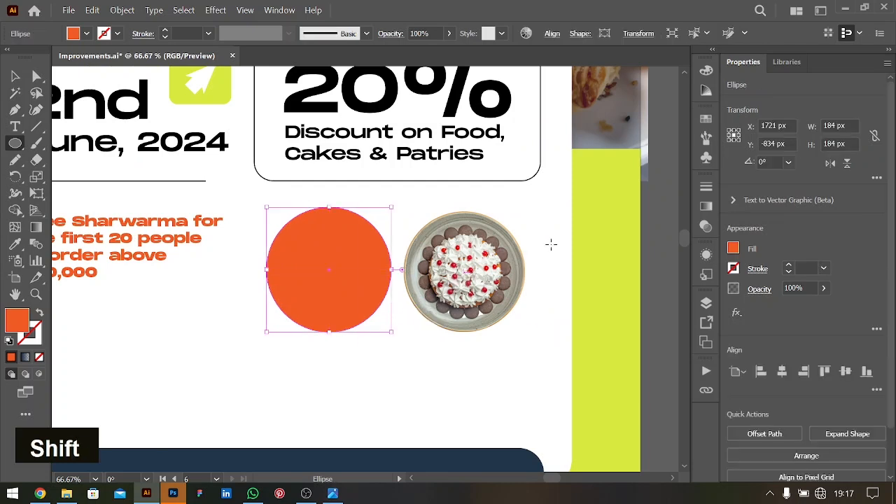
Fill the circle over the soup bowl with black and lower its opacity to 18%
click(733, 249)
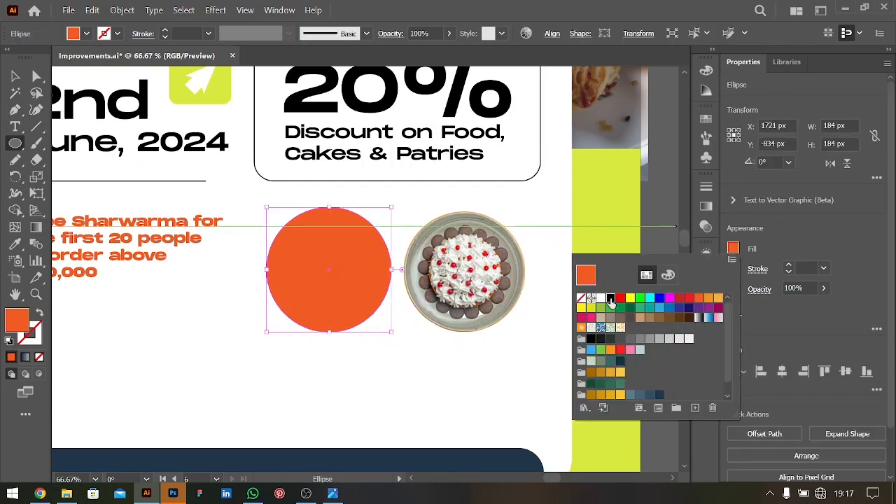
click(610, 304)
click(755, 345)
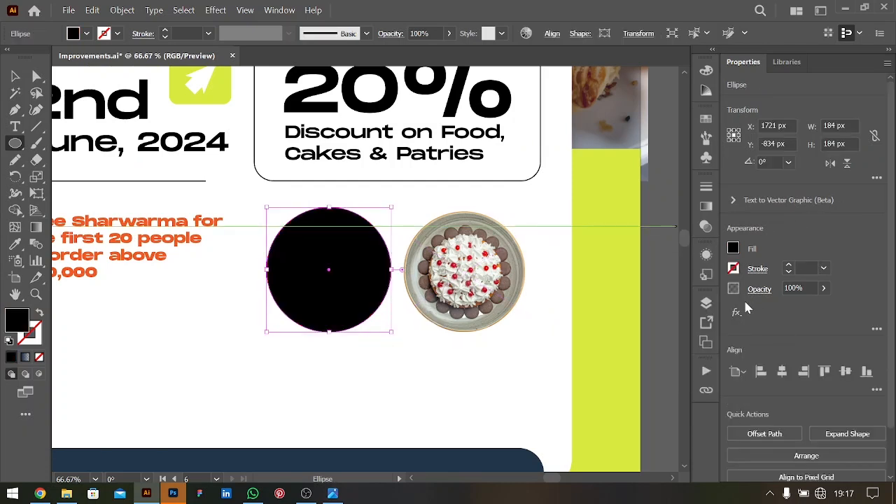
drag(791, 306, 780, 311)
Apply a Gaussian Blur effect to the black circle to turn it into a soft shadow
click(737, 312)
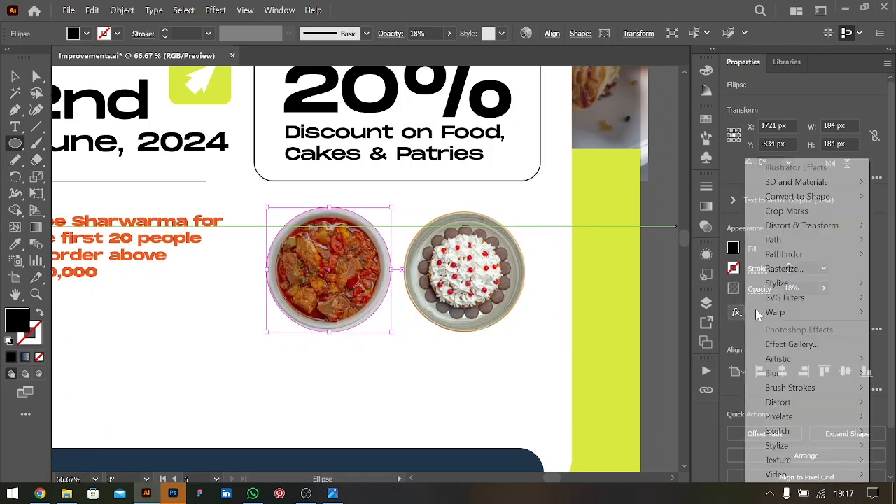
click(733, 375)
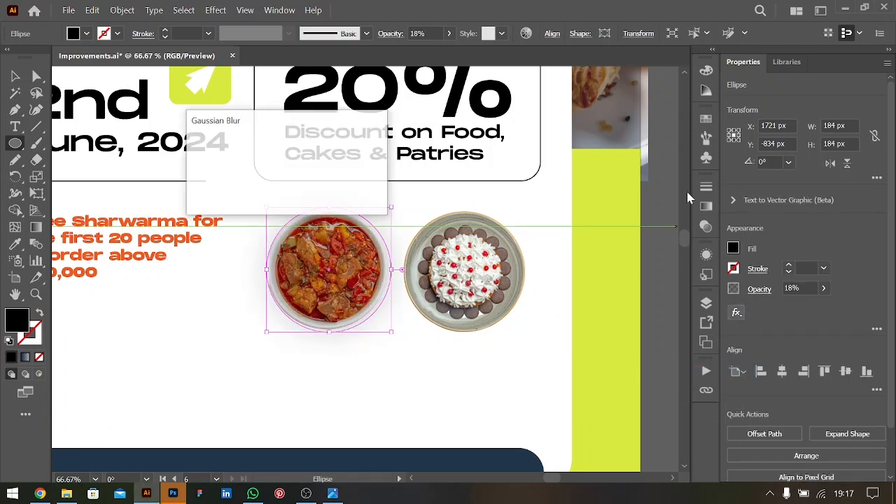
click(278, 185)
Duplicate the blurred shadow circle horizontally onto the cake plate and nudge the copy right to X 1923 px
click(15, 76)
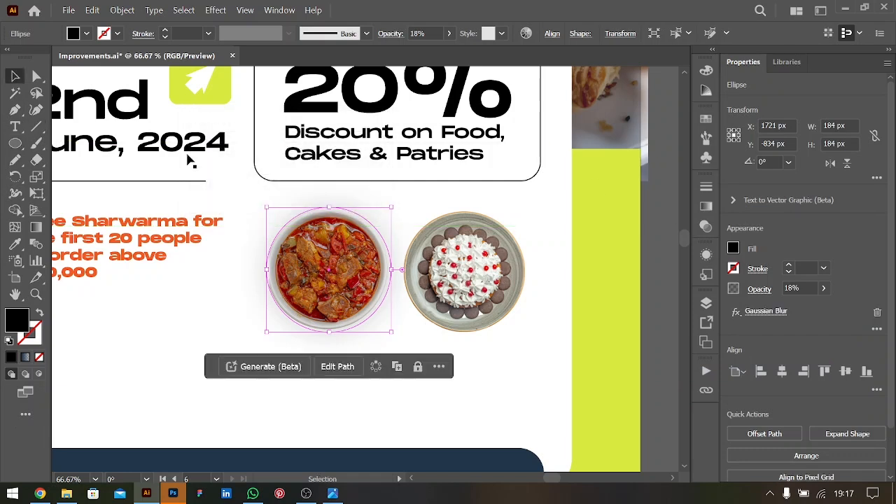
drag(343, 271, 467, 268)
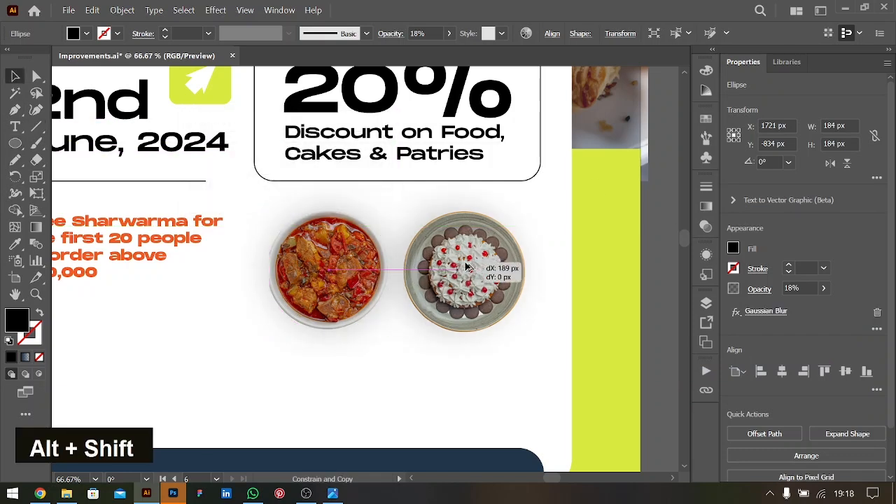
drag(468, 268, 468, 268)
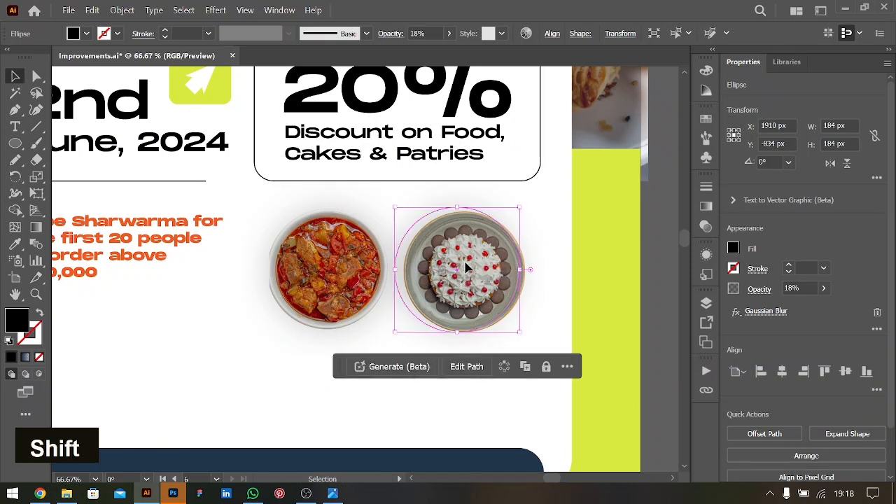
key(shift+Right)
key(Right)
key(Right)
key(Right)
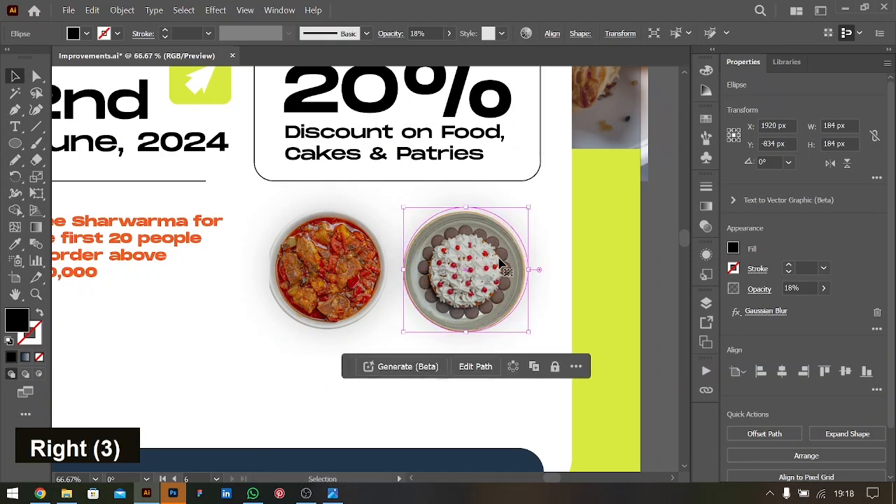
Send both blurred shadow circles backward until they sit behind the cake and soup bowl images
key(ctrl+bracketleft)
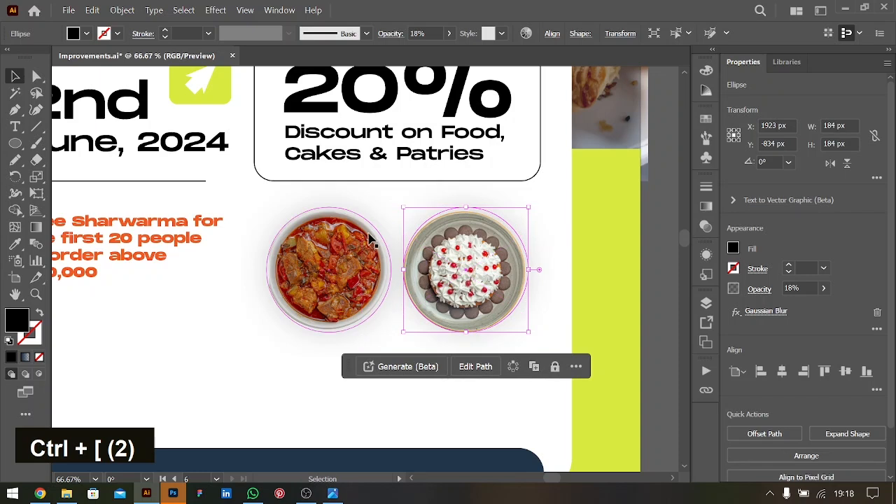
click(343, 257)
key(ctrl+bracketleft)
key(ctrl+bracketleft)
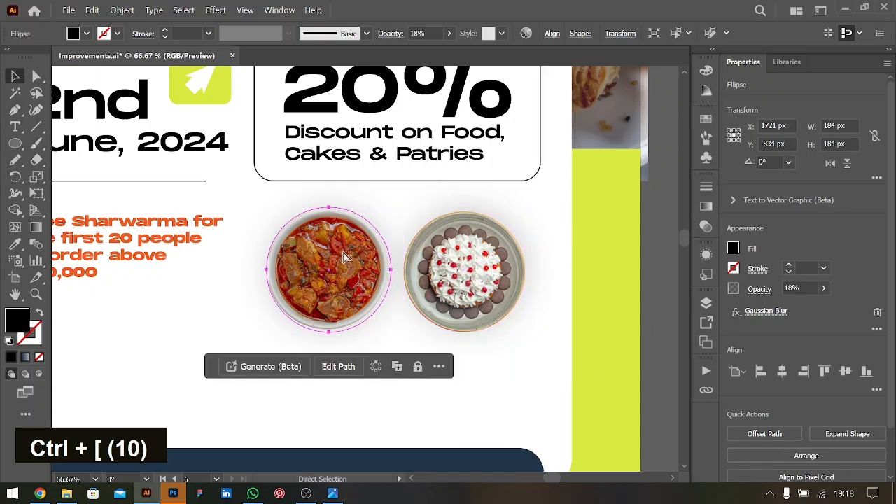
key(ctrl+bracketleft)
key(ctrl+bracketleft)
key(v)
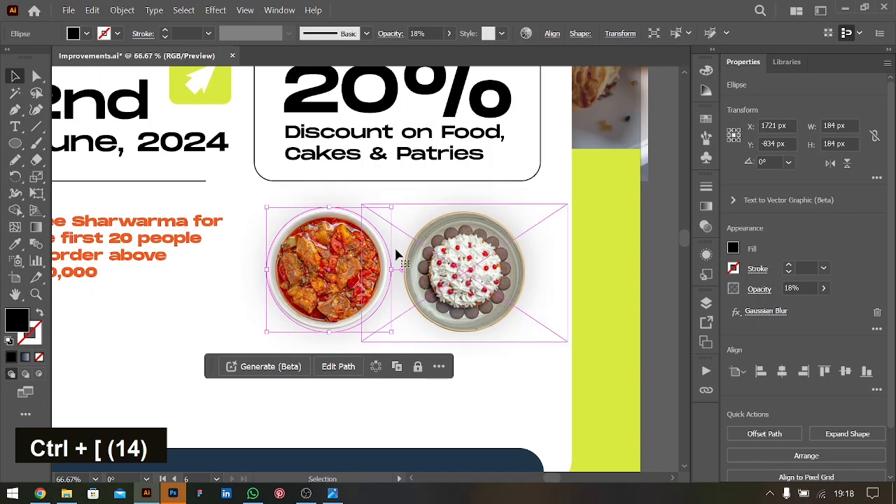
Nudge the cake's shadow circle a net 4 px left and 3 px down to align it under the plate
click(642, 296)
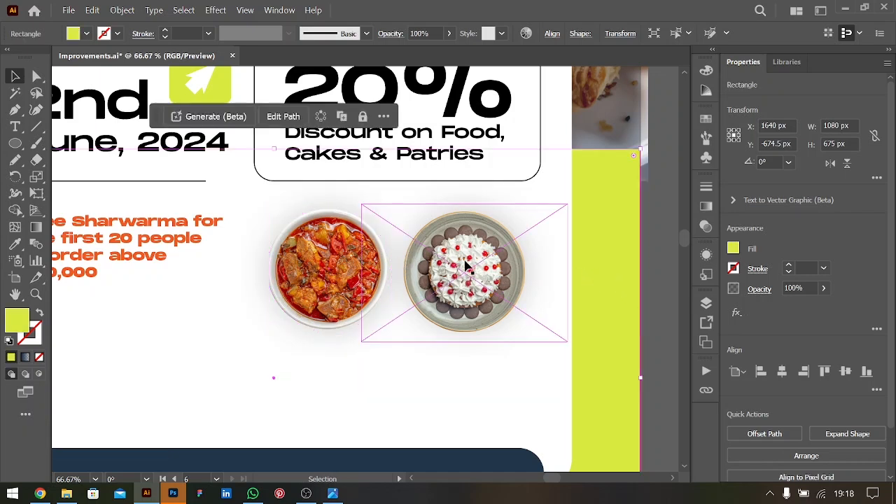
click(509, 218)
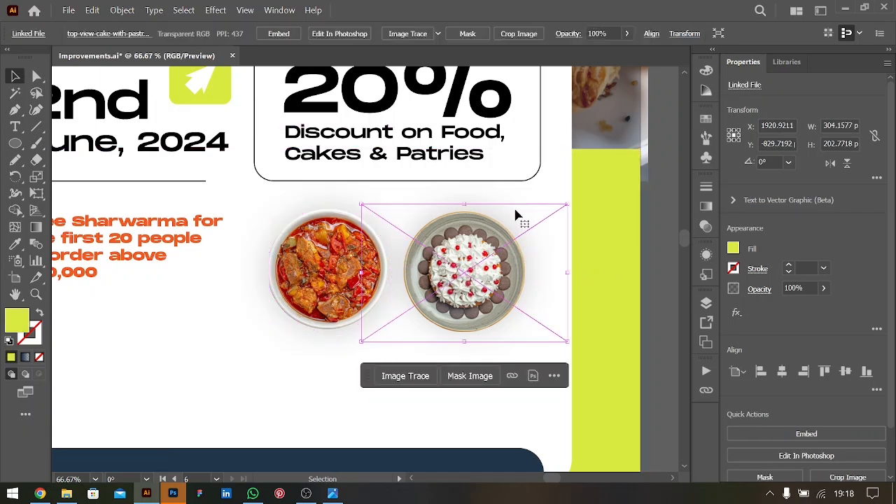
click(490, 203)
key(Left)
key(Left)
key(Left)
key(Left)
key(Left)
key(Left)
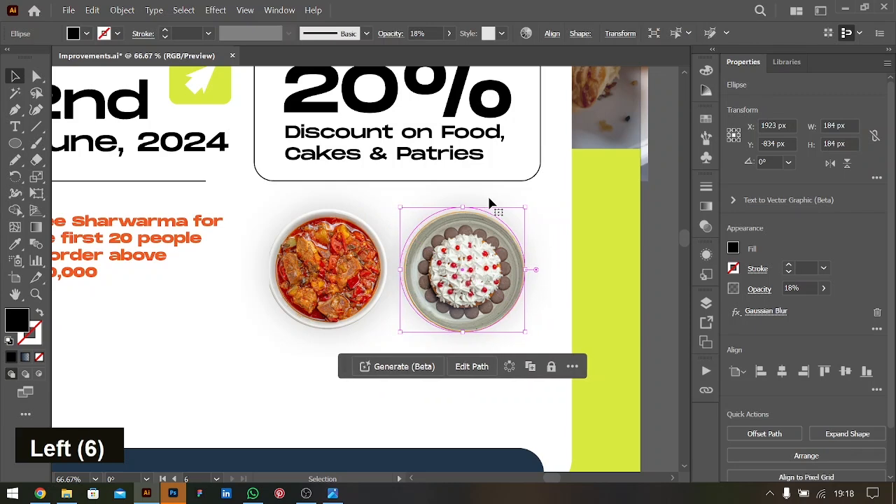
key(Right)
key(Right)
key(Down)
key(Down)
key(Down)
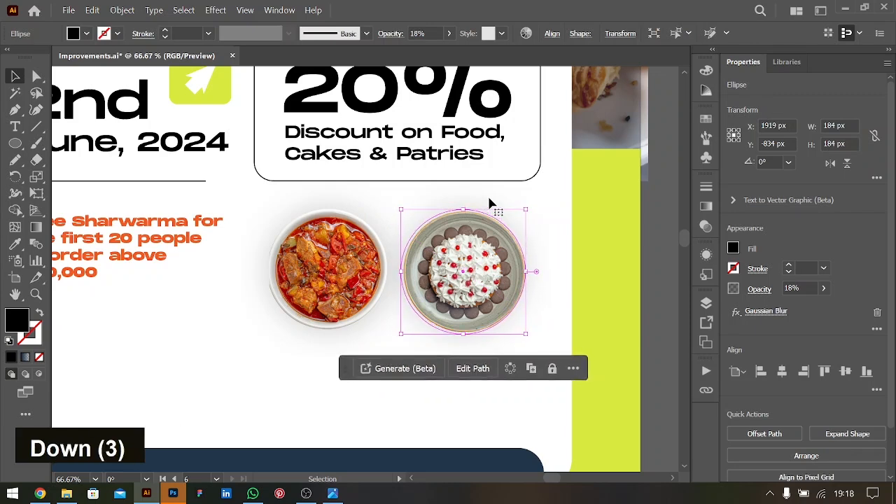
click(648, 301)
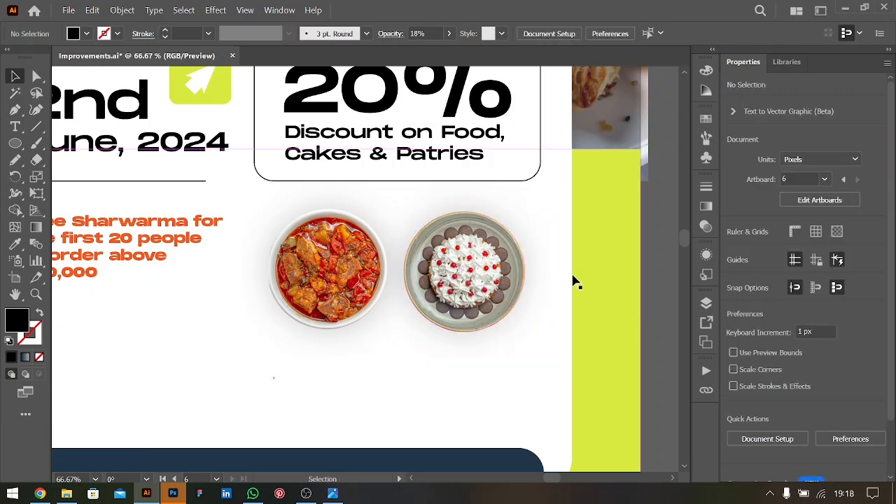
Group the cake image with its shadow circle
click(484, 237)
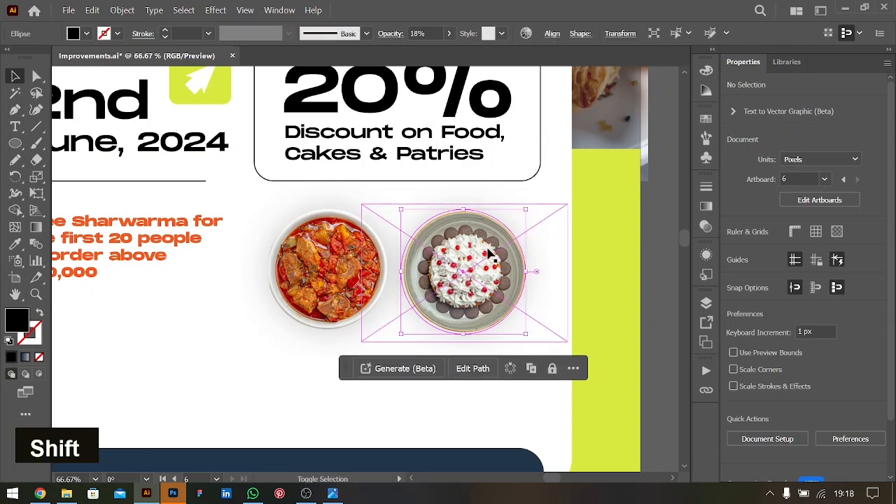
shift+click(492, 277)
key(ctrl+g)
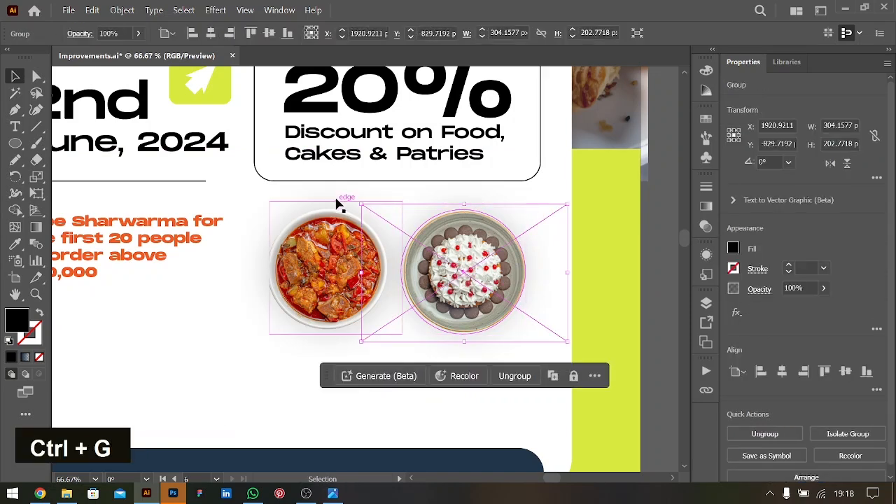
Group the stew bowl image with its shadow below the discount box
click(335, 276)
shift+click(337, 280)
key(ctrl+g)
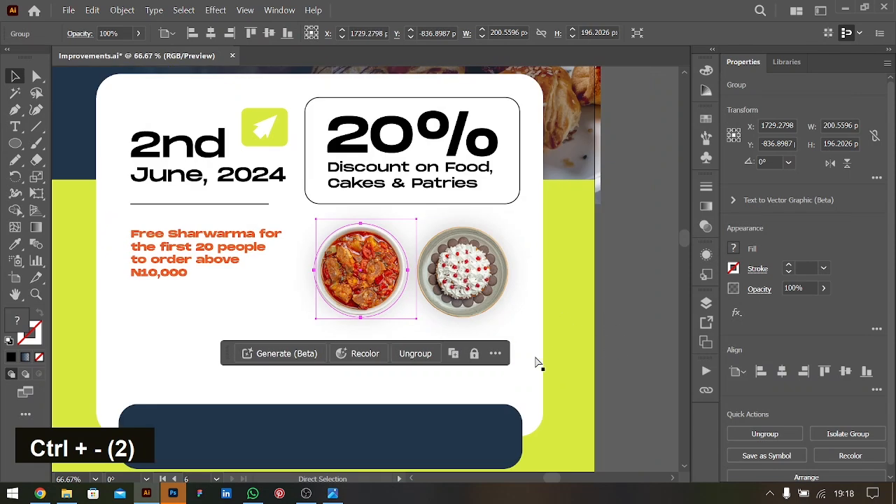
Scale the cake plate image down slightly so it sits closer in size to the stew bowl
key(ctrl+minus)
key(ctrl+minus)
click(536, 362)
scroll(535, 362, left, 1)
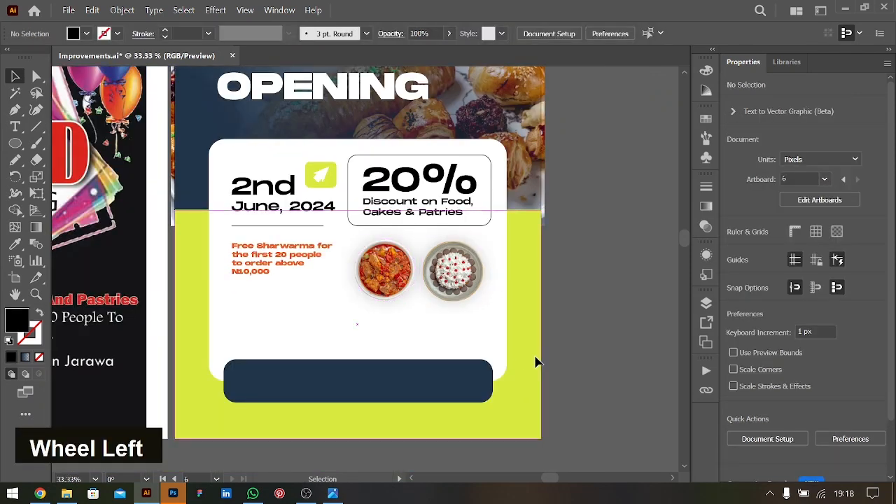
click(481, 299)
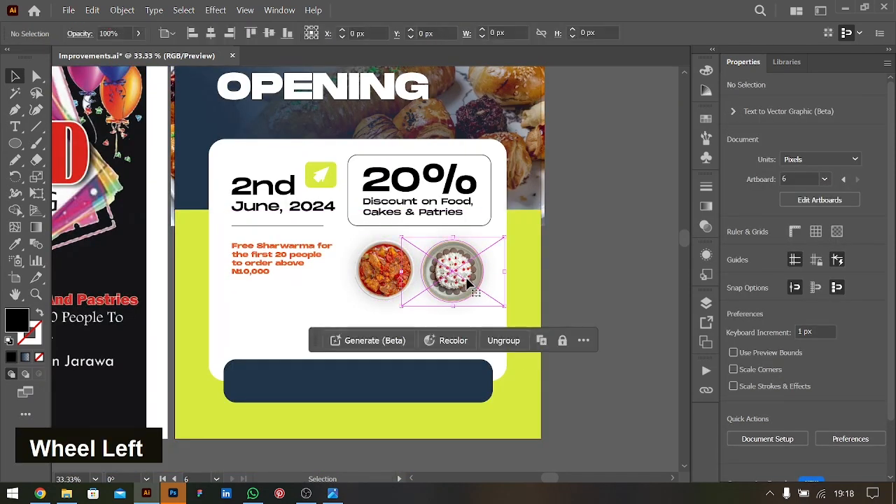
shift+click(504, 307)
drag(504, 307, 500, 301)
click(620, 320)
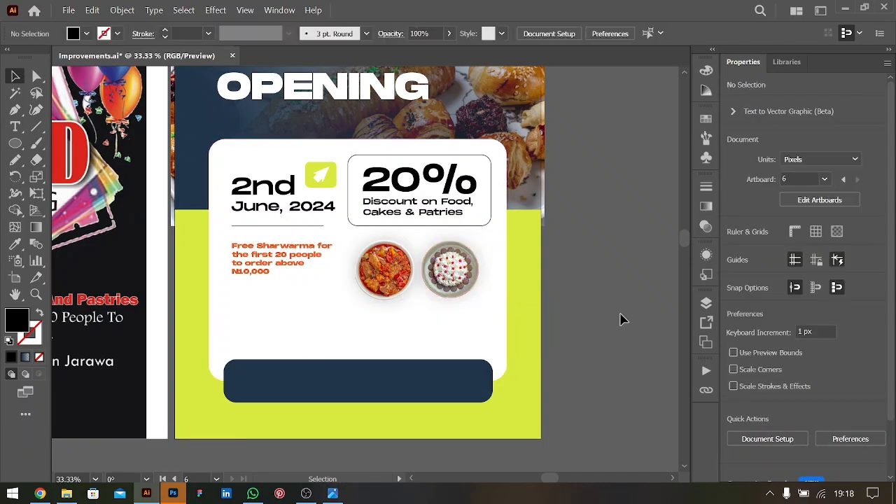
Nudge the stew and cake images slightly right and move the orange Free Sharwarma text slightly down
scroll(449, 290, left, 2)
scroll(448, 292, down, 1)
scroll(481, 274, up, 1)
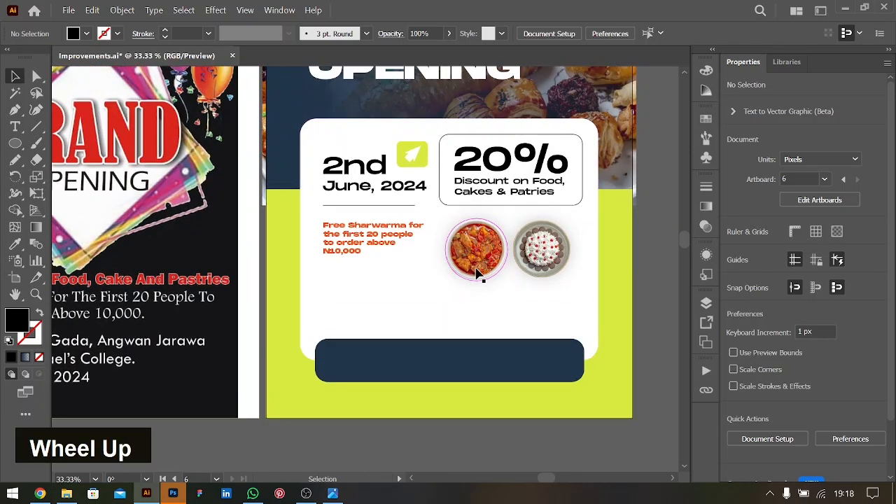
click(492, 269)
shift+click(551, 256)
key(shift+Right)
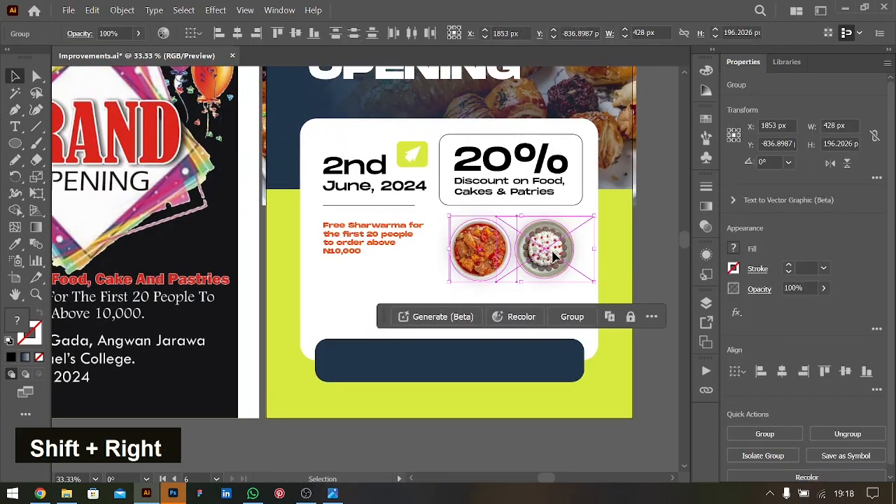
click(469, 384)
scroll(470, 384, left, 2)
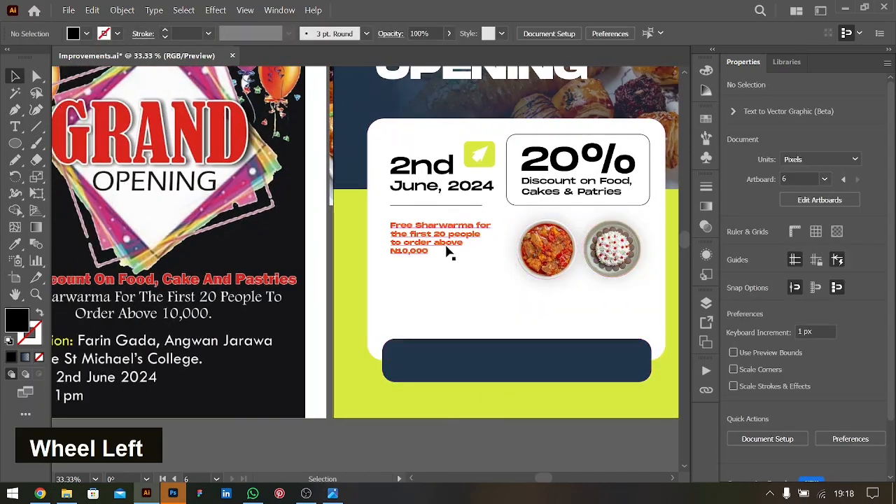
drag(447, 249, 446, 252)
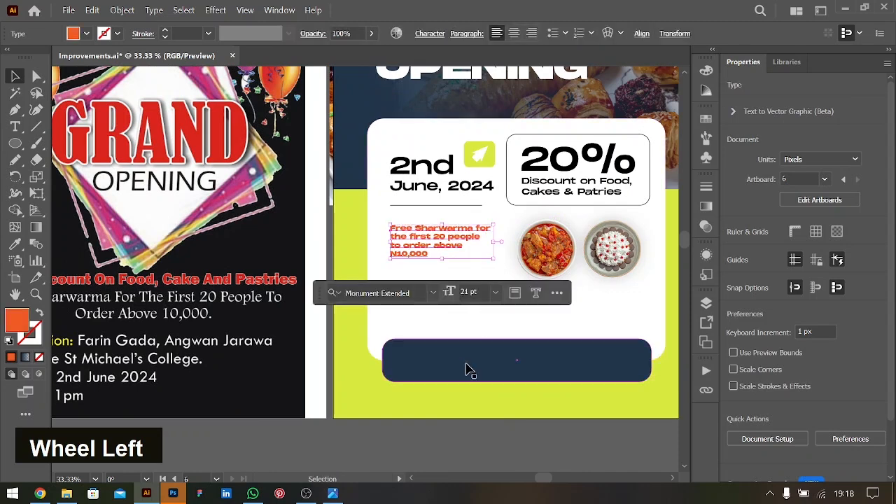
Move the date, time and location group beside the lower part of the new flyer and ungroup it
scroll(467, 362, left, 1)
key(ctrl+minus)
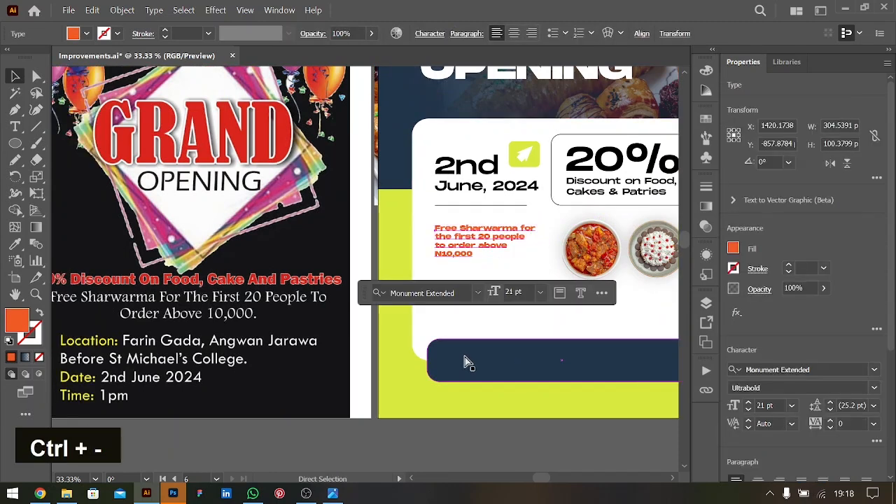
scroll(474, 252, up, 3)
scroll(476, 250, up, 1)
drag(378, 84, 609, 427)
scroll(609, 425, down, 6)
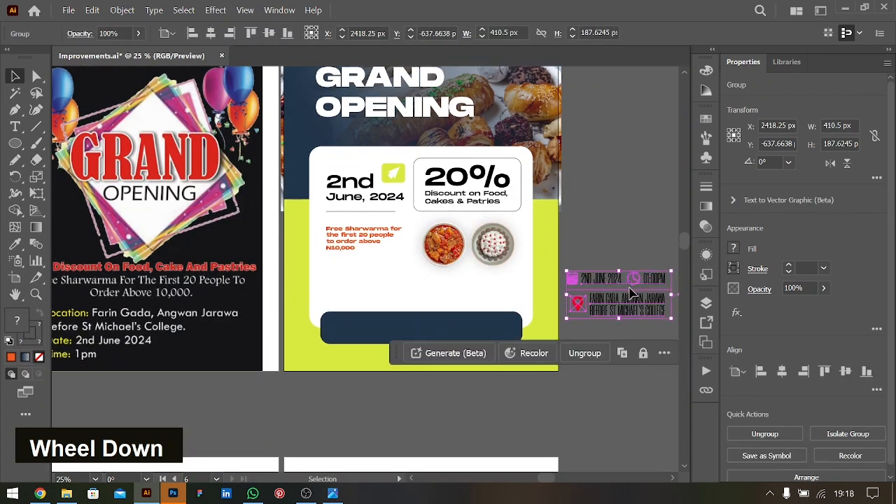
key(ctrl+shift+g)
click(628, 291)
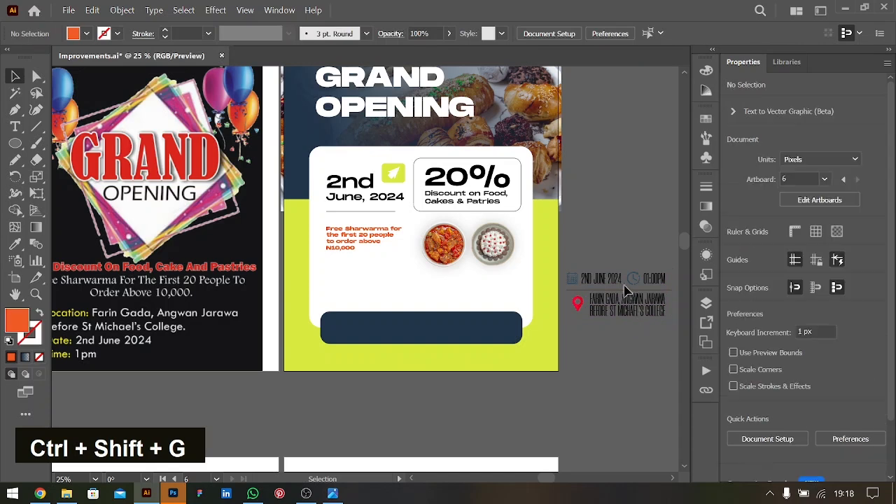
Set the font of the date-and-time text and the address text to Monument Extended Regular
click(613, 278)
shift+click(640, 308)
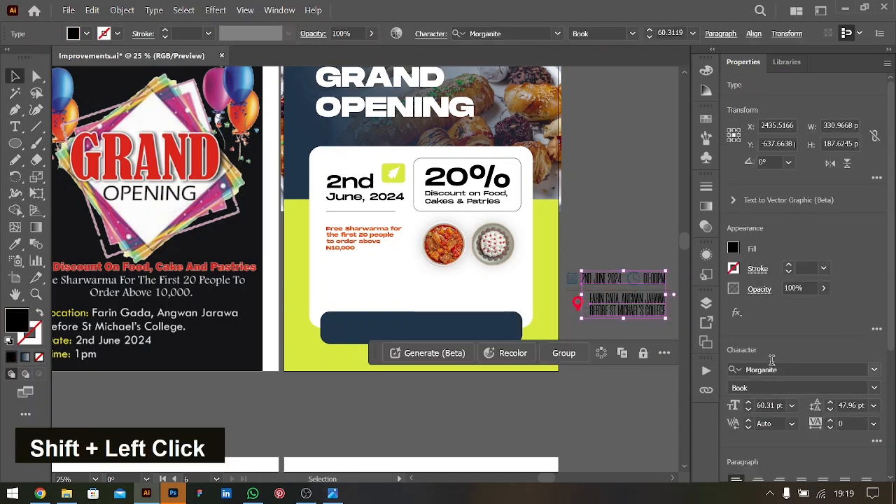
click(791, 369)
text(monu)
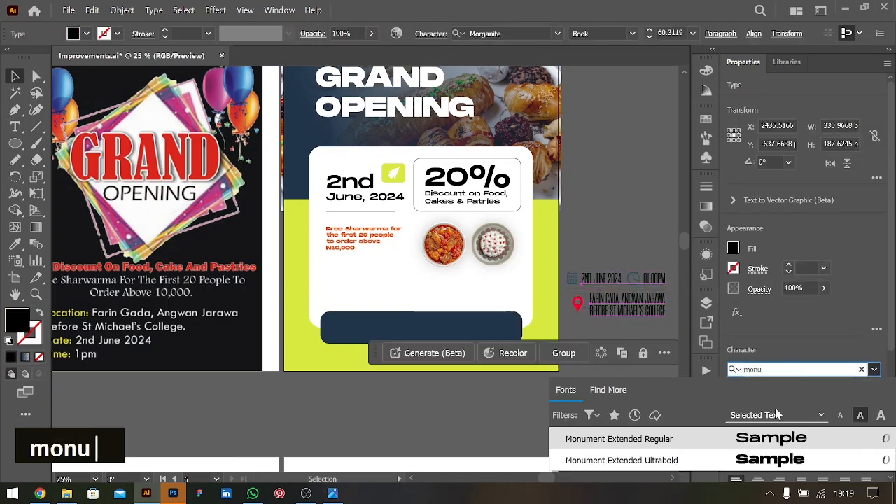
click(770, 438)
Move the date-and-time and address texts onto the navy bar and bring them to the front
drag(581, 296, 391, 322)
key(ctrl+shift+bracketright)
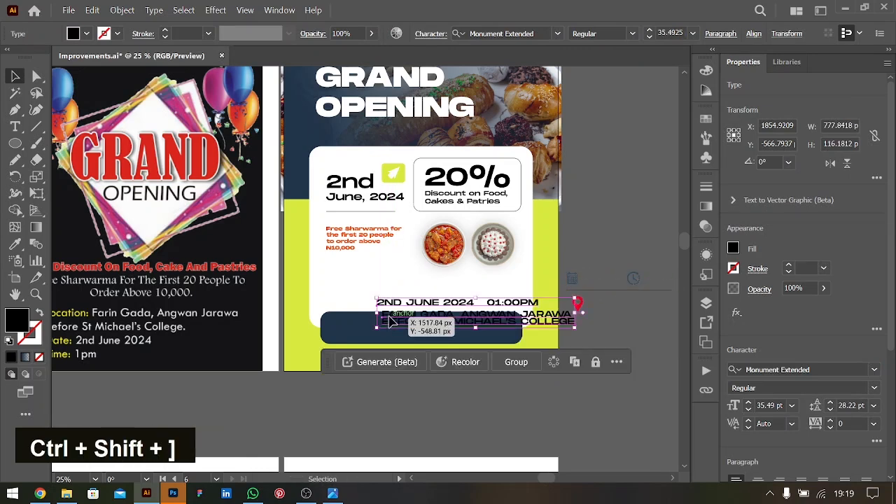
drag(470, 311, 459, 330)
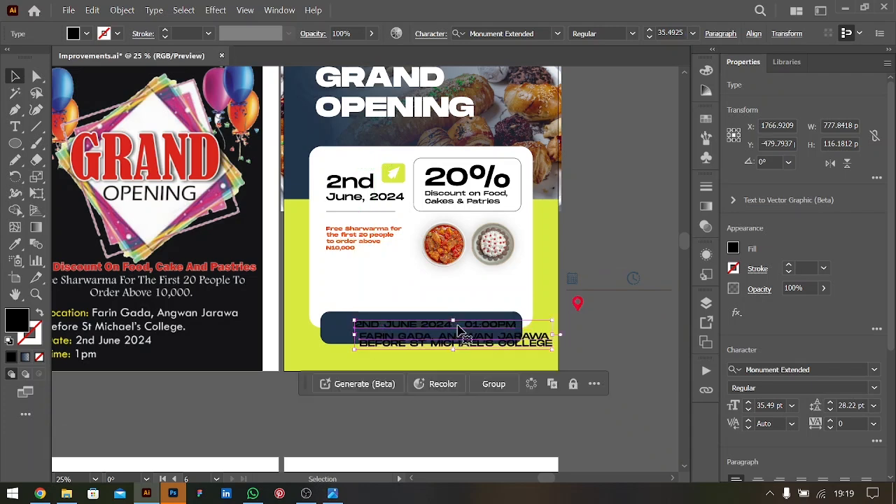
Change the case of the date-and-time and address texts to Title Case
shift+click(420, 324)
click(156, 10)
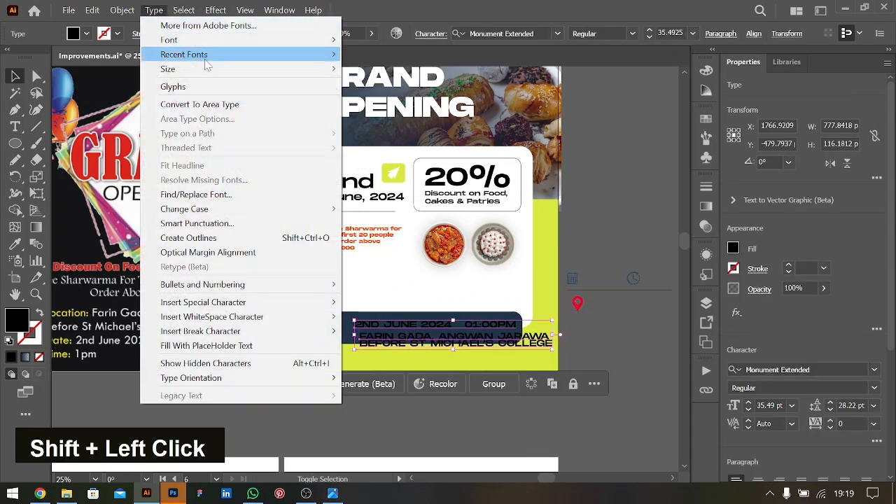
mouse_move(330, 212)
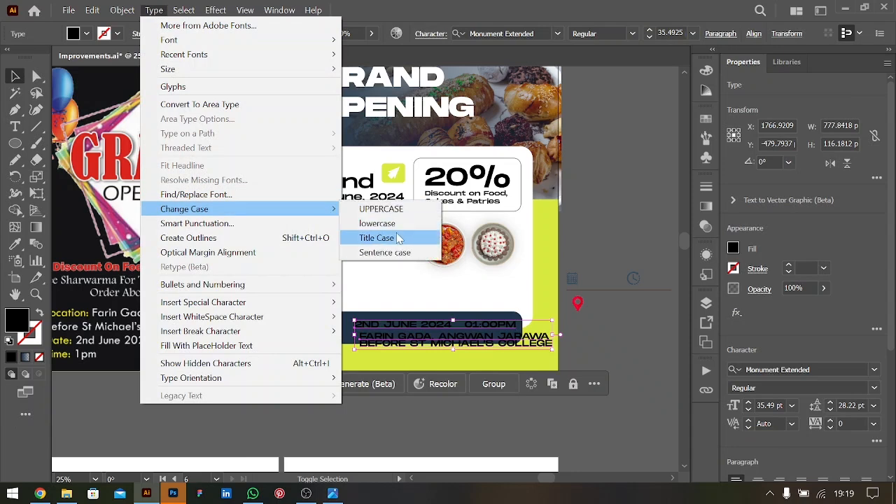
click(395, 239)
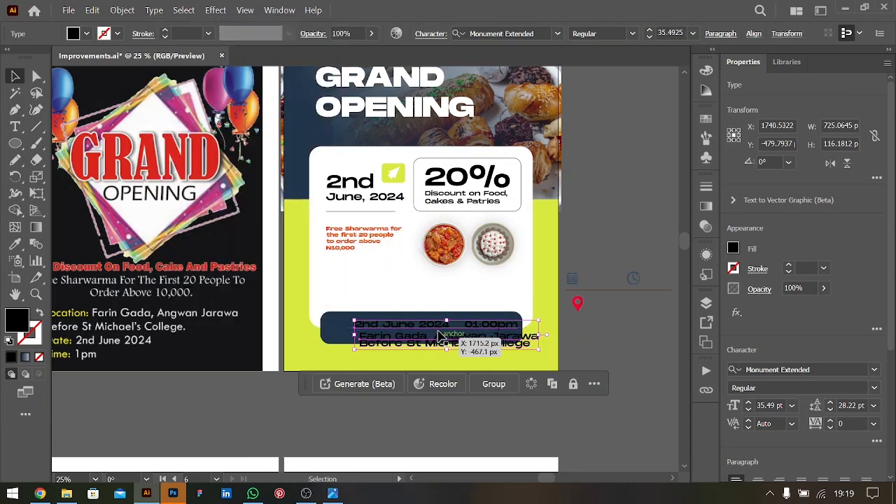
Scale the date-and-time text down to about 20 pt and place it at the navy bar's left end
click(584, 329)
shift+click(517, 327)
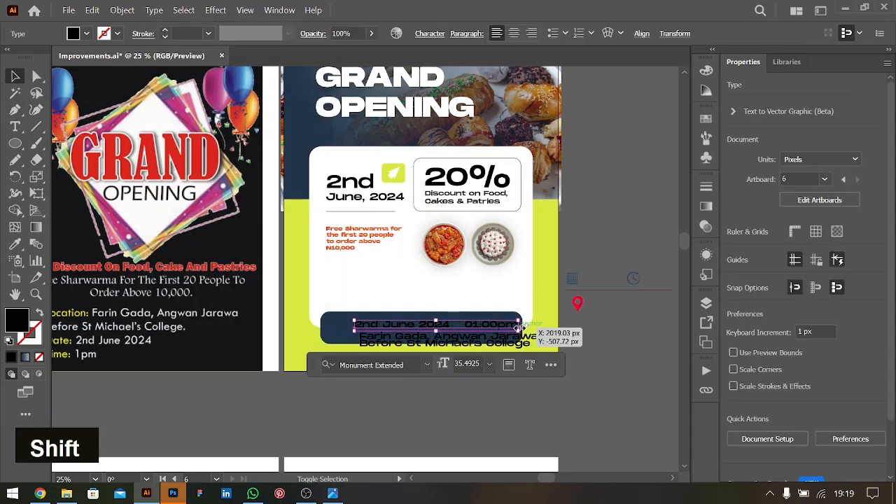
drag(516, 328, 429, 335)
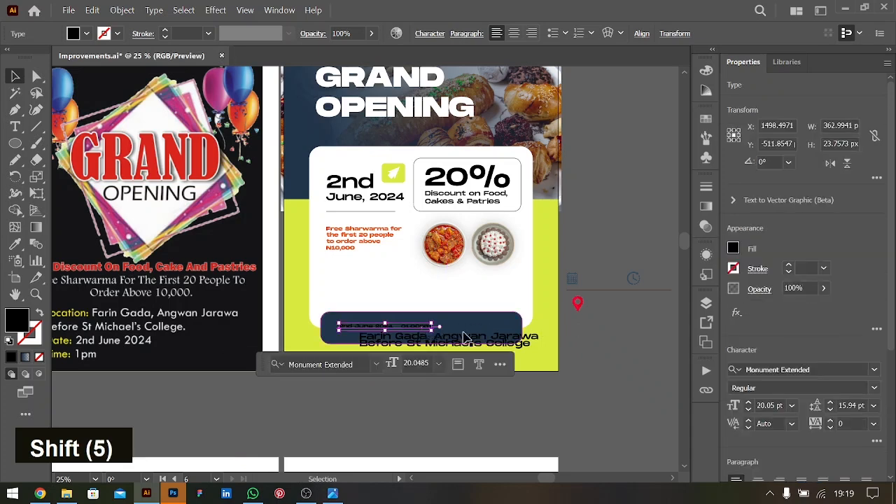
Move the date-and-time text onto the white card above the navy bar and scale the address text down to about 21.85 pt
click(474, 345)
key(ctrl+equal)
key(ctrl+equal)
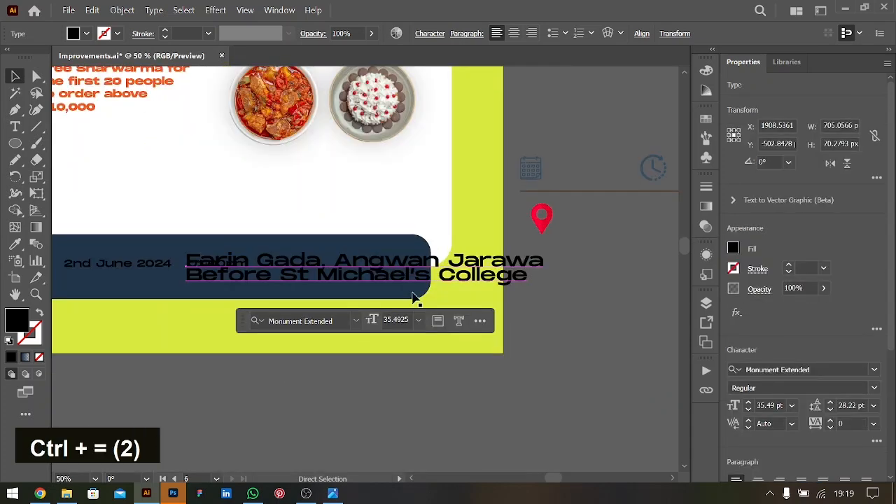
scroll(402, 293, left, 2)
scroll(378, 283, left, 2)
drag(329, 268, 354, 187)
drag(510, 267, 440, 268)
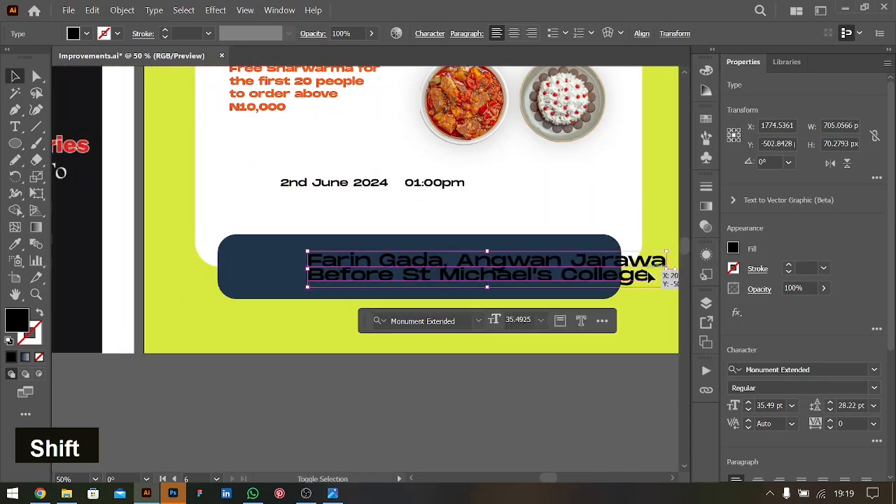
drag(668, 272, 530, 271)
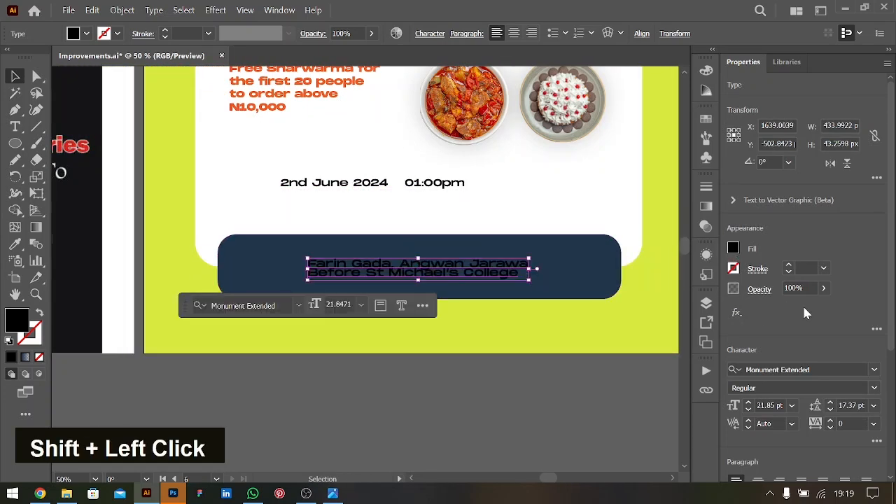
Set the address text's leading to Auto and move the text toward the navy bar's left end
click(873, 407)
click(861, 155)
drag(410, 260, 354, 267)
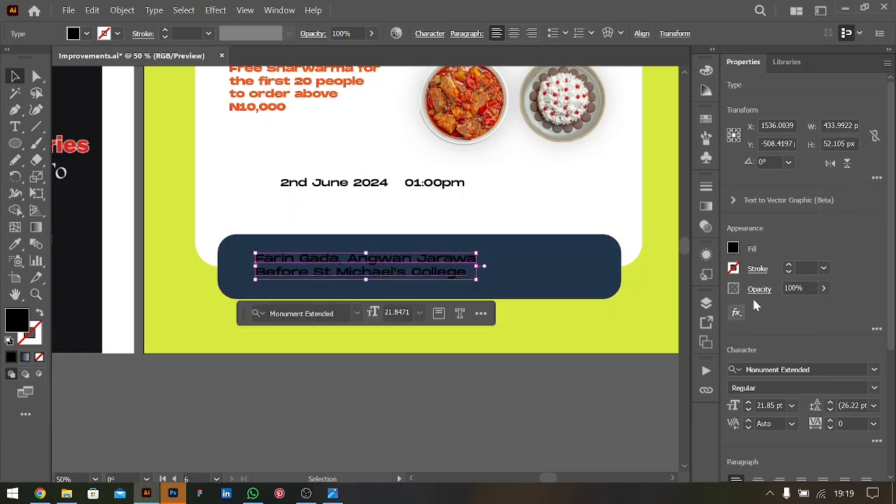
Fill the address text with white
click(734, 249)
double_click(595, 299)
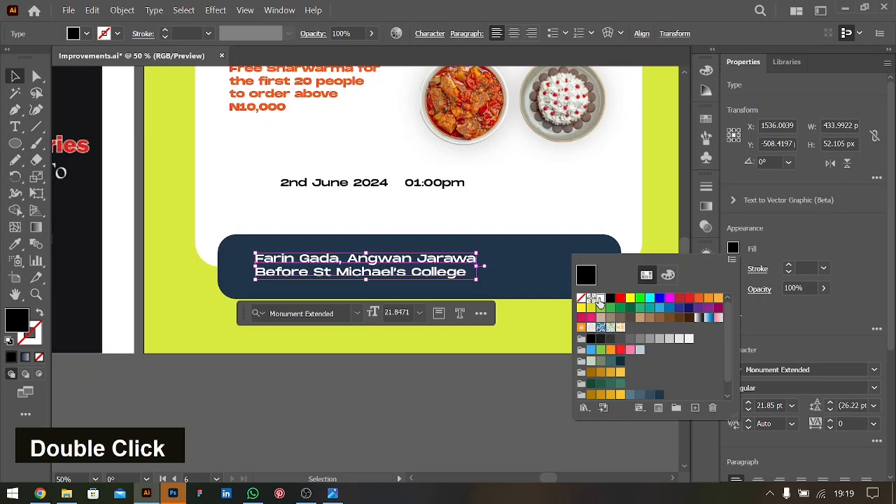
double_click(595, 299)
Bring the red location pin to the front, scale it to about 35 px and fit it before the address on the navy bar
scroll(483, 250, right, 5)
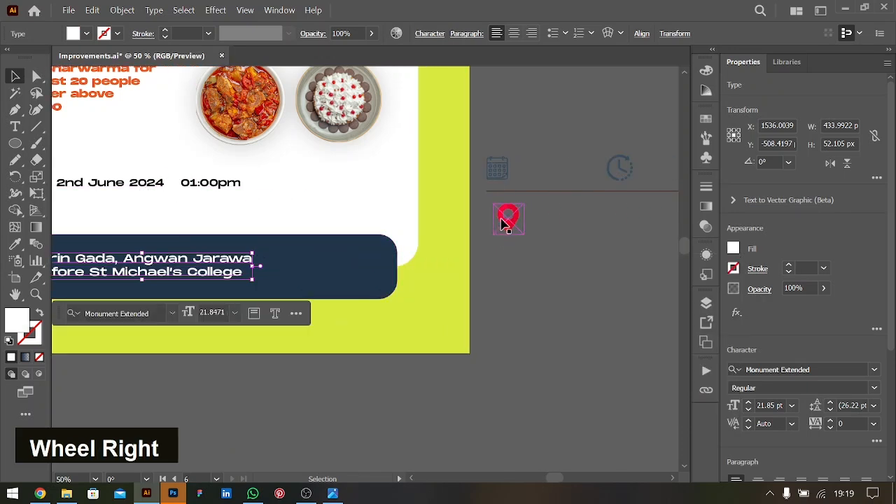
click(128, 270)
scroll(128, 263, left, 10)
key(ctrl+shift+bracketright)
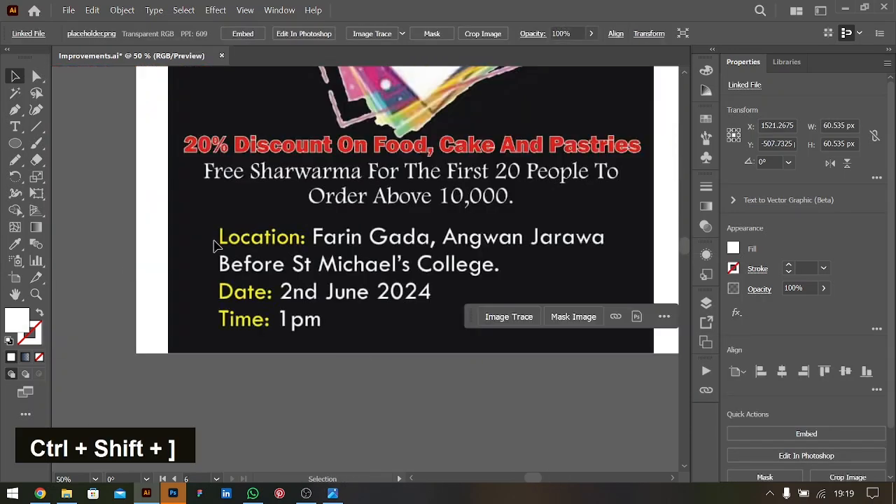
scroll(409, 268, right, 5)
scroll(409, 268, right, 4)
drag(490, 269, 373, 274)
shift+click(370, 265)
shift+click(396, 266)
shift+click(378, 265)
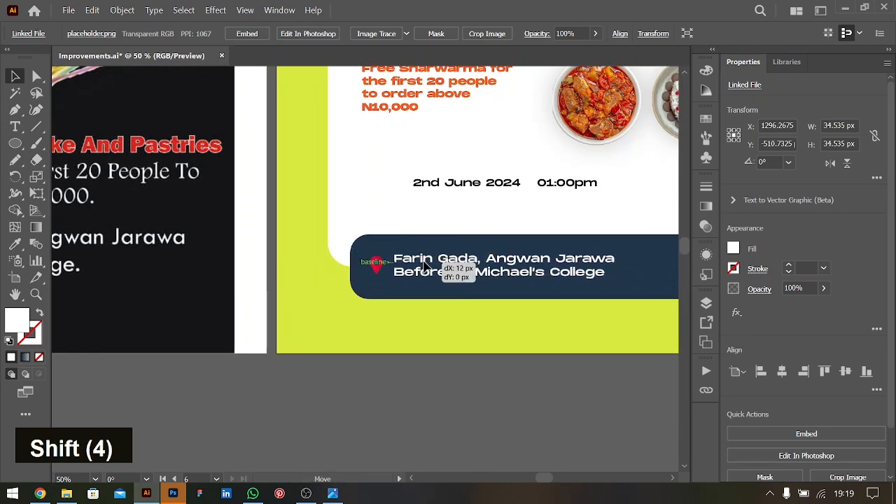
click(424, 271)
Cut "01:00pm" out of the date-and-time text so the line holds only the date
scroll(432, 273, right, 3)
scroll(578, 266, right, 2)
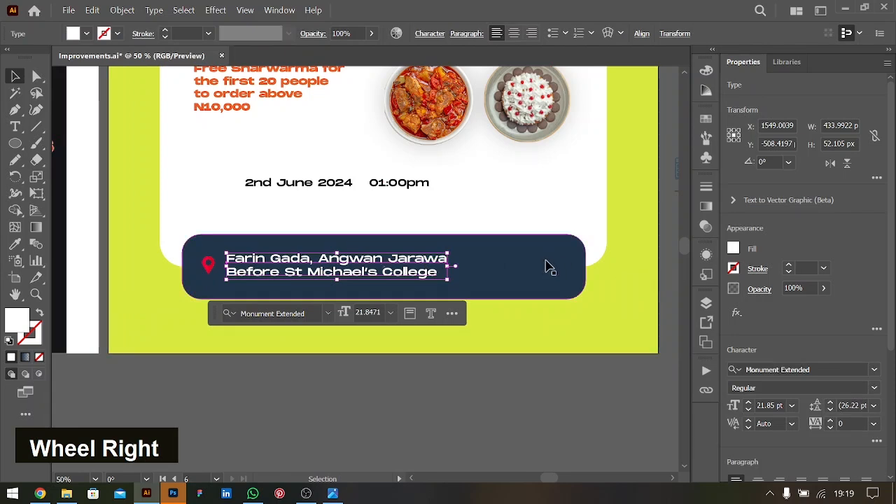
scroll(490, 252, right, 3)
double_click(252, 190)
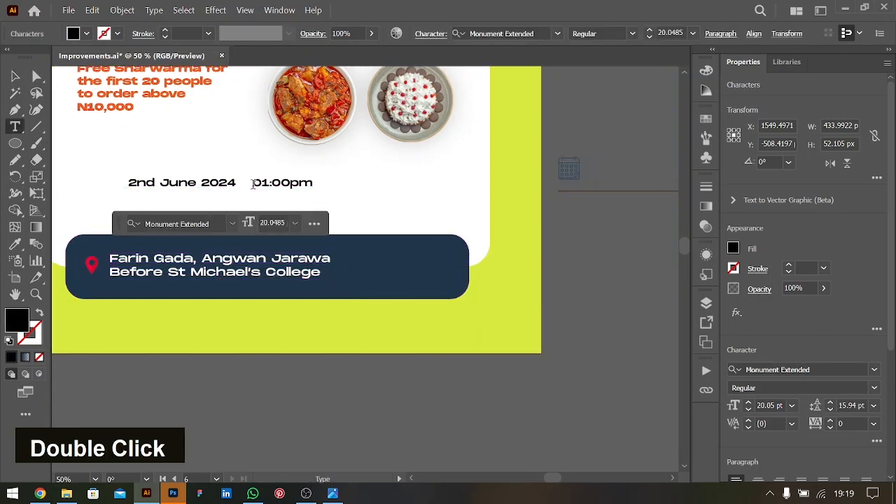
key(shift+Down)
key(ctrl+x)
key(BackSpace)
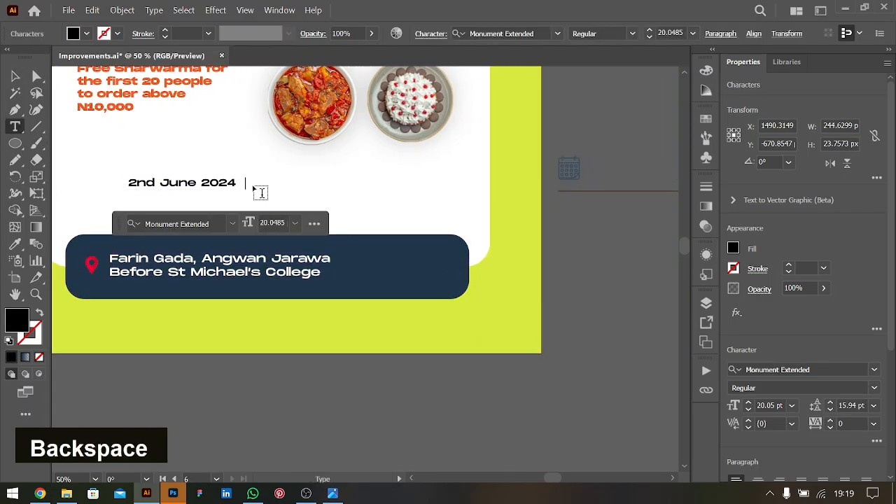
Park the date text below the artboard and turn a copy of it on the navy bar into "01:00pm"
click(16, 77)
drag(224, 183, 428, 263)
double_click(427, 265)
key(ctrl+a)
text(01:00pm)
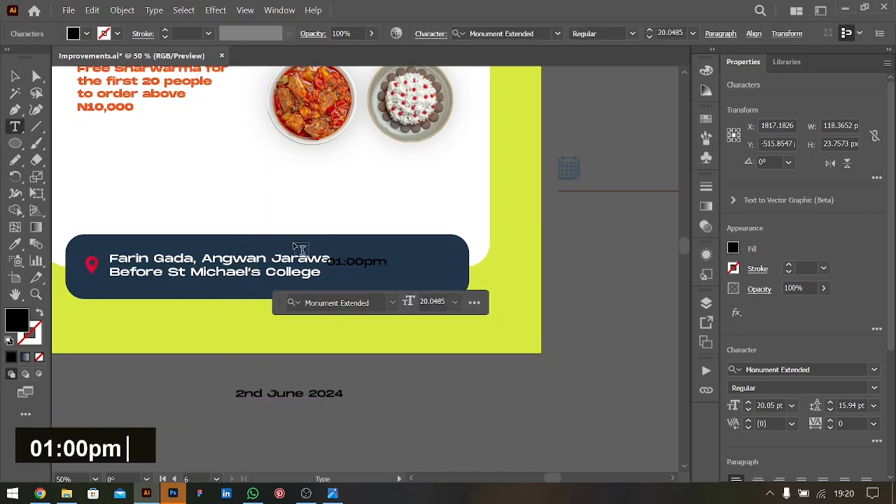
Fill the 01:00pm text with white and move it to the navy bar's right end
click(15, 75)
click(86, 33)
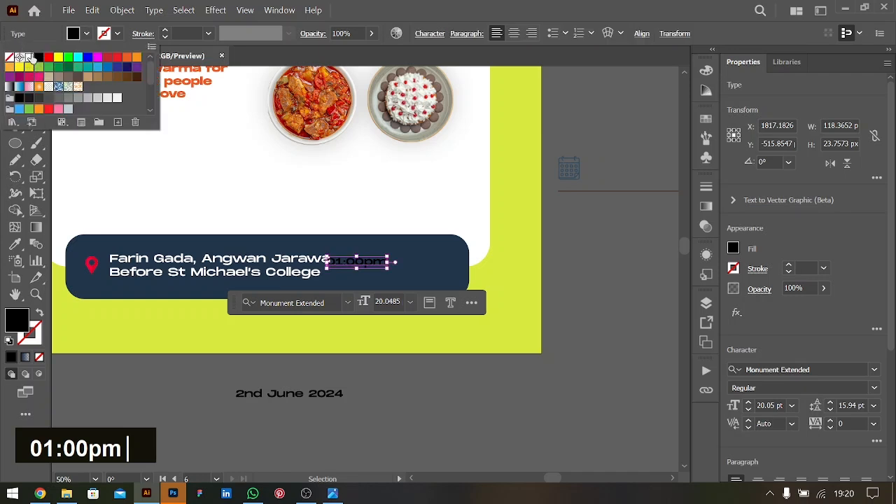
key(Escape)
drag(357, 268, 427, 279)
key(ctrl+equal)
key(ctrl+equal)
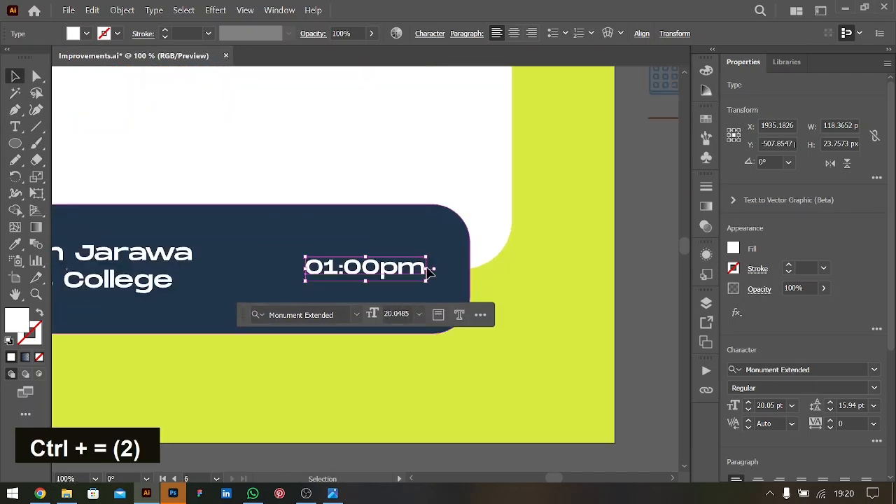
Break the time text on the navy bar into three lines reading "01", "00" and "PM", without the colon
double_click(345, 269)
key(BackSpace)
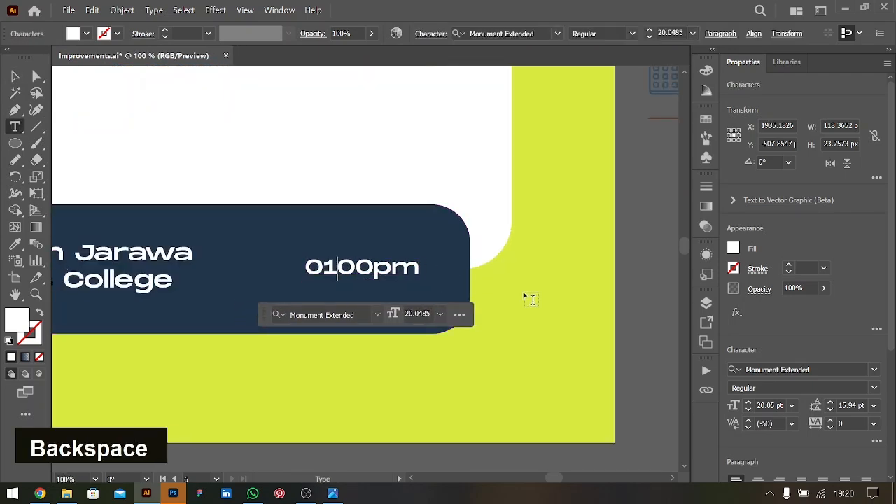
key(Return)
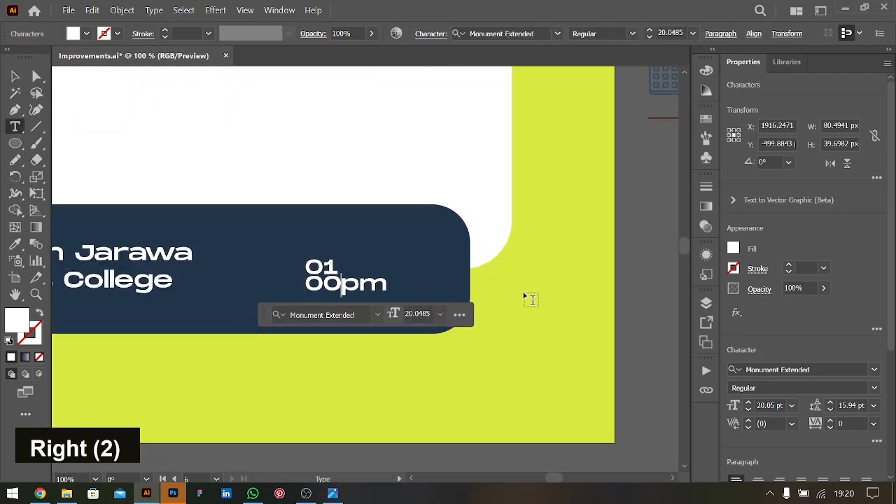
key(Return)
key(shift+Down)
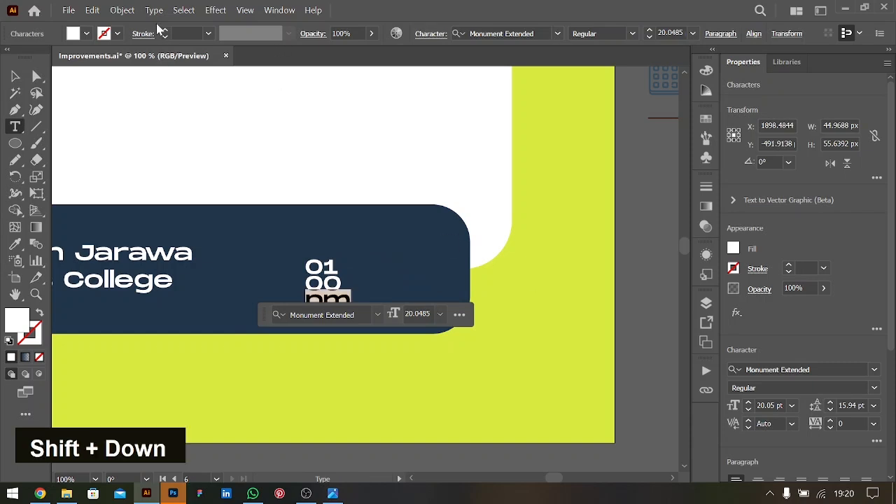
key(Caps_Lock)
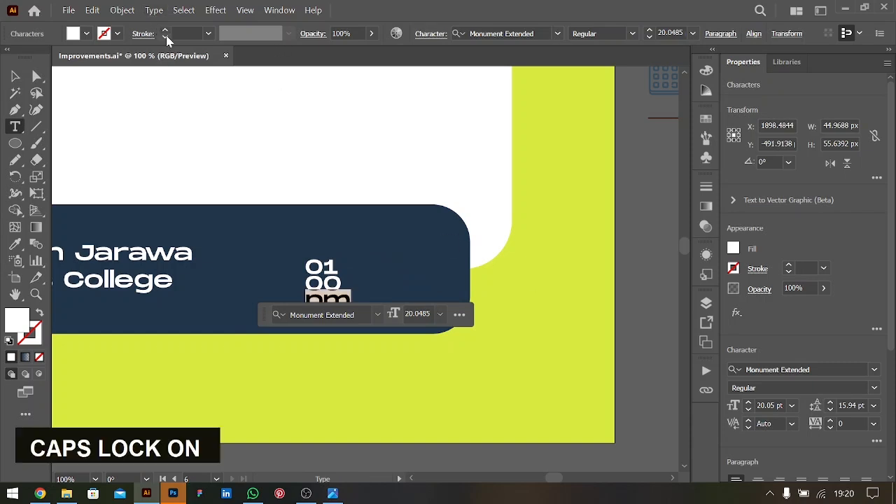
text(PM)
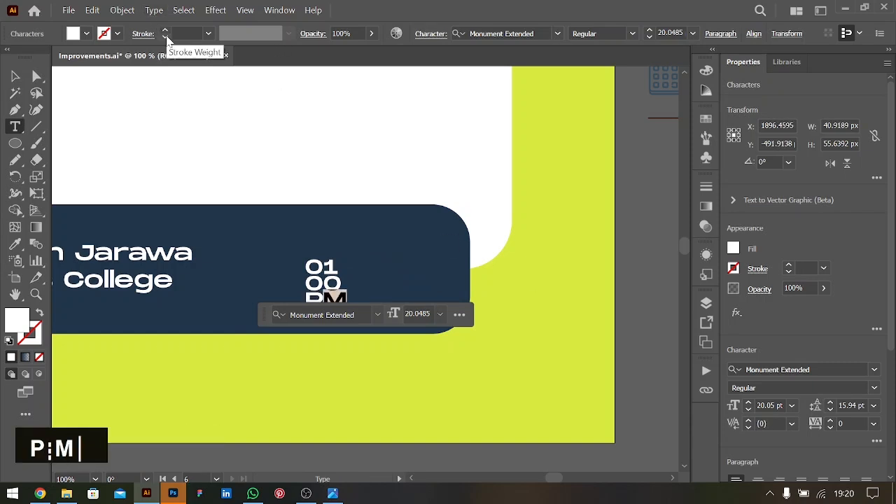
Reduce the "PM" line to 18.05 pt and center-align all three lines of the time text
key(ctrl+shift+comma)
key(ctrl+shift+comma)
key(ctrl+shift+period)
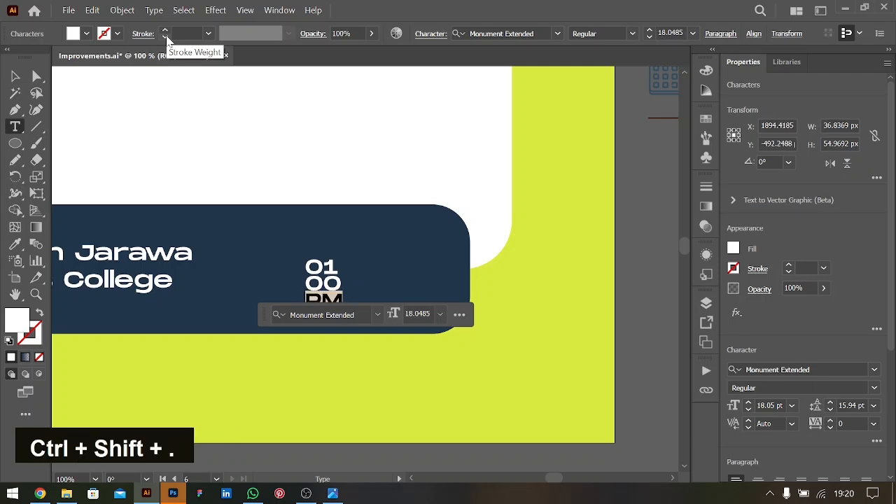
key(ctrl+a)
key(ctrl+shift+c)
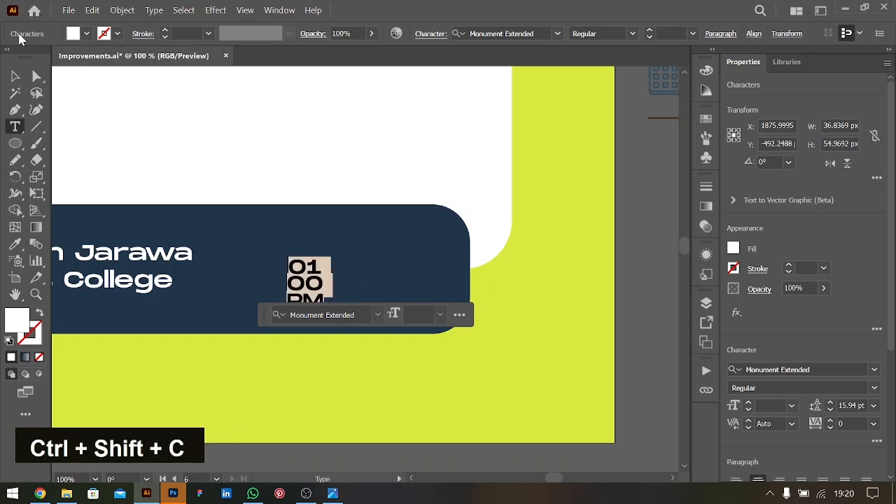
Scale up the stacked time text, enlarge its "01" line to 30.3 pt and center the text vertically on the navy bar
click(15, 75)
drag(326, 288, 339, 230)
double_click(392, 245)
key(ctrl+shift+period)
key(ctrl+shift+period)
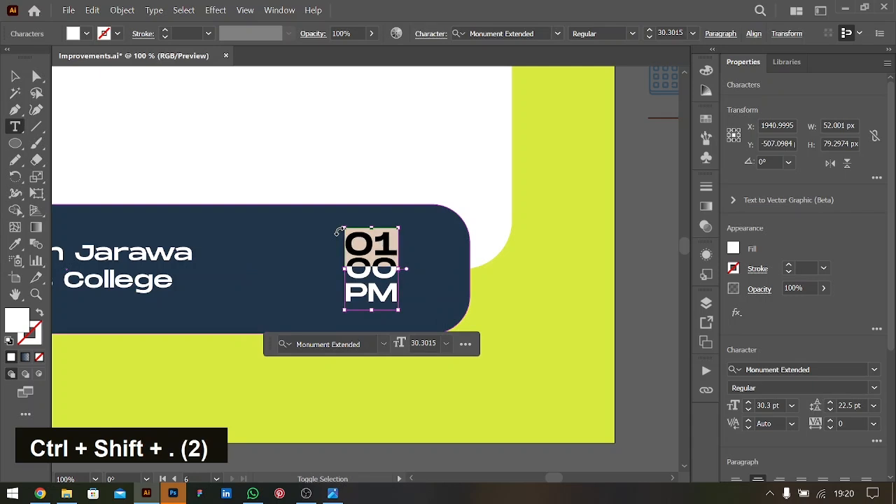
click(18, 77)
drag(392, 275, 379, 274)
Place the clock icon from the pasteboard before the time text, bring it to the front and fill it with white
key(ctrl)
key(ctrl+minus)
key(ctrl+minus)
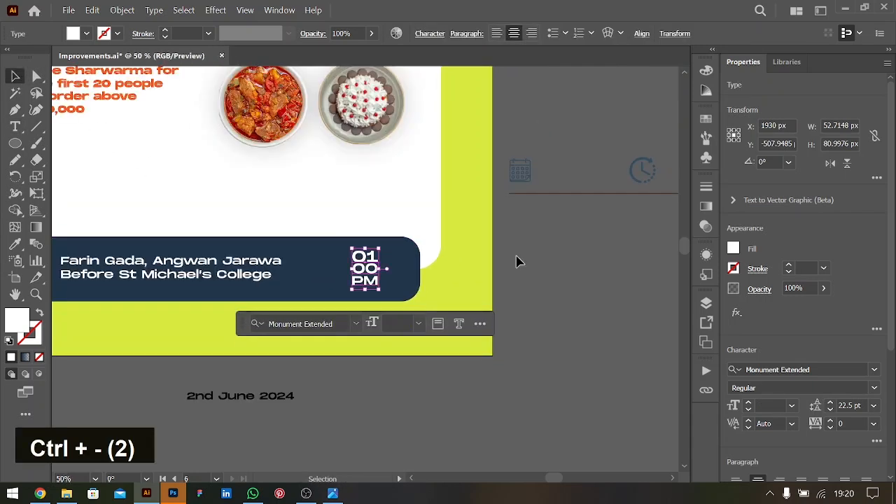
drag(645, 184, 321, 273)
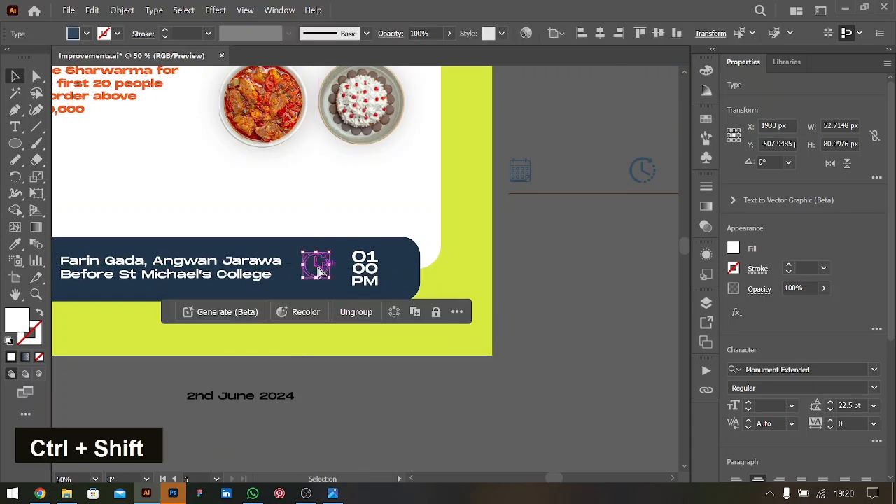
key(ctrl+shift+bracketright)
click(733, 249)
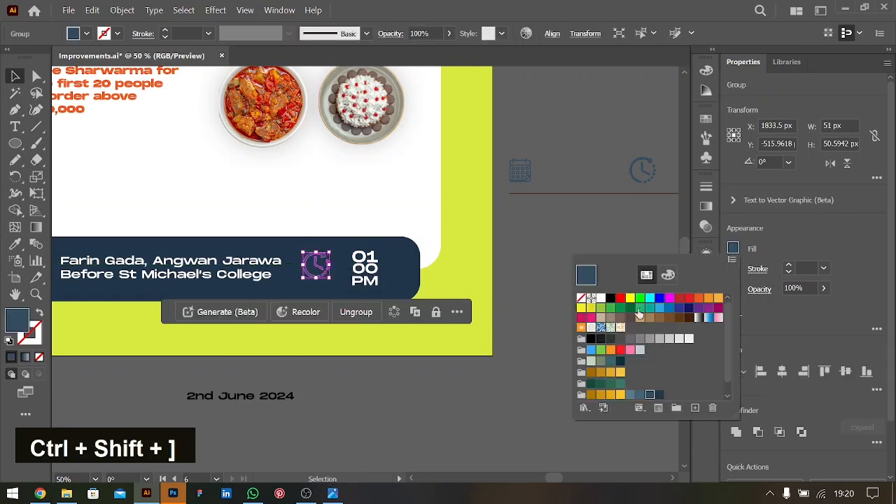
double_click(594, 300)
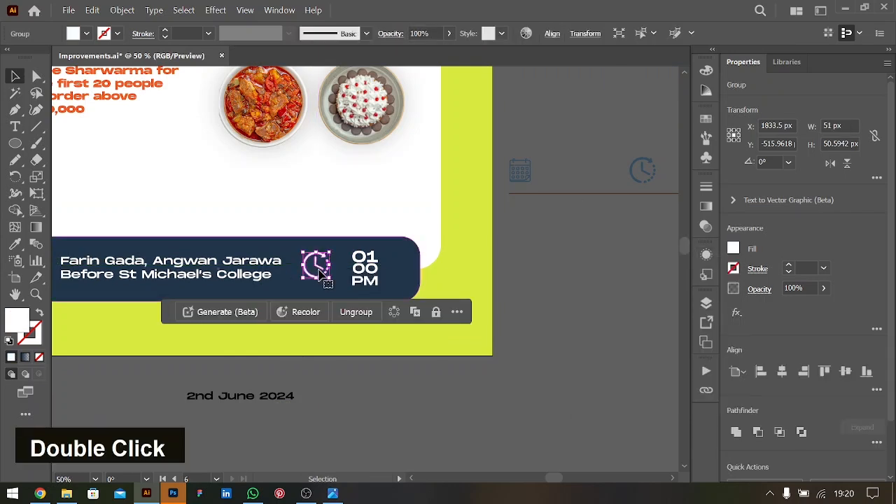
Center the clock icon vertically on the navy bar, shrink it and shift the time text slightly closer to it
drag(321, 275, 330, 275)
key(ctrl+equal)
key(ctrl+equal)
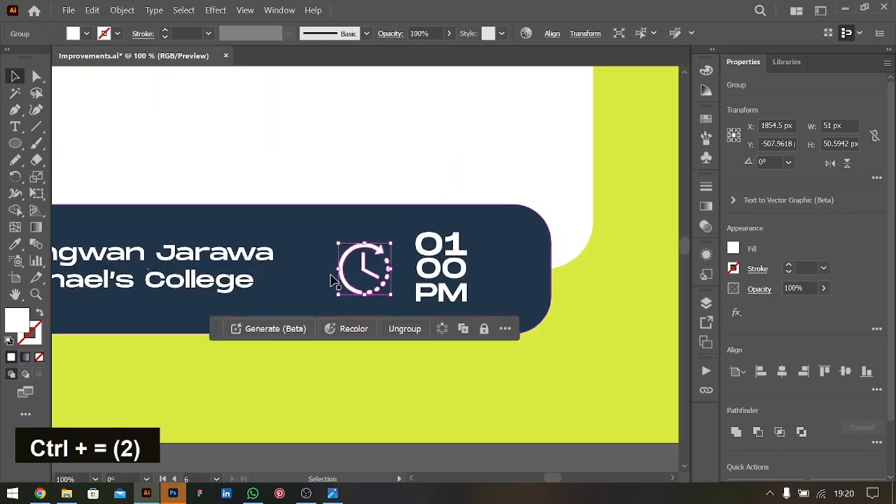
drag(394, 271, 346, 272)
drag(448, 270, 437, 269)
Draw a white rounded rectangle about 83 by 102 px over the stacked time text
right_click(15, 143)
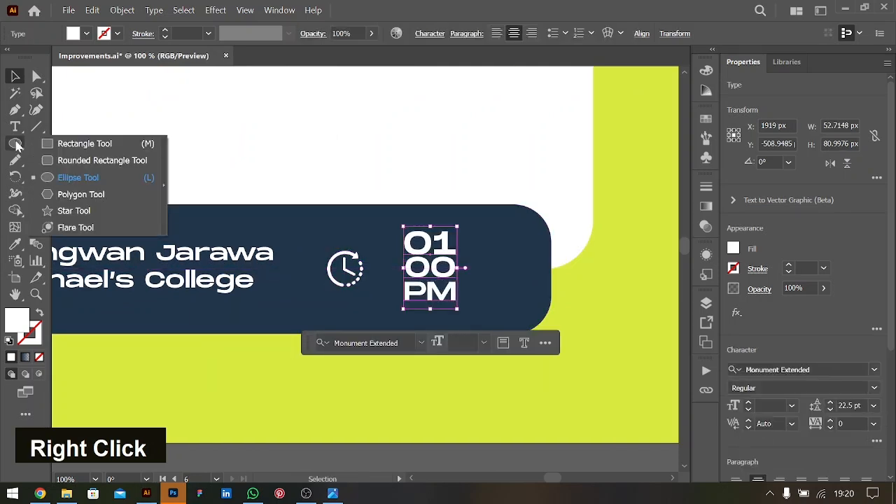
click(77, 160)
drag(389, 222, 473, 324)
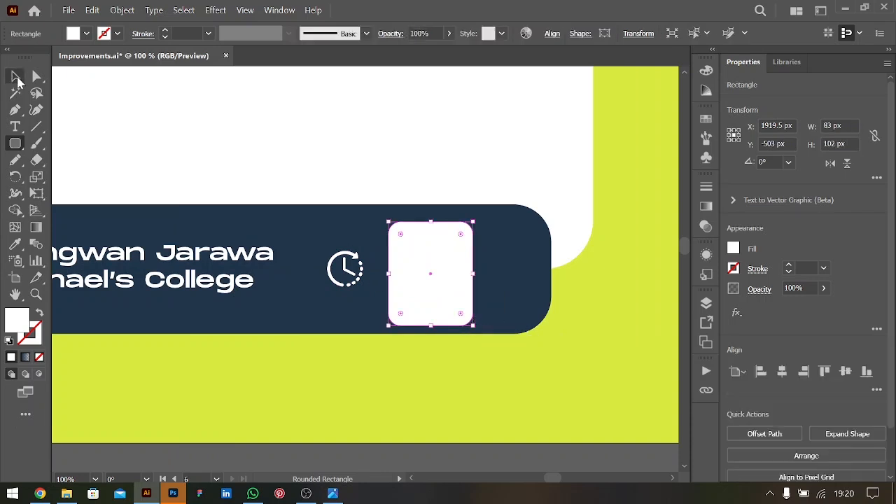
click(16, 77)
drag(422, 253, 421, 253)
Enlarge the clock icon slightly, center the white rounded rectangle vertically on the navy bar and move it backward in the stacking order
mouse_move(355, 275)
mouse_down()
mouse_move(366, 278)
mouse_move(324, 273)
mouse_move(360, 276)
mouse_up()
click(430, 259)
drag(420, 260, 418, 254)
key(ctrl+bracketleft)
key(ctrl+bracketleft)
key(ctrl+bracketleft)
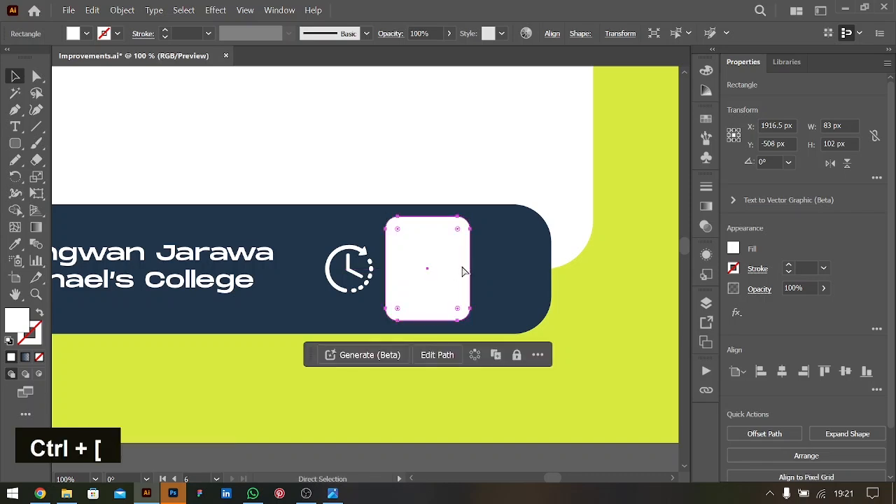
key(ctrl+bracketleft)
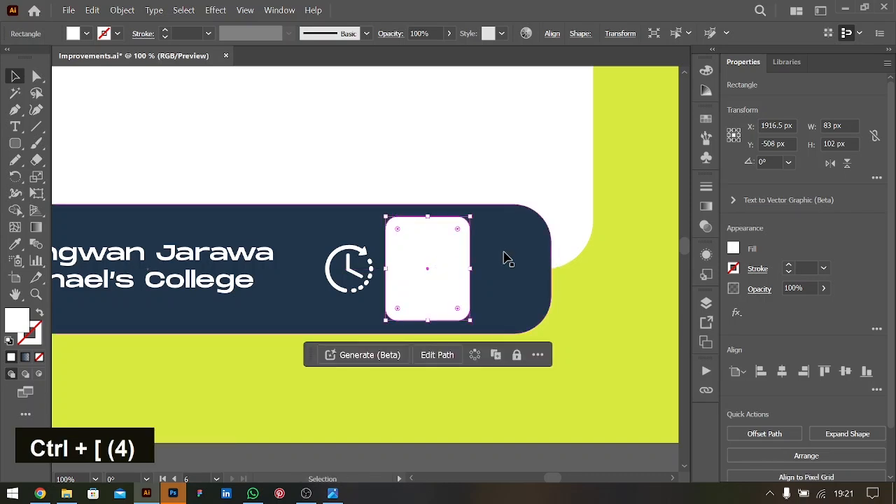
Fill the time text with the bar's navy color and nudge it 3 px left to center it on the white rectangle
click(427, 238)
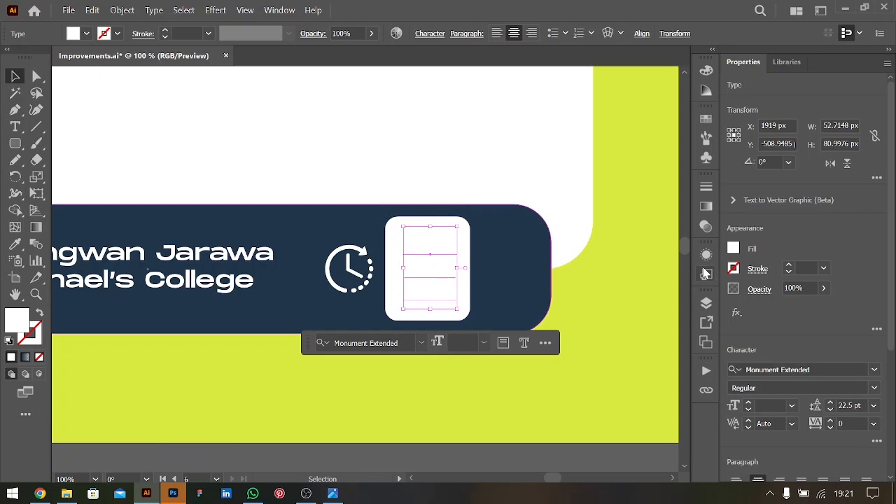
key(i)
click(516, 285)
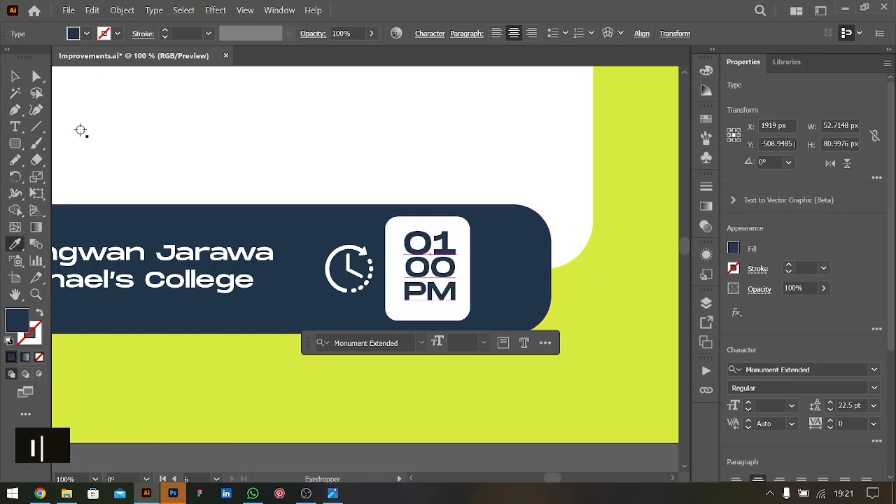
click(15, 76)
key(Left)
key(Left)
key(Left)
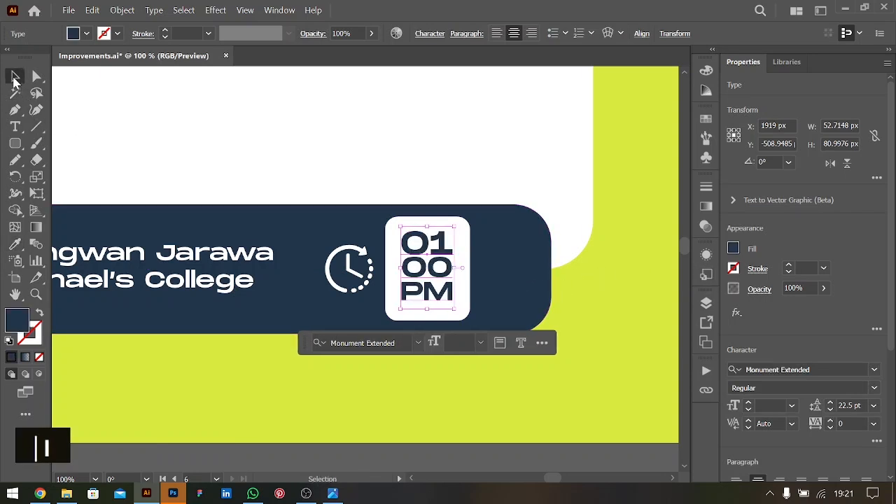
Review the whole redesigned flyer against the original flyer's content
key(ctrl+0)
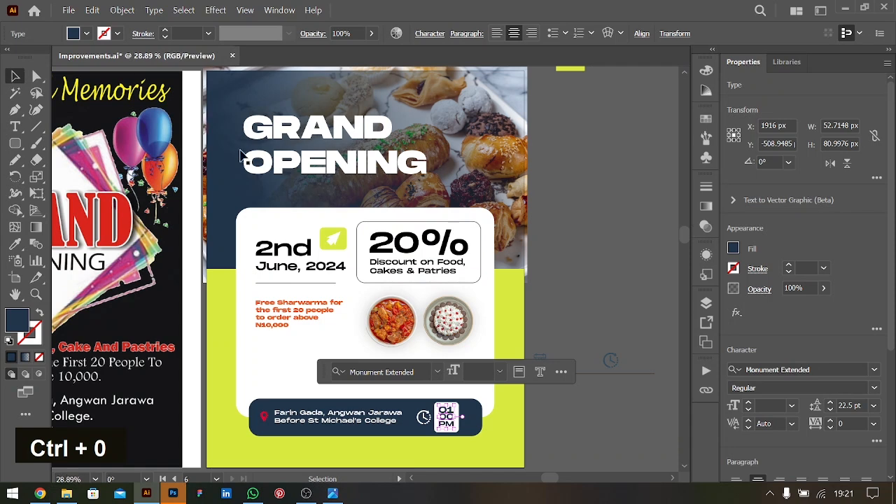
click(574, 329)
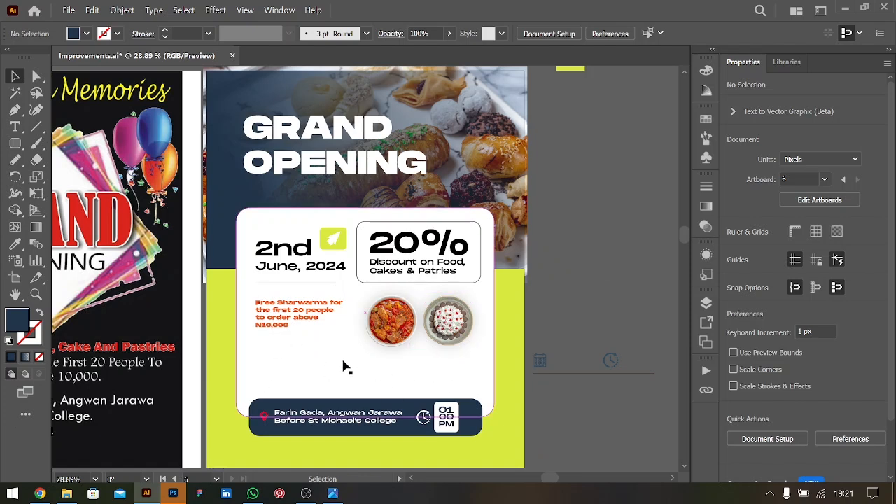
scroll(345, 368, left, 6)
scroll(345, 368, down, 1)
scroll(345, 367, down, 1)
scroll(495, 299, up, 2)
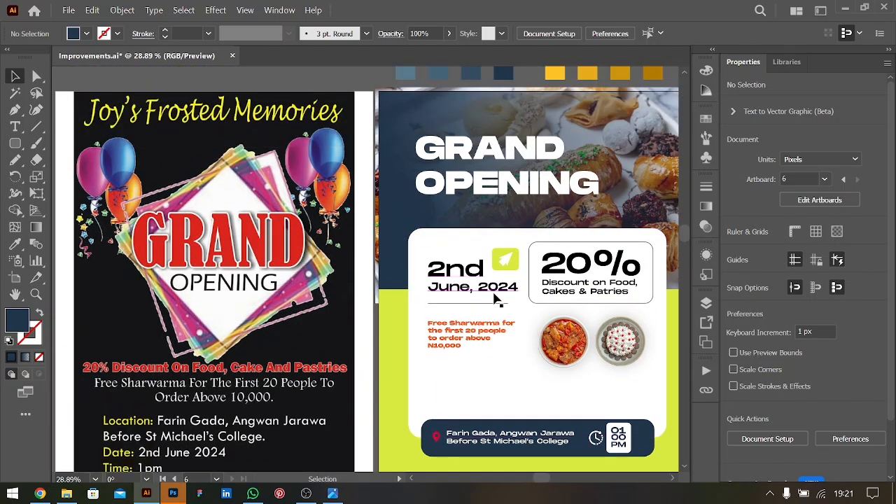
scroll(495, 299, right, 1)
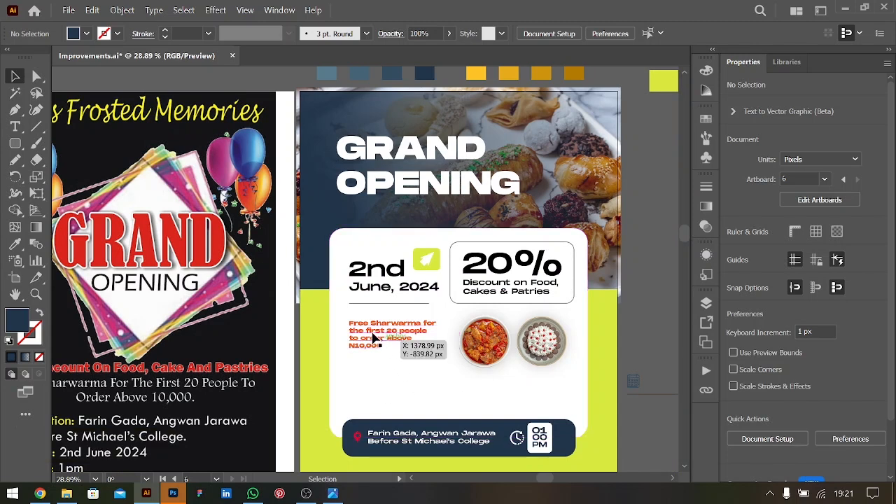
Switch to ChatGPT in Chrome and start a message saying "I have a friend that is lunching her restaurant business this Sunday"
click(40, 494)
click(315, 19)
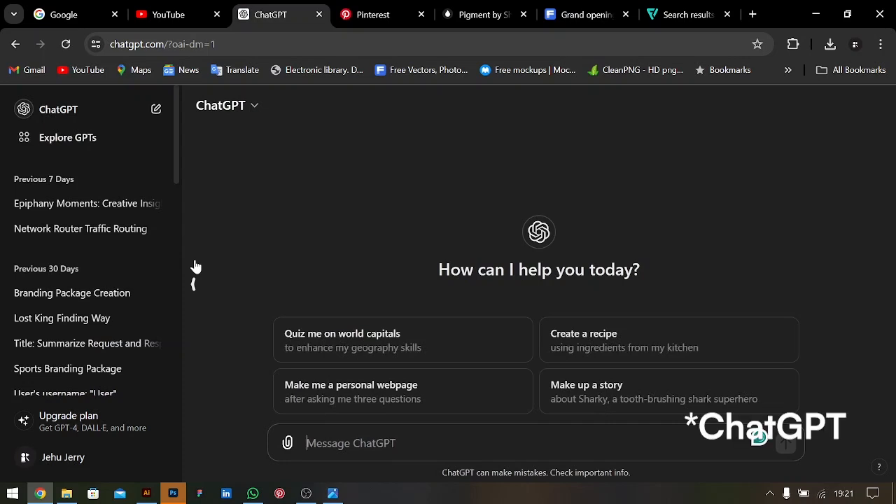
key(Caps_Lock)
key(shift)
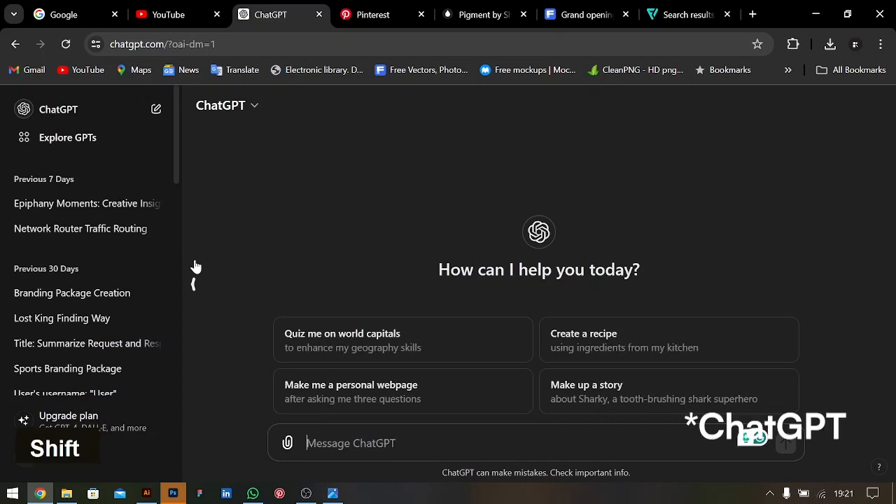
text(I have a )
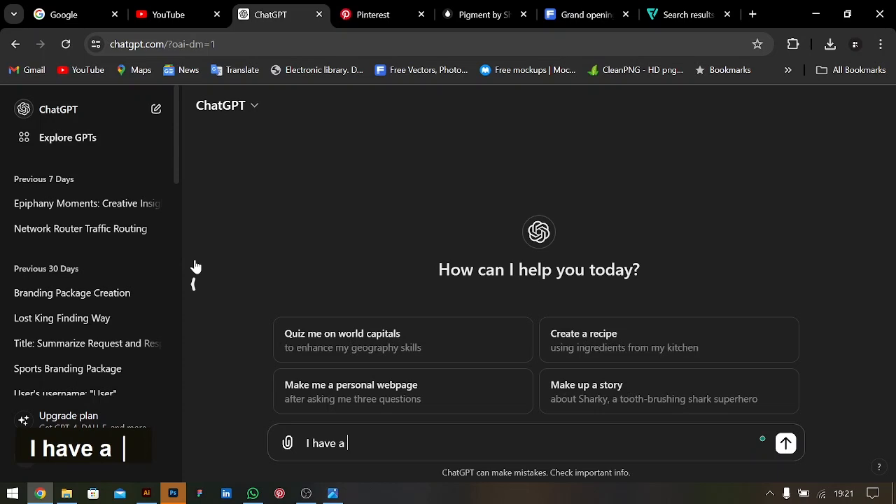
text(friend )
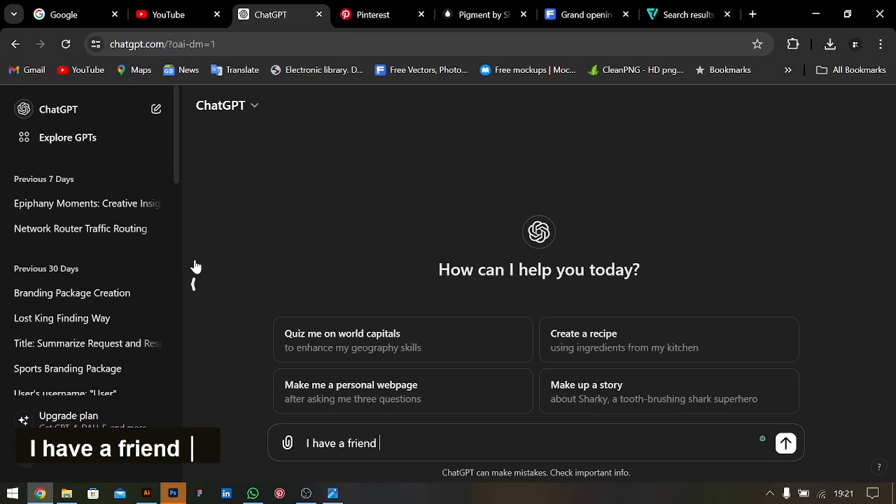
text(that is )
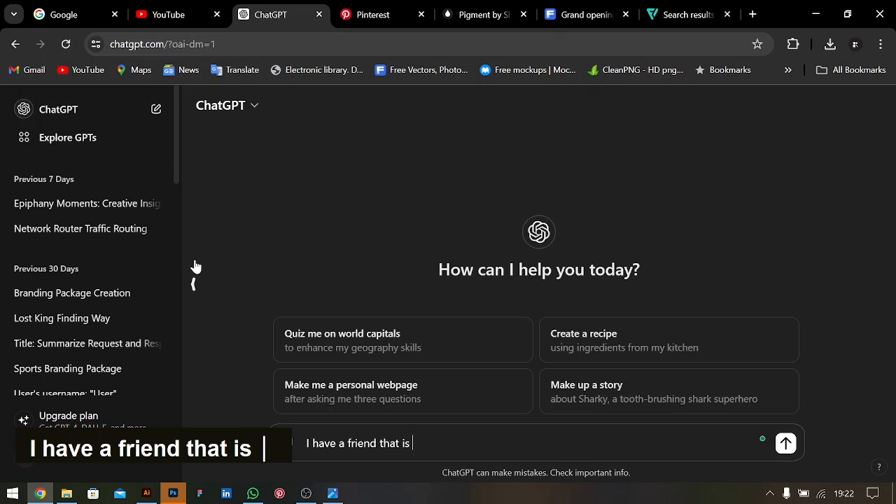
text(lunching her)
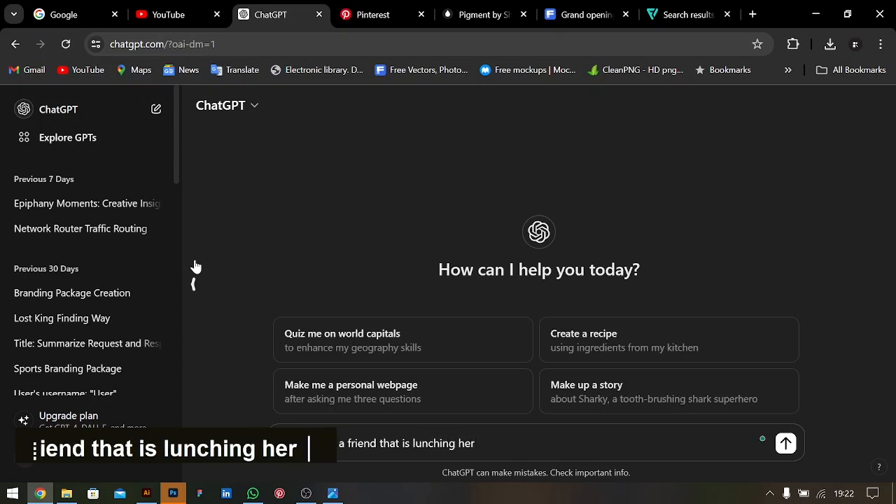
text( restua)
text(rant business this sunday)
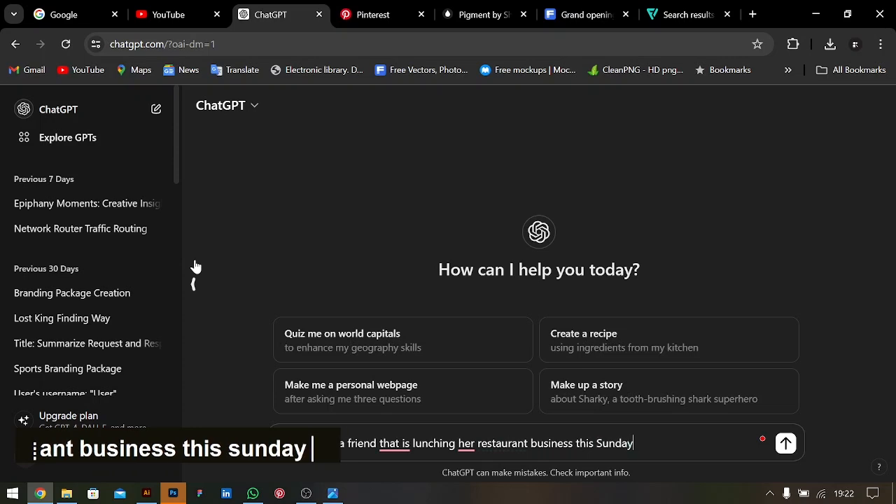
Continue the message with her hosting a grand opening ceremony and a request for some content to complete the design being done for her
text(, and )
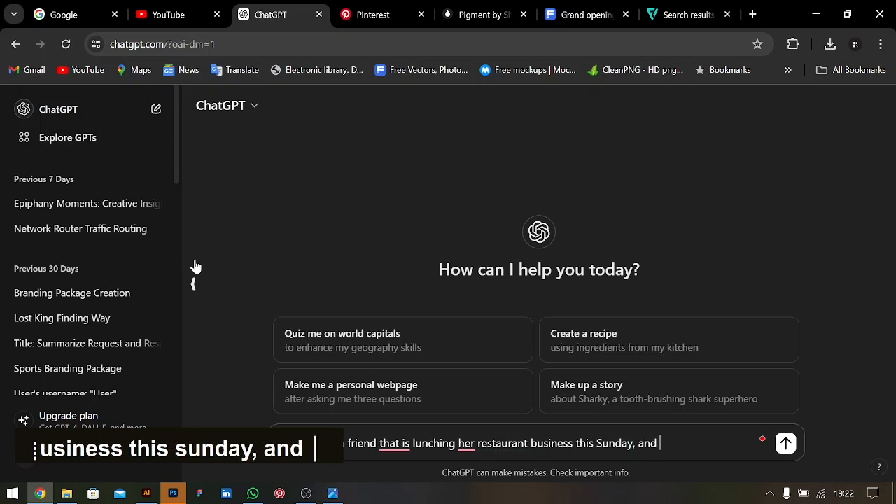
text(she is )
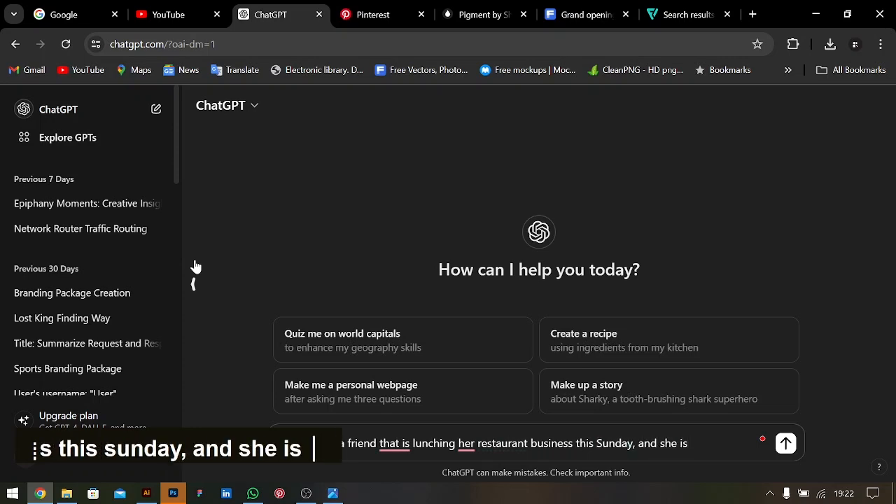
text(hosting a )
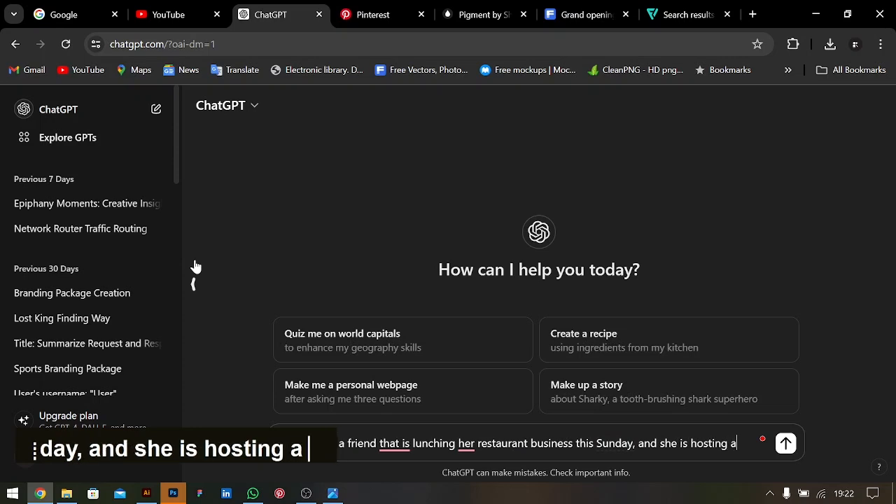
text(grand opening ceremony)
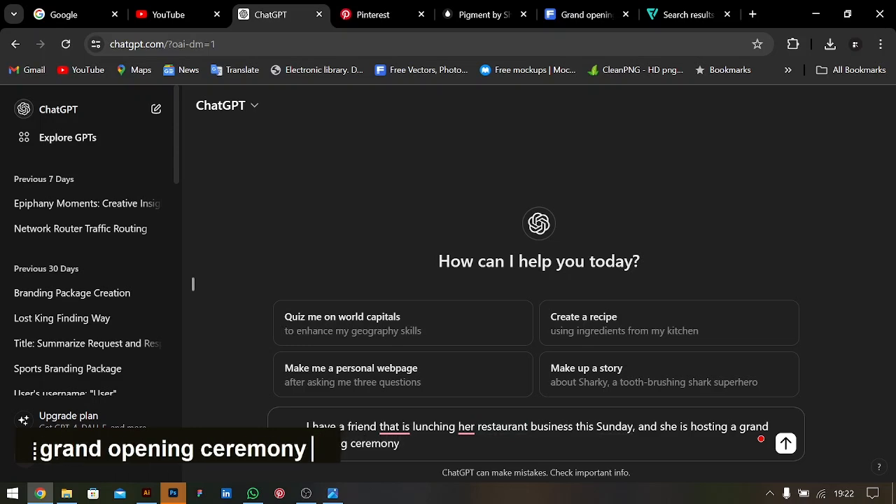
text(want you to come up with )
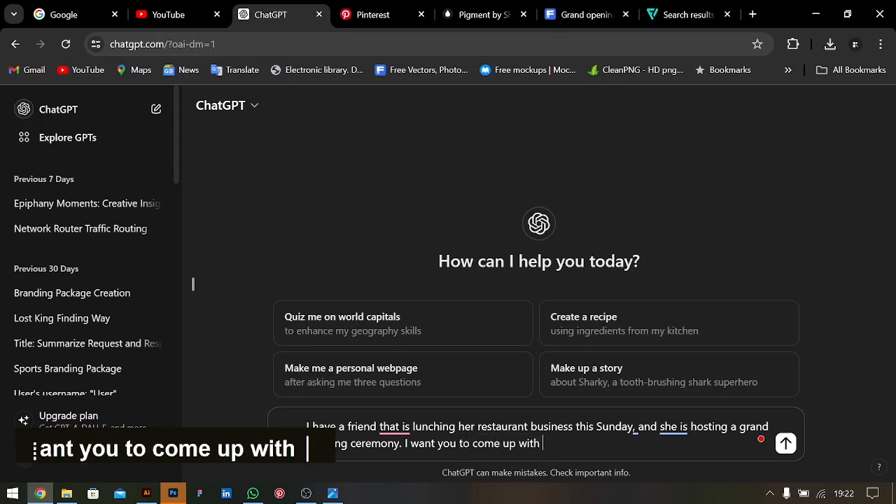
text(some content to)
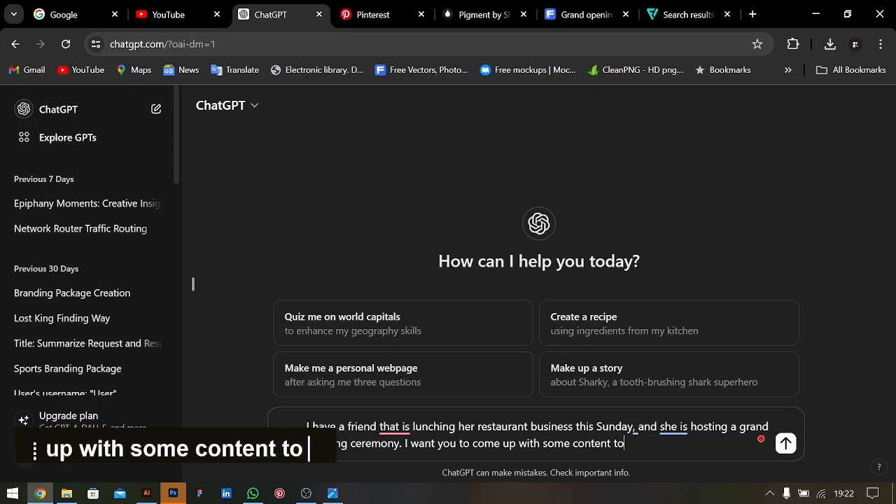
text( complete )
text(the design )
text(i am)
text(oing fr her.)
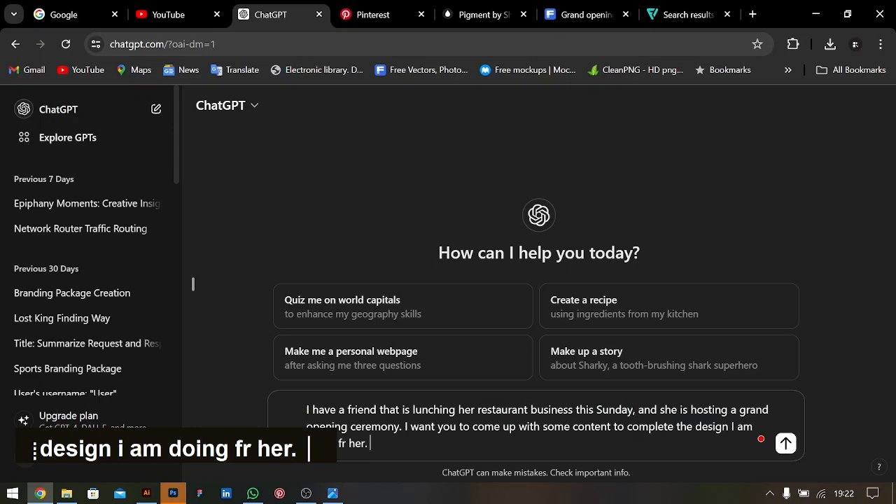
Add to the message that she provided the address, time, venue and discount
text( She pro)
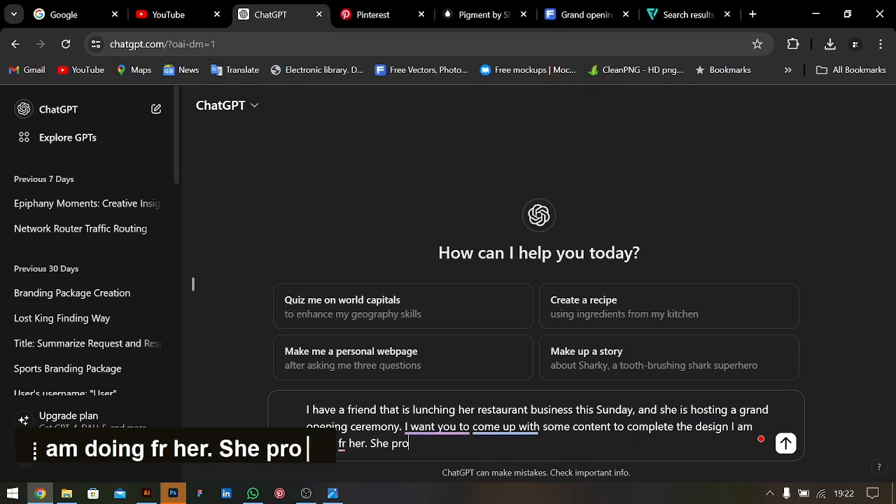
text(vided me with the )
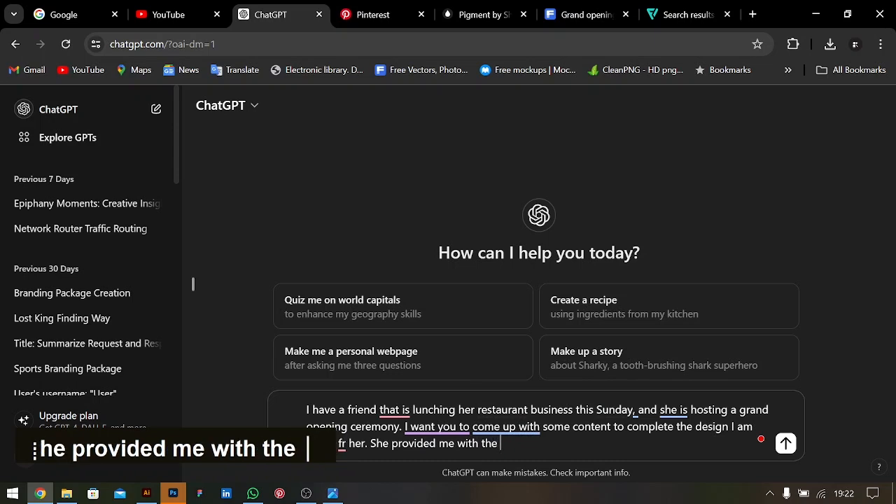
text(address, time , venue and)
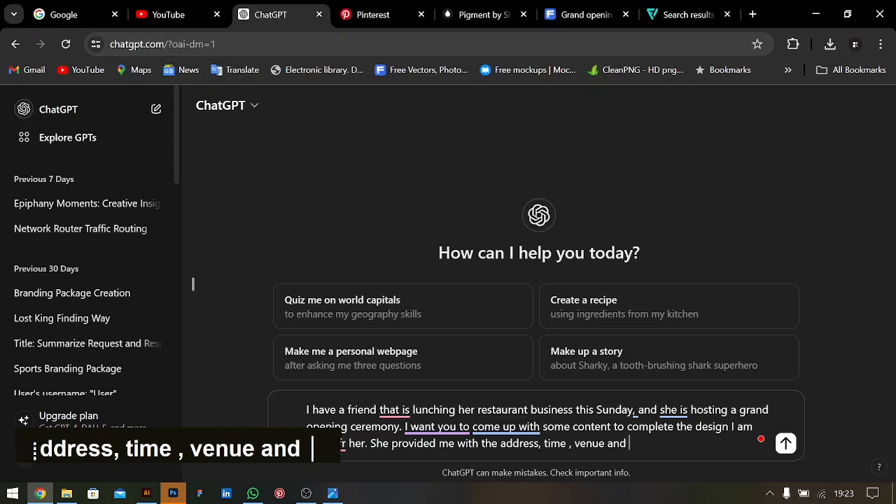
text( disco)
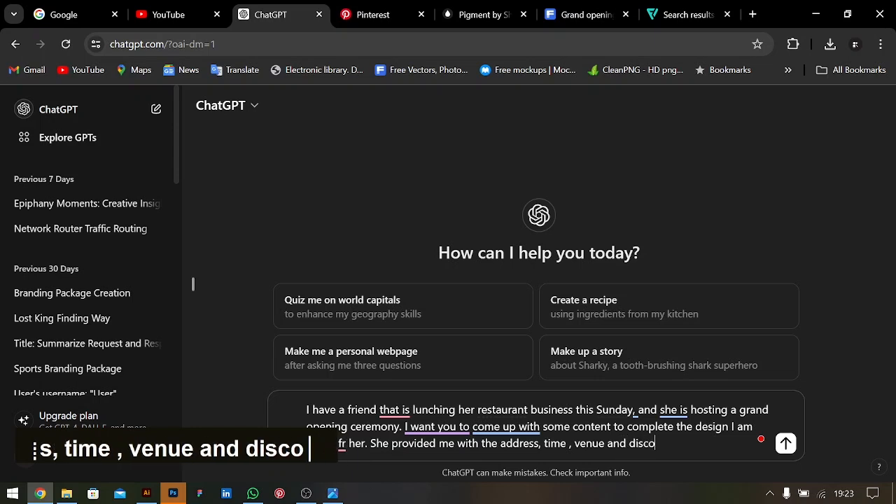
text(unt. So)
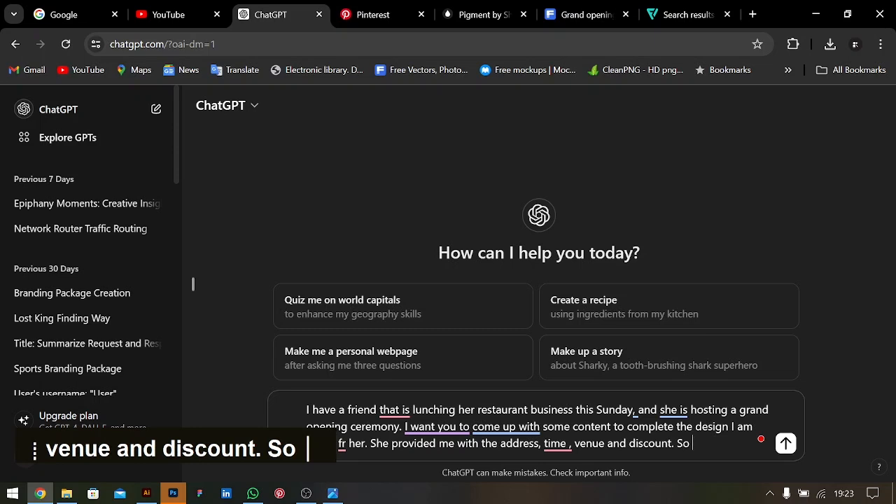
End the message with the request "So provide me some content to use for the design."
text( provide)
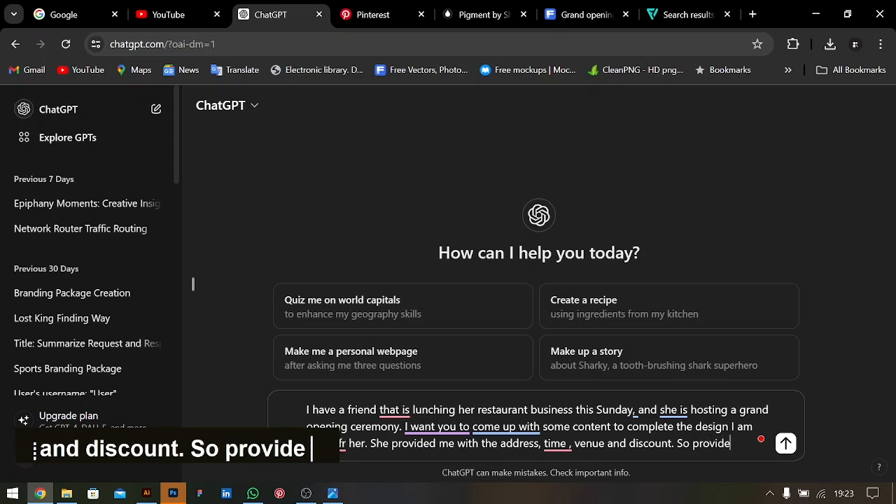
text( me some content )
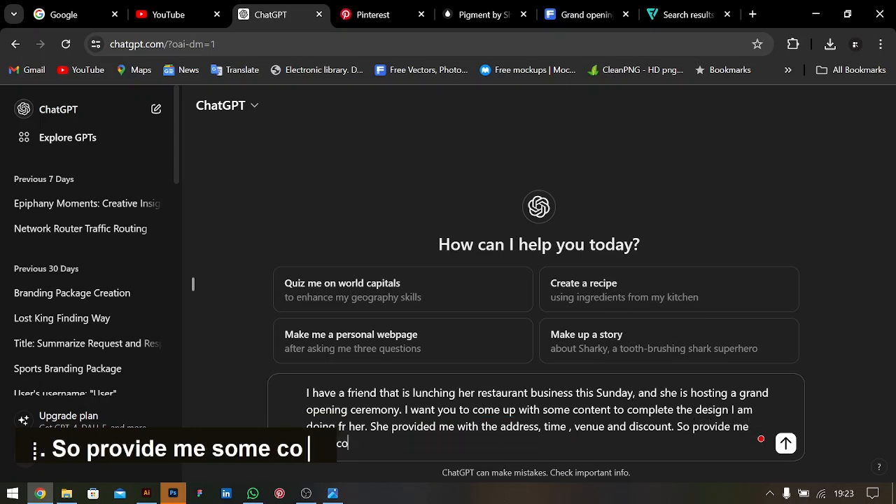
text(to use to)
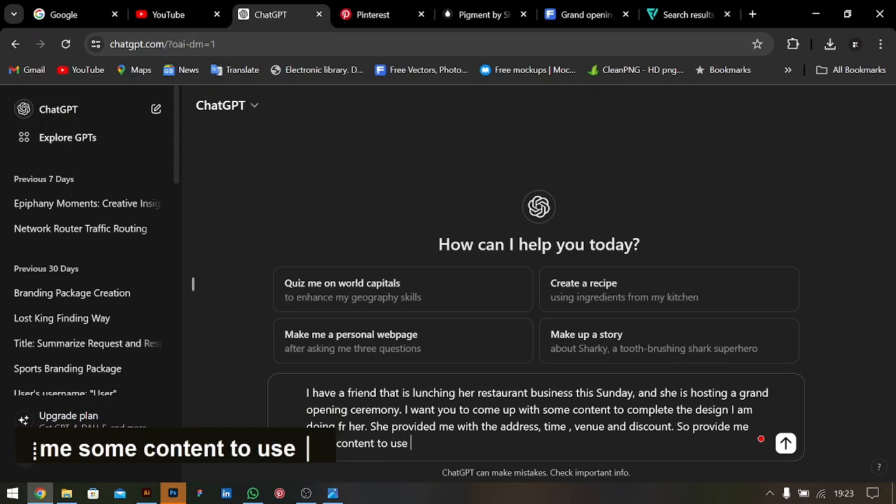
key(BackSpace)
key(BackSpace)
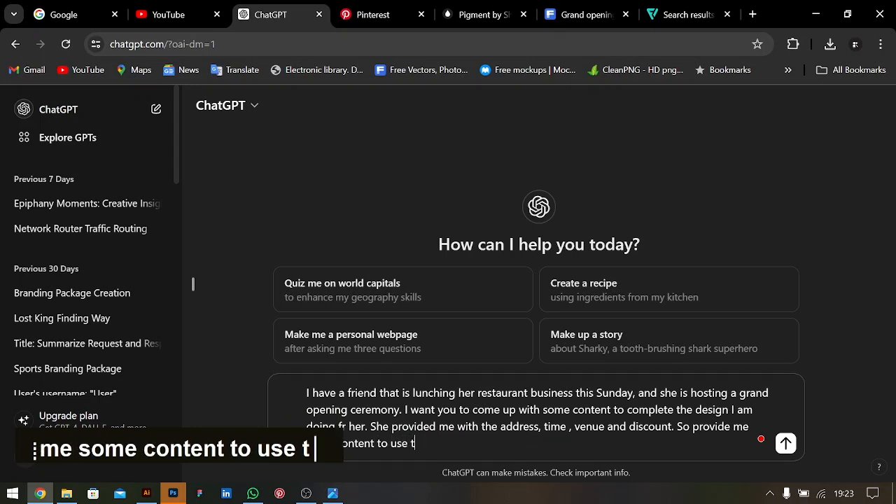
key(BackSpace)
text(f)
key(BackSpace)
key(BackSpace)
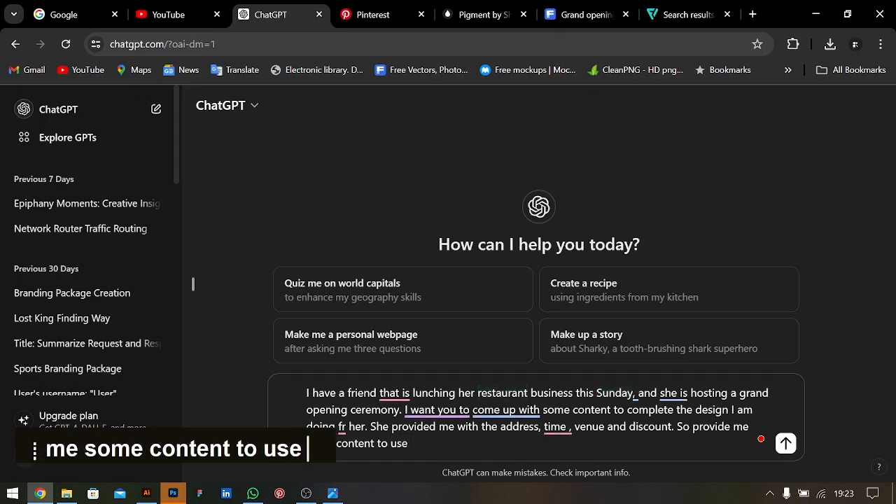
text(for the d)
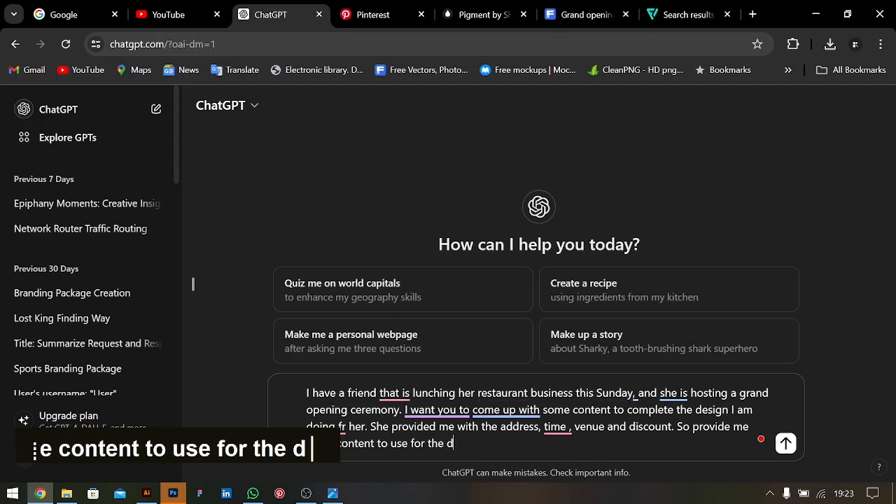
text(esign.)
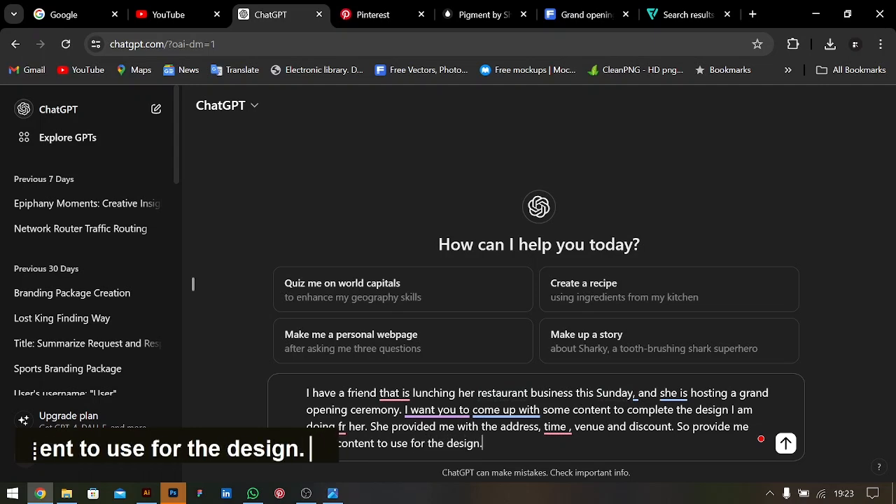
Apply the Grammarly corrections "who is", "time," without the extra space, and "I was hoping you could" before "provide"
mouse_move(394, 392)
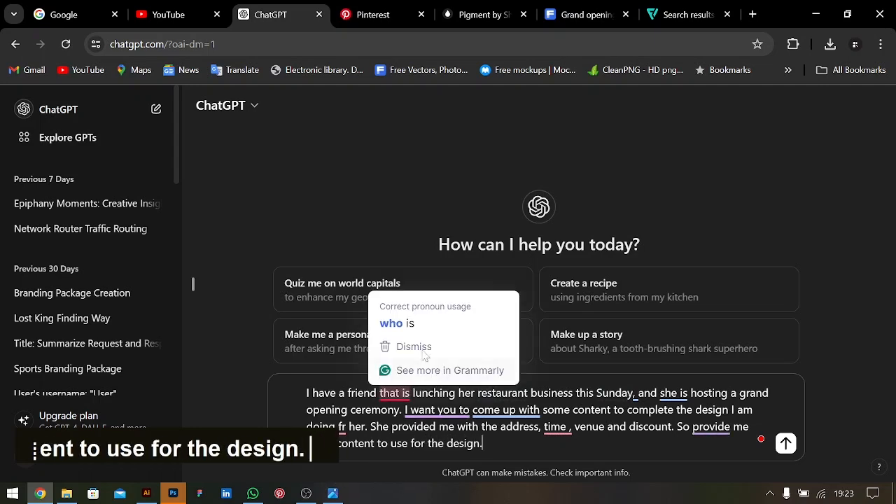
click(397, 324)
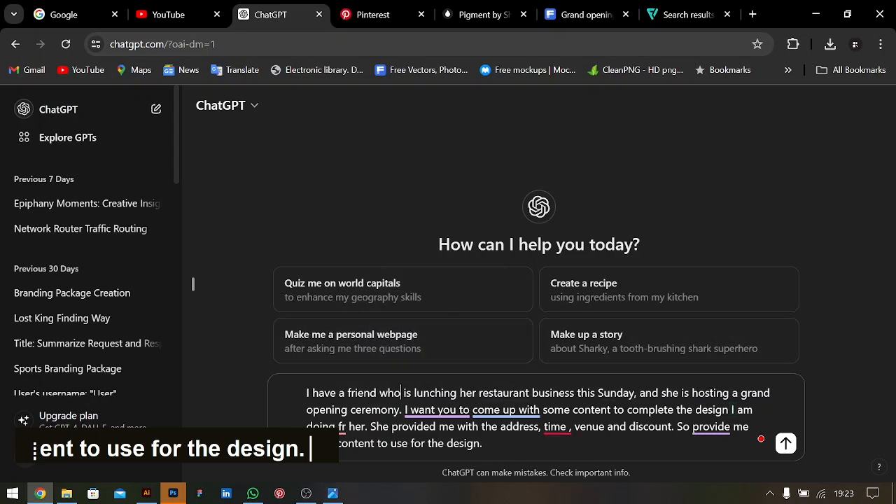
mouse_move(556, 427)
click(583, 359)
mouse_move(708, 427)
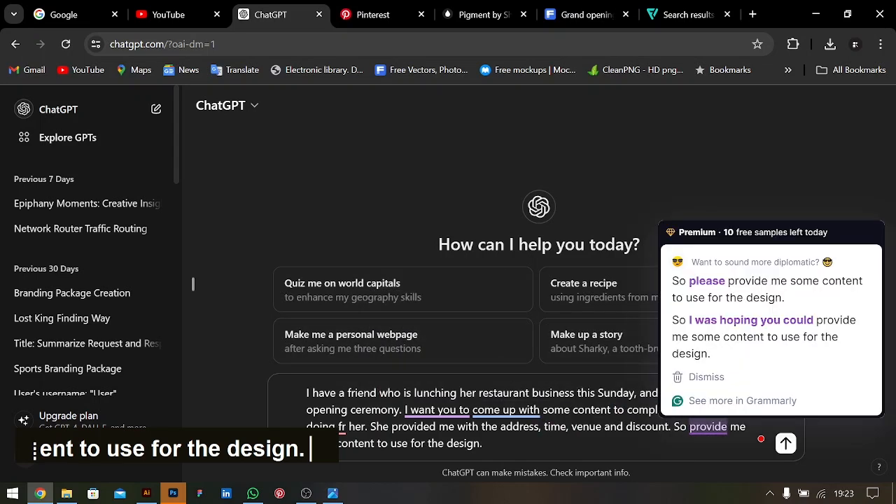
click(729, 338)
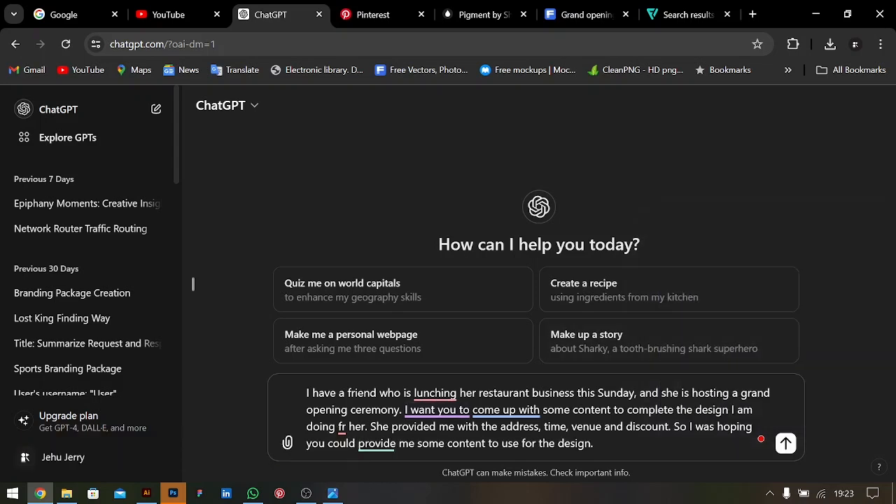
Correct the remaining wording to "I was hoping you could come up with", "launching" and "for her", and send the message
mouse_move(434, 397)
click(467, 314)
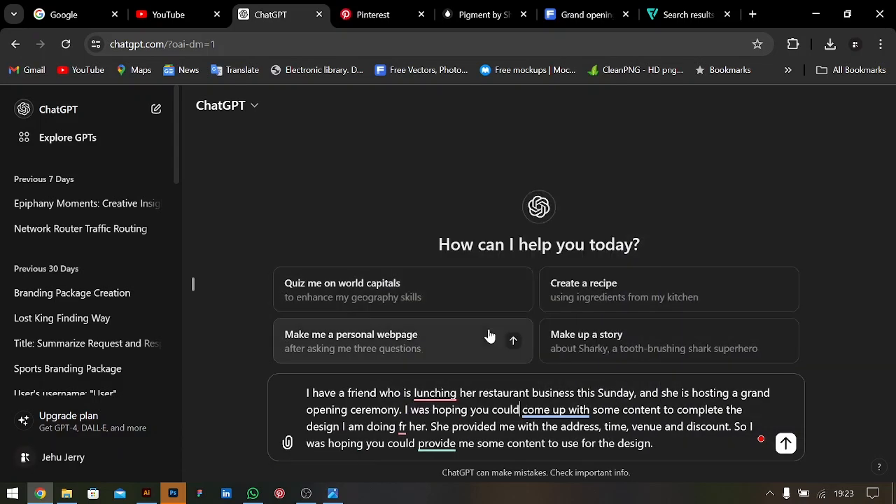
mouse_move(434, 393)
click(455, 323)
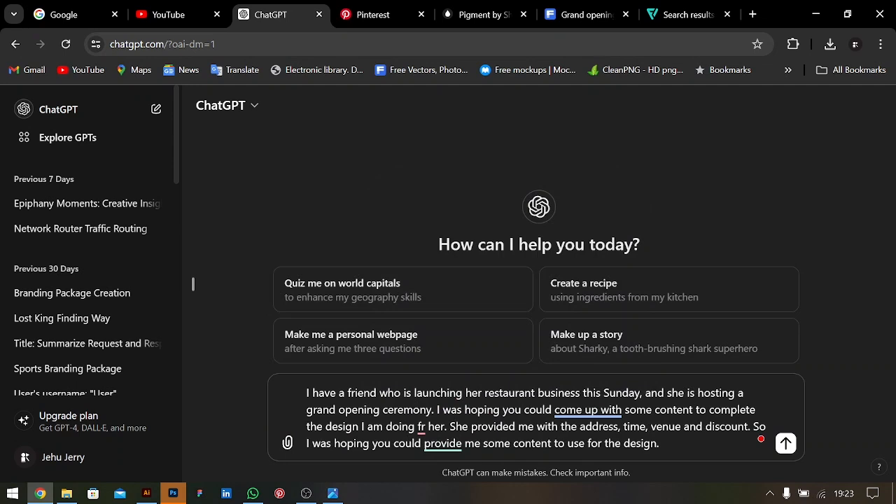
mouse_move(421, 426)
click(456, 333)
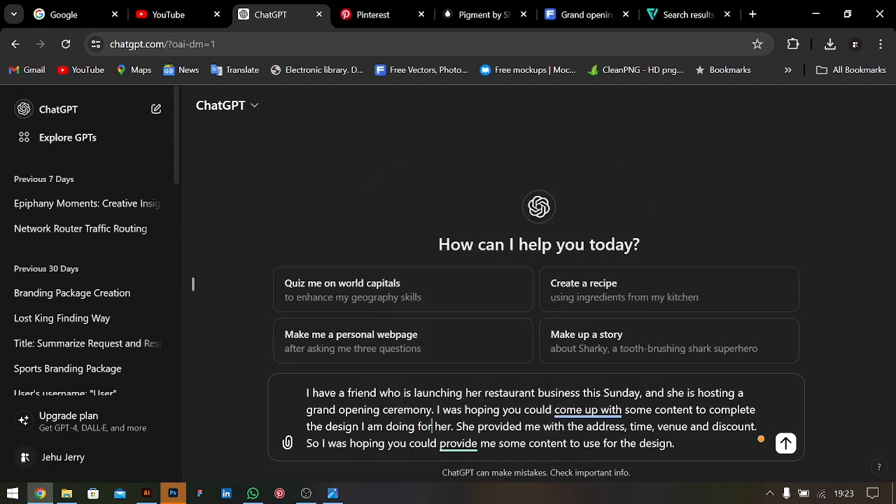
key(Return)
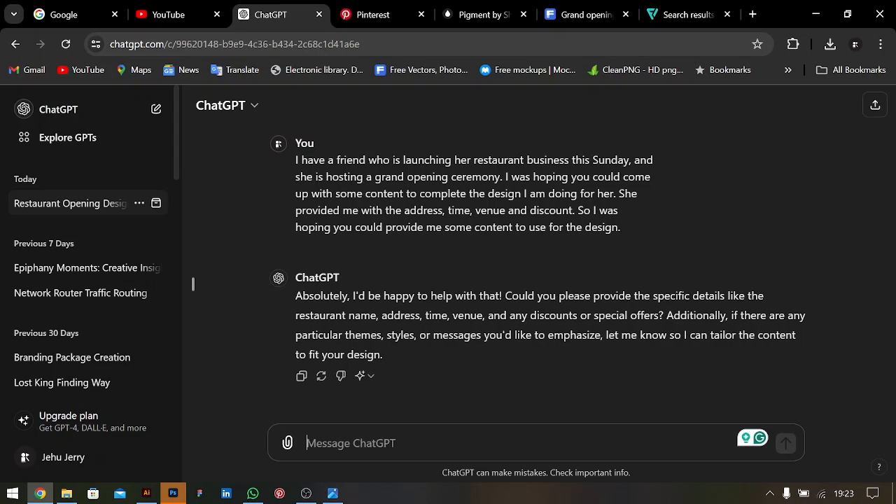
text(I)
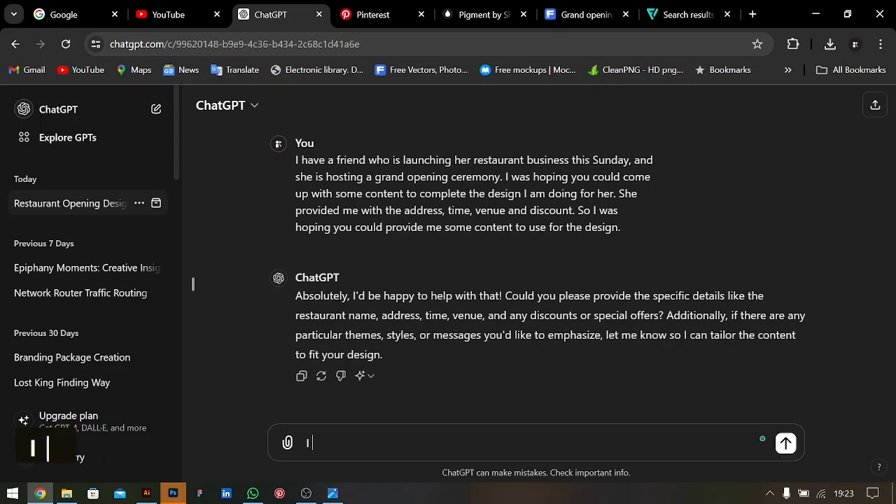
text( want you)
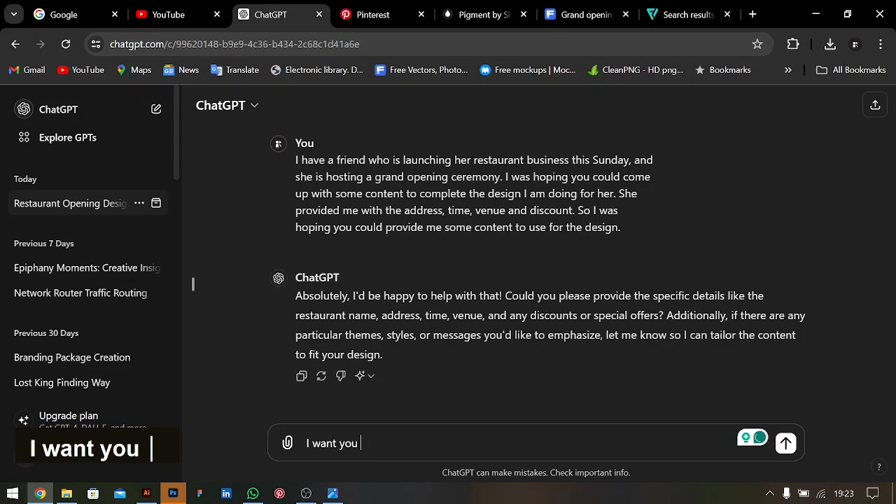
key(ctrl+a)
text(c)
key(BackSpace)
Start the reply to ChatGPT with "Joys Cake is the name, 1pm,"
text(Joys )
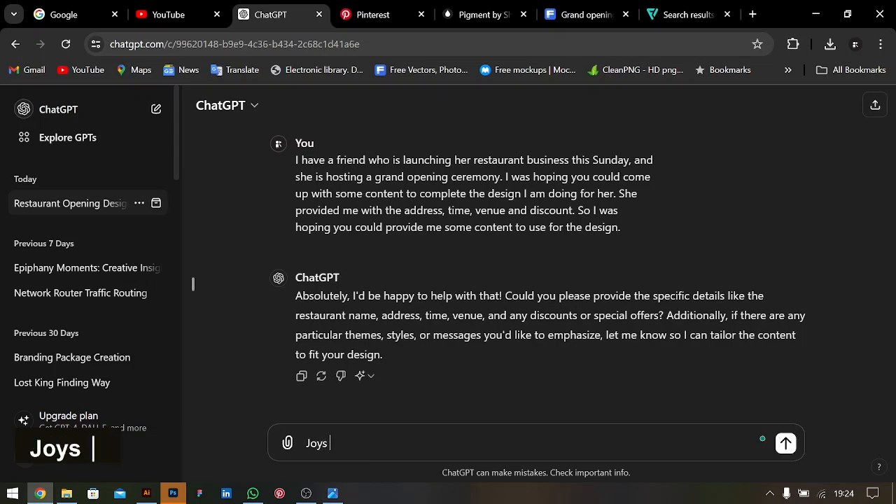
text(Cake )
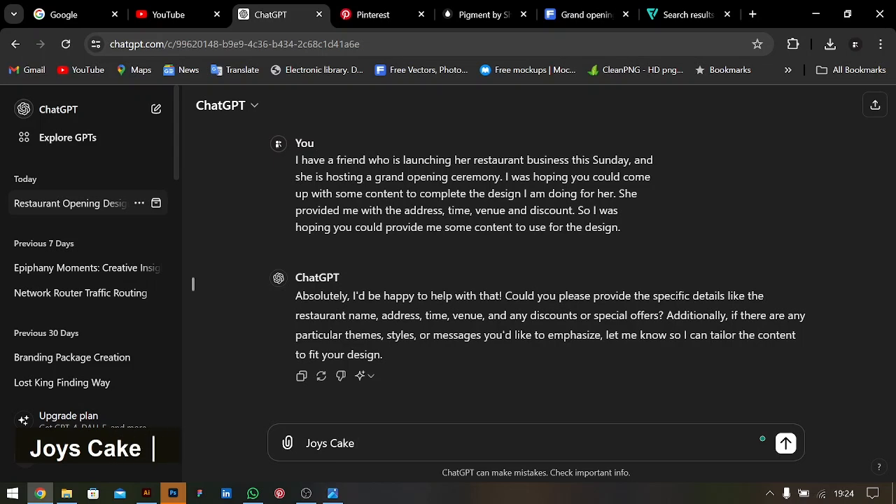
text(is )
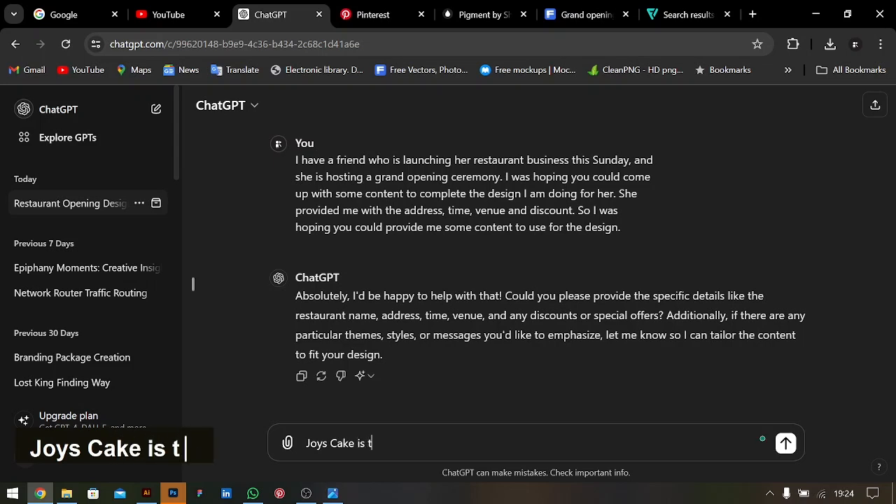
text(the name,)
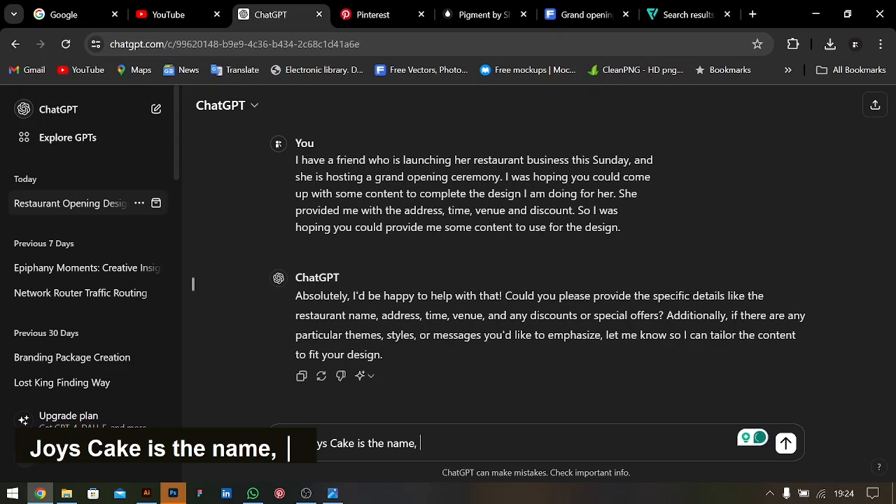
text(1pm,)
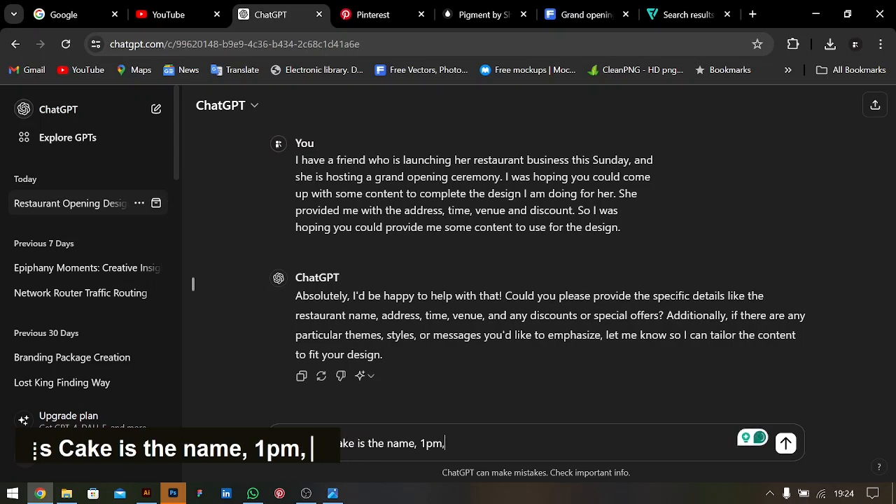
Insert "Jos nigeria," before "1pm," in the reply
key(ctrl+Left)
key(ctrl+Left)
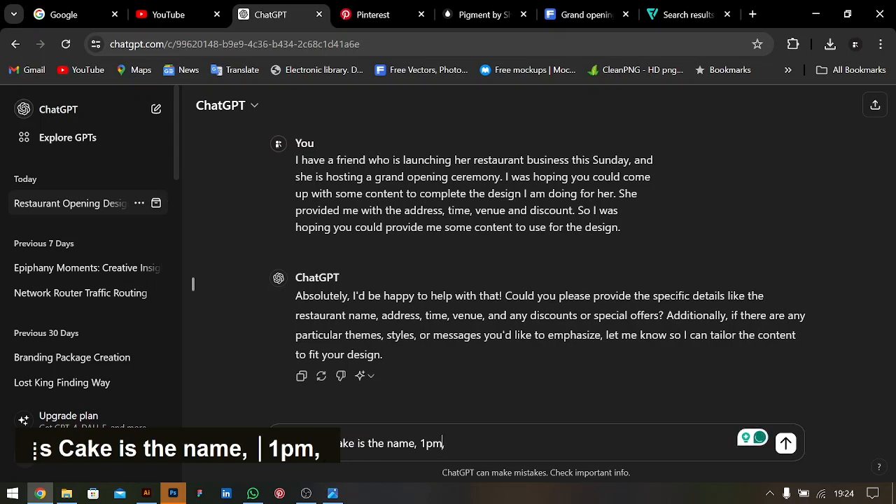
text(Jos nai)
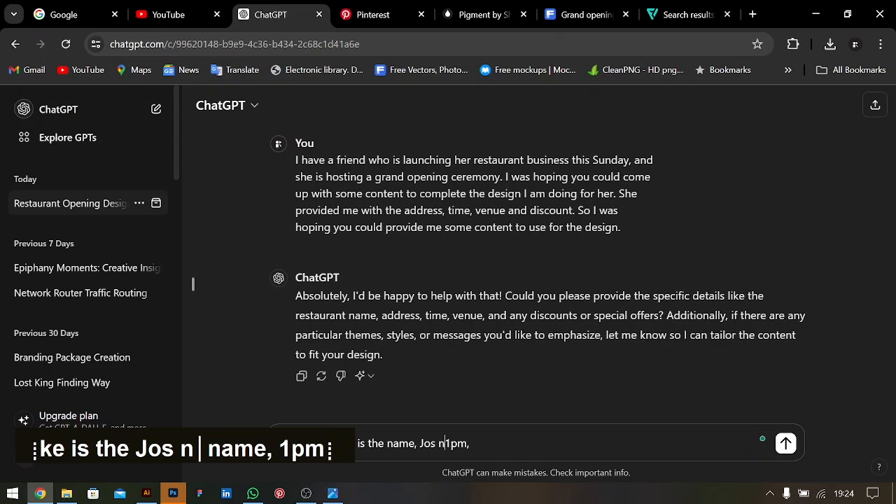
key(BackSpace)
key(BackSpace)
text(igeria)
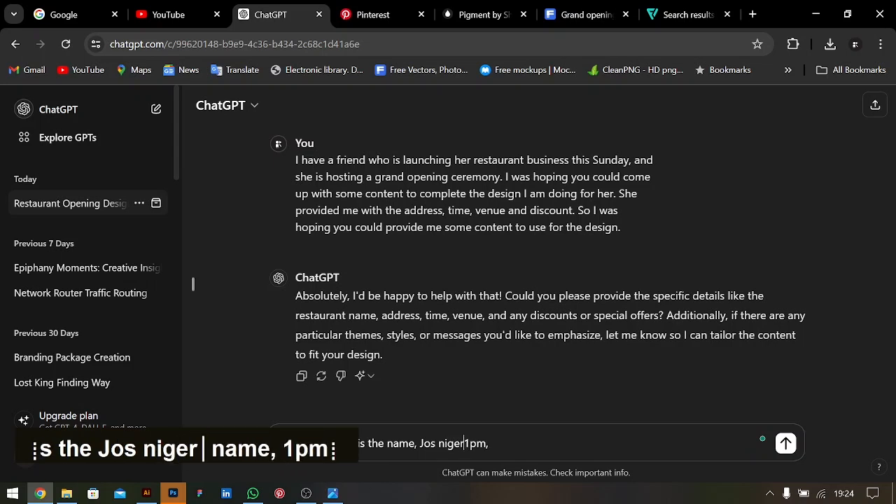
key(BackSpace)
text(,)
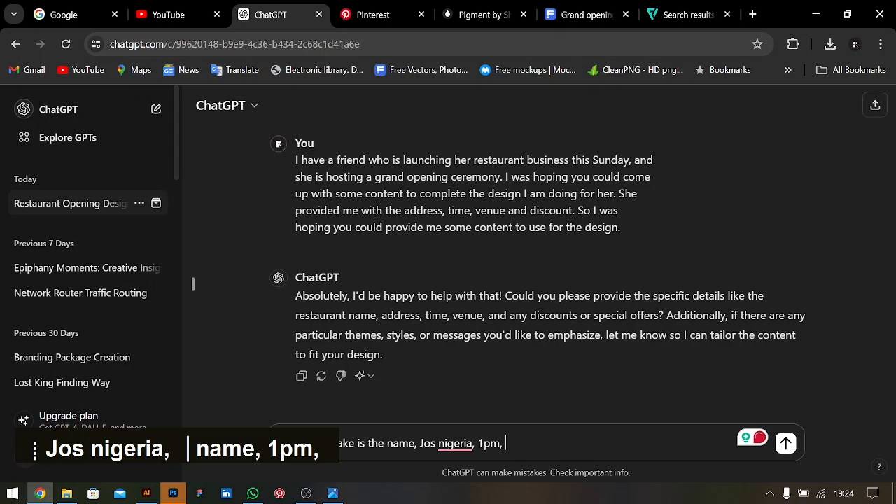
End the reply with "20% discount, and there is no theme", accept the suggested correction for "nigeria", and send it
text(20% )
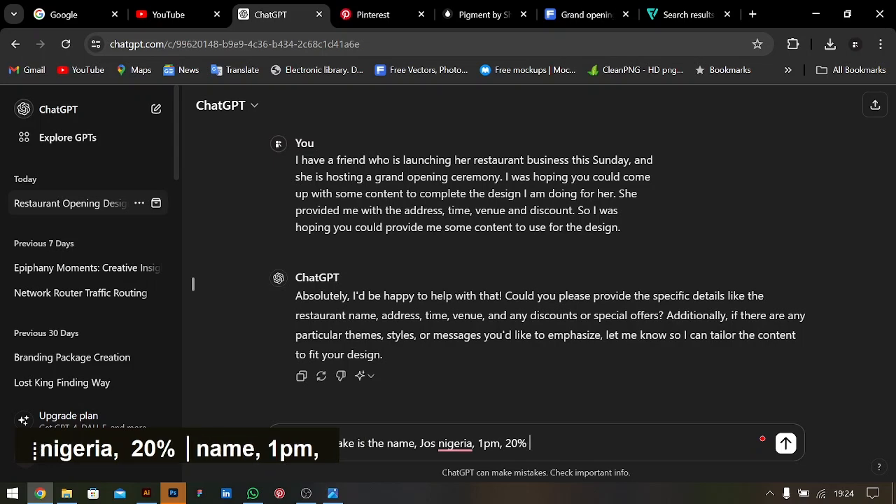
text(discount,)
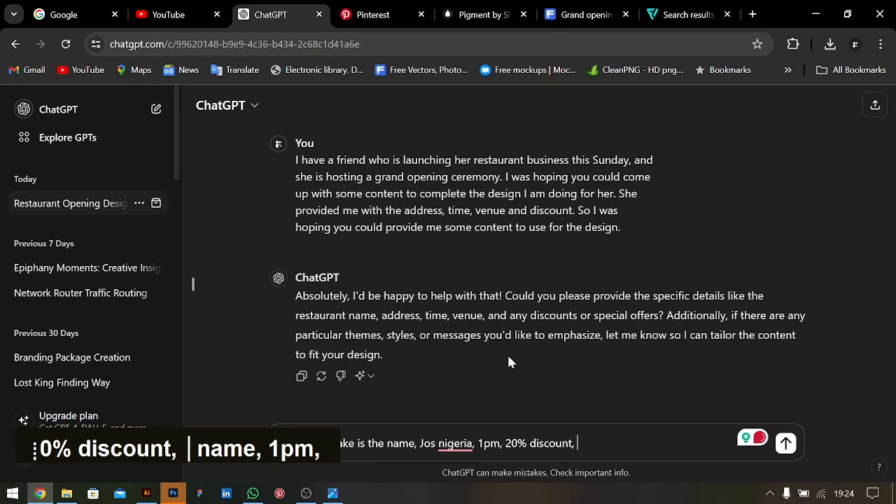
text(and there is no)
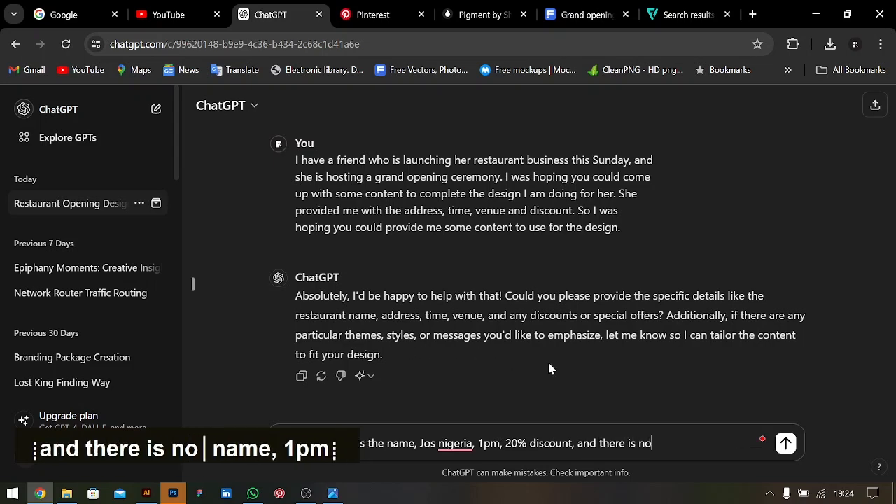
text( theme)
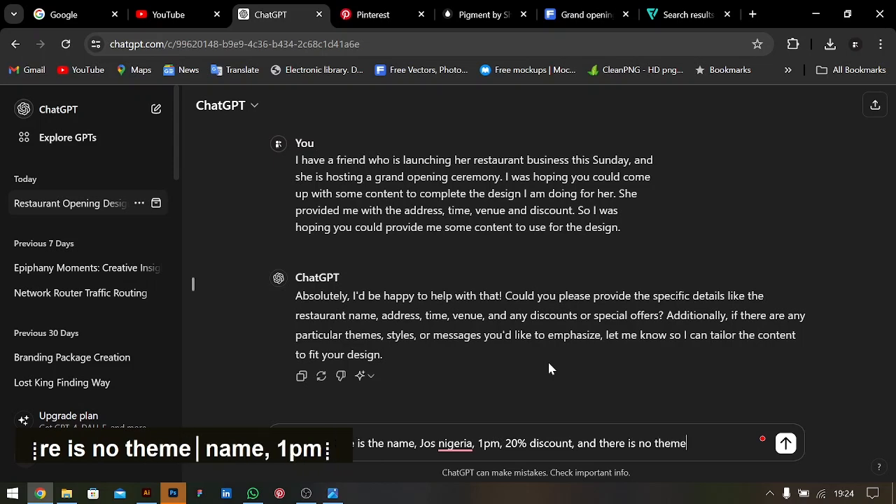
mouse_move(455, 443)
click(460, 350)
key(Return)
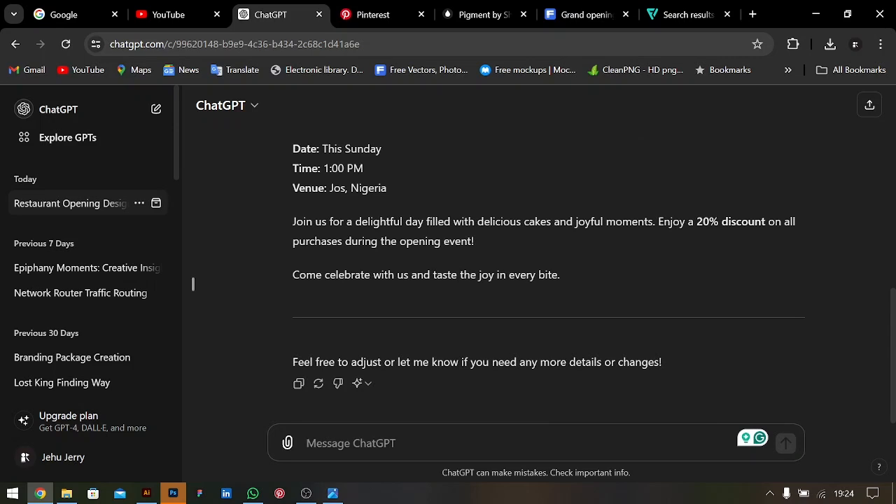
Copy "Join us for a delightful day filled with delicious cakes and joyful moments." from the answer and switch to Illustrator
drag(292, 222, 654, 221)
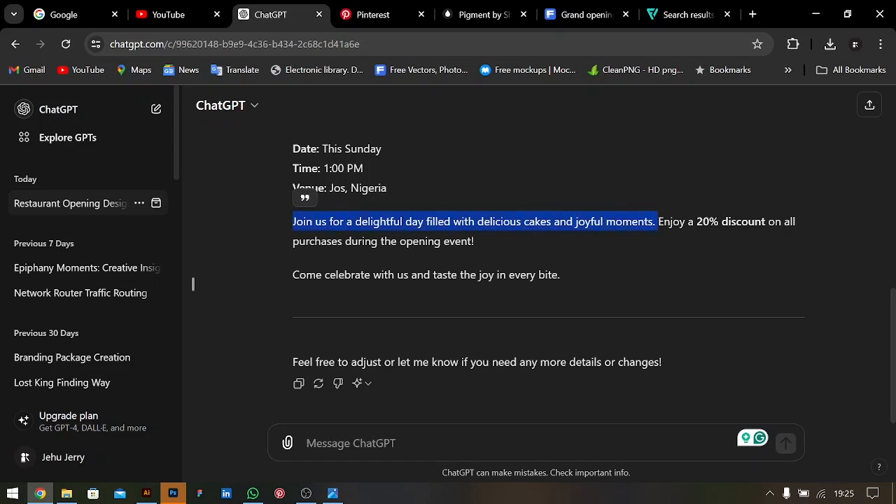
key(ctrl+c)
key(alt)
key(alt)
key(alt)
key(alt)
key(alt)
key(alt)
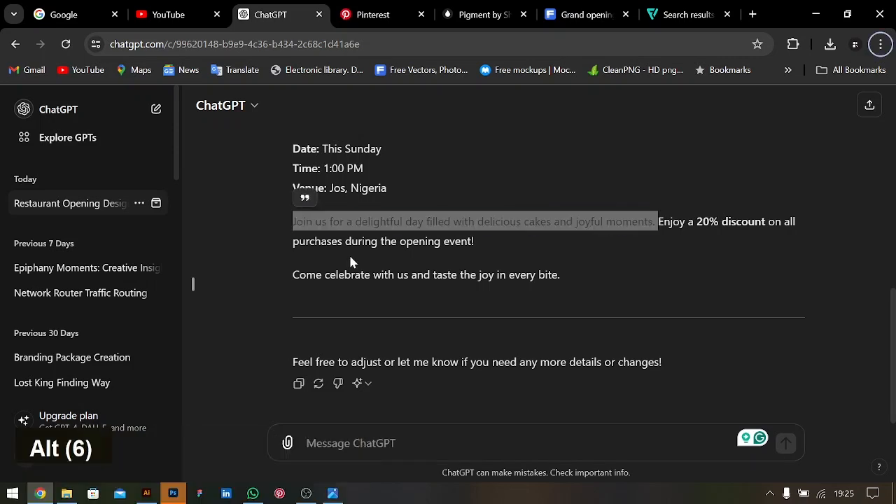
key(alt+Tab)
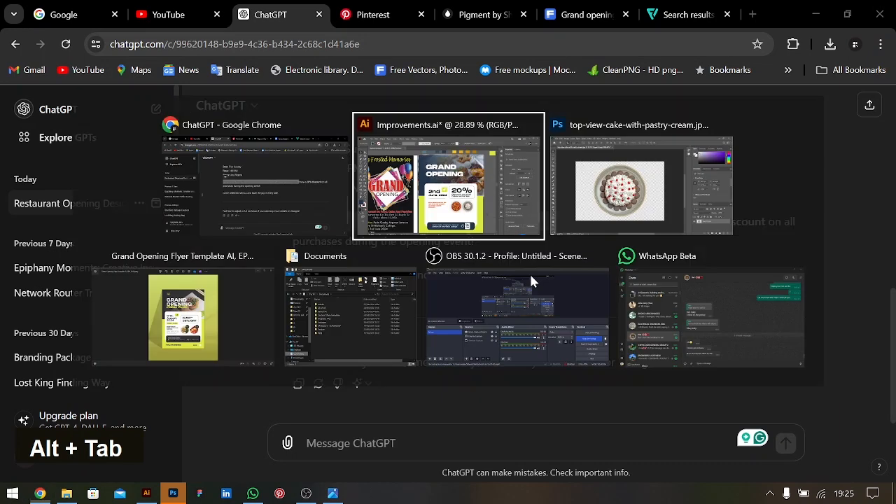
Duplicate the orange Free Sharwarma text just below itself and replace the copy's wording with the copied sentence
drag(394, 356, 401, 371)
double_click(402, 371)
key(ctrl+a)
key(ctrl+v)
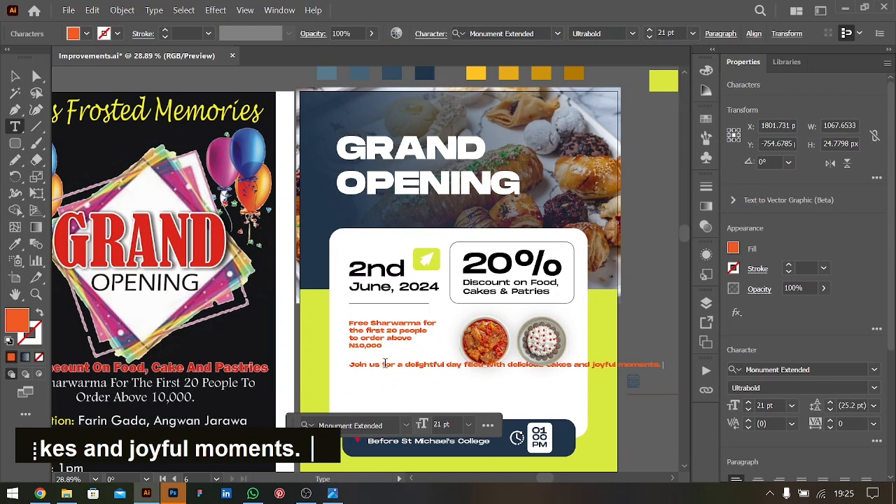
Break the sentence after "Join us" and enlarge those two words to 59 pt
click(382, 364)
key(Return)
key(Left)
key(shift+Up)
key(ctrl+shift+period)
key(ctrl+shift+period)
key(ctrl+shift+period)
key(ctrl+shift+period)
key(ctrl+shift+period)
key(ctrl+shift+period)
key(ctrl+shift+period)
key(ctrl+shift+period)
key(ctrl+shift+period)
key(ctrl+shift+period)
key(ctrl+shift+period)
key(ctrl+shift+period)
key(ctrl+shift+period)
key(ctrl+shift+period)
key(ctrl+shift+period)
key(ctrl+shift+period)
key(ctrl+shift+period)
key(ctrl+shift+period)
key(ctrl+shift+period)
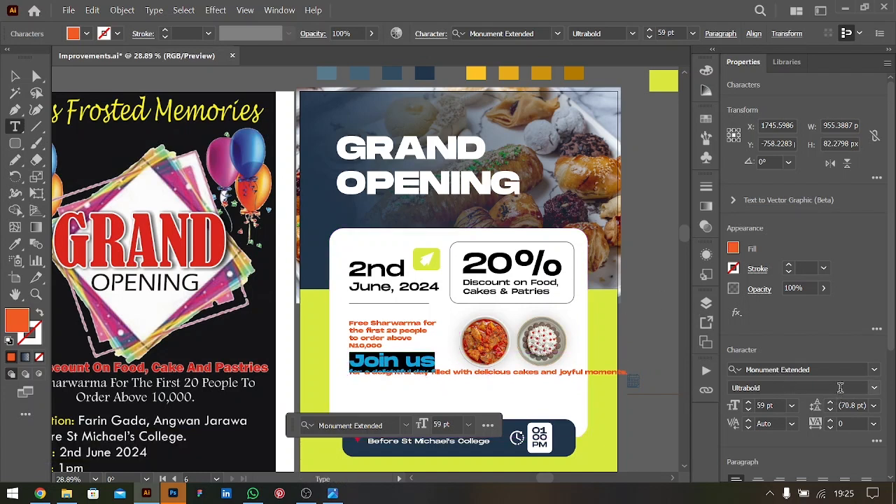
Change "Join us" to uppercase and set its size to 57 pt
click(157, 10)
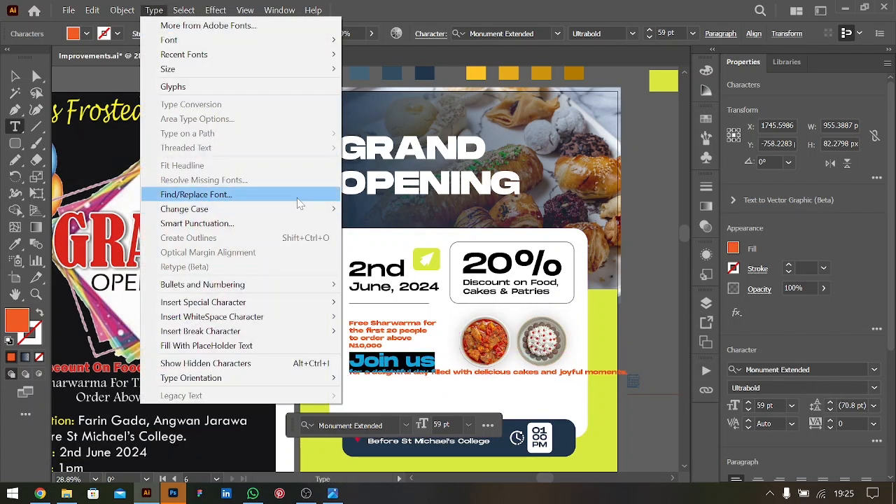
mouse_move(306, 209)
click(365, 209)
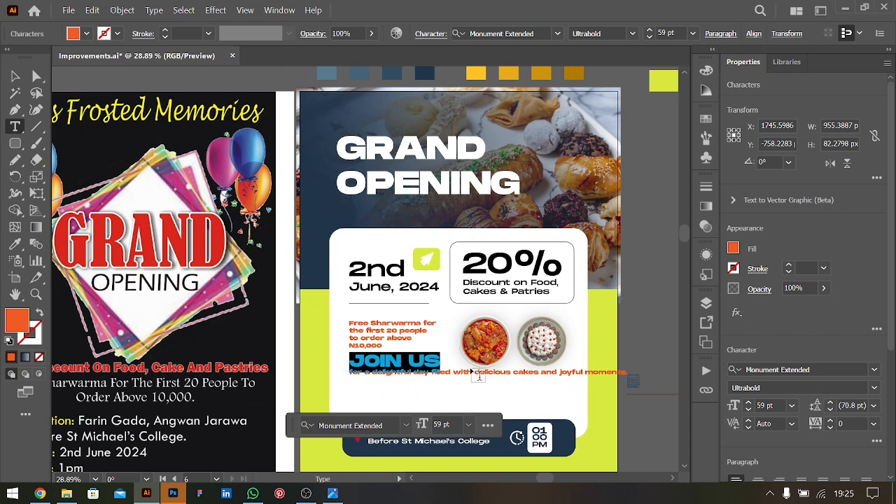
key(ctrl+shift+comma)
key(ctrl+shift+comma)
key(ctrl+shift+period)
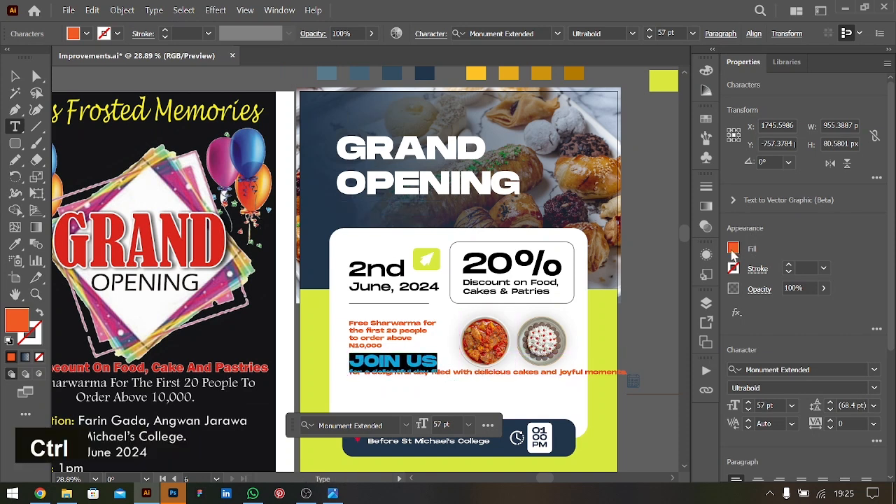
Fill the whole JOIN US text block with black
key(ctrl+a)
click(735, 249)
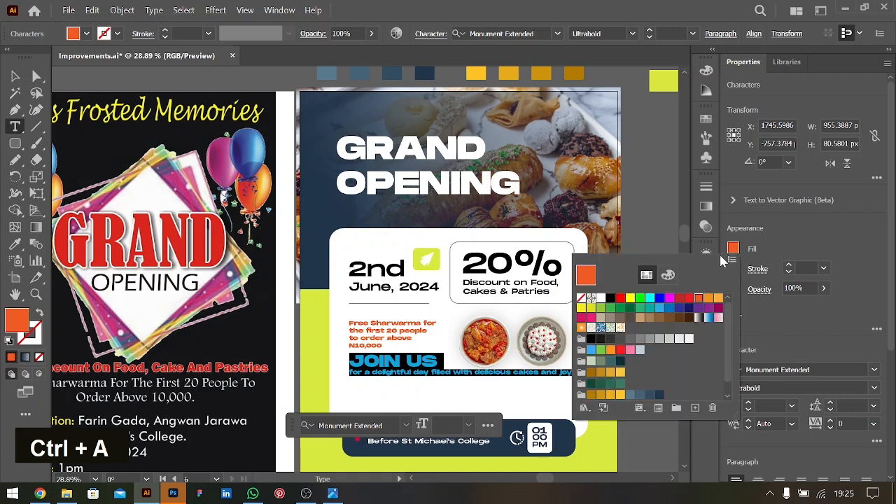
double_click(613, 299)
Set the sentence line under JOIN US to the Regular weight of Monument Extended
key(ctrl+equal)
key(ctrl+equal)
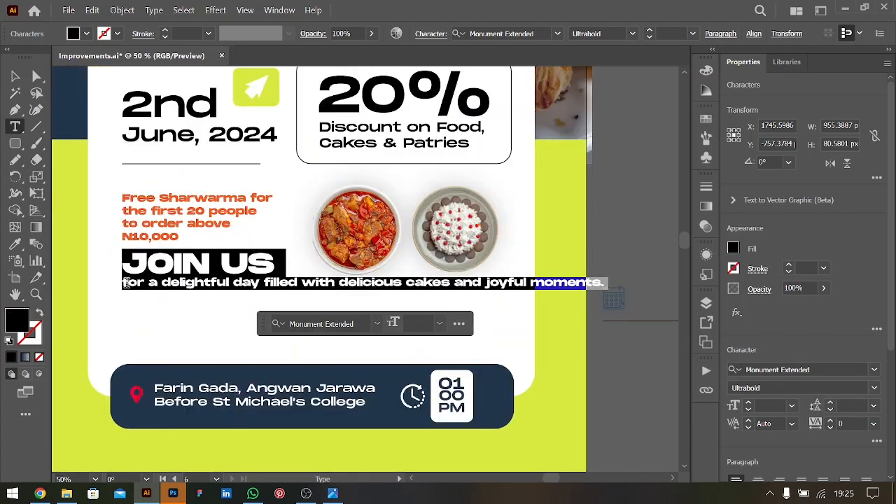
click(123, 283)
key(shift+Down)
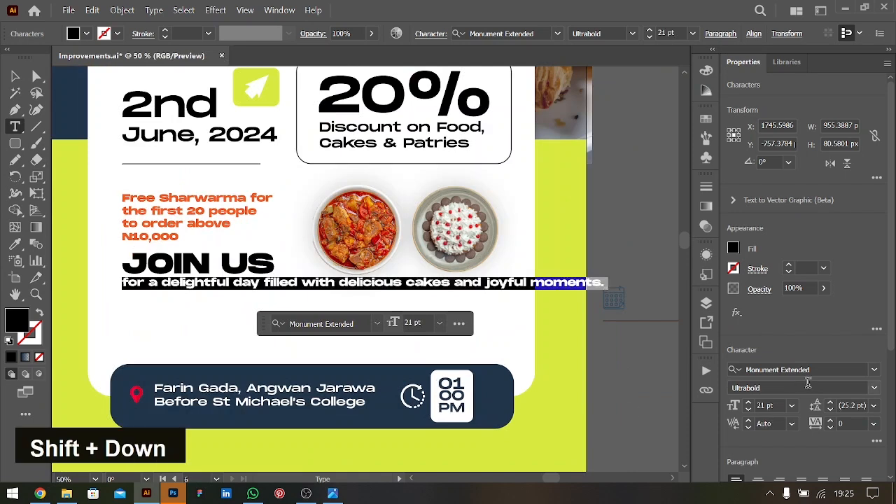
click(866, 385)
click(774, 403)
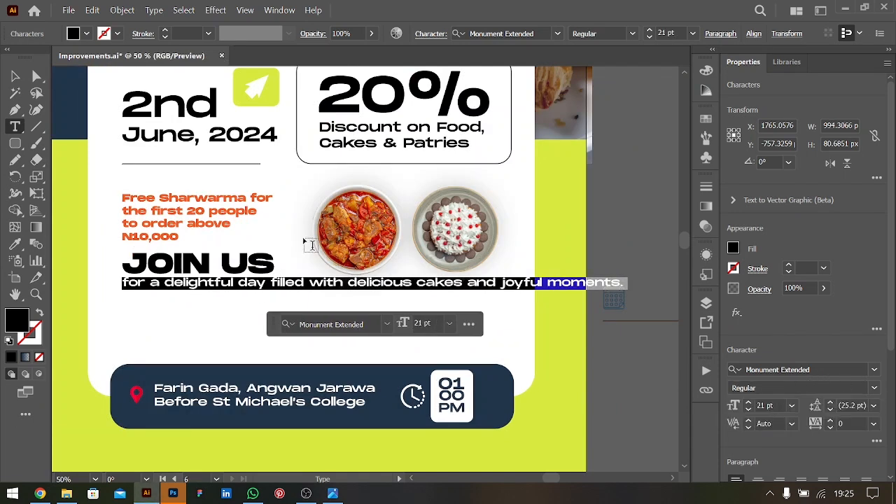
Break the sentence under JOIN US into three shorter lines
click(271, 281)
key(Return)
key(ctrl+Right)
key(ctrl+Right)
key(ctrl+Right)
key(Return)
key(ctrl+Right)
key(ctrl+Right)
key(ctrl+Right)
key(Return)
Move the JOIN US text block slightly down and set its sentence to 15 pt
click(15, 77)
drag(214, 263, 214, 282)
double_click(210, 329)
key(ctrl+shift+period)
key(ctrl+shift+period)
key(ctrl+shift+period)
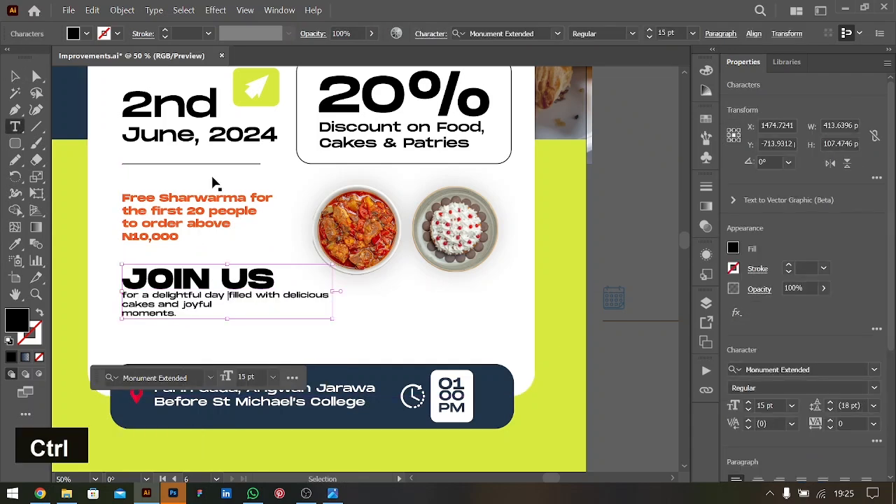
Split JOIN and US onto separate lines and tighten their leading to 52.4 pt
click(221, 278)
key(Return)
key(BackSpace)
key(shift+Up)
key(shift+Up)
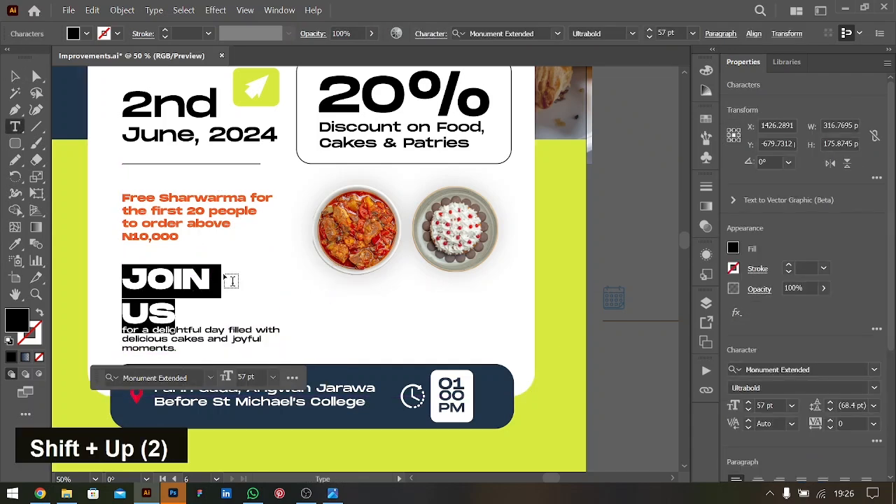
key(alt+Up)
key(alt+Up)
key(alt+Up)
key(alt+Up)
Enlarge the word US to 95 pt so it spans the width of JOIN
key(ctrl+Left)
key(ctrl+shift+period)
key(ctrl+shift+period)
key(ctrl+shift+period)
key(ctrl+shift+period)
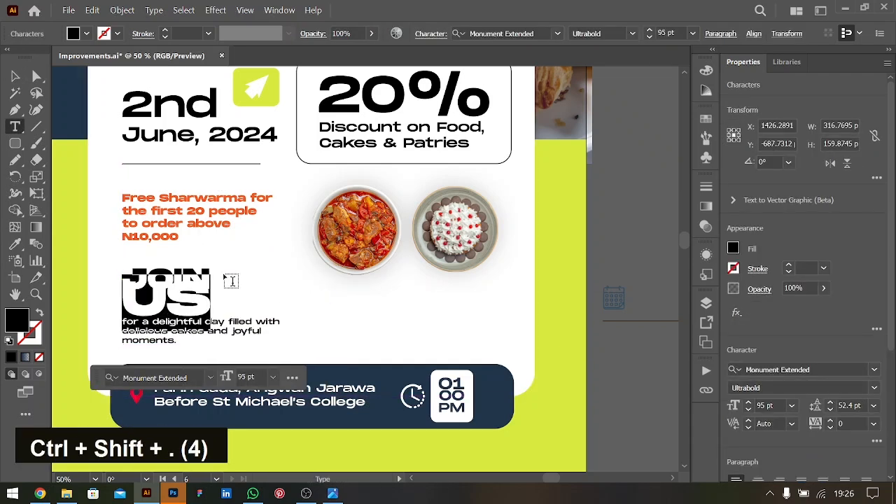
Set the leading of the US line to 78.4 pt
key(alt+Down)
key(alt+Down)
key(alt+Down)
key(alt+Down)
key(alt+Down)
key(alt+Down)
key(alt+Down)
key(alt+Down)
key(alt+Down)
key(alt+Down)
key(alt+Down)
key(alt+Down)
key(alt+Down)
key(alt+Down)
key(alt+Down)
key(alt+Down)
key(alt+Down)
key(alt+Up)
key(alt+Up)
key(alt+Up)
key(alt+Up)
key(alt+Up)
key(alt+Up)
key(alt+Up)
key(alt+Up)
key(alt+Up)
key(alt+Up)
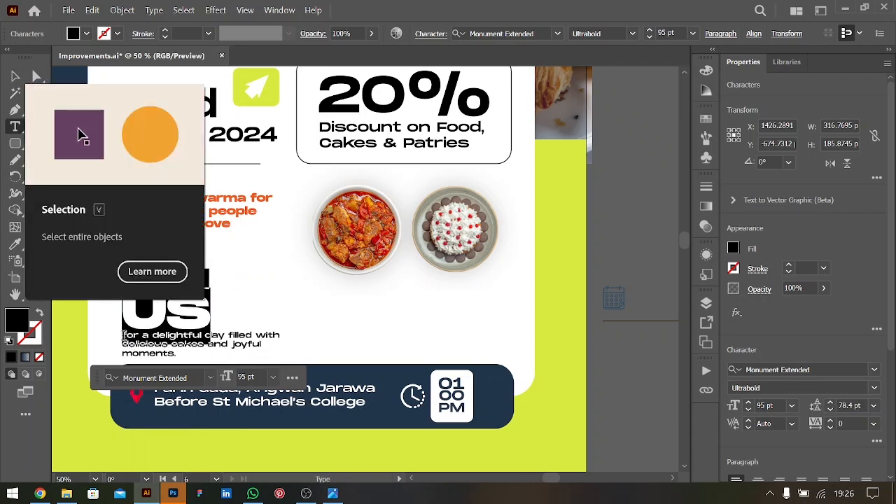
Cut the three-line sentence out of the text block and move JOIN US up beneath the orange offer text
click(123, 336)
key(shift+Down)
key(shift+Down)
key(shift+Down)
key(ctrl+x)
key(BackSpace)
click(15, 76)
drag(200, 316, 199, 307)
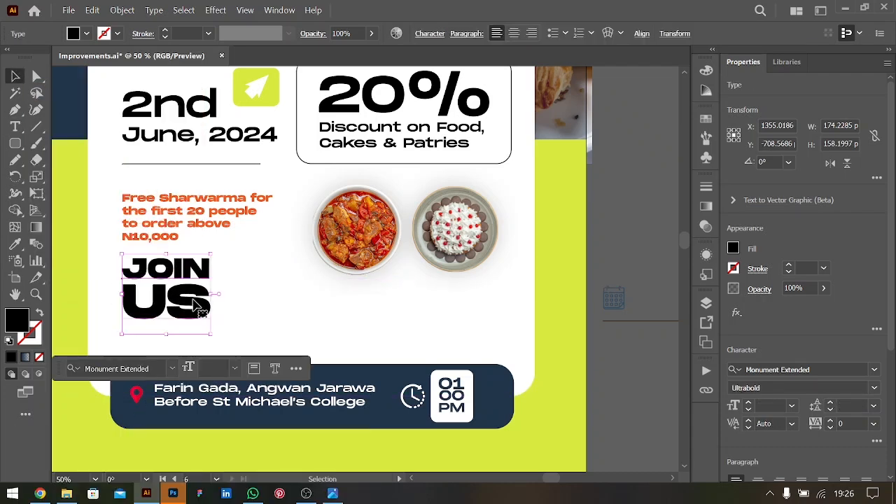
Draw a 123 px rounded square beside JOIN US and give it the lime green of the paper-plane tile
click(15, 143)
drag(217, 254, 279, 315)
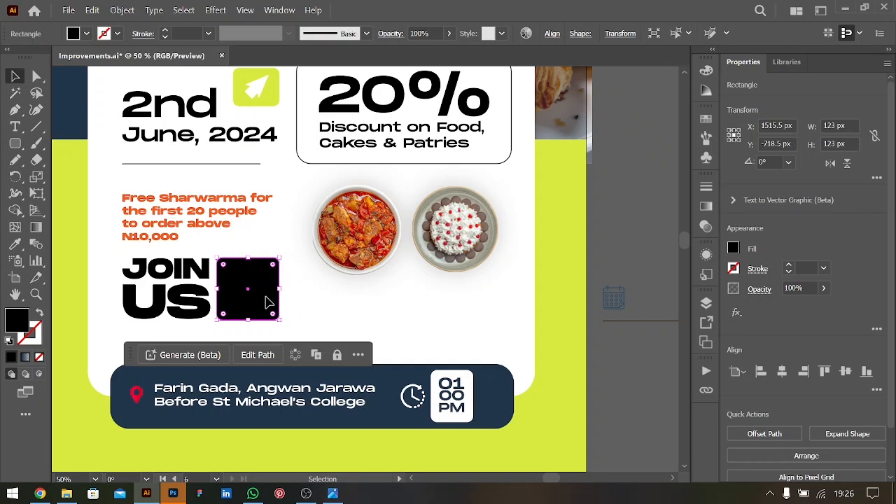
key(i)
click(251, 91)
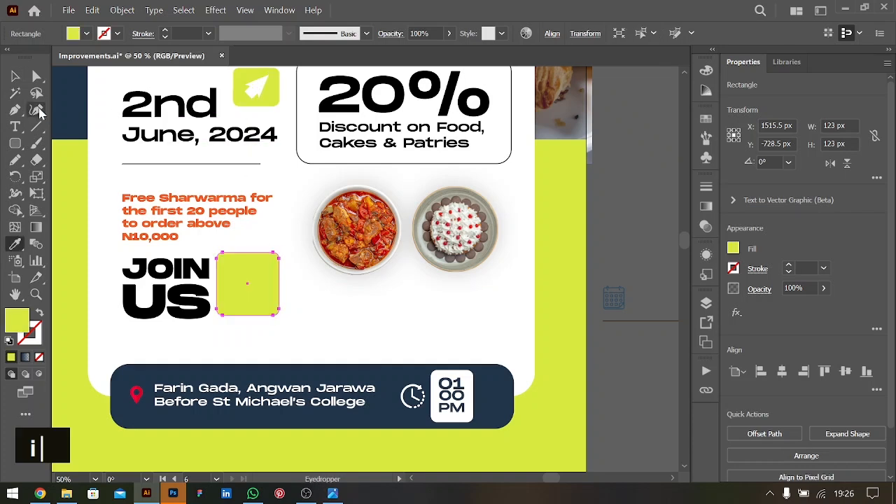
Duplicate the JOIN US text beneath the plates and replace its wording with the cut sentence beginning "for a delightful day"
key(v)
drag(187, 284, 365, 310)
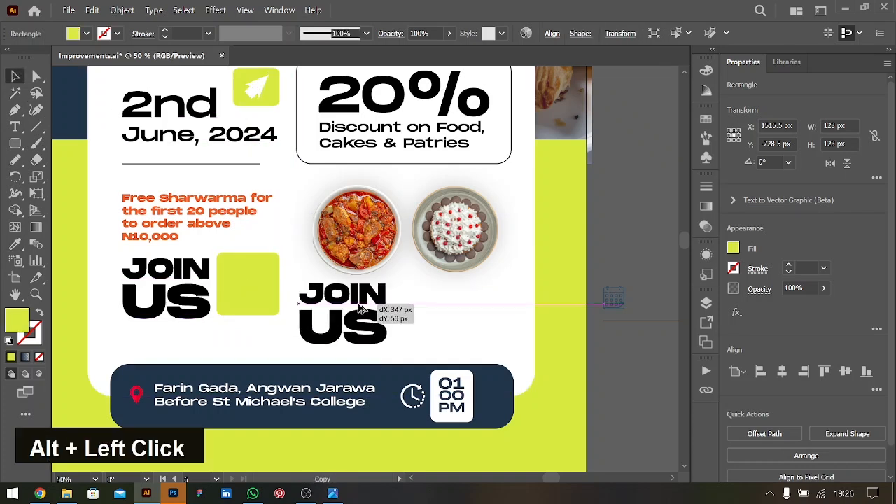
double_click(365, 308)
key(ctrl+a)
key(ctrl+v)
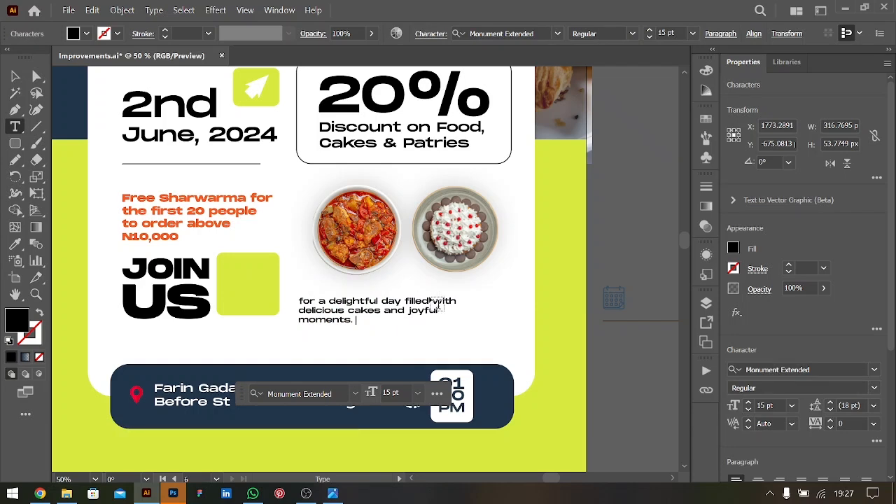
Remove "a delightful day filled with" from the sentence and break the remaining words into short lines
drag(456, 299, 331, 301)
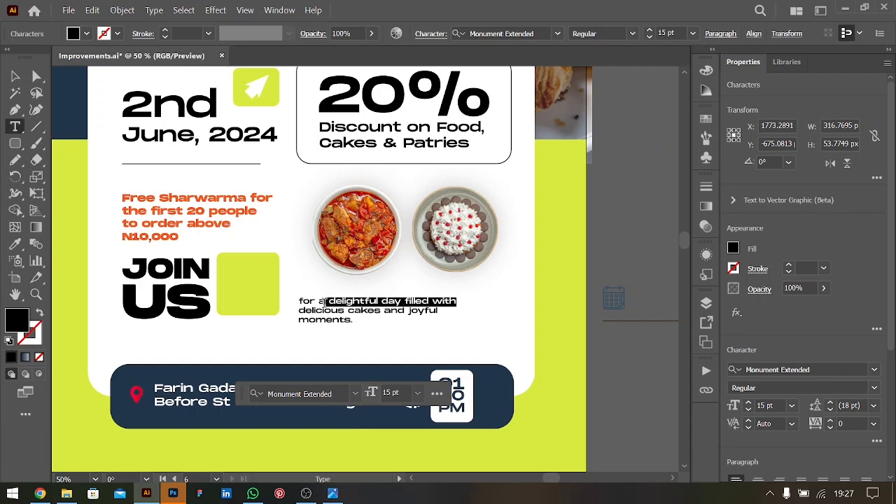
key(BackSpace)
key(Escape)
key(BackSpace)
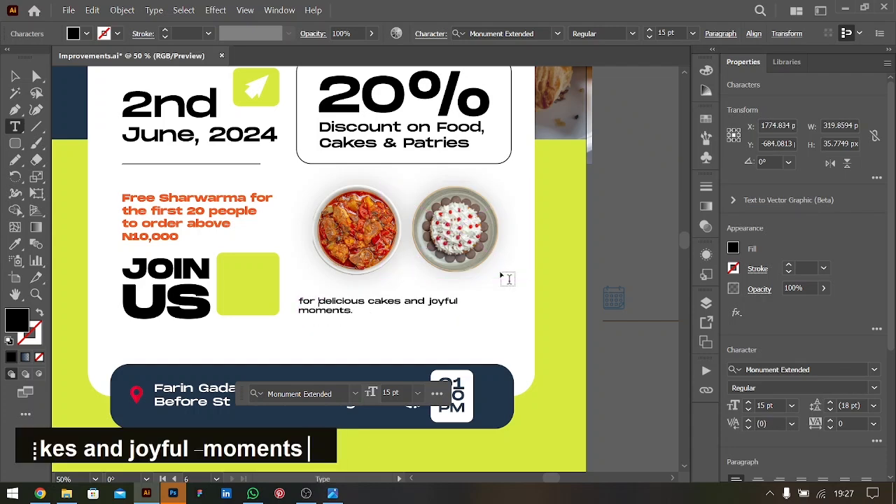
key(Return)
key(ctrl+Right)
key(ctrl+Right)
key(Return)
key(Down)
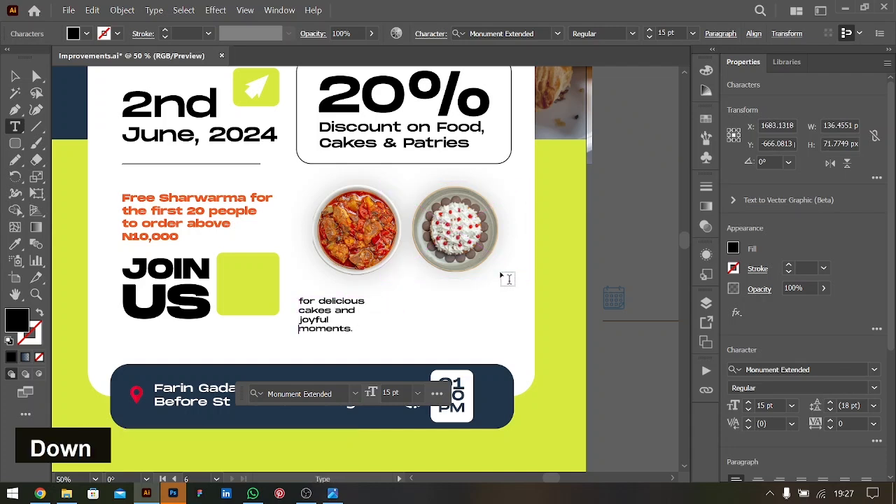
Replace "and" with "&" and arrange the sentence in three lines: "for delicious", "cakes & joyful", "moments."
key(BackSpace)
key(Left)
key(Left)
key(Left)
key(Left)
key(Left)
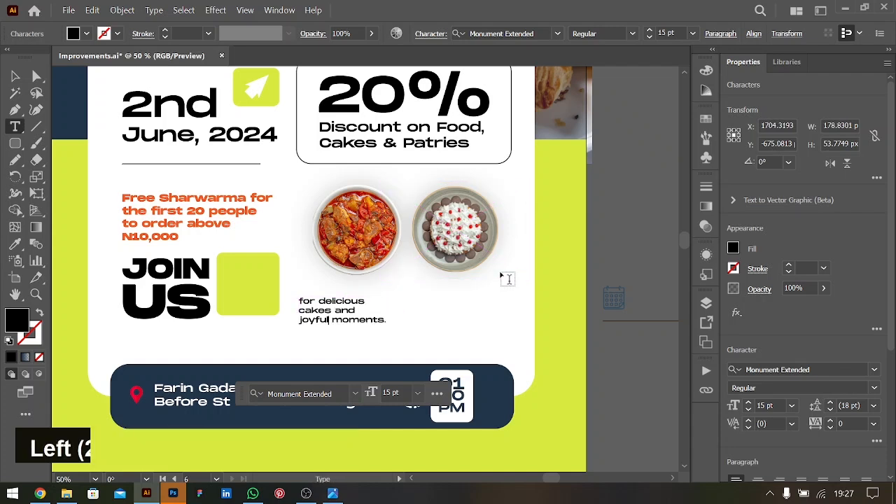
key(ctrl+shift+Left)
text(&)
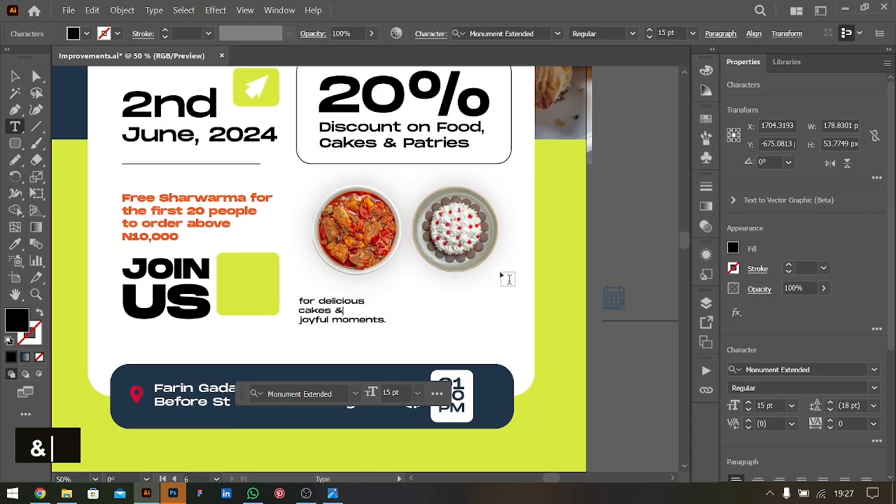
key(Escape)
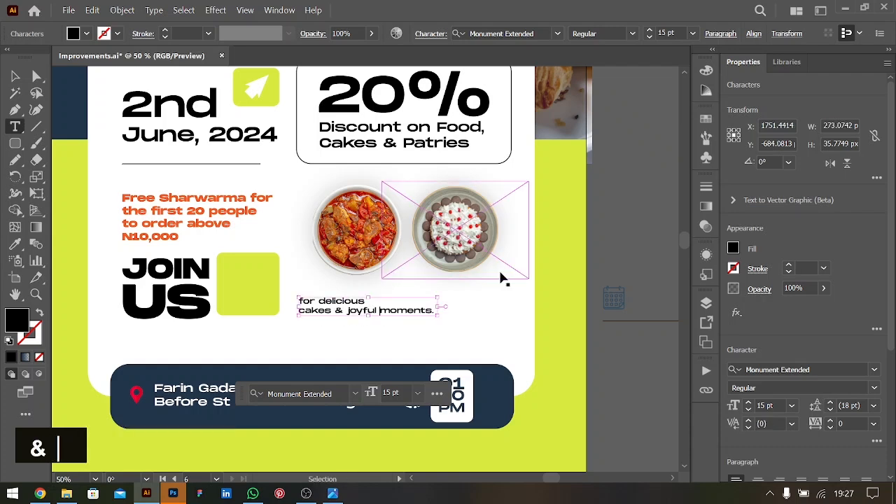
key(Return)
click(16, 79)
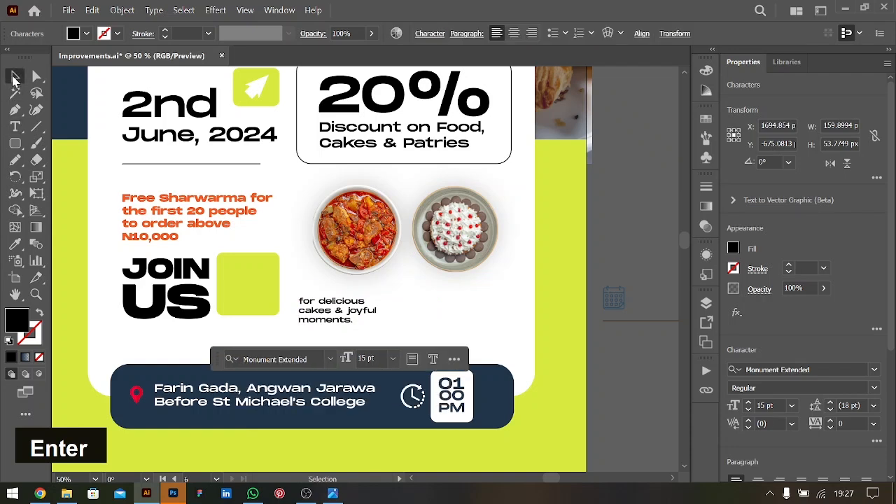
Place the small sentence over the lime square beside JOIN US and bring it to the front
drag(343, 315, 278, 266)
key(ctrl+shift+bracketright)
key(ctrl+equal)
key(ctrl+equal)
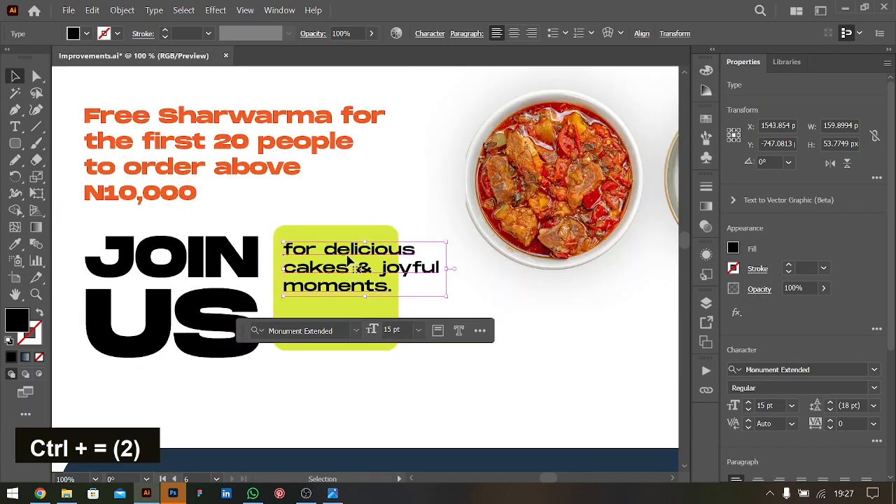
drag(333, 256, 357, 239)
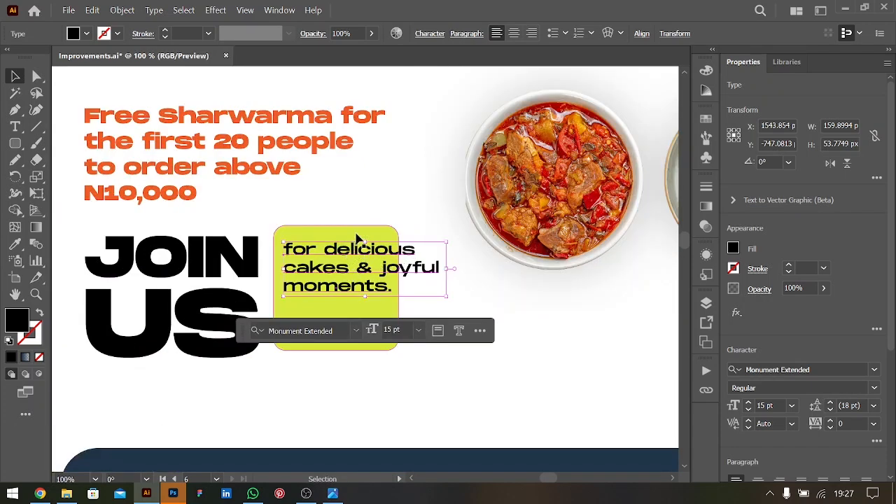
Widen the lime square to 181 px so it extends behind the whole sentence
click(333, 236)
drag(411, 287, 470, 287)
key(ctrl)
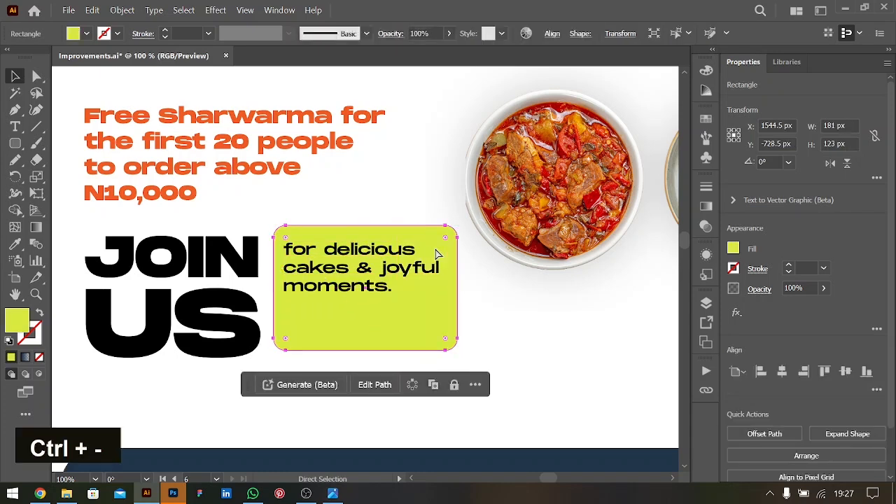
Move JOIN US, the lime box and its sentence together about 44 px down towards the navy address bar
key(ctrl+minus)
shift+click(210, 284)
drag(365, 280, 378, 297)
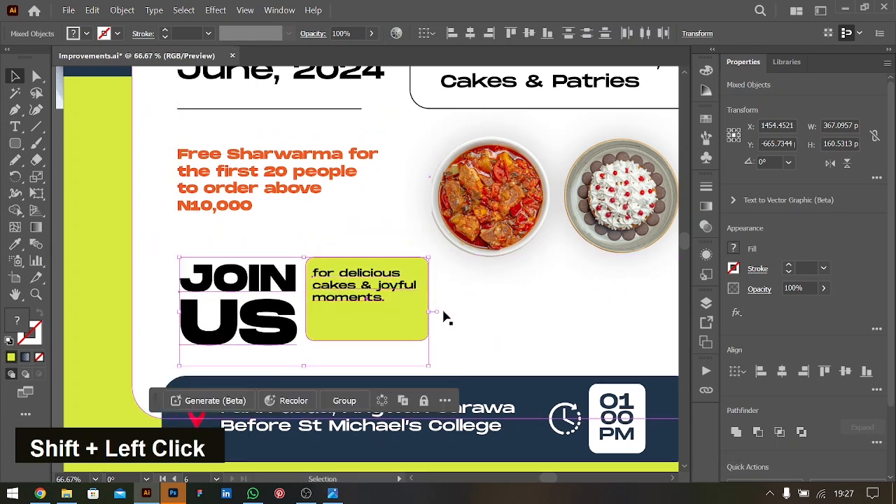
key(ctrl+minus)
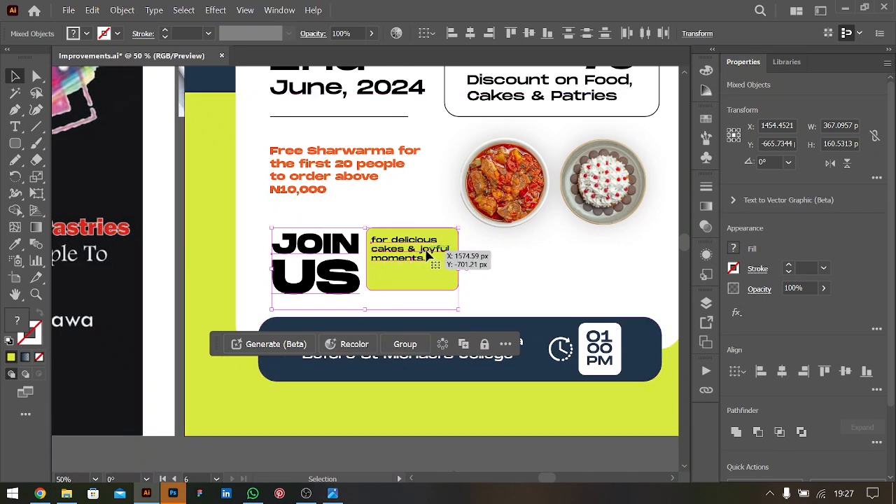
click(362, 448)
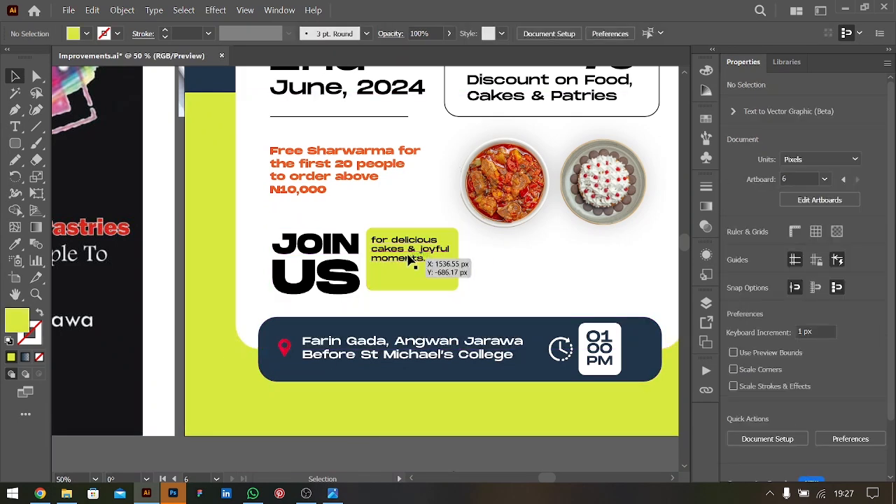
Replace the lime box text with "for a delightful day filled with delicious cakes and joyful moments."
double_click(411, 253)
key(ctrl+a)
key(alt+Tab)
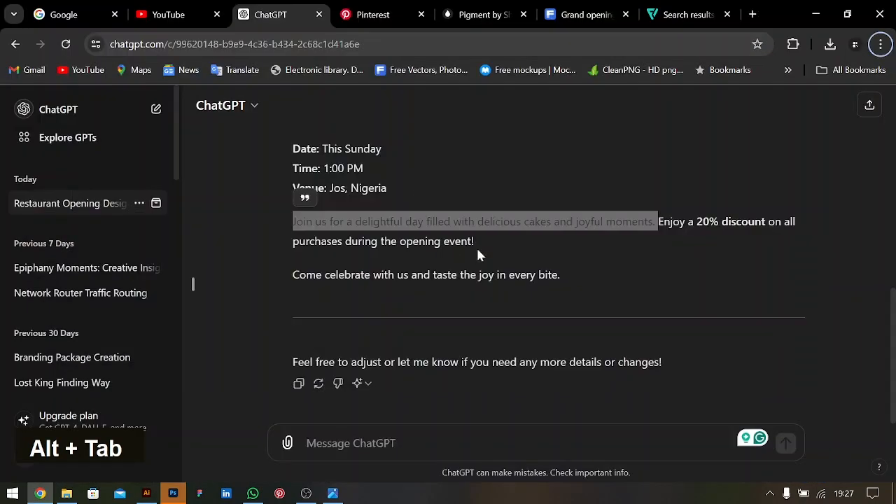
key(alt+Tab)
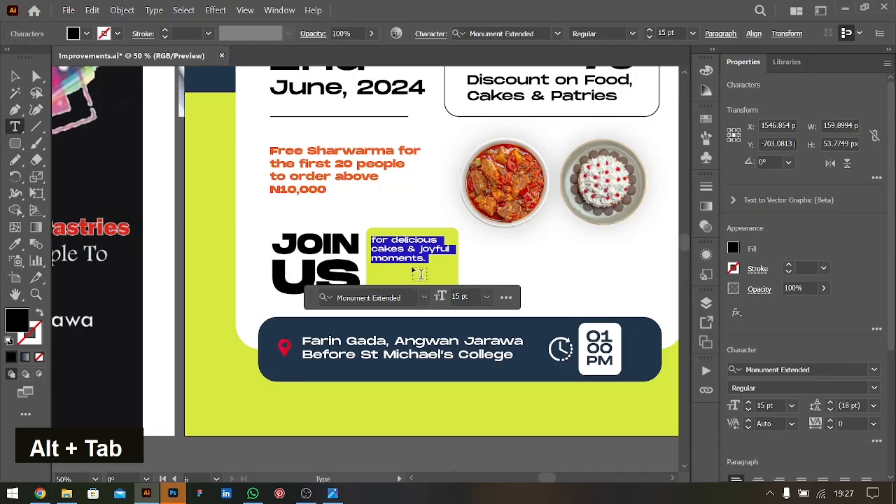
text(for a delightful day filled with delicious cakes and joyful moments.)
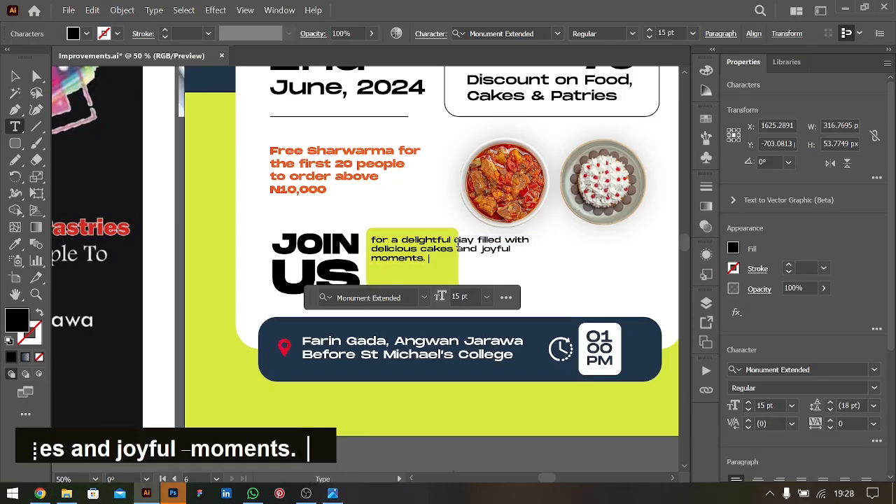
Break the lime box sentence into five short lines, starting new ones at "day filled with" and "and joyful"
key(Return)
key(Down)
key(ctrl+Right)
key(ctrl+Right)
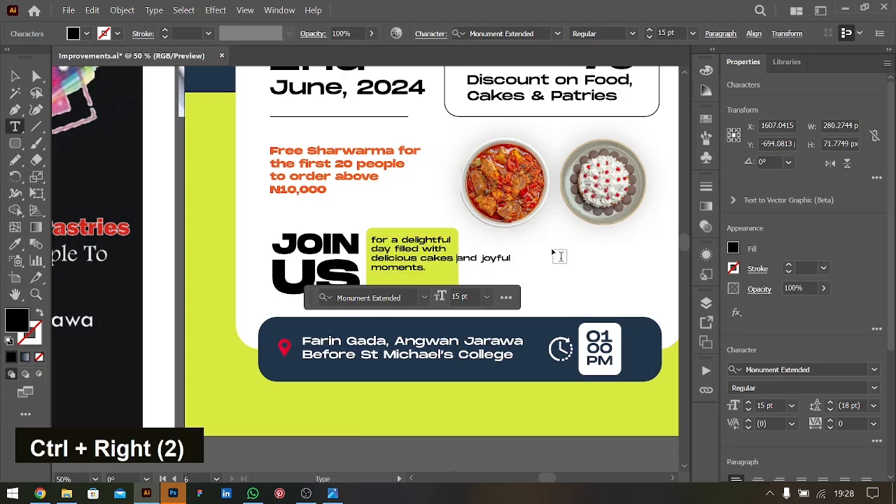
key(Return)
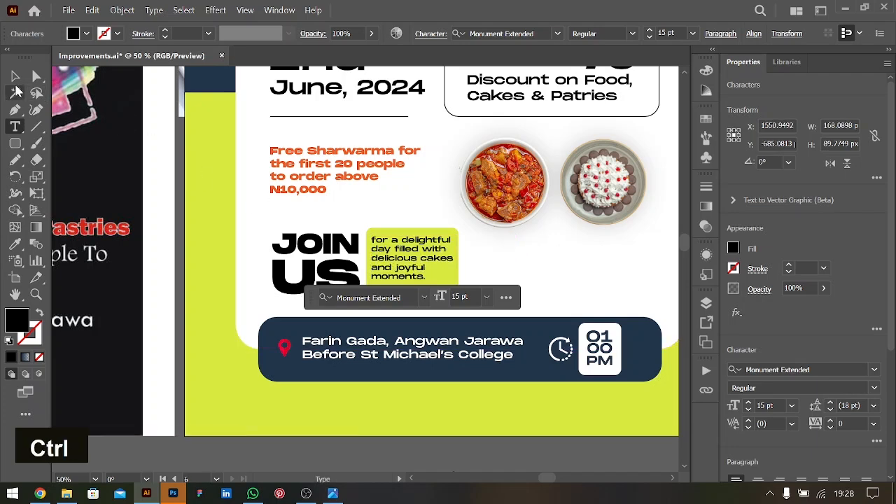
key(Escape)
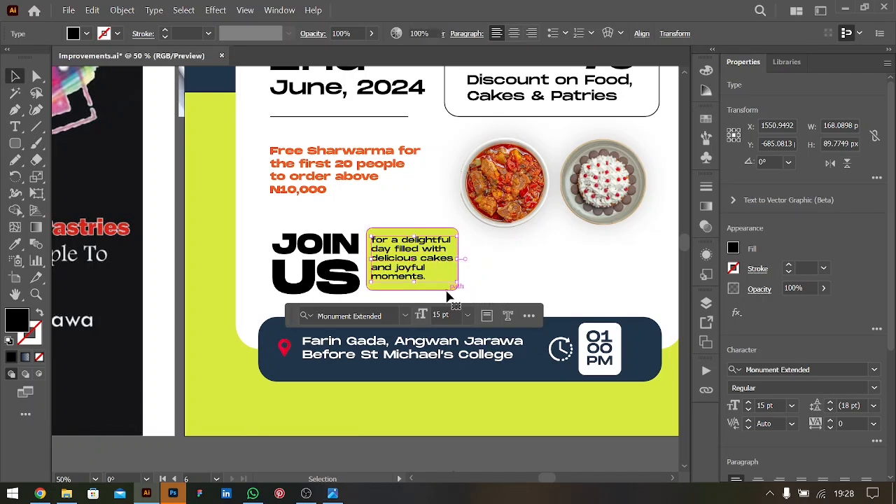
Widen the lime box to 198 px and nudge its sentence 8 px right and 1 px down to balance the margins
click(459, 263)
drag(462, 262, 466, 264)
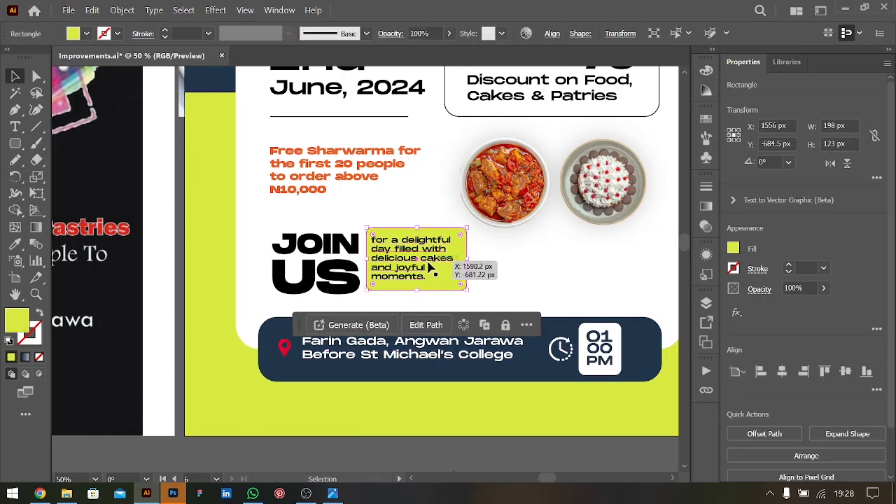
click(413, 259)
key(Right)
key(Right)
key(Right)
key(Right)
key(Right)
key(Right)
key(Right)
key(Right)
key(Down)
key(Right)
Shift the lime box and its sentence together 10 px right, away from JOIN US
key(ctrl+minus)
mouse_move(359, 266)
mouse_down()
mouse_move(347, 261)
mouse_move(355, 268)
mouse_move(358, 258)
mouse_up()
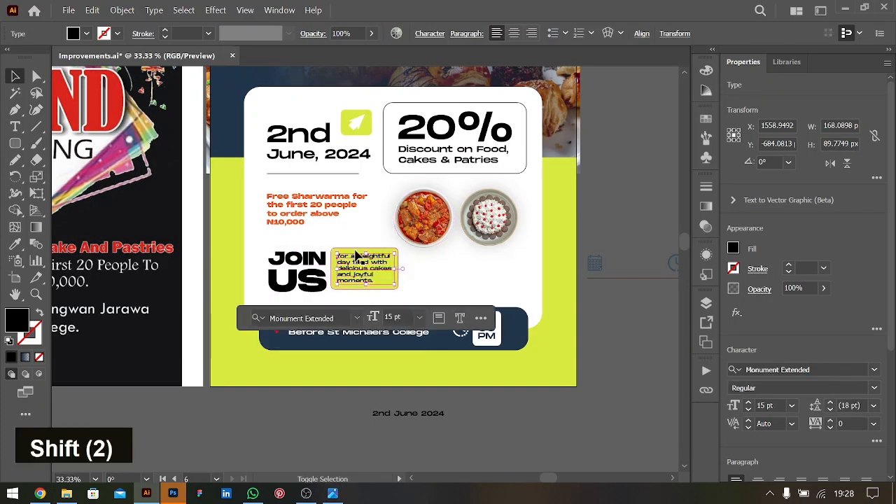
shift+click(357, 256)
key(shift+Right)
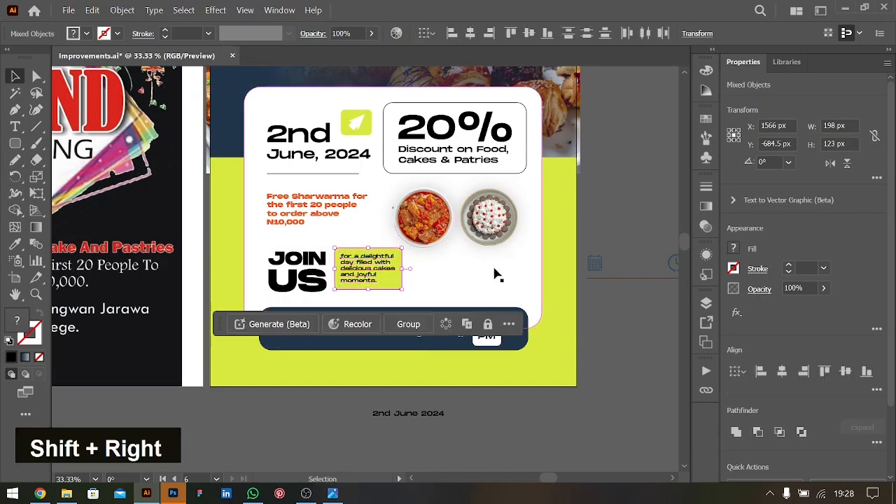
Place the WhatsApp menu image from the Downloads > Design > 3 folder beside the flyer, about 617 px wide and 1337 px high
key(ctrl+0)
key(ctrl+minus)
key(ctrl+minus)
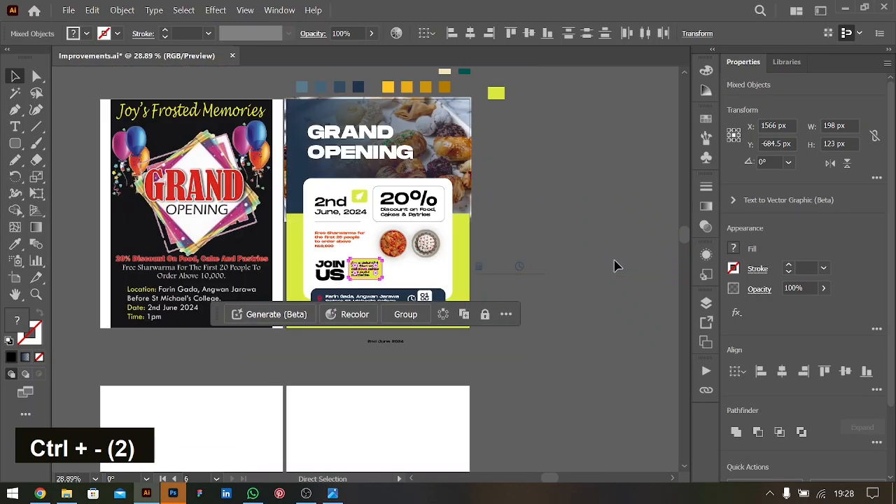
scroll(545, 246, left, 3)
key(ctrl+shift+p)
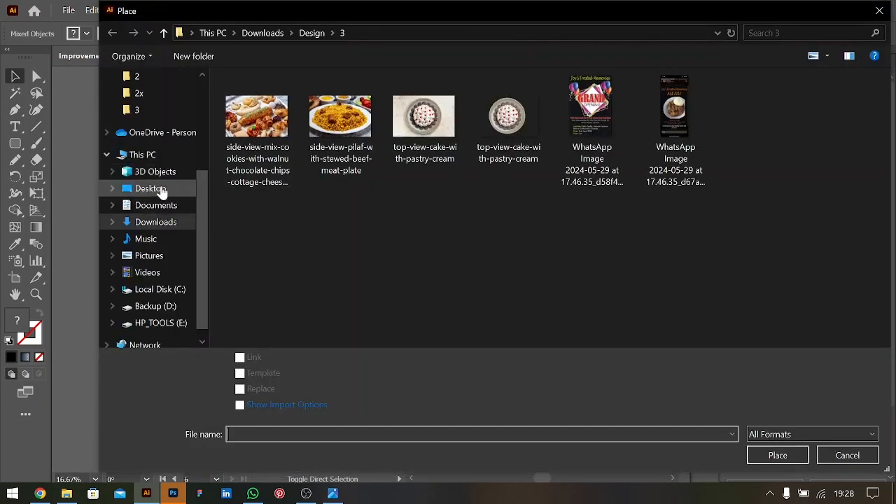
click(155, 223)
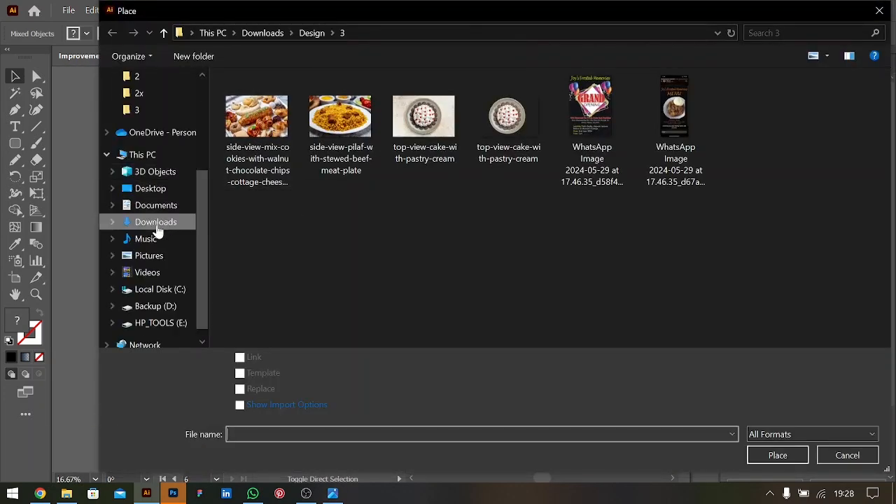
double_click(348, 240)
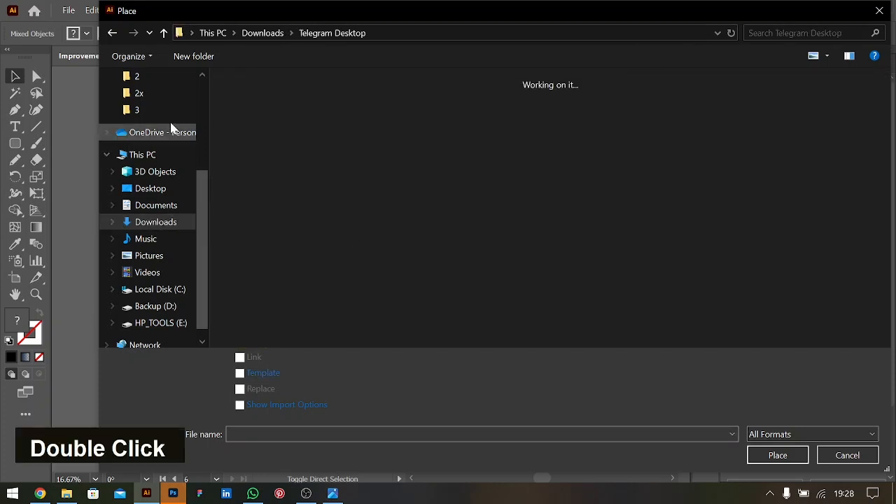
click(112, 33)
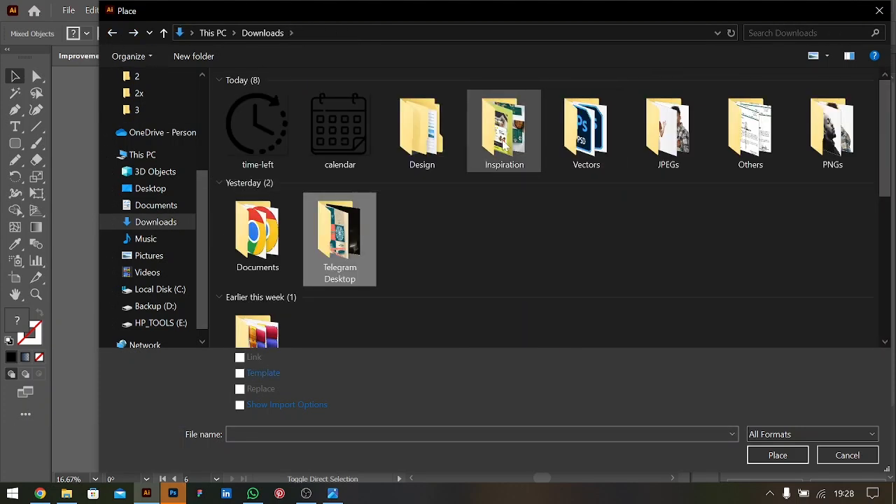
double_click(422, 130)
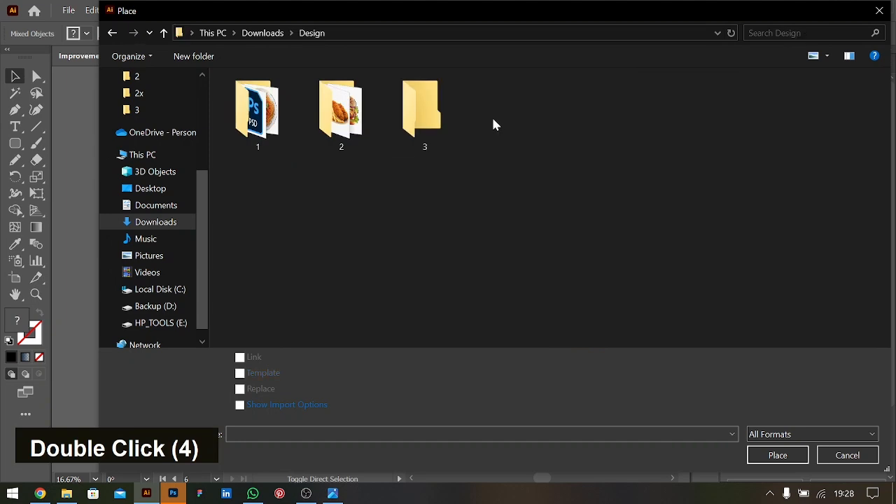
double_click(444, 133)
double_click(674, 115)
drag(567, 130, 627, 359)
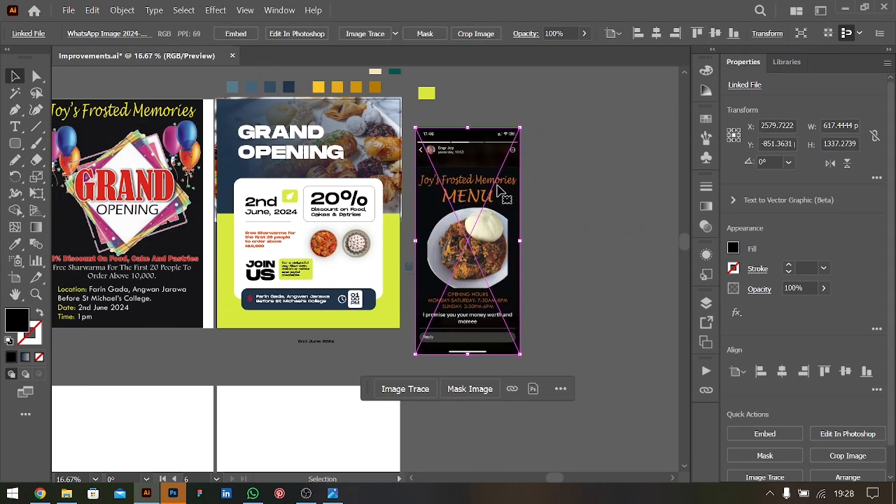
Move the JOIN US heading with its lime box and sentence about 51 px up
scroll(499, 191, left, 2)
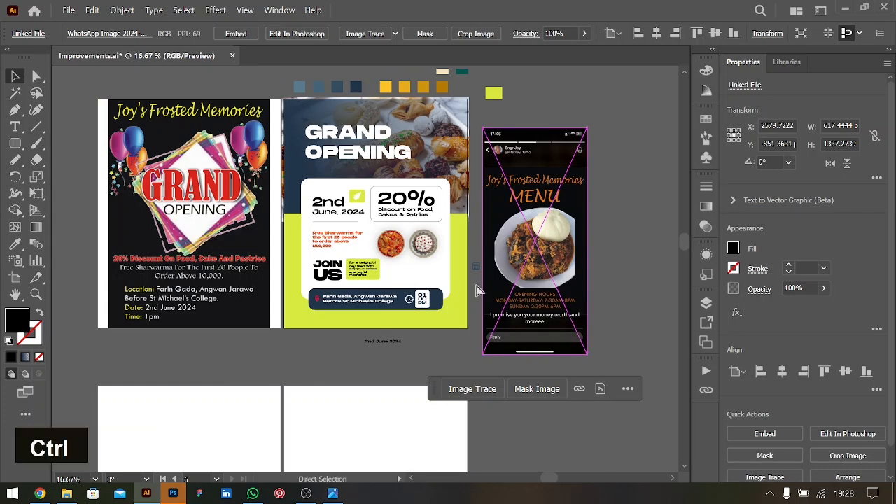
ctrl+click(364, 273)
key(ctrl+equal)
key(ctrl+equal)
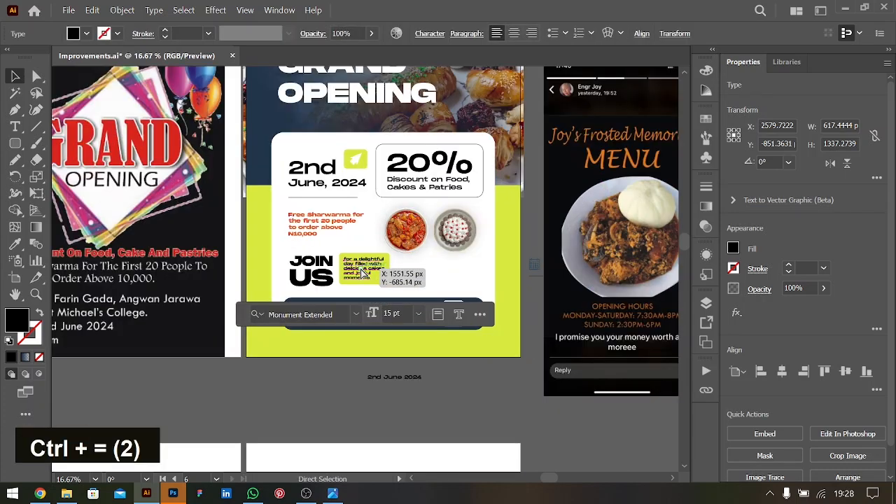
scroll(450, 278, right, 2)
scroll(449, 278, right, 2)
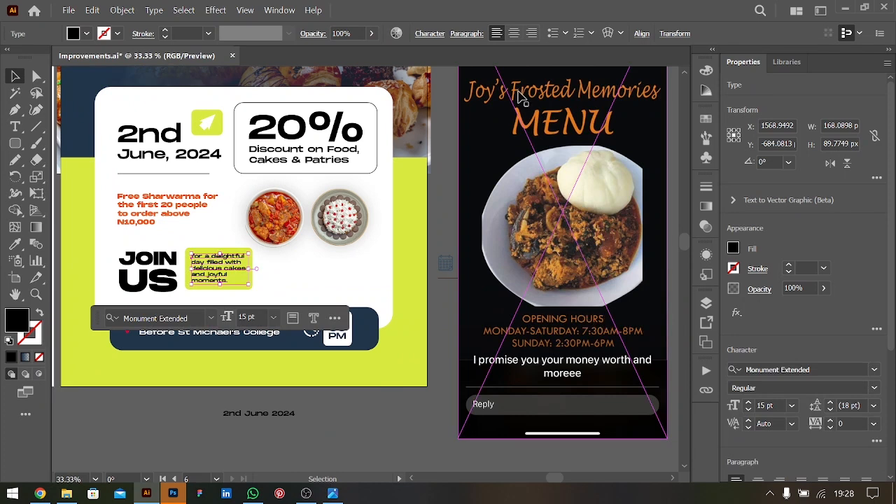
click(157, 272)
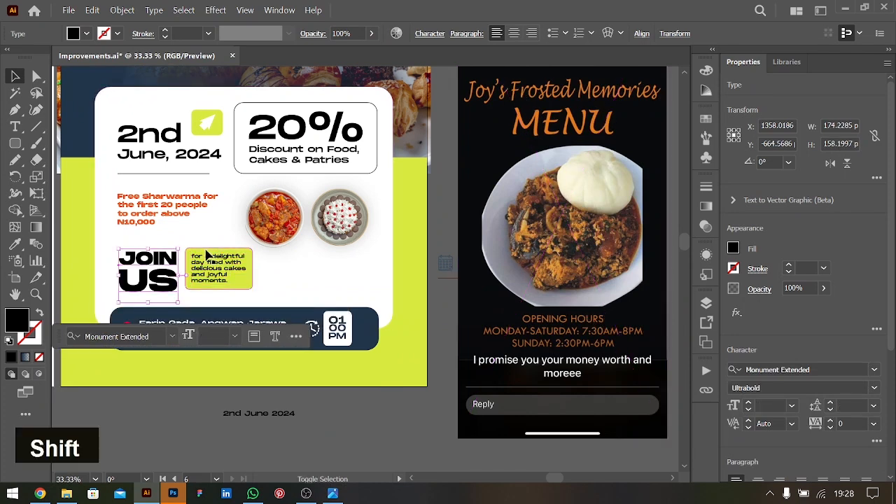
shift+click(208, 256)
drag(204, 280, 203, 247)
key(ctrl+equal)
key(ctrl+equal)
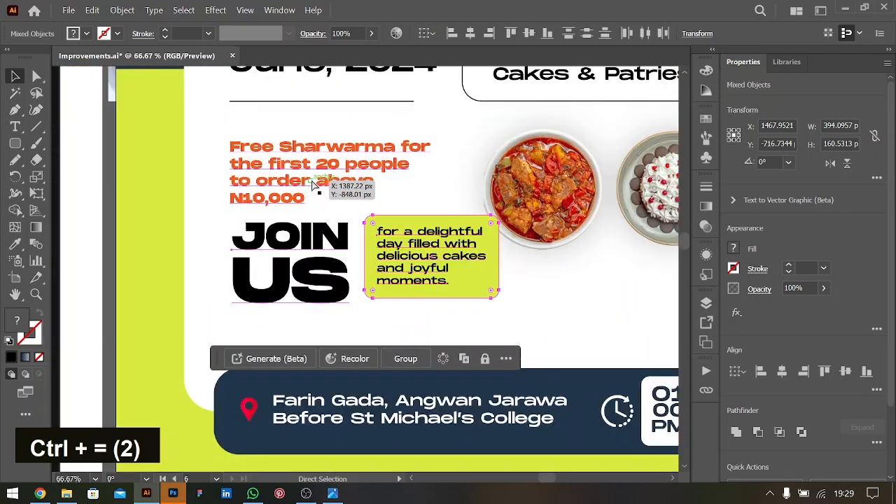
click(112, 260)
key(ctrl+minus)
key(ctrl+minus)
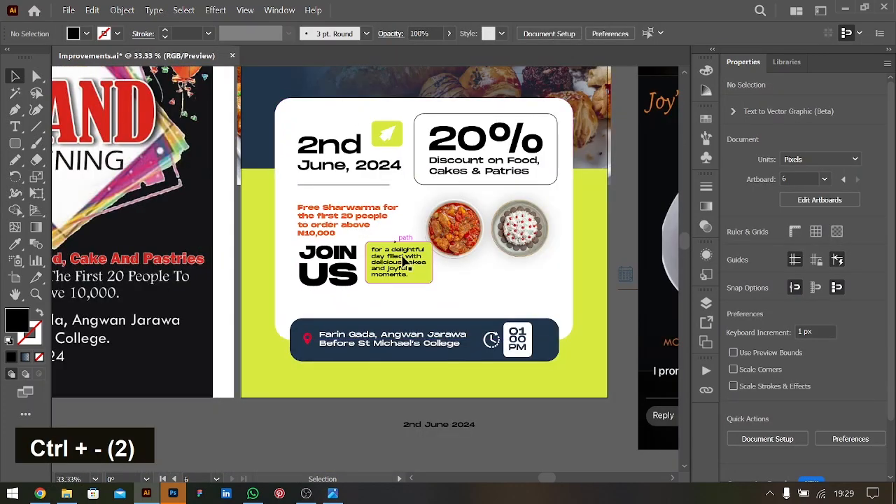
Move the JOIN US heading, lime box and sentence together to the space beneath the two food photos, above the navy address bar
shift+click(375, 245)
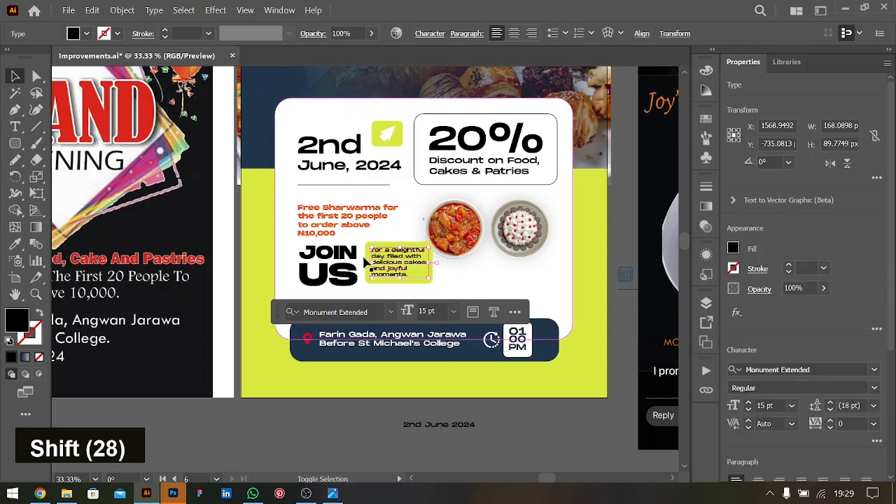
shift+click(366, 260)
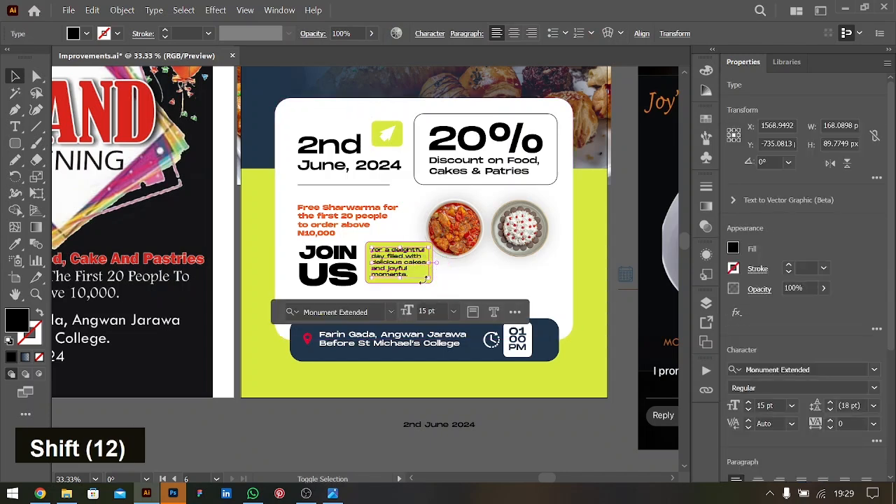
shift+click(329, 270)
drag(410, 268, 528, 292)
scroll(225, 273, right, 2)
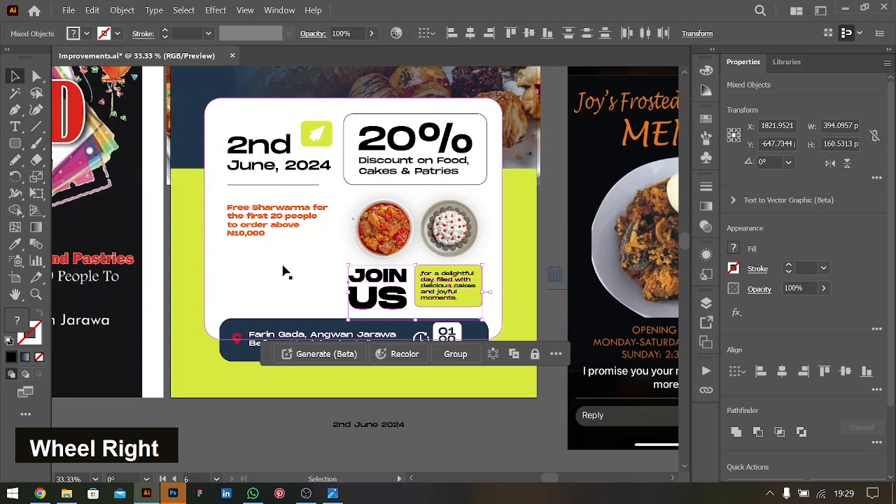
Scale the JOIN US block down proportionally about its centre to about 356 px wide
key(ctrl+minus)
scroll(470, 236, right, 1)
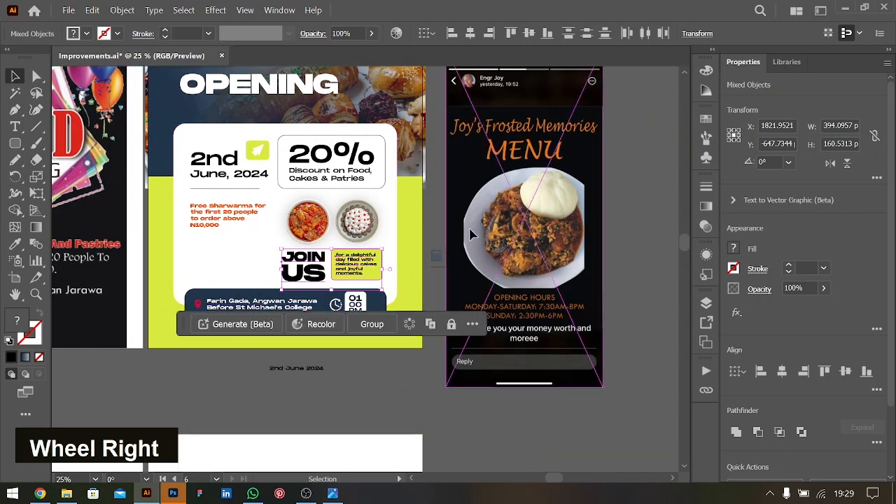
shift+click(543, 320)
drag(384, 269, 365, 268)
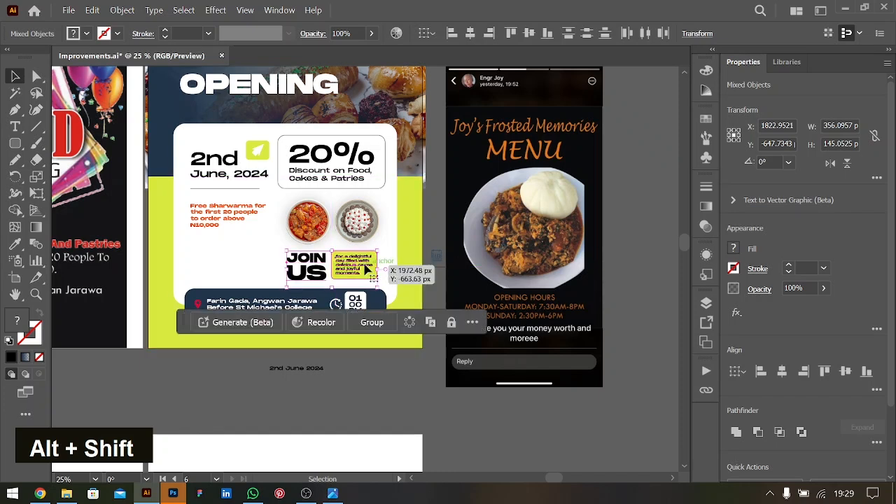
Shift the lime box and its sentence 10 px right, away from JOIN US
click(441, 268)
click(360, 268)
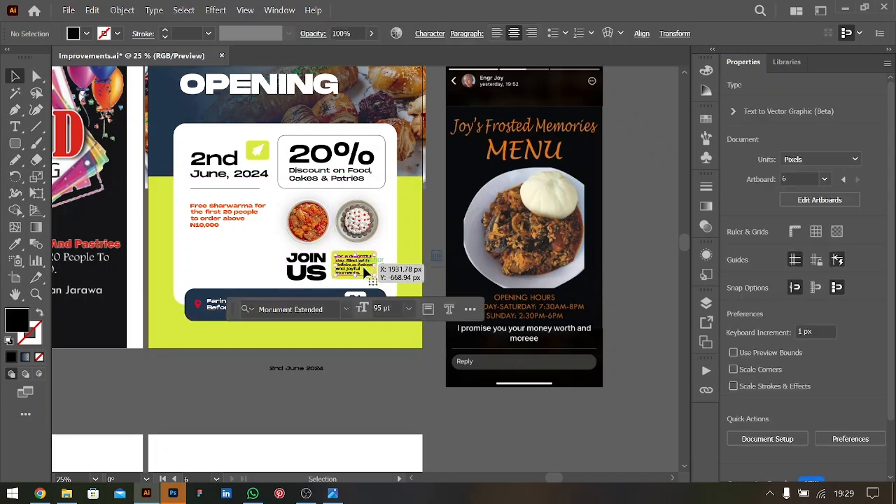
shift+click(369, 275)
key(shift+Right)
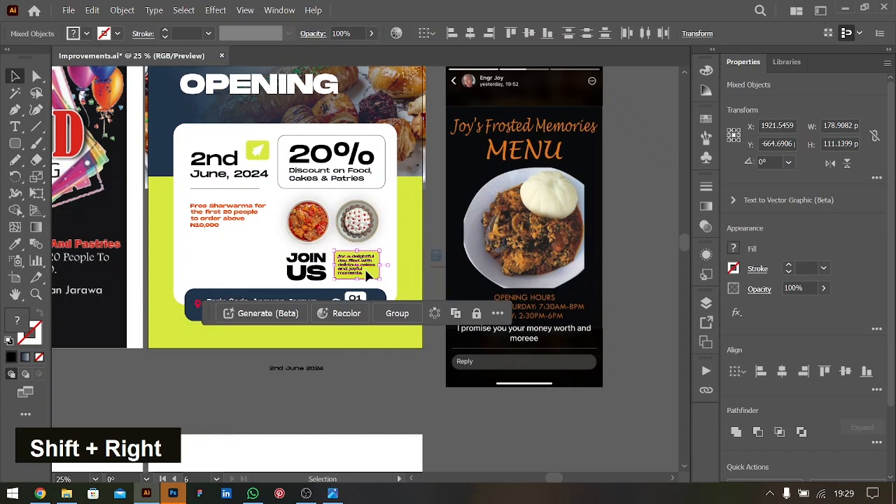
click(352, 380)
Move the "2nd June, 2024" text 10 px up and enlarge it one size increment to about 324 px wide
scroll(341, 382, left, 2)
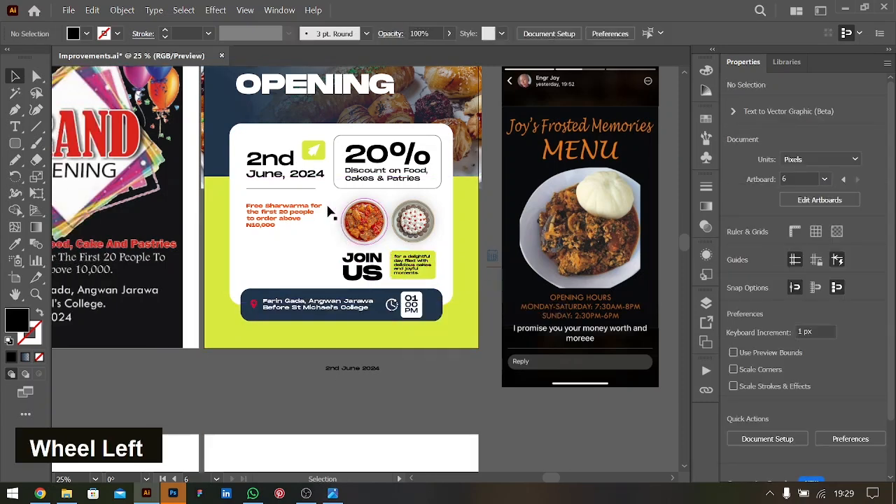
click(277, 158)
key(shift+Up)
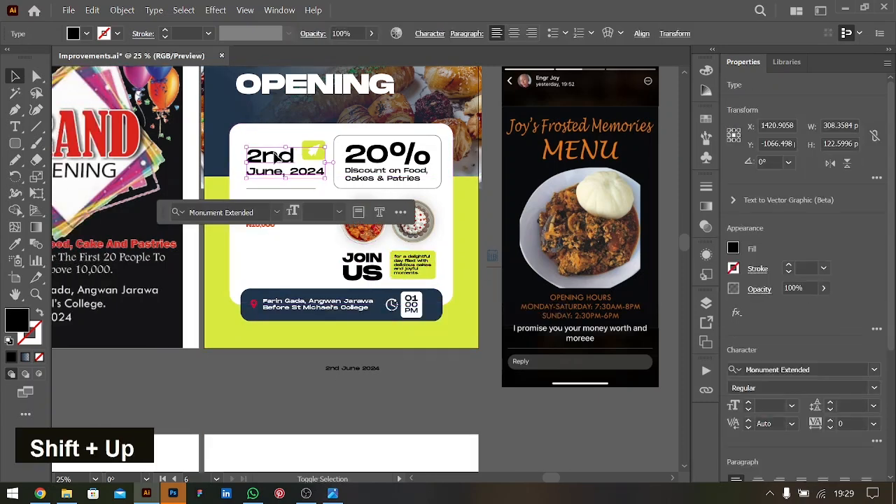
click(276, 190)
drag(299, 188, 303, 176)
click(303, 176)
key(alt+Up)
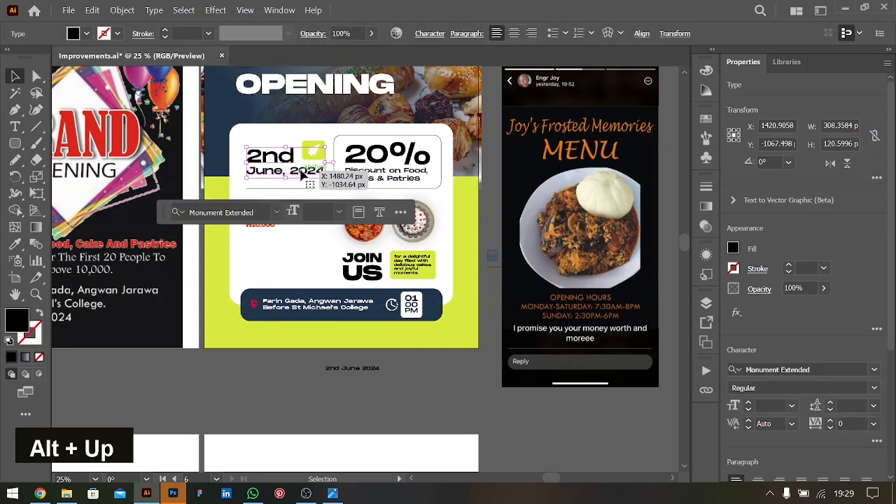
key(ctrl+shift+period)
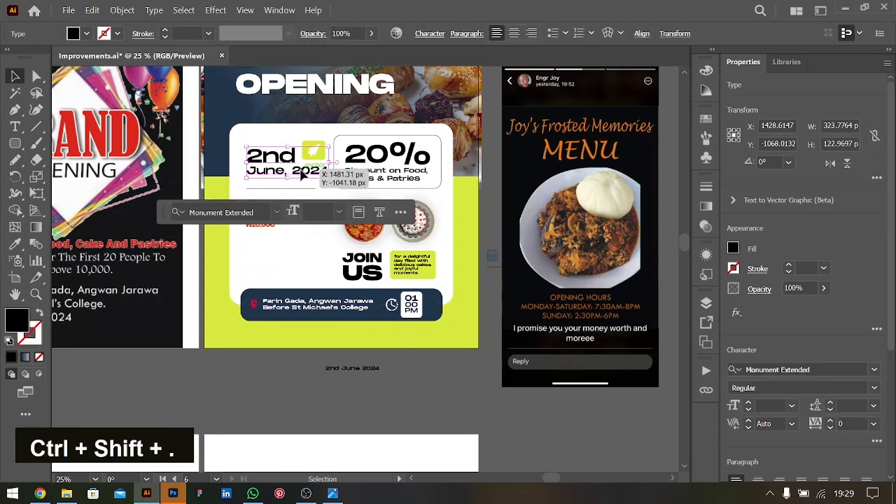
key(alt+Down)
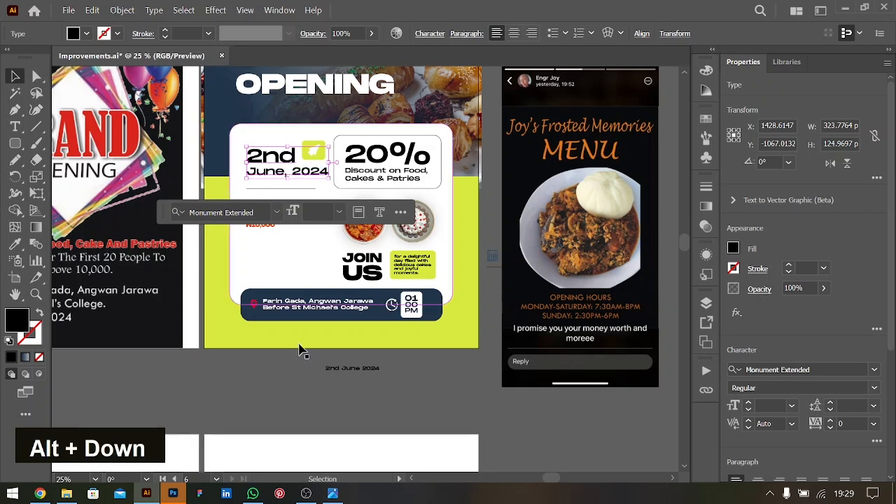
click(406, 376)
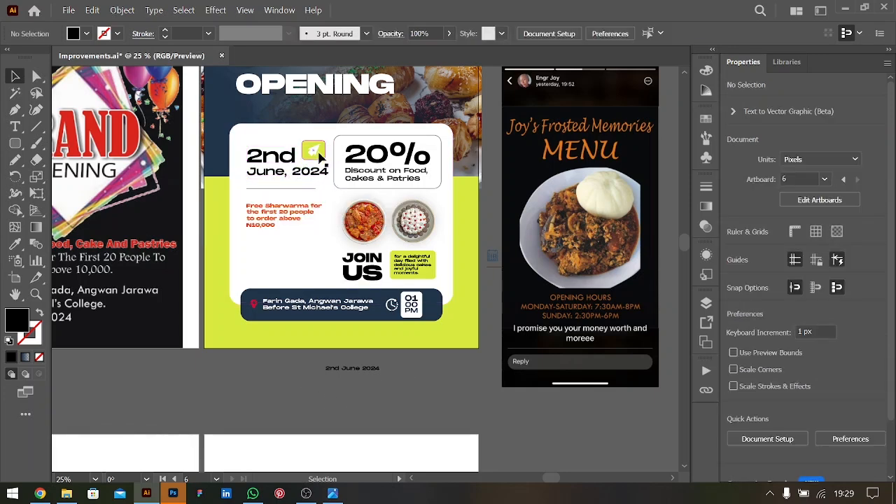
Nudge the lime icon beside the date 4 px right and 6 px up
click(316, 150)
key(Right)
key(Right)
key(Right)
key(Right)
key(Up)
key(Up)
key(Up)
key(Up)
key(Up)
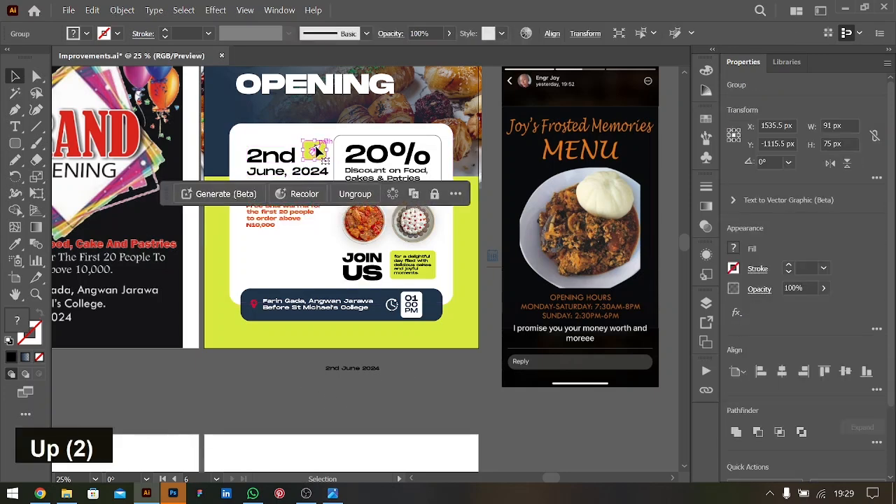
key(Up)
click(390, 385)
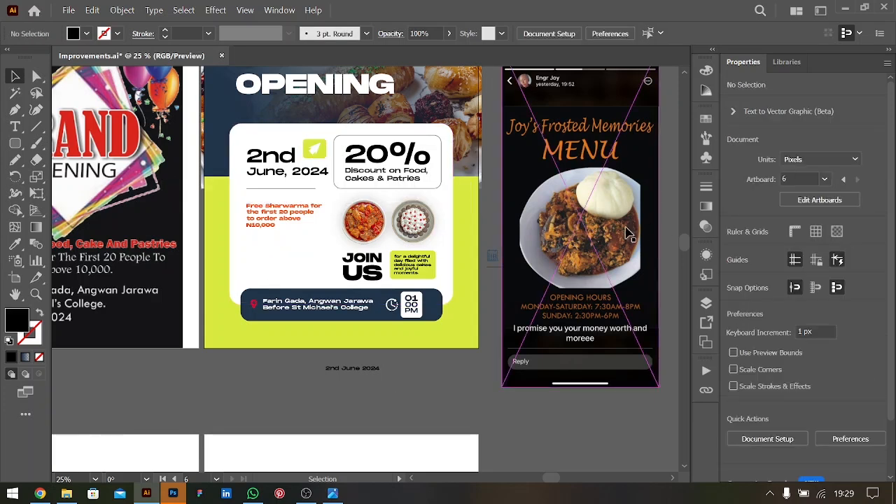
Move the orange "Free Sharwarma" note about 13 px up and place a duplicate of it directly below
drag(289, 214, 285, 215)
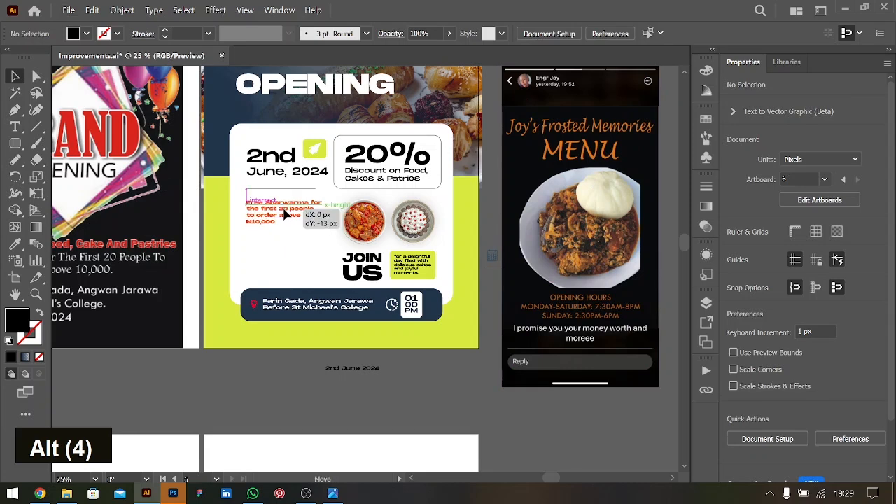
alt+shift+click(283, 240)
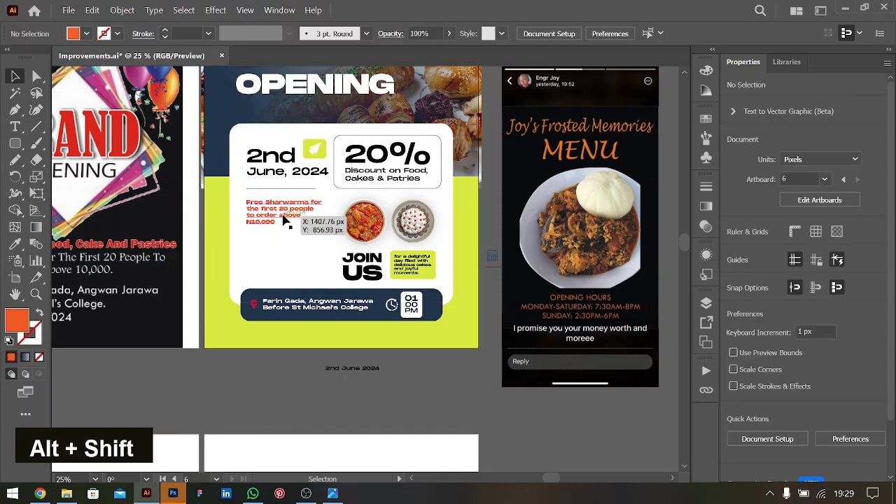
drag(284, 221, 284, 251)
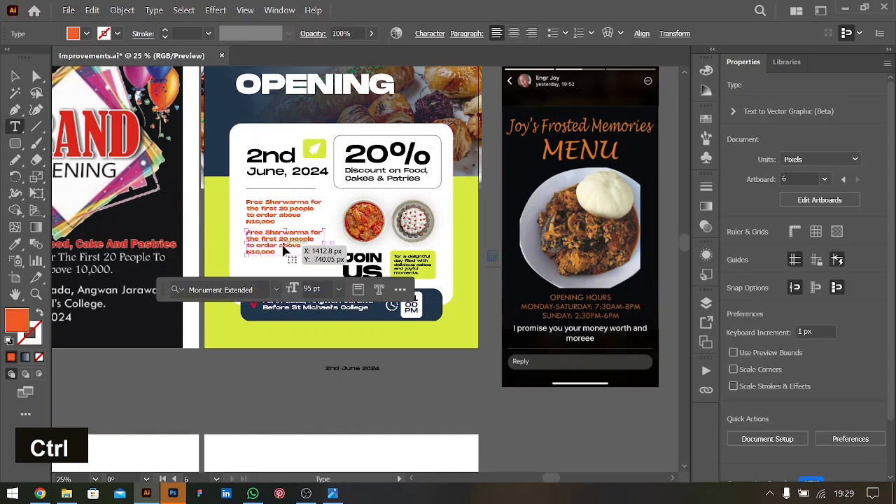
Replace the duplicated note's text with "Opening Hours" and convert it to uppercase
double_click(282, 241)
key(ctrl+a)
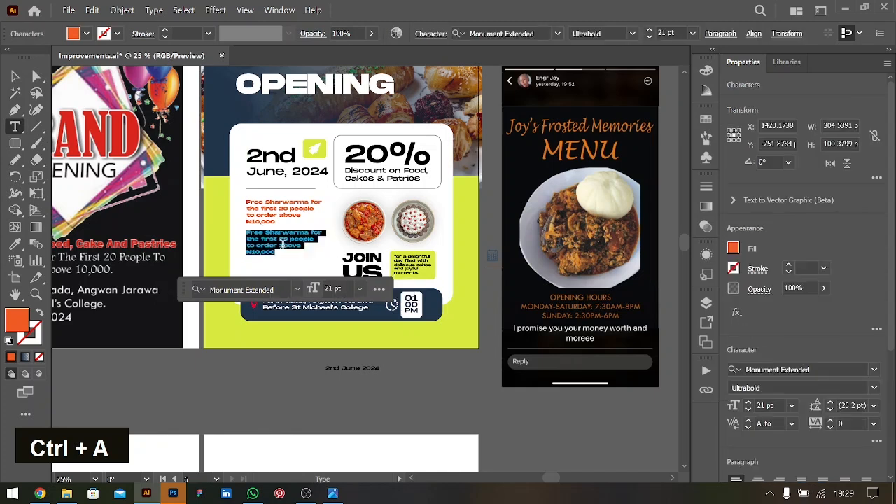
text(Ope)
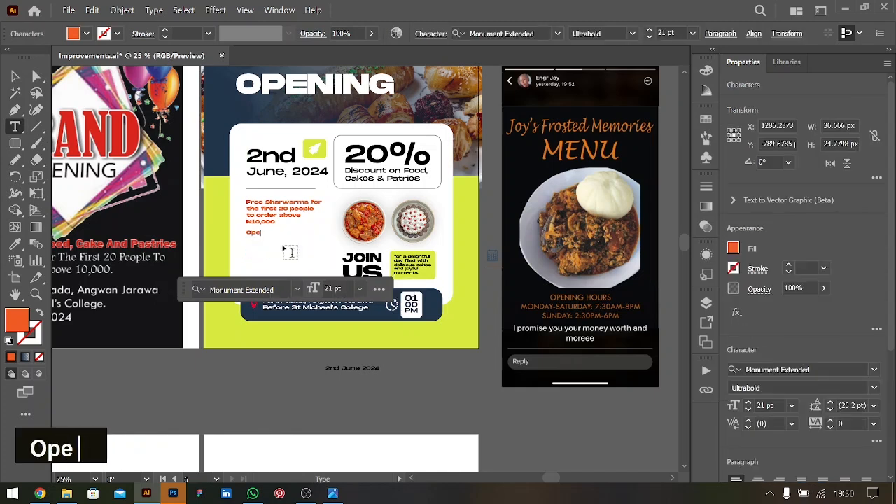
text(ning Hours)
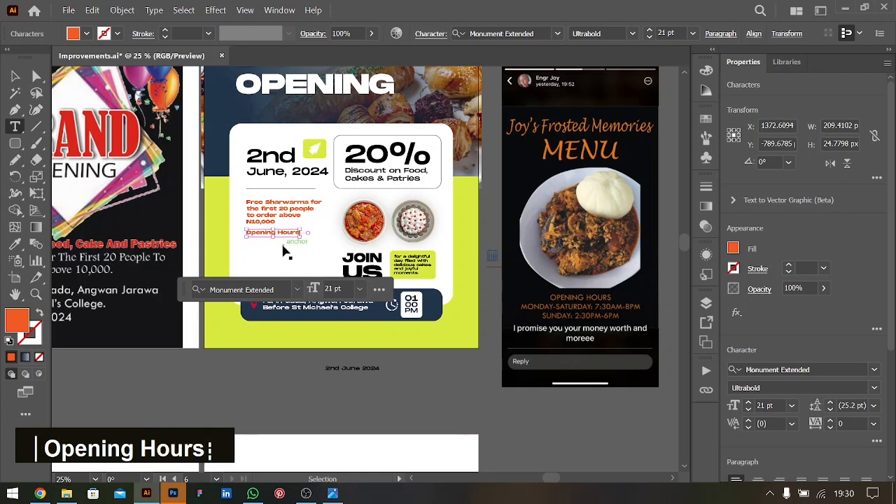
key(ctrl+a)
click(153, 9)
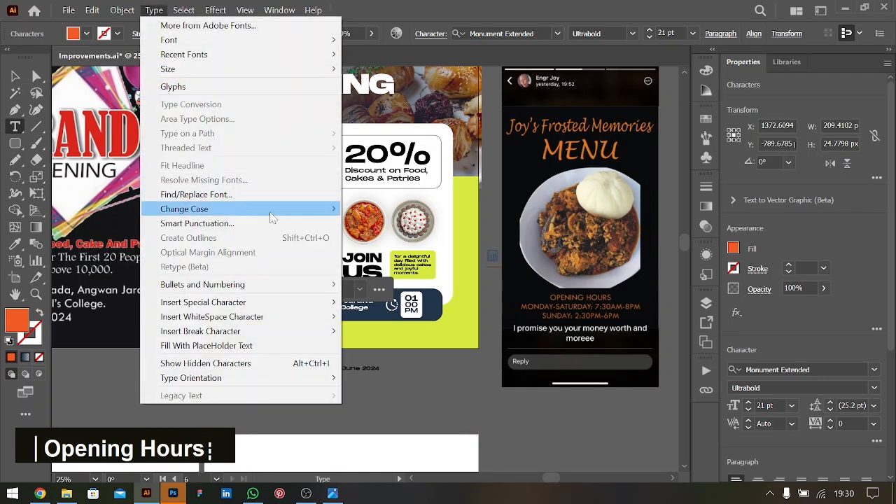
mouse_move(315, 208)
click(358, 210)
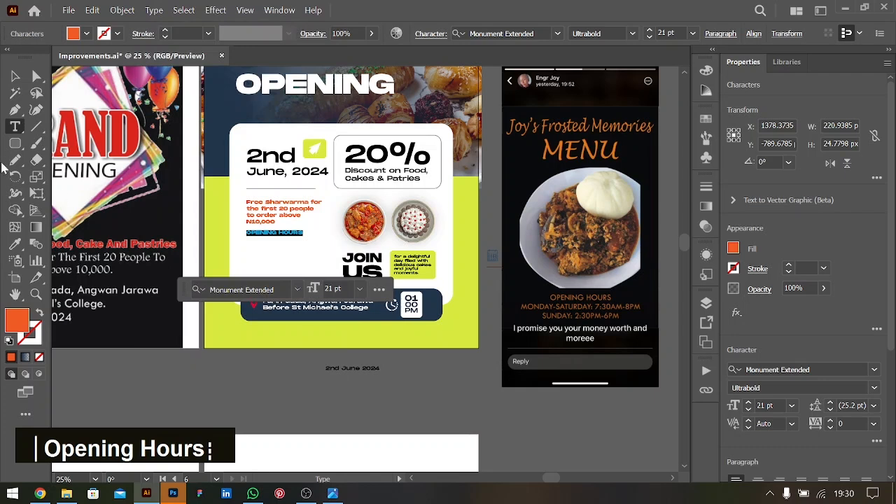
Colour the OPENING HOURS text with the flyer's lime background colour
click(15, 244)
click(215, 252)
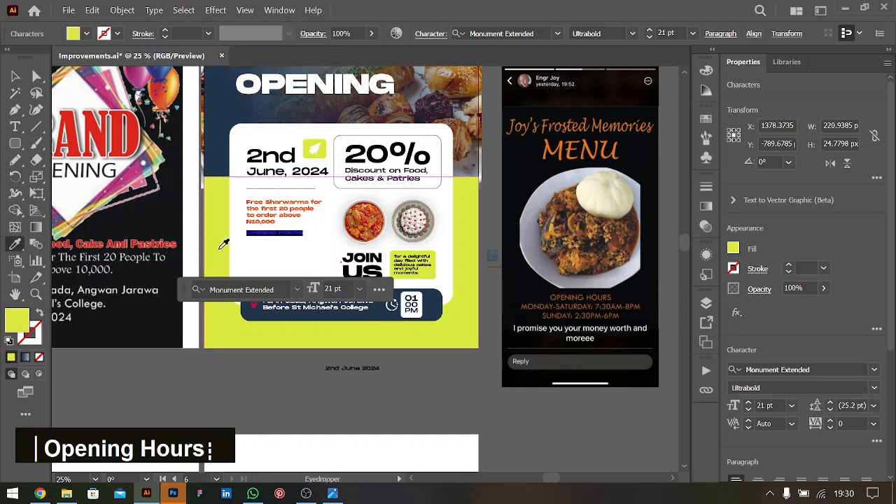
click(14, 75)
Enlarge the OPENING HOURS text to 25 pt and move it 10 px down
key(ctrl+shift+period)
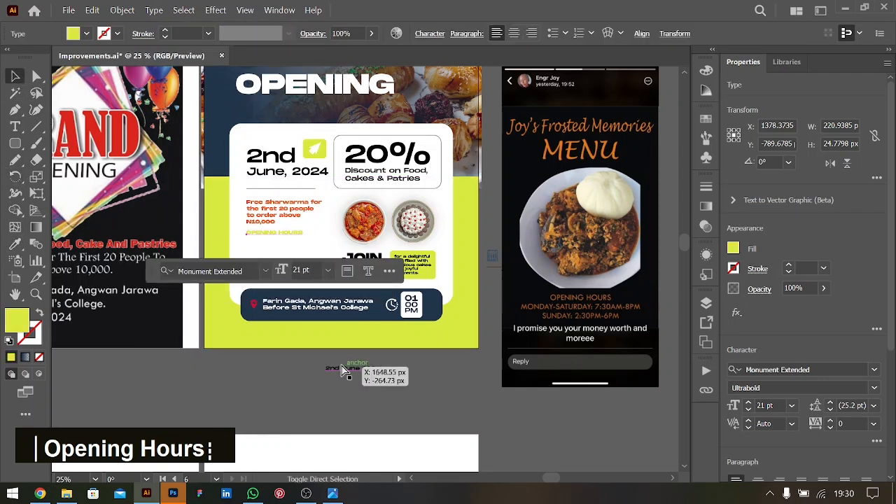
key(ctrl+shift+period)
key(shift+Down)
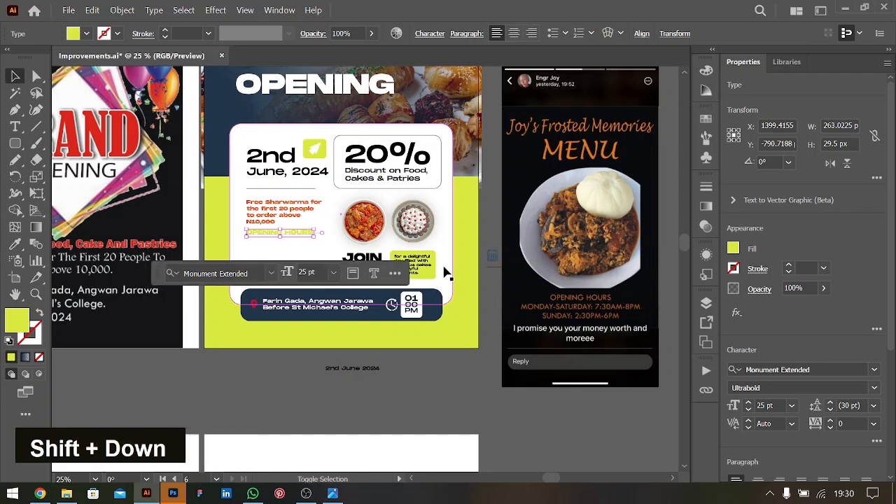
Recolour the OPENING HOURS text with the navy sampled from the address bar
key(ctrl+equal)
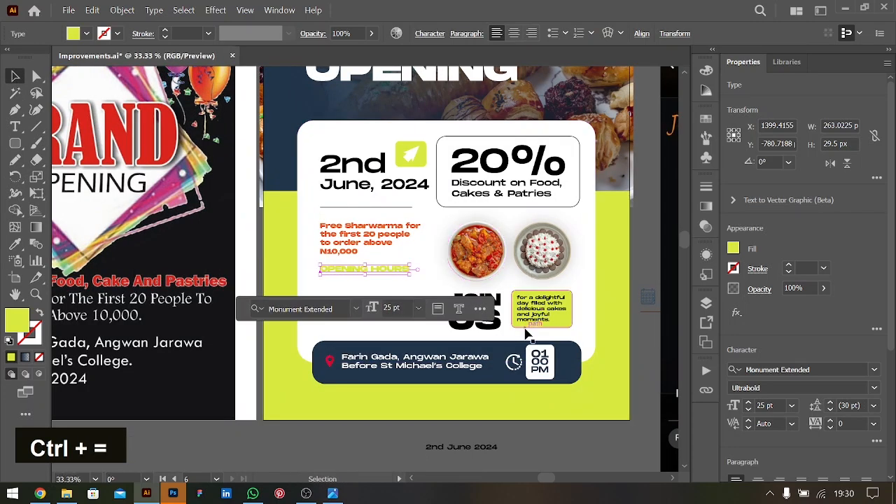
key(i)
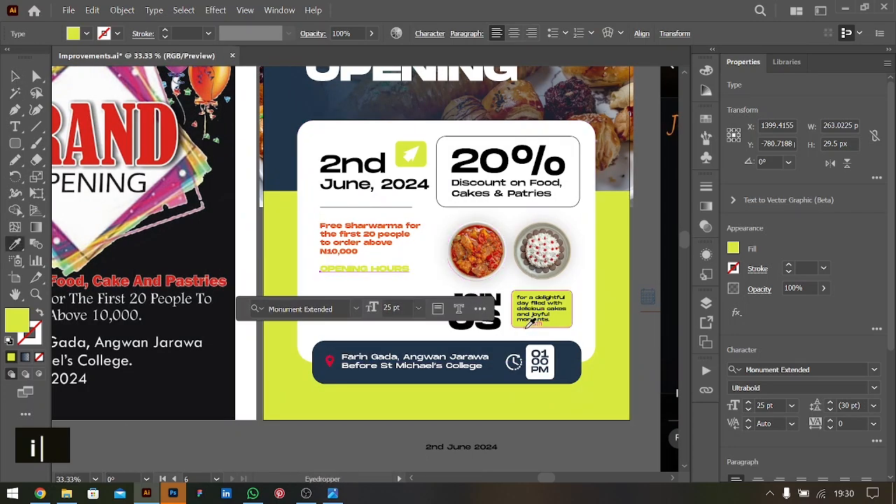
click(343, 362)
key(v)
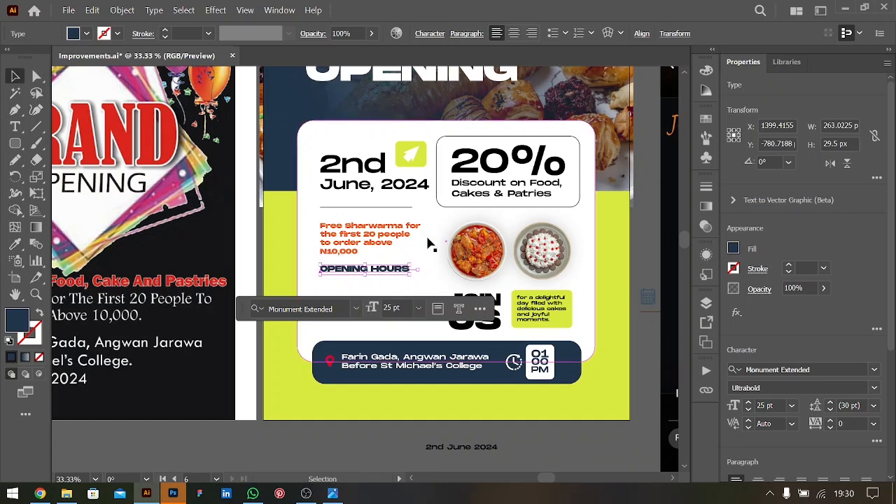
Duplicate the OPENING HOURS text about 32 px straight down and select all of the copy's text for replacement
drag(393, 270, 391, 281)
key(ctrl+a)
key(ctrl+equal)
key(ctrl+minus)
key(ctrl+minus)
scroll(398, 287, right, 2)
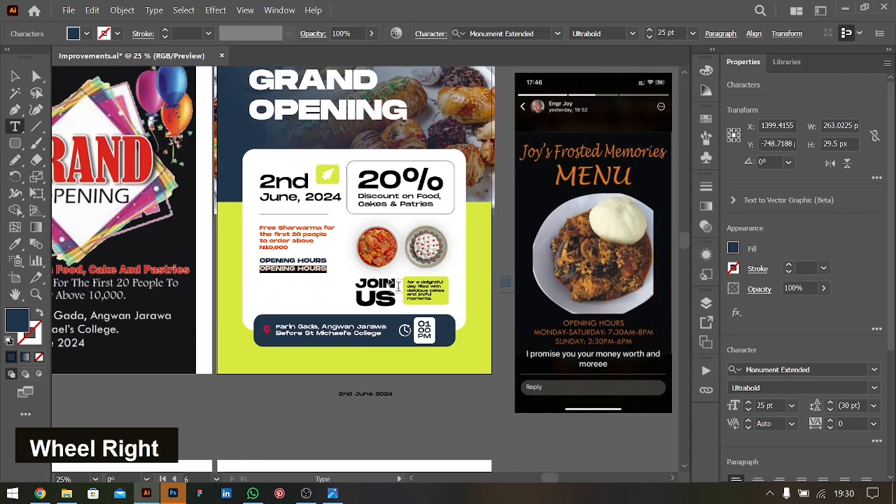
scroll(398, 287, right, 2)
key(Caps_Lock)
text(MONDAY )
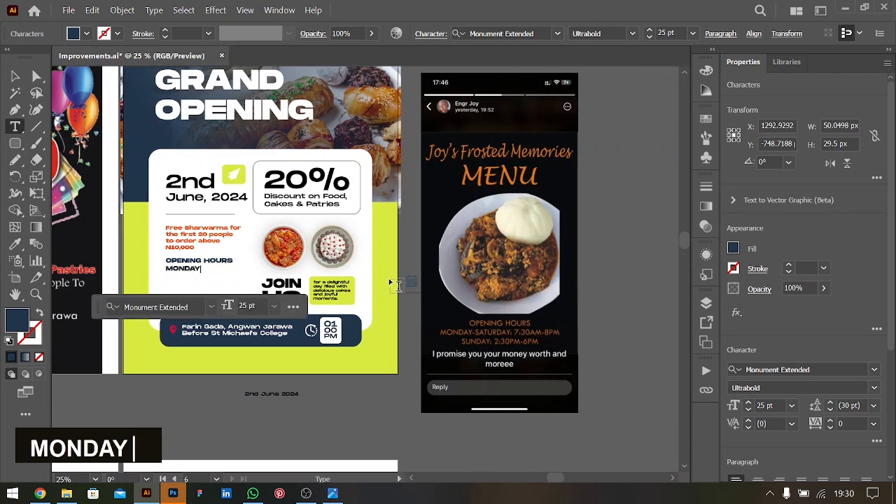
text(S)
key(BackSpace)
key(BackSpace)
key(BackSpace)
key(BackSpace)
key(BackSpace)
key(BackSpace)
key(BackSpace)
key(Caps_Lock)
Replace the copied text with "Monday -" and "Saturday" on two lines, followed by an empty line
text(Monday)
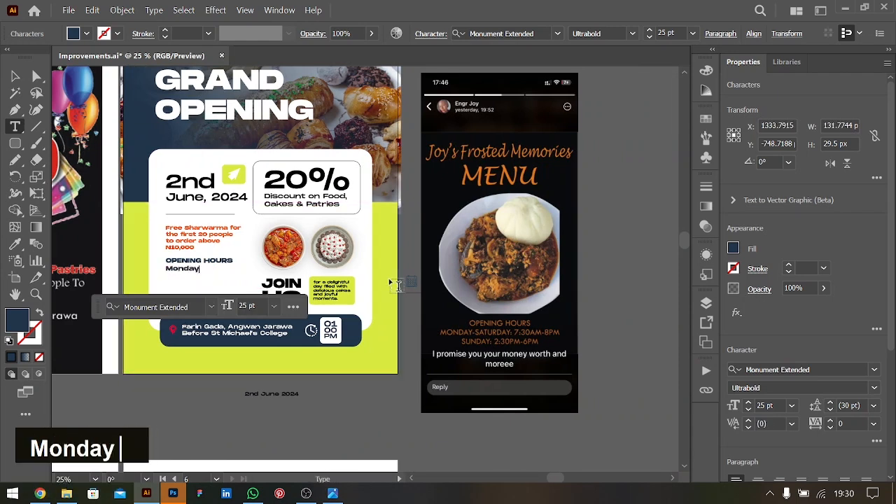
text( -)
key(Return)
text(Saturda)
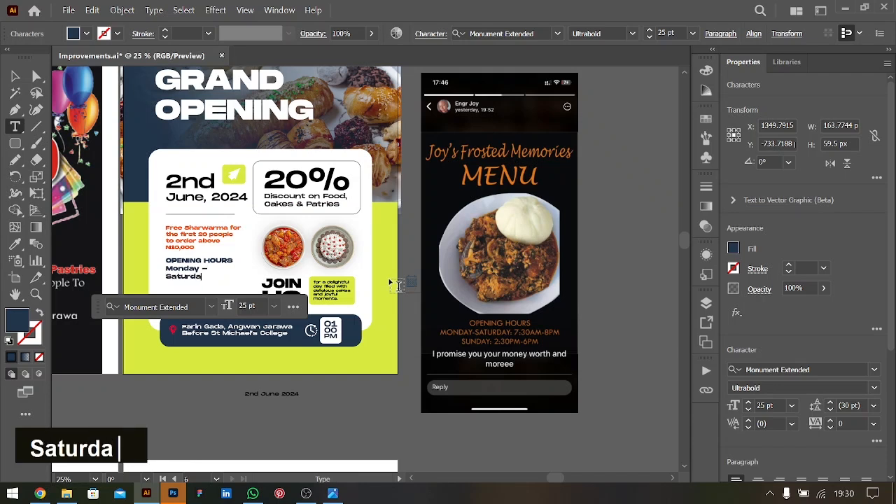
text(ys)
key(BackSpace)
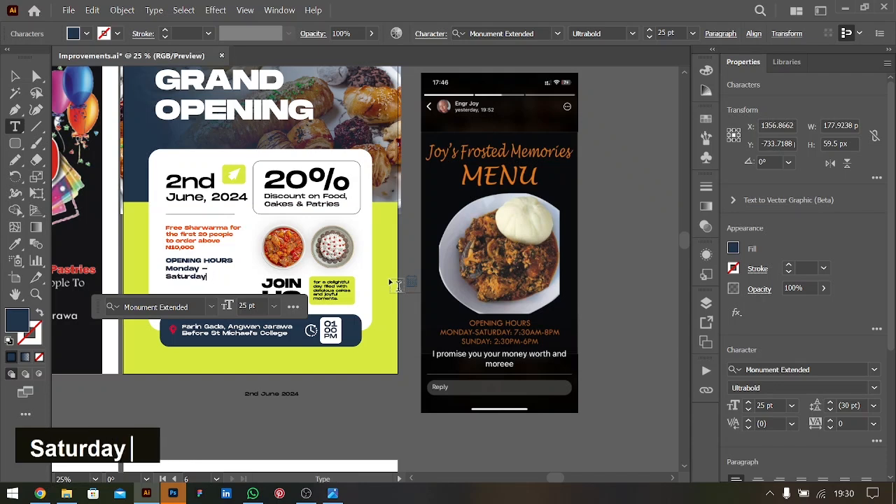
key(Return)
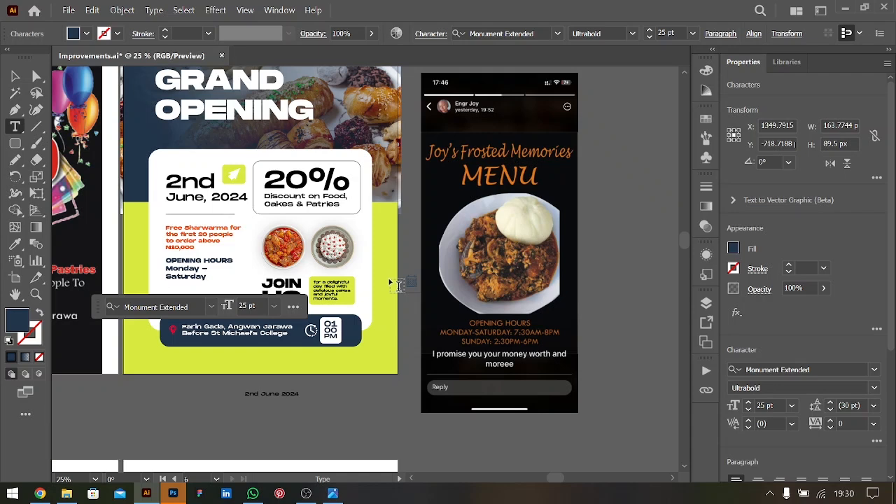
Add "7:30 - 8pm" as the third line under Monday - Saturday
text(7:30)
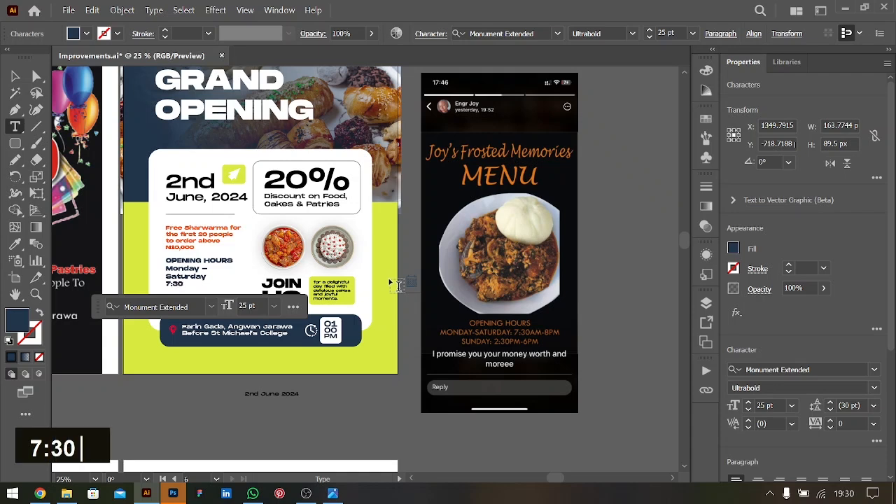
text( 8)
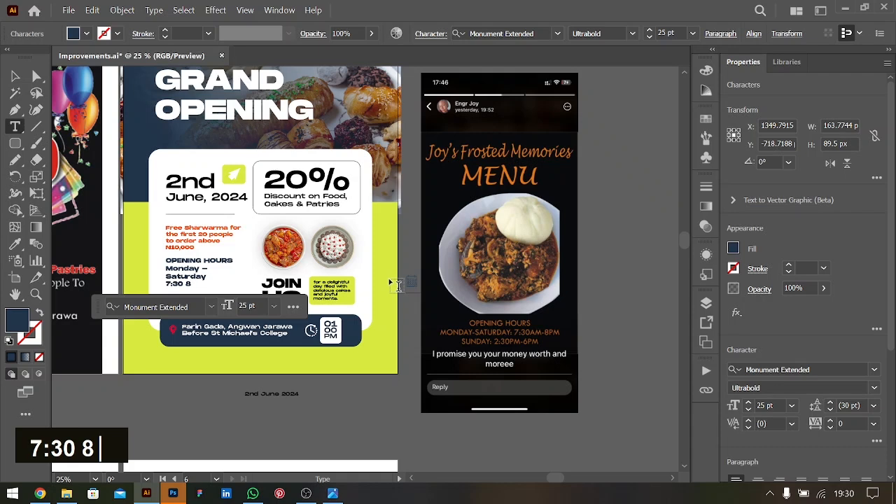
text(pm)
key(Left)
key(Left)
key(Left)
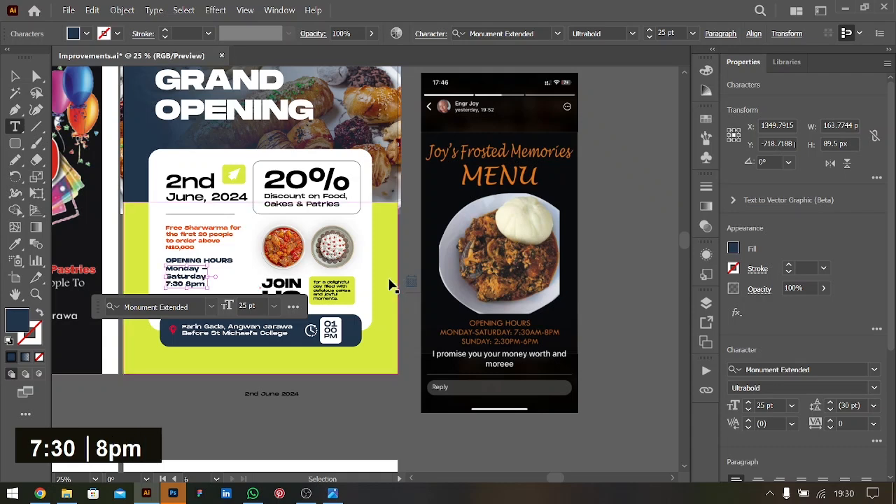
text(-)
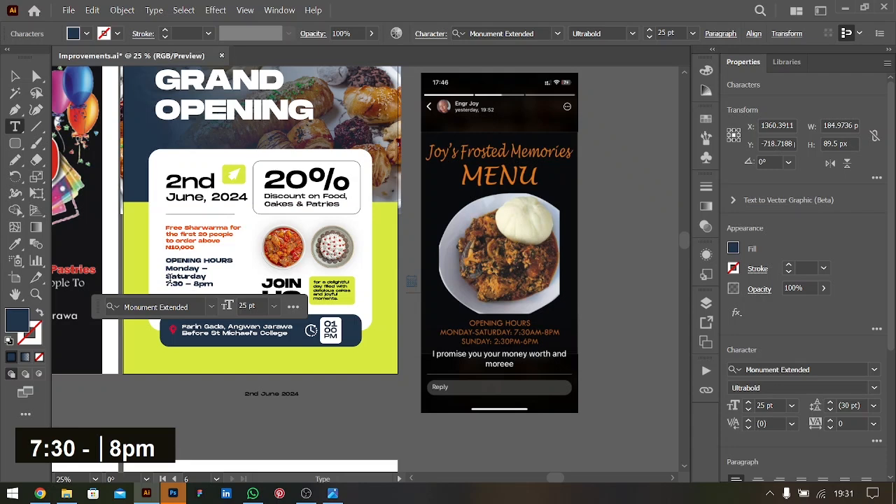
Set the Monday - Saturday hours text to the Regular weight of Monument Extended and deselect it
drag(167, 269, 213, 284)
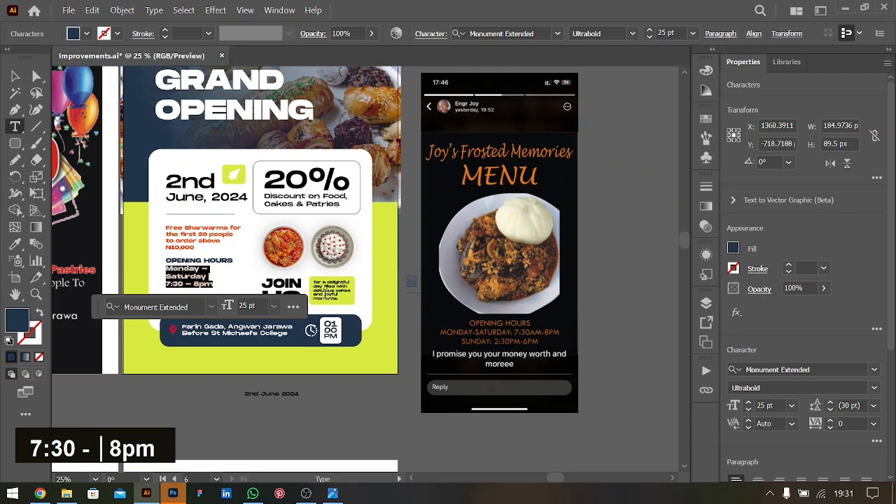
click(863, 387)
click(763, 405)
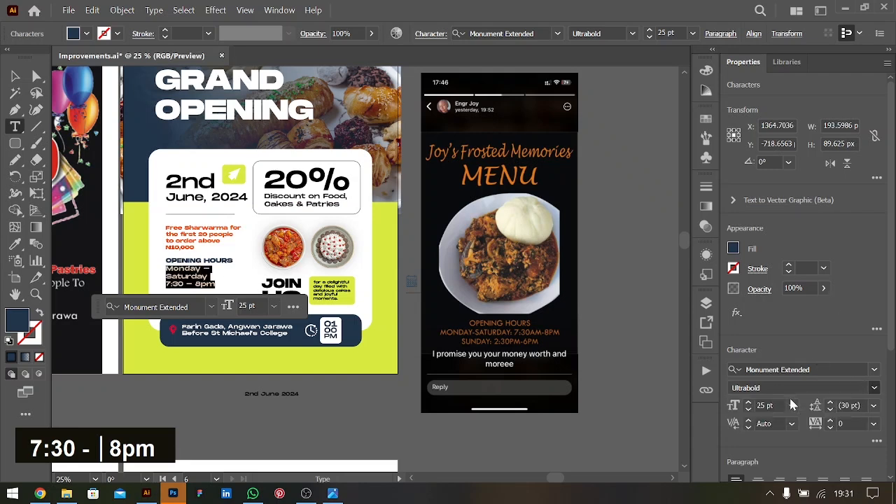
click(15, 76)
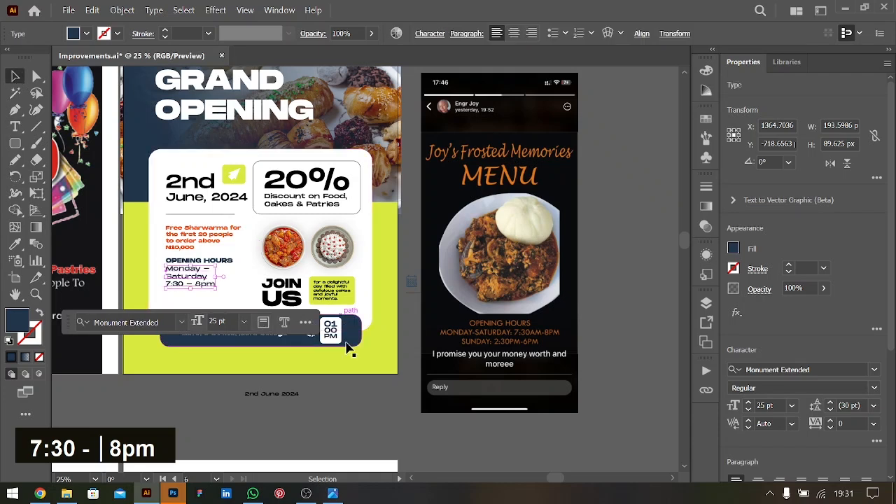
click(311, 411)
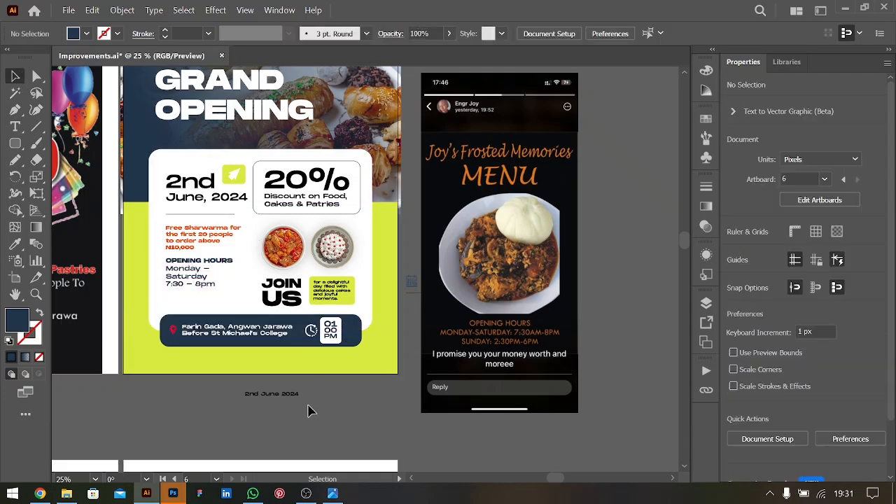
Shift the address bar's clock icon slightly away from the time box, discarding a trial copy placed under the opening hours
click(312, 332)
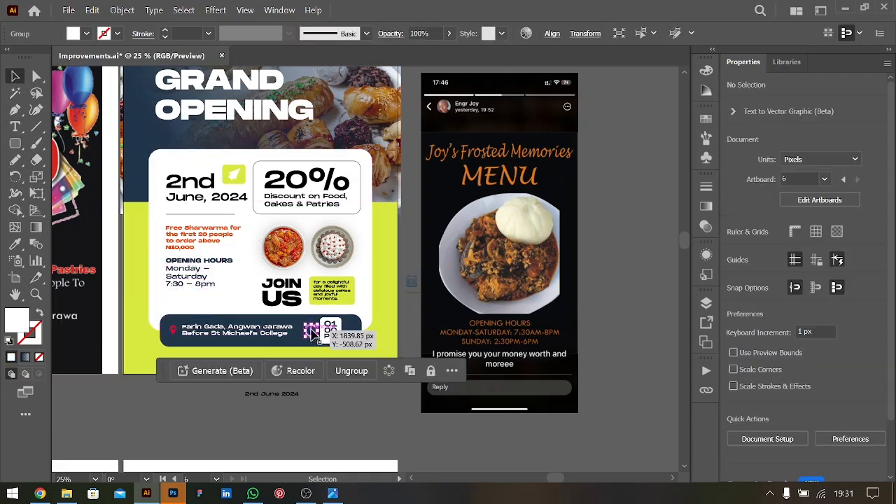
drag(312, 330, 310, 332)
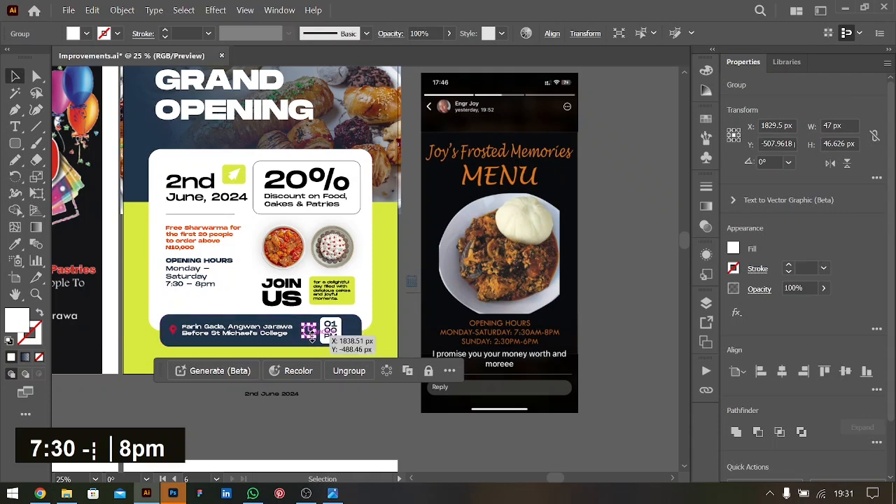
drag(311, 336, 172, 297)
key(BackSpace)
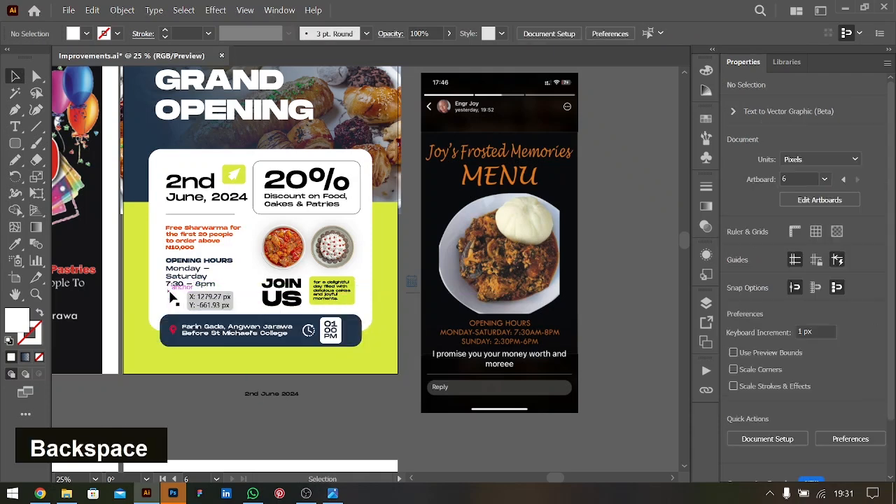
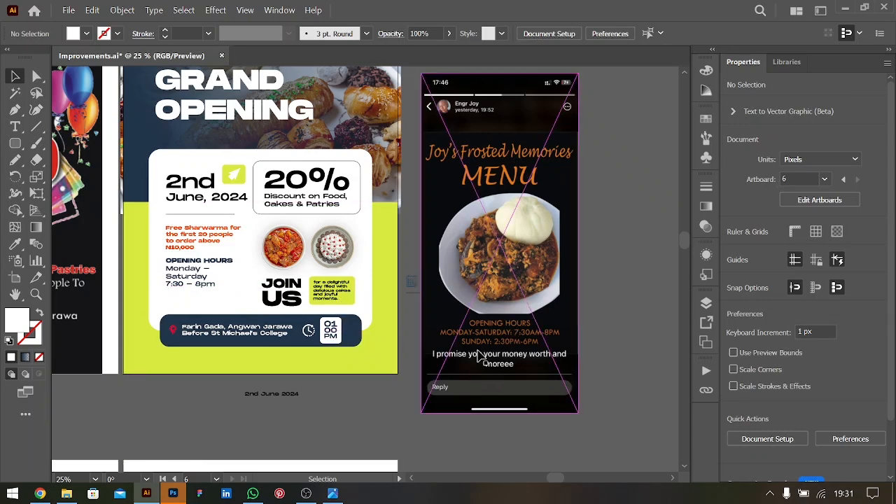
Duplicate the Monday - Saturday hours block about 125 px straight down and replace the copy's text with "Sunday: 2:30 - 6pm"
drag(204, 285, 205, 316)
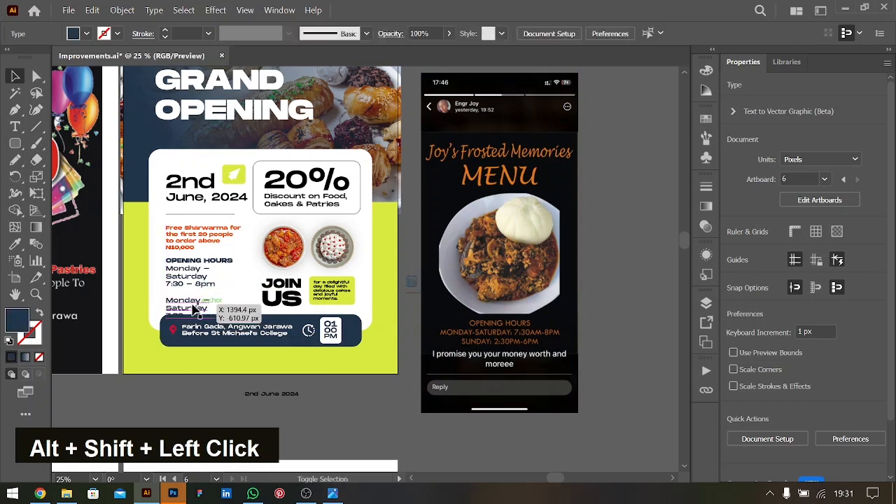
double_click(191, 308)
key(ctrl+a)
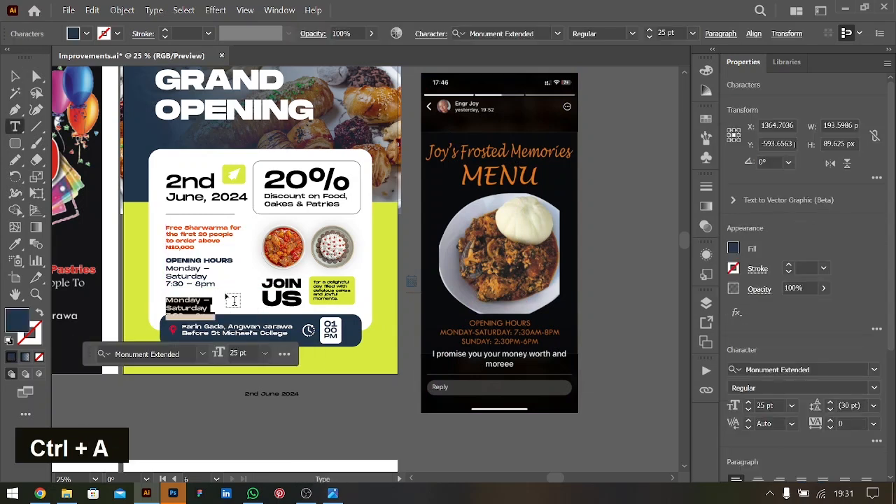
key(Caps_Lock)
key(Caps_Lock)
text(Sunday )
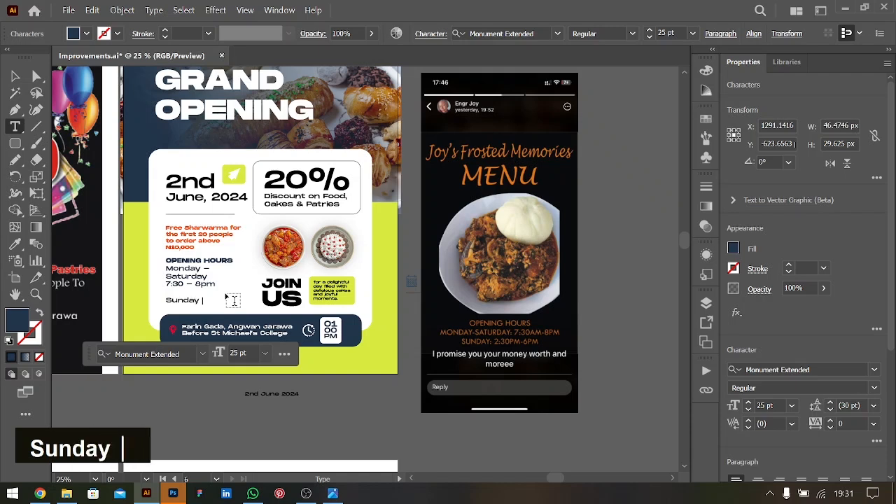
text(: 230)
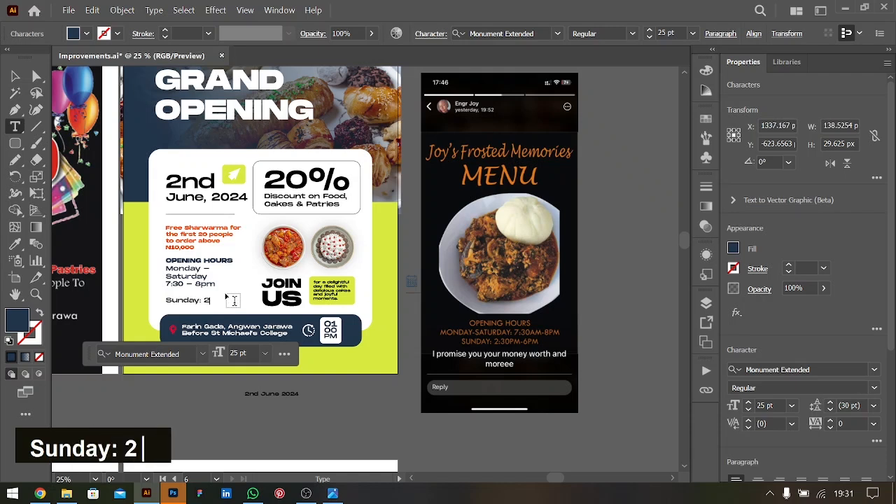
key(Left)
key(Left)
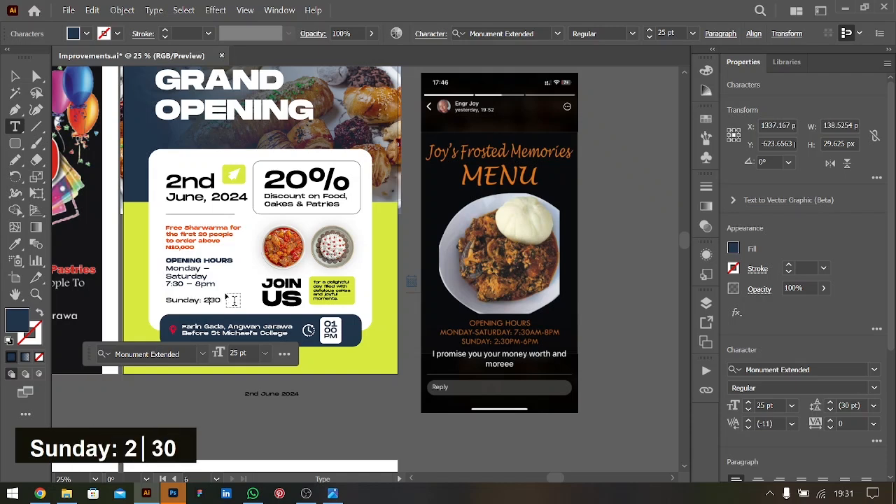
text(:30)
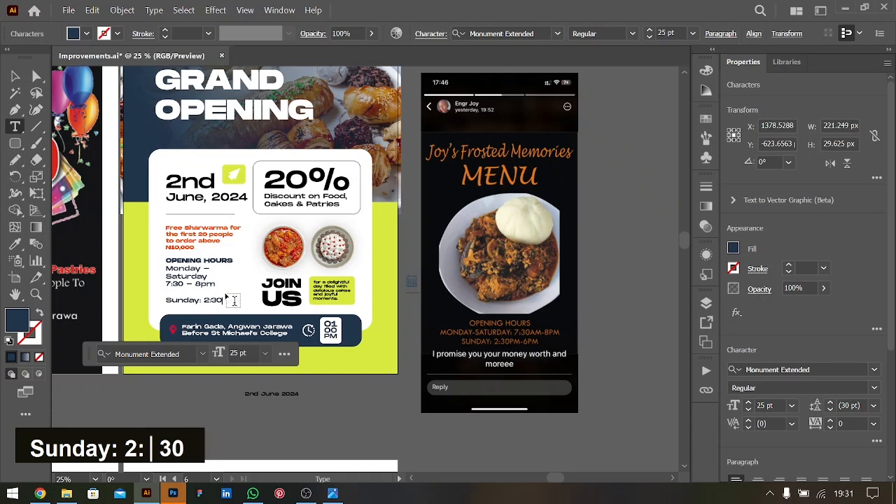
text( - )
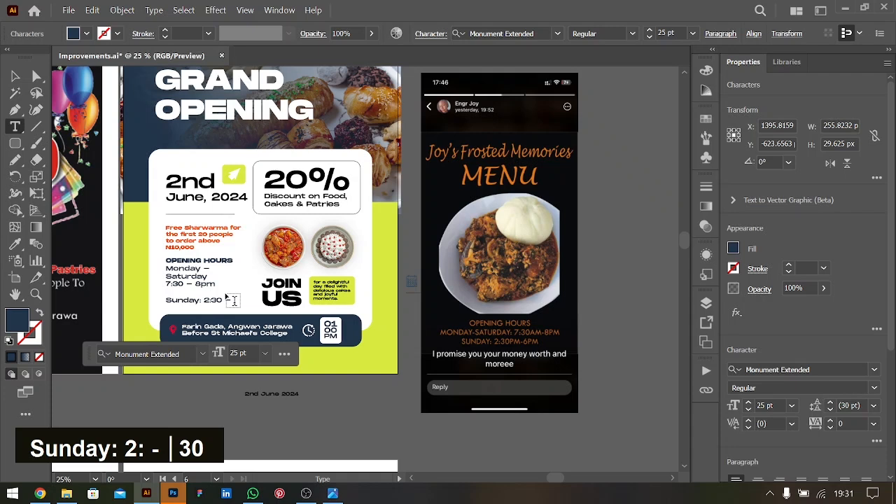
text(6pm)
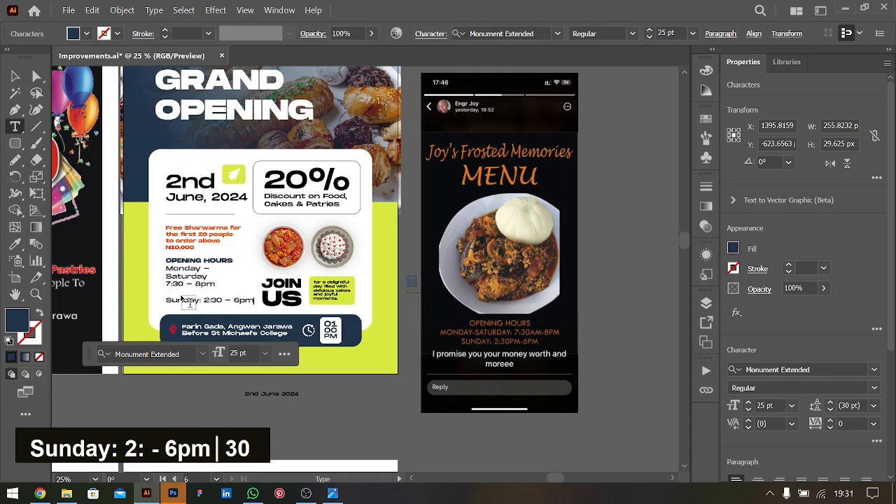
Move the Sunday hours text up about 35 px, directly beneath the 7:30 - 8pm line
key(ctrl+equal)
key(ctrl+equal)
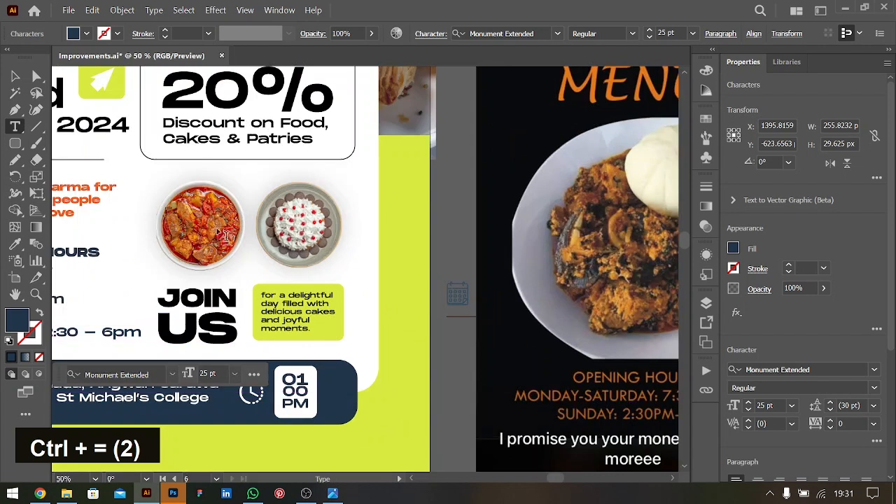
scroll(182, 301, left, 3)
click(15, 75)
drag(235, 331, 231, 314)
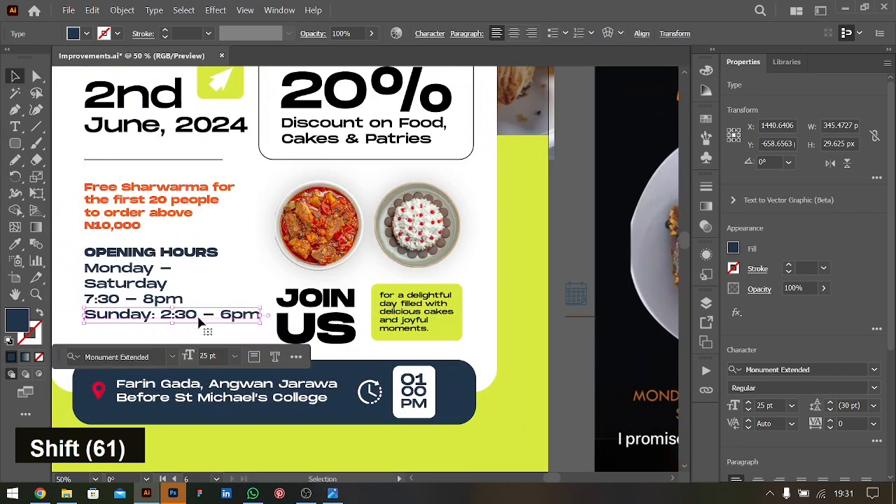
Break the Sunday text into two lines before "2:30 - 6pm" and move it 10 px down
double_click(166, 315)
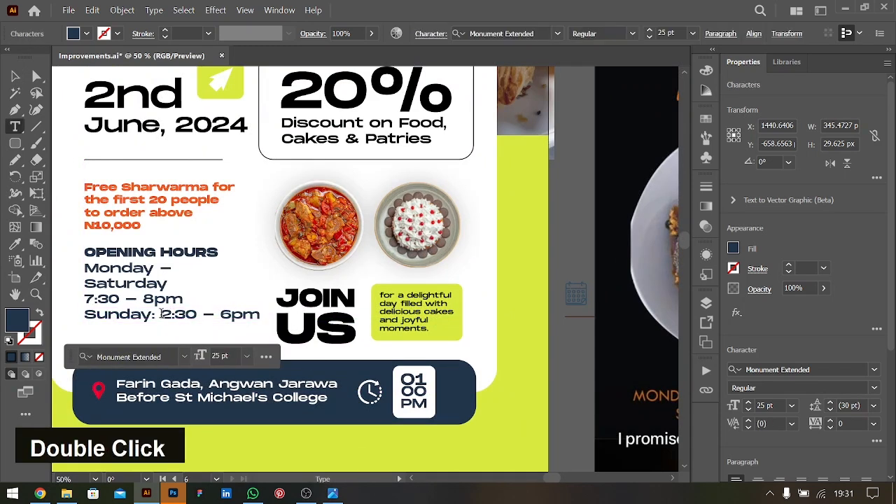
key(Return)
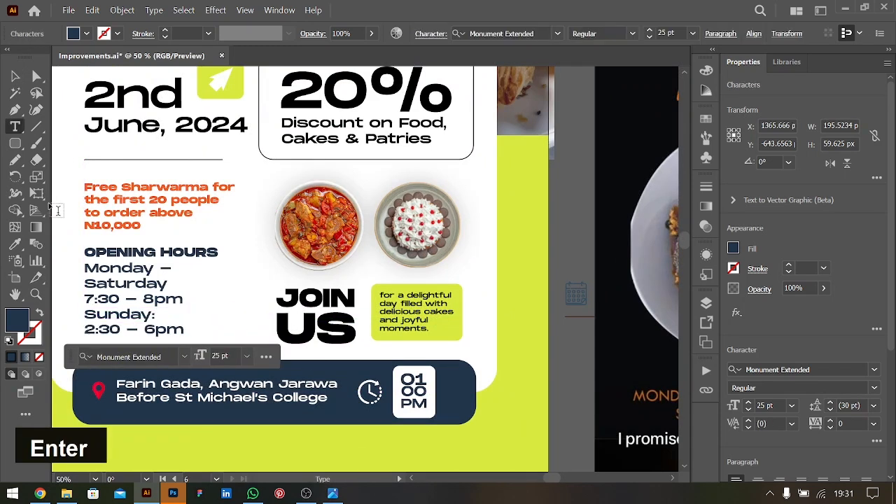
key(Escape)
key(shift+Down)
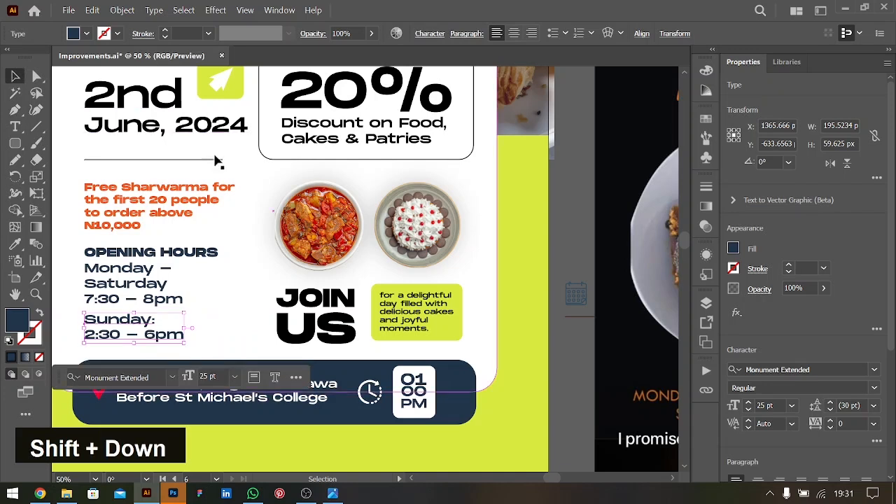
Duplicate the divider line under the date straight down into the gap between the Monday - Saturday and Sunday hours
key(alt)
key(alt)
key(alt)
key(alt)
key(alt)
key(alt)
key(alt)
key(alt)
key(alt)
drag(191, 160, 193, 311)
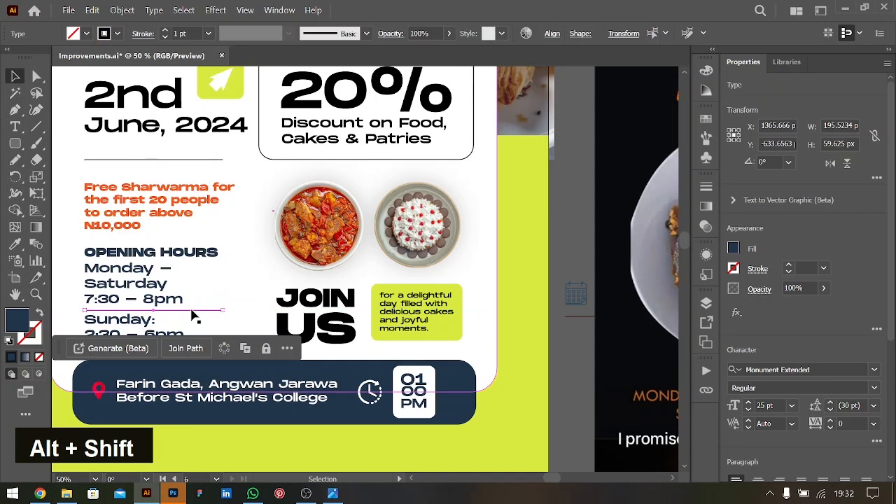
Move the opening hours heading, both hours texts and the divider between them down 6 px together
double_click(166, 266)
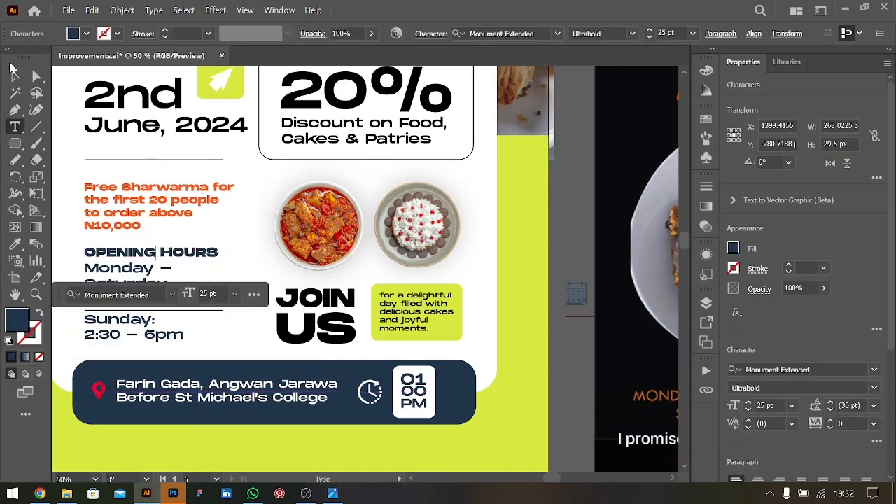
click(15, 75)
key(ctrl+minus)
key(ctrl+minus)
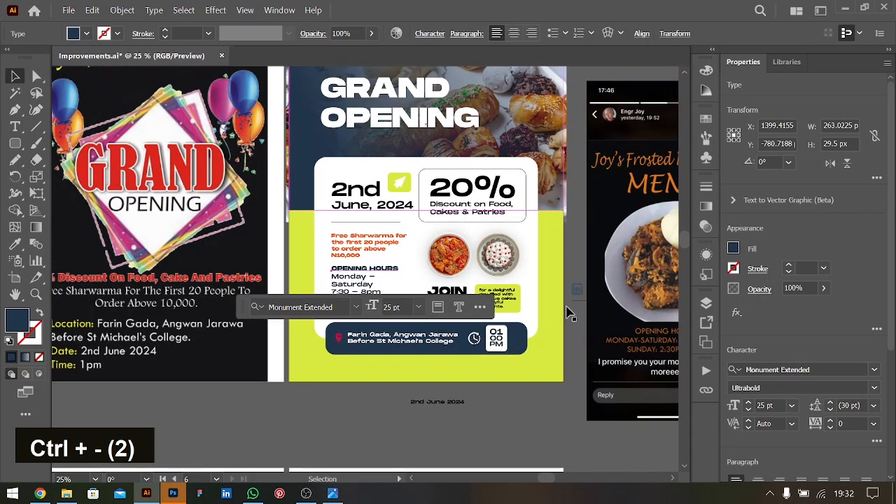
shift+click(355, 291)
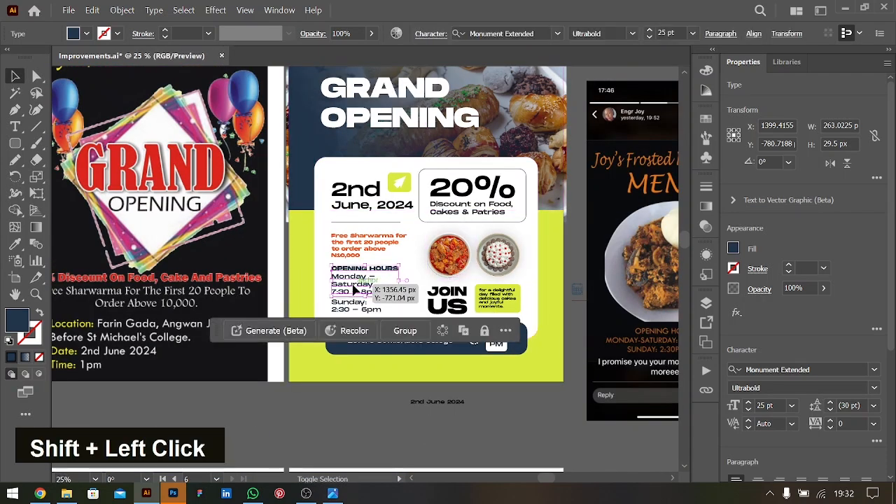
shift+click(357, 302)
drag(355, 301, 348, 301)
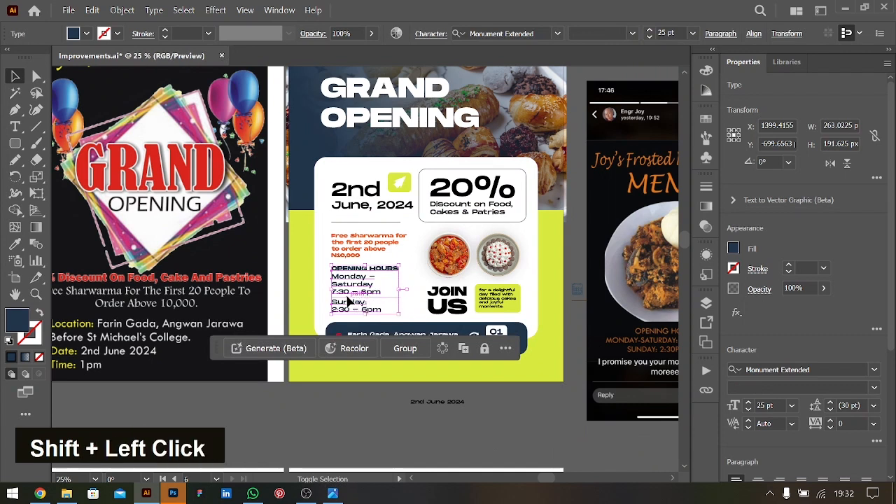
key(shift+Down)
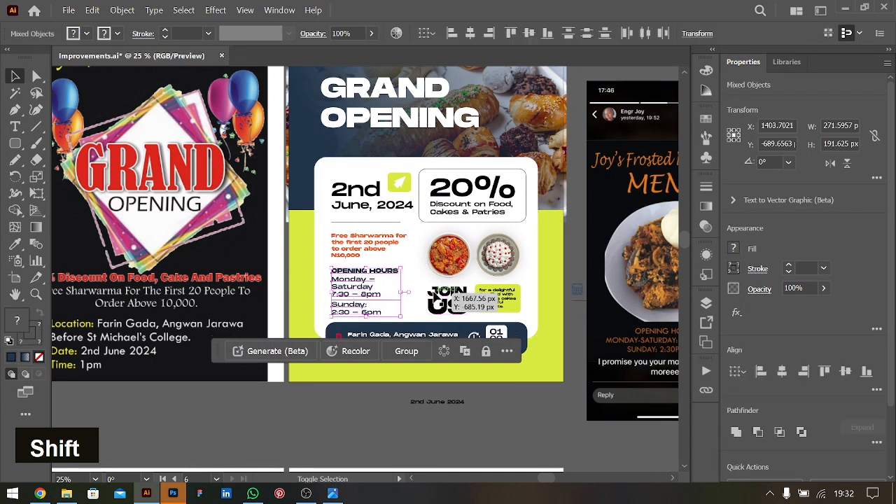
key(Up)
key(Up)
key(Up)
key(Up)
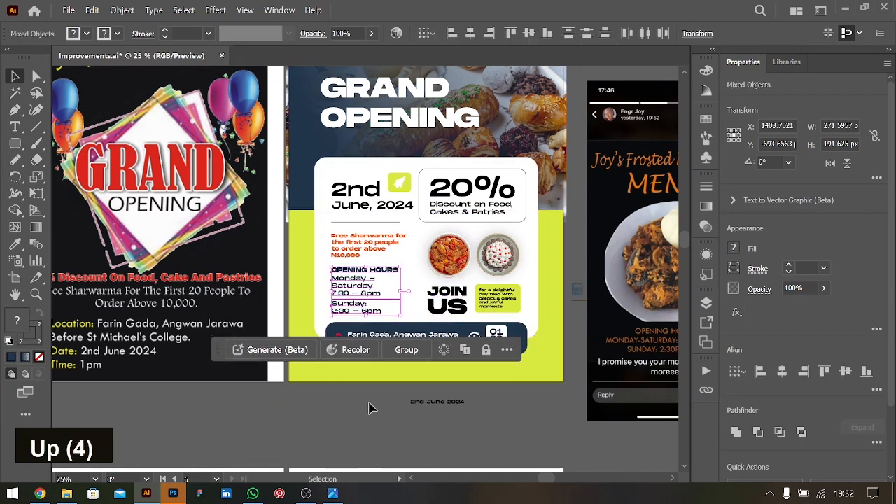
click(369, 413)
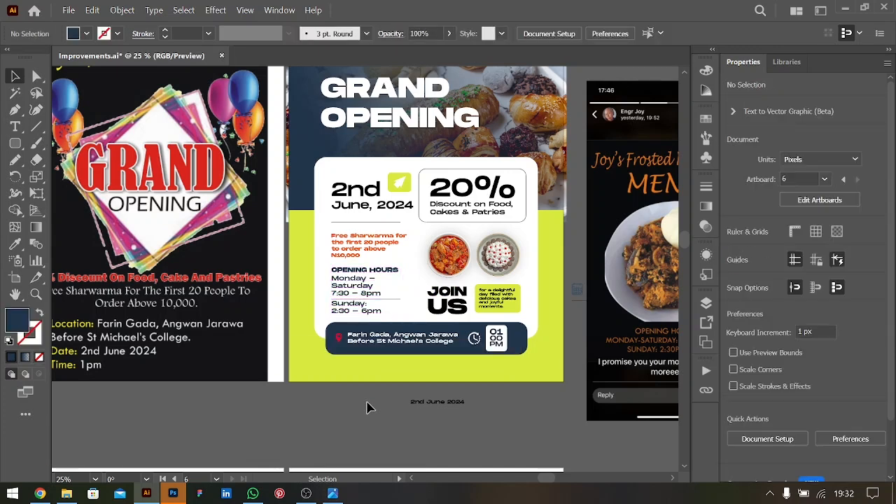
Draw a rounded rectangle about 95 by 44 px over the stew bowl's upper right edge and duplicate it straight across onto the cake plate
scroll(448, 301, right, 3)
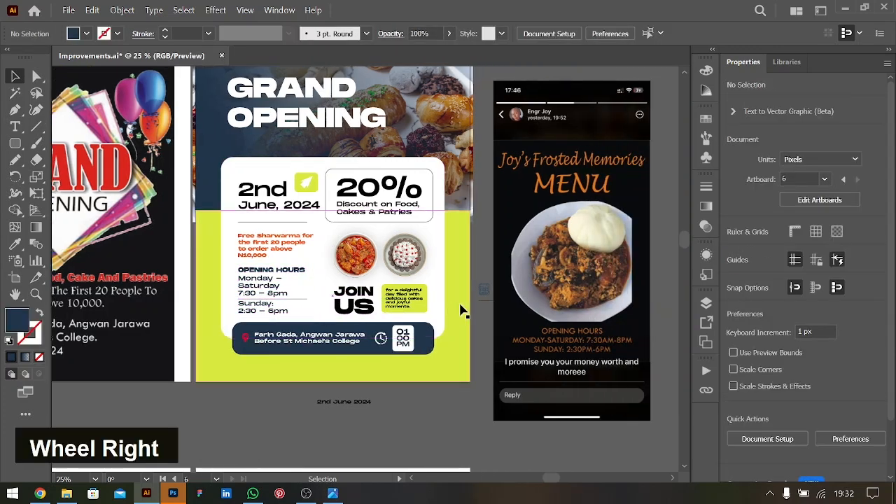
click(362, 260)
click(417, 262)
key(ctrl+equal)
key(ctrl+equal)
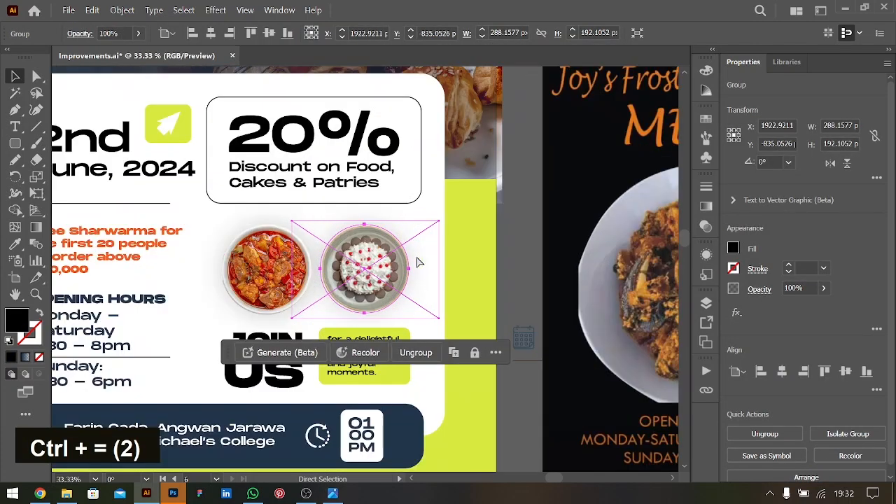
click(15, 143)
drag(268, 220, 316, 241)
key(v)
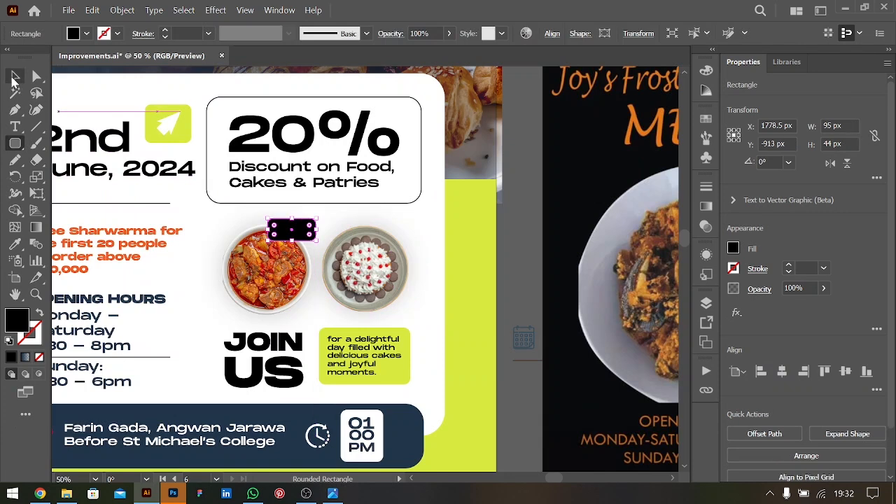
key(ctrl+equal)
key(ctrl+equal)
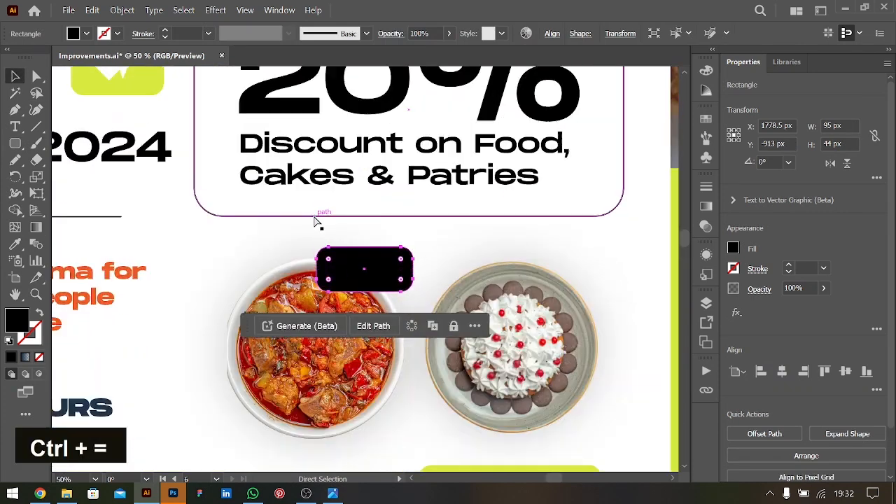
alt+click(404, 257)
drag(407, 259, 584, 269)
Fill both label rectangles with the lime green sampled from the flyer's background
key(o)
key(i)
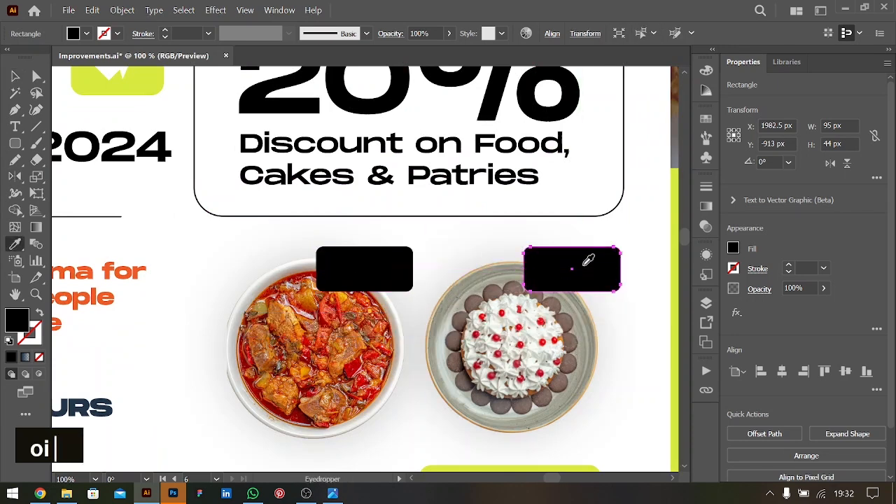
scroll(588, 256, right, 2)
click(615, 243)
key(v)
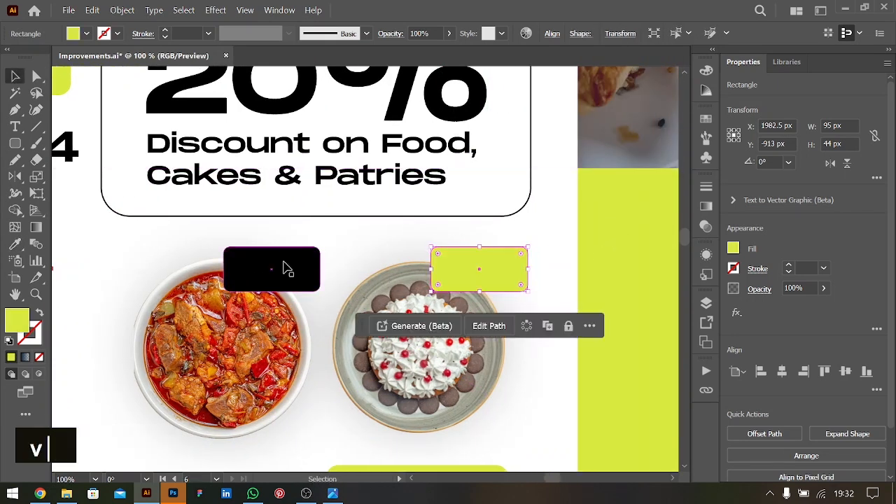
click(285, 268)
key(i)
click(616, 254)
key(v)
Add the text "Food" at about 17.87 pt centred on the stew bowl's label and copy it onto the cake plate's label
key(t)
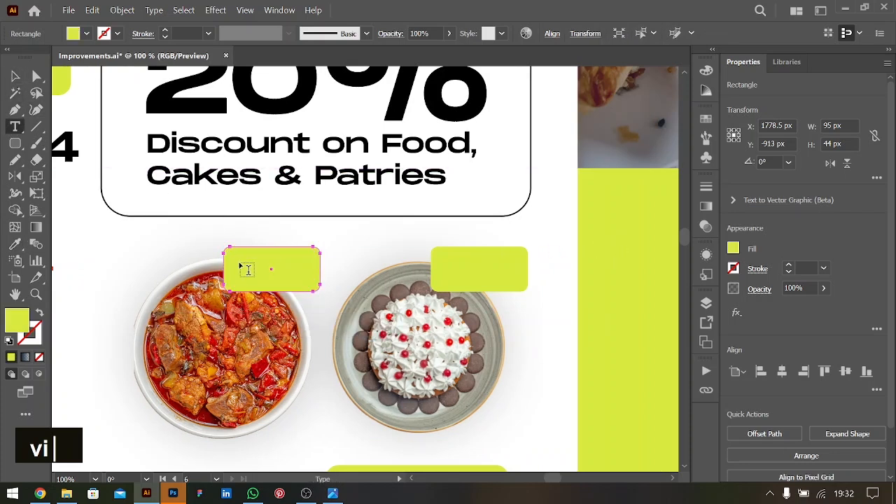
click(240, 262)
text(Food)
key(BackSpace)
click(15, 75)
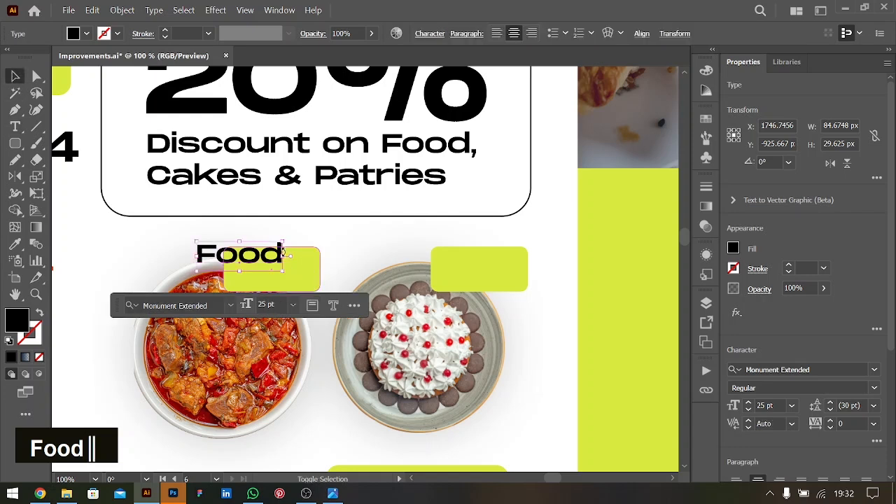
drag(286, 259, 501, 261)
Replace the text on the cake plate's label with "Cake" and deselect it
double_click(490, 269)
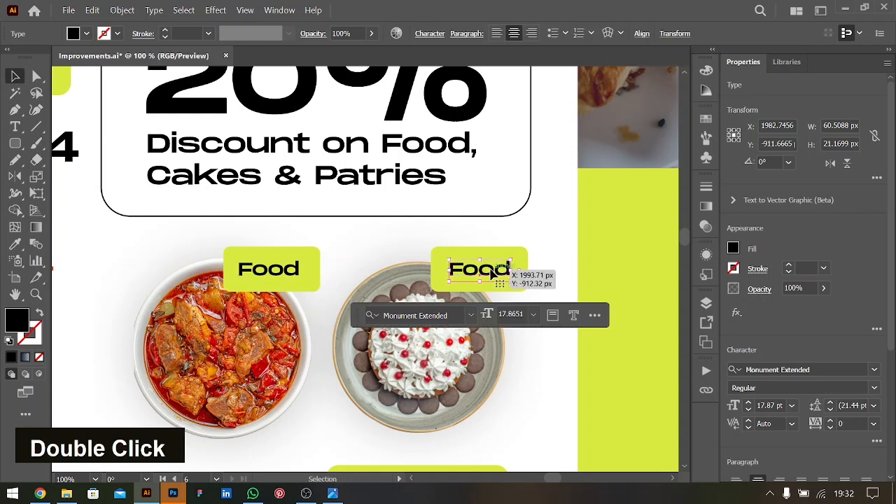
key(ctrl+a)
text(Cake)
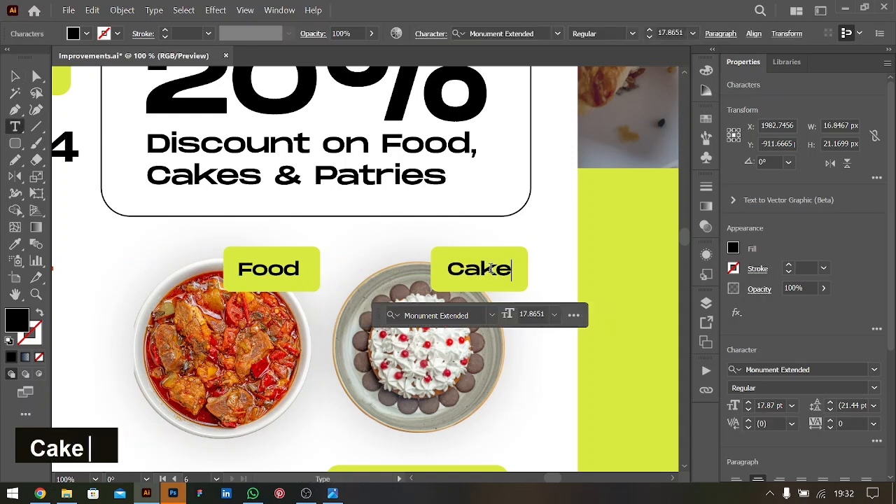
key(ctrl+0)
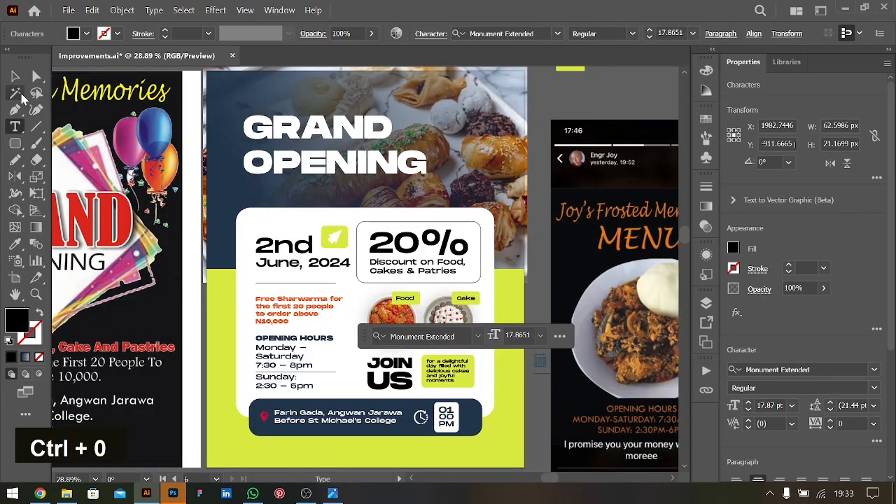
click(15, 76)
click(534, 139)
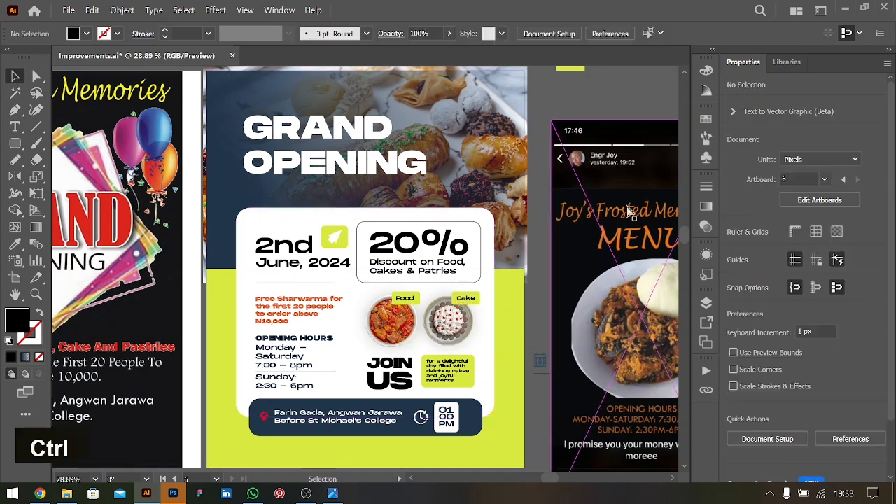
Switch to the ChatGPT page in Chrome, copy "Come celebrate with us and taste the joy in every bite." and return to Illustrator
key(ctrl+minus)
alt+scroll(509, 243, up, 2)
key(alt+Tab)
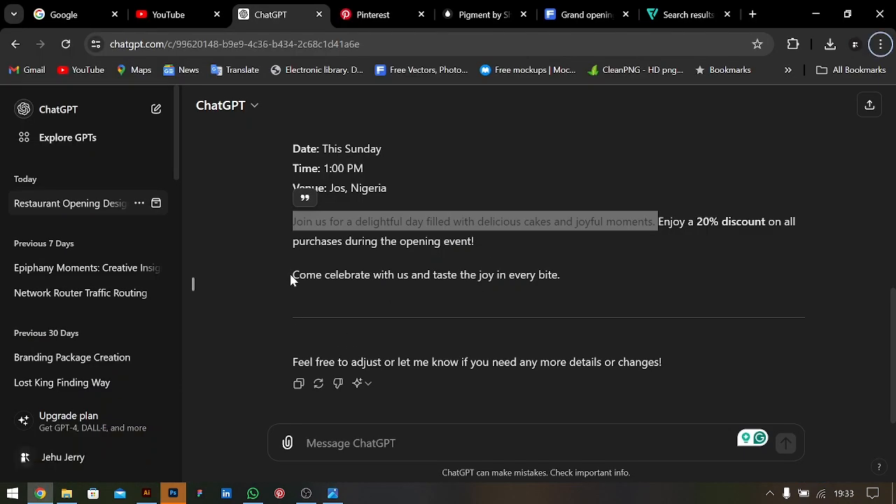
drag(293, 275, 565, 278)
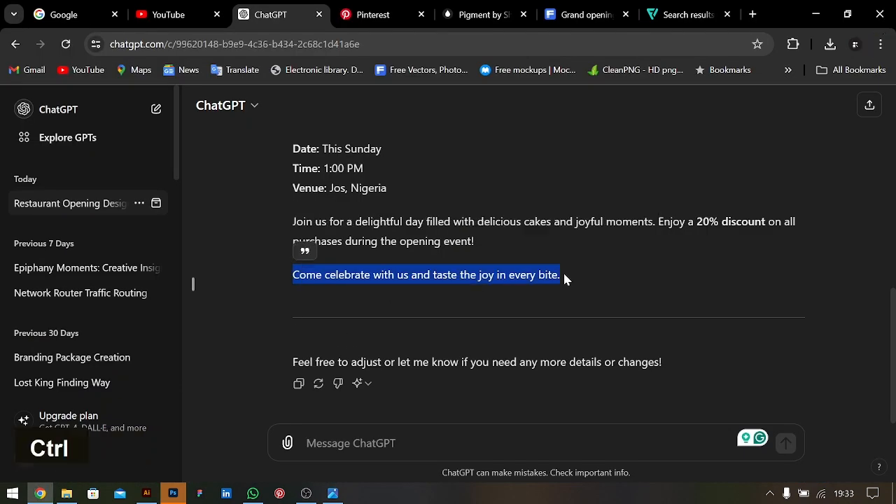
key(ctrl+c)
key(alt+Tab)
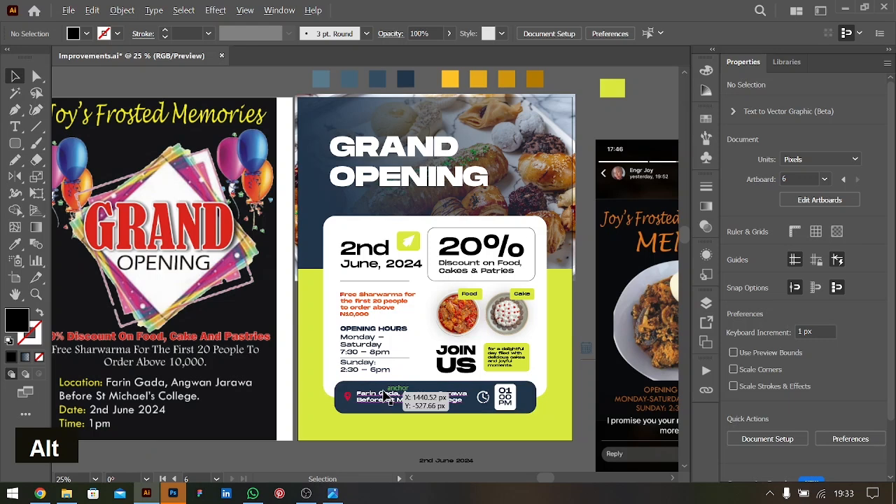
Duplicate the address text to just below the navy bar and replace the copy's wording with the copied celebration sentence
drag(384, 396, 383, 427)
double_click(383, 427)
key(ctrl+a)
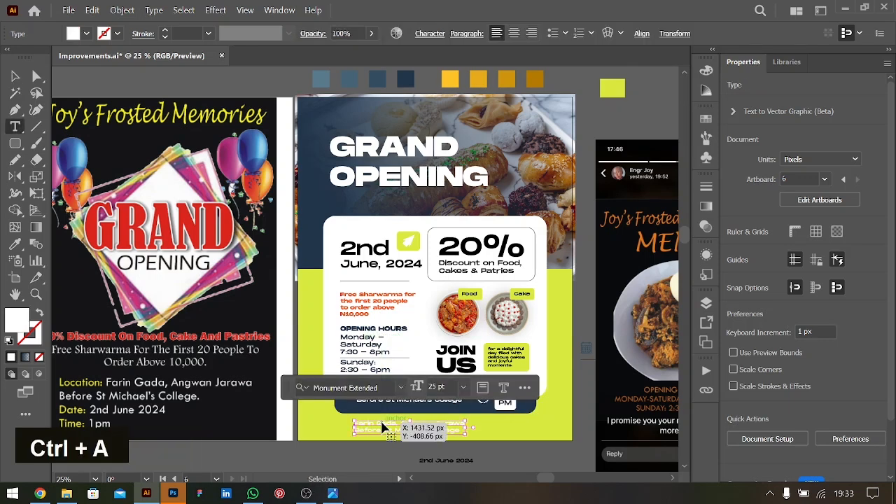
key(ctrl+v)
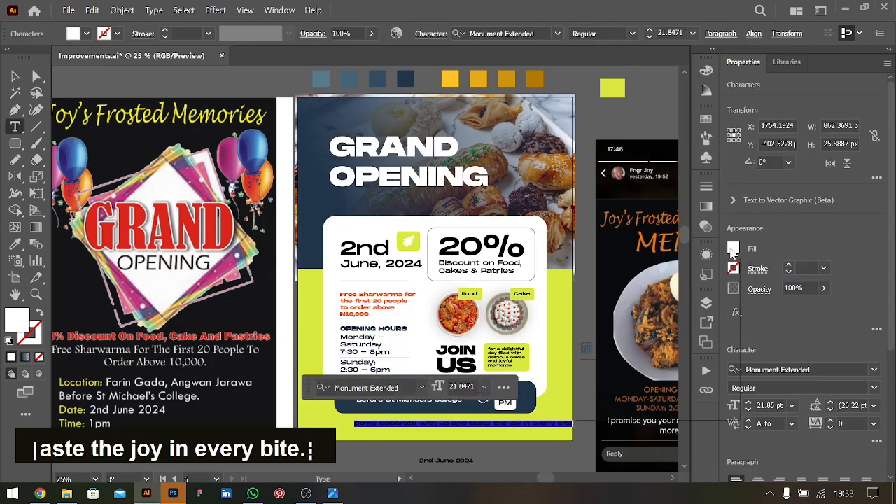
Fill the celebration sentence with the dark navy swatch
click(732, 249)
click(659, 396)
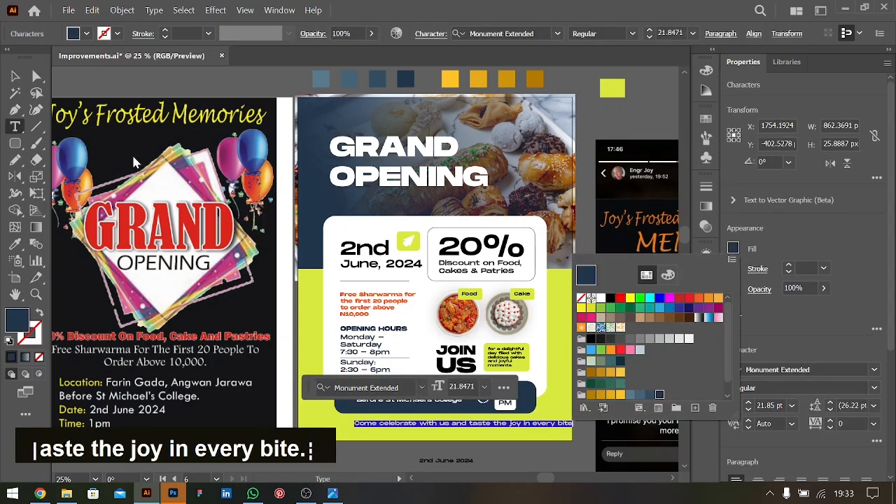
key(Escape)
click(15, 79)
Centre the celebration sentence horizontally on the artboard and reduce its font size to 18 pt
key(ctrl+equal)
key(ctrl+equal)
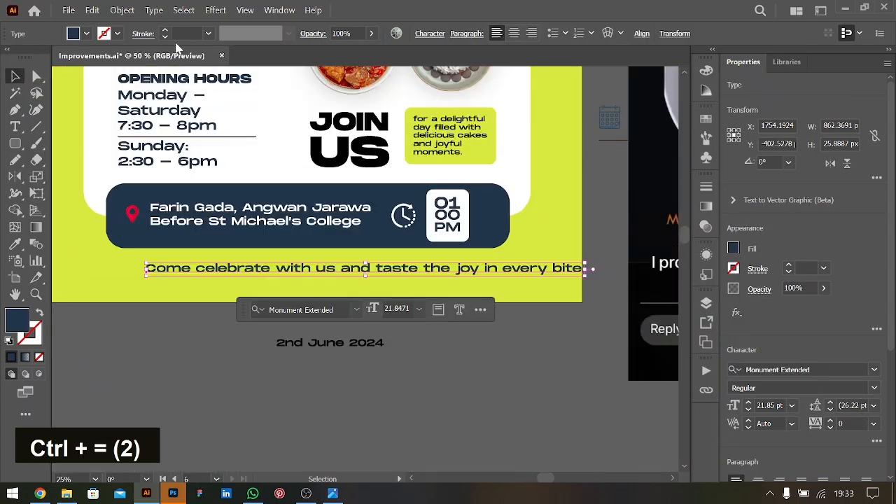
drag(350, 263, 311, 269)
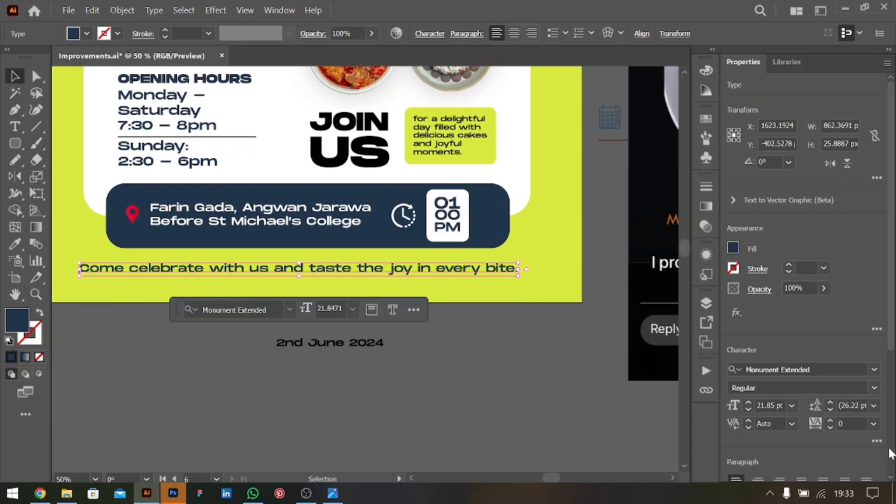
scroll(781, 414, down, 5)
click(783, 406)
key(ctrl+0)
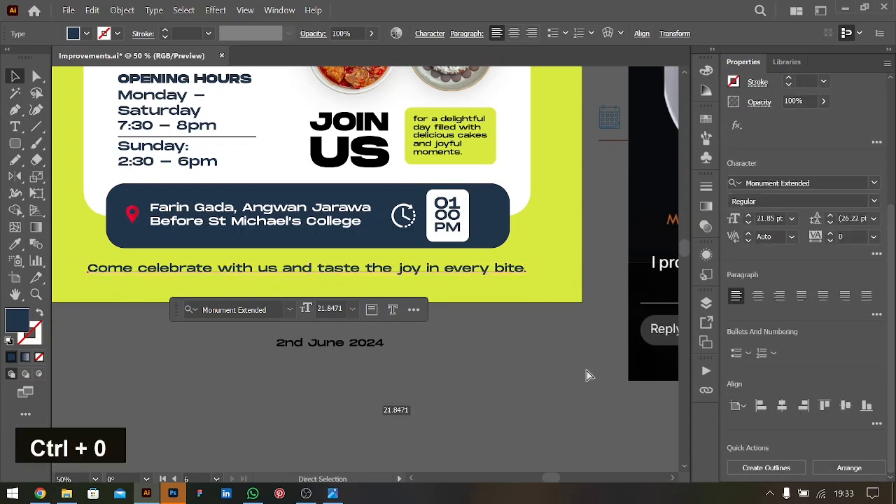
key(ctrl+shift+comma)
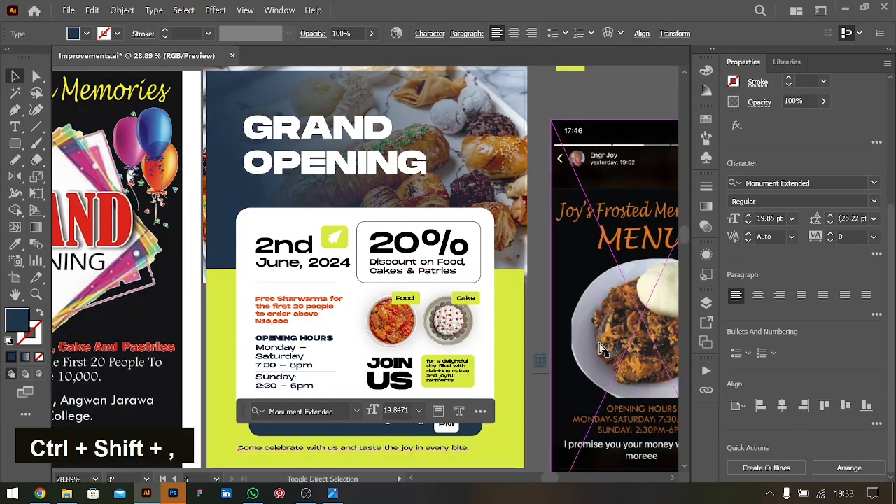
double_click(749, 222)
click(619, 86)
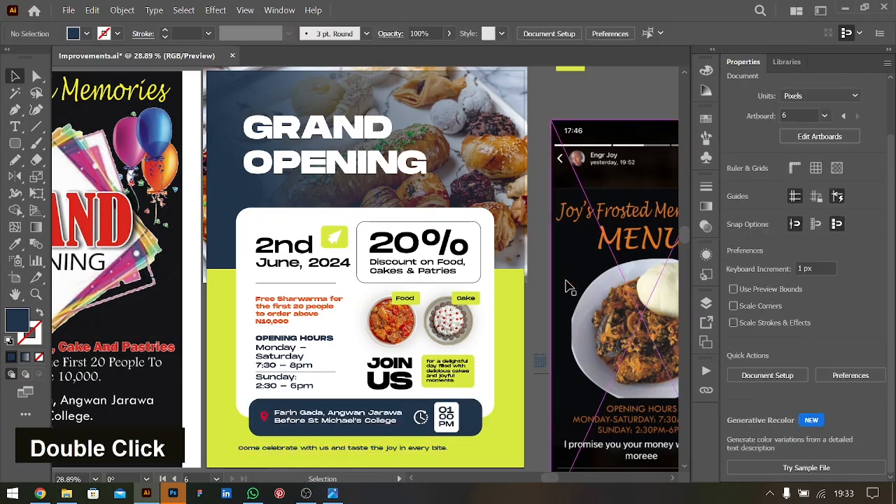
Set the celebration sentence's paragraph to centre alignment and centre the resized text horizontally on the artboard
click(355, 452)
key(ctrl+shift+c)
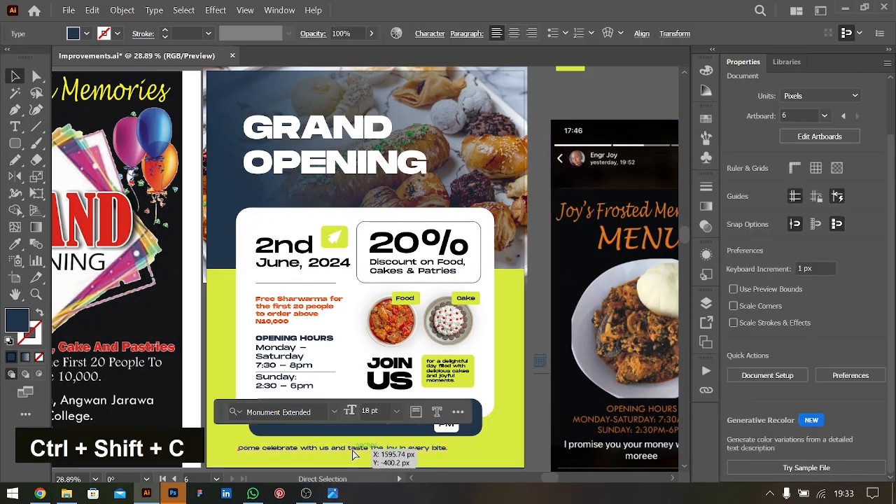
scroll(770, 410, down, 3)
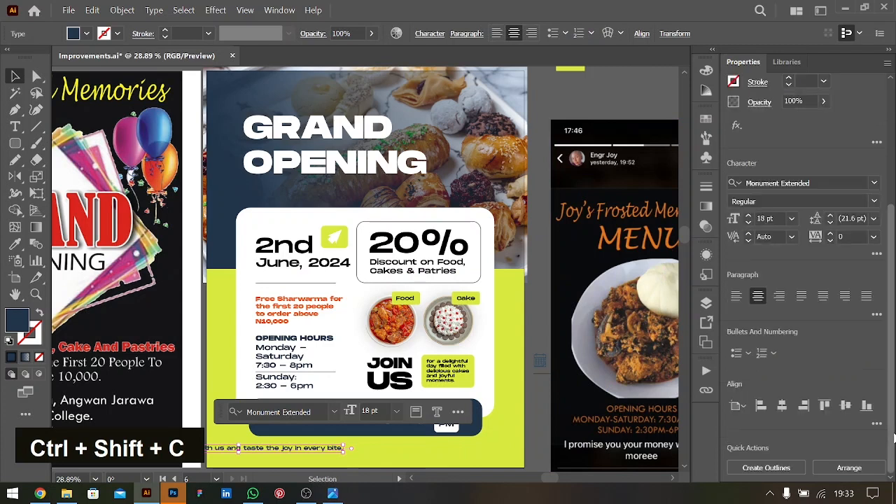
click(781, 407)
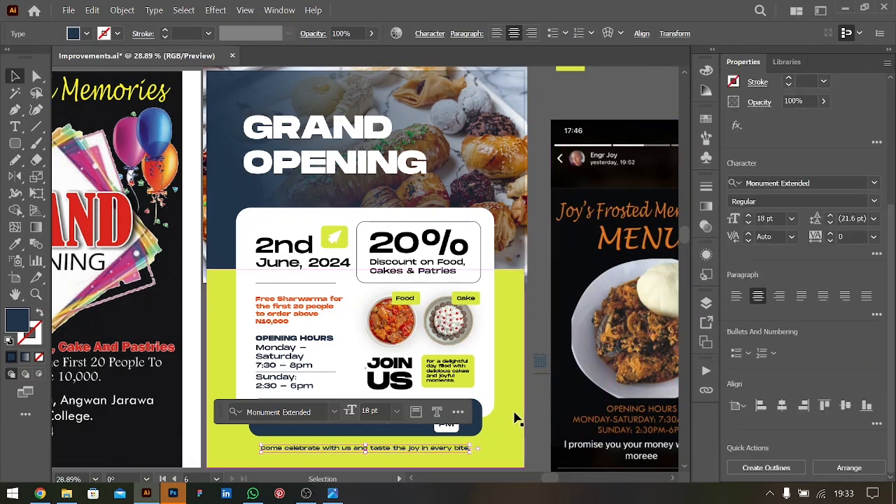
click(584, 114)
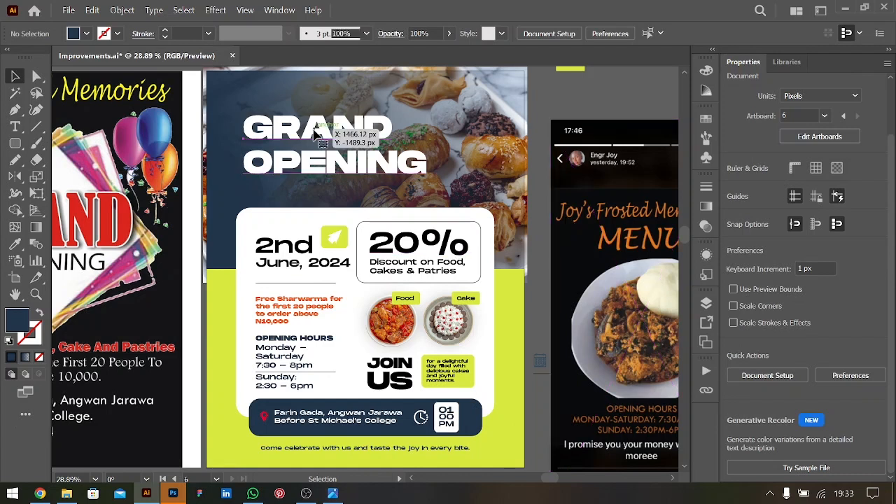
Duplicate the celebration sentence to above the GRAND OPENING heading and replace the copy's wording with "Joy's Fronted Memories"
click(322, 448)
drag(322, 448, 326, 96)
double_click(326, 97)
key(ctrl+a)
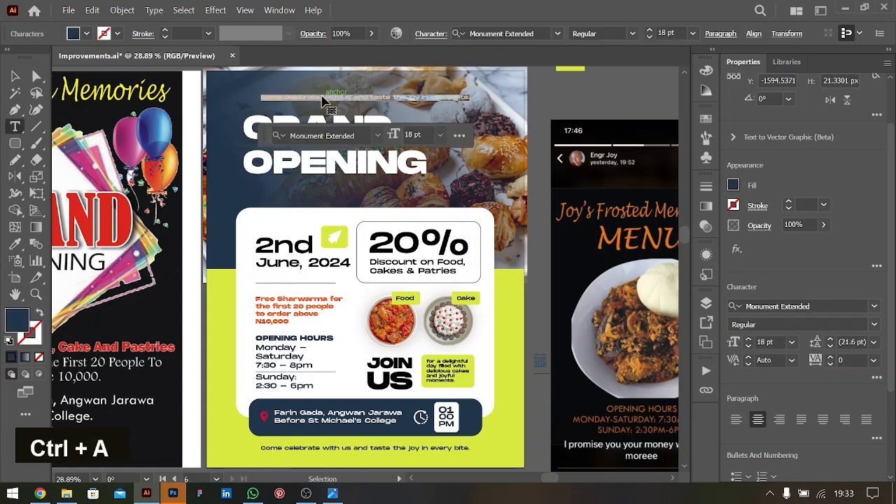
scroll(378, 212, right, 3)
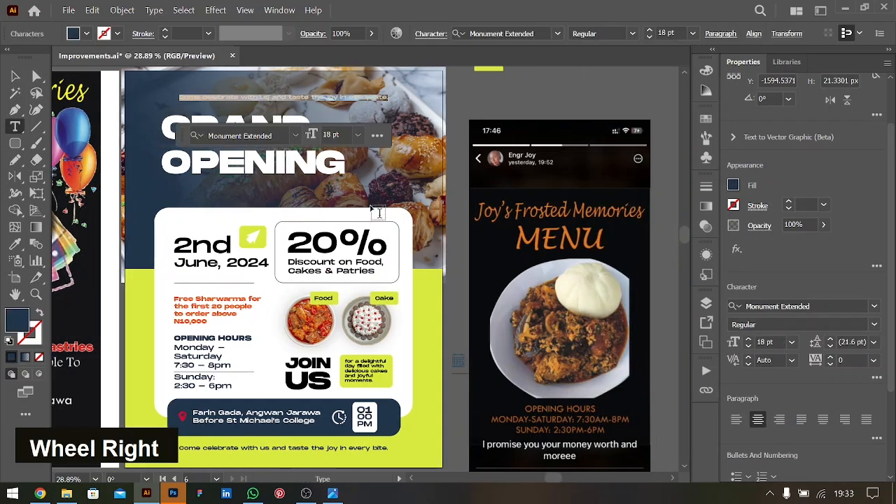
text(Joy)
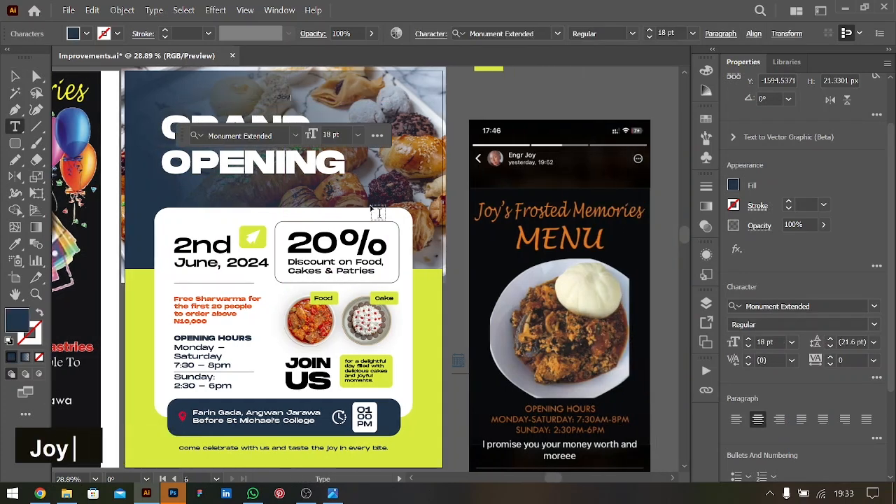
text('s F)
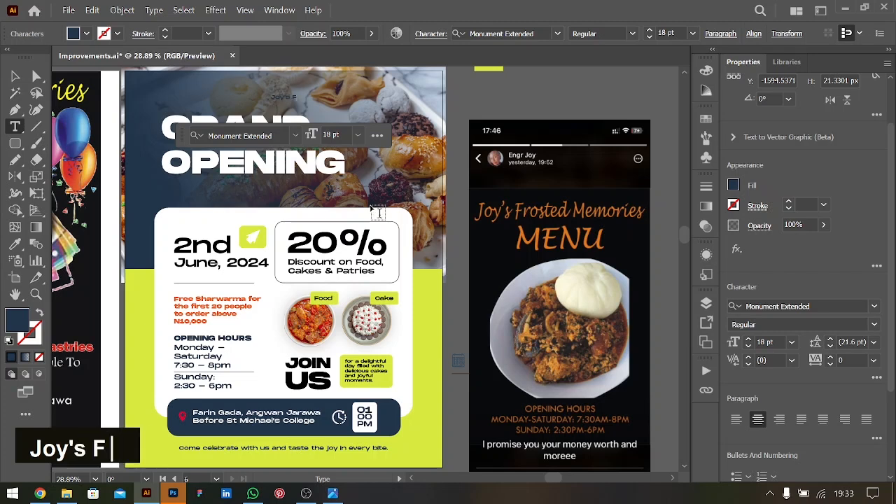
text(ronted Merm)
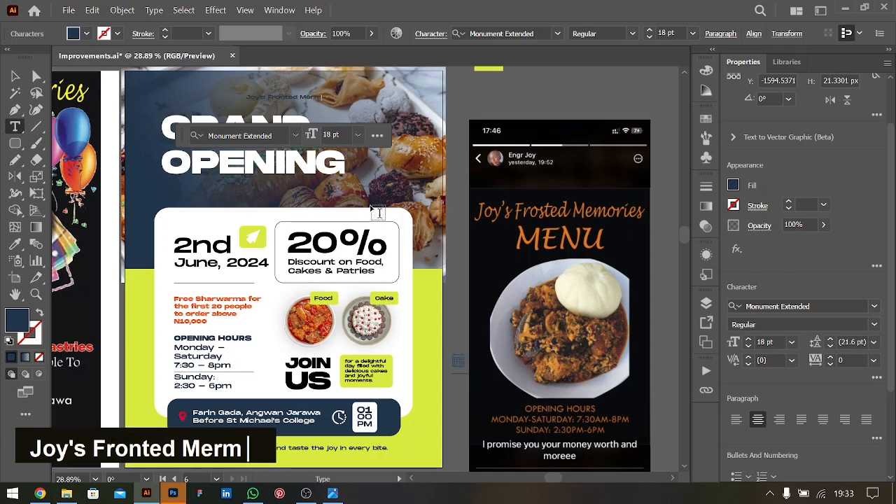
key(BackSpace)
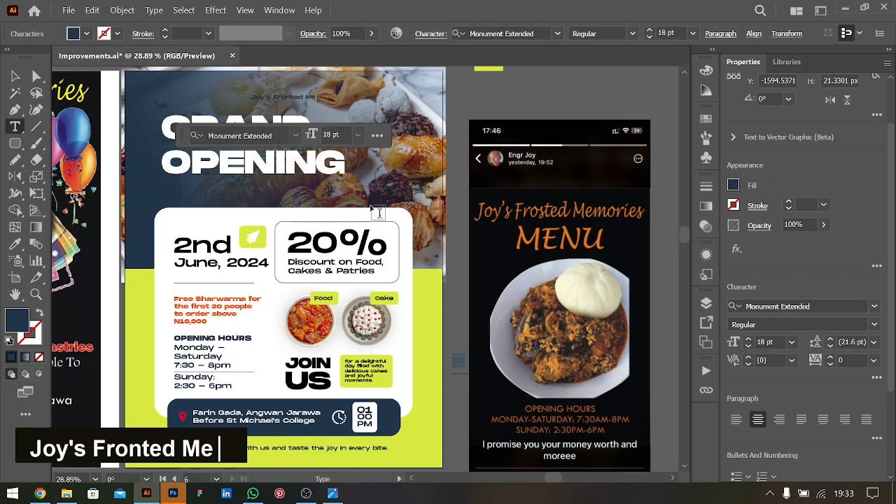
text(mori)
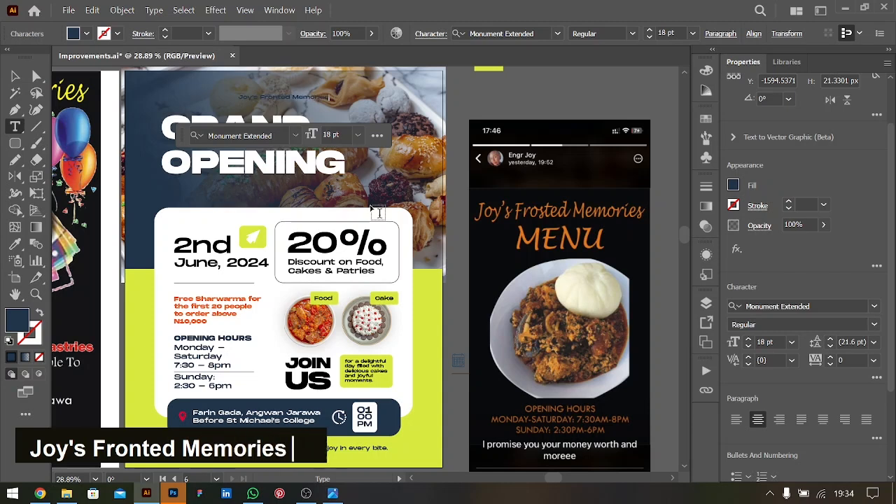
text(es)
key(ctrl+a)
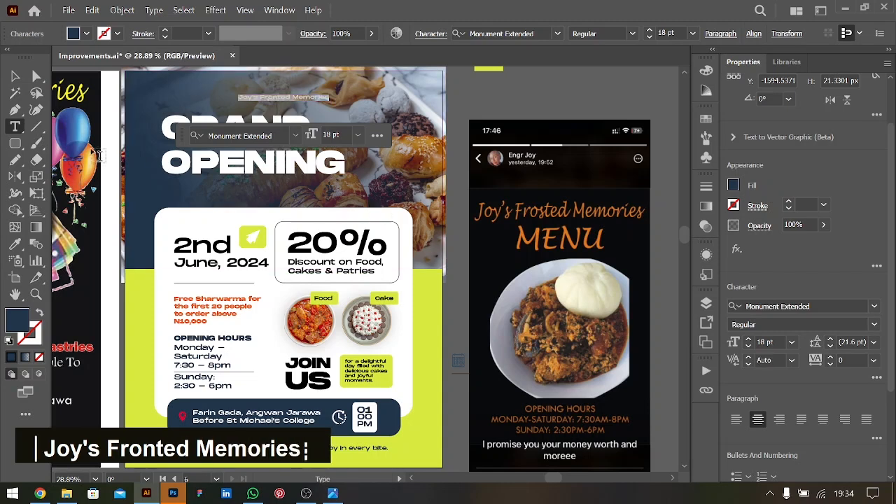
Move the business name line close above the GRAND OPENING heading and fill it with white
click(16, 75)
drag(248, 104, 208, 111)
click(733, 185)
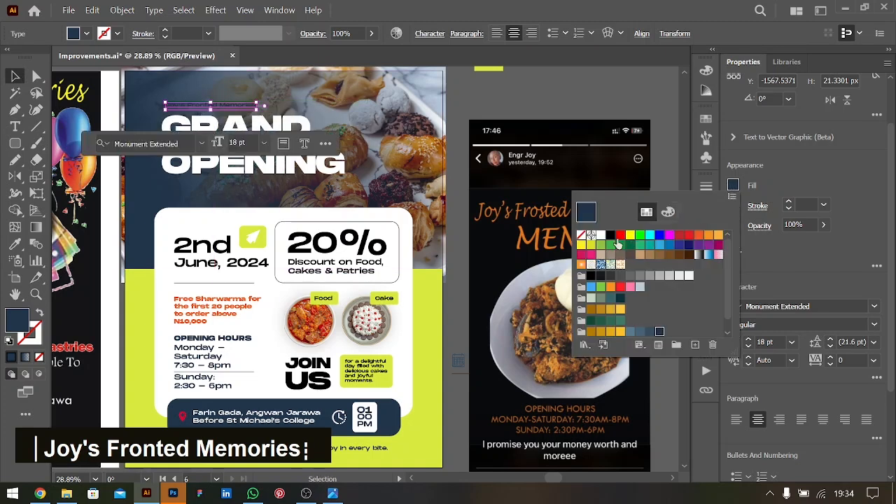
click(600, 238)
key(Escape)
Enlarge the business name to 24 pt, left-align its paragraph and line it up with the heading's left edge
key(ctrl+shift+period)
key(ctrl+shift+period)
key(ctrl+shift+period)
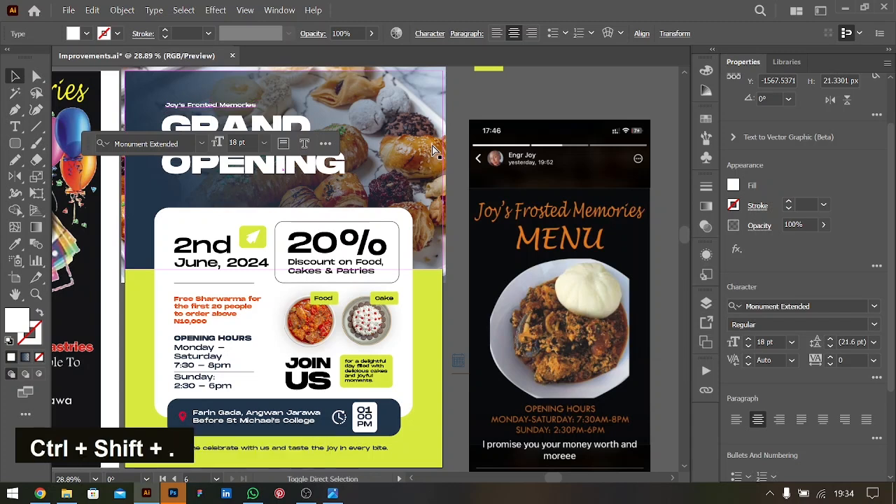
key(ctrl+shift+l)
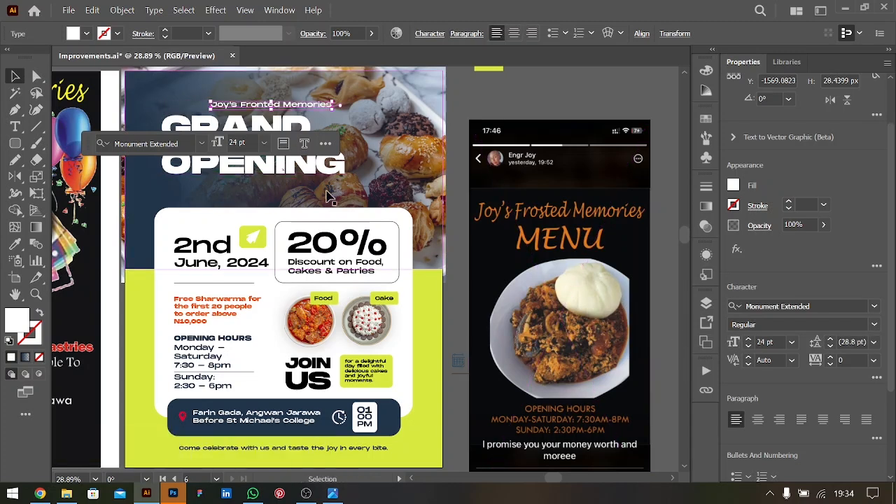
drag(313, 98, 265, 109)
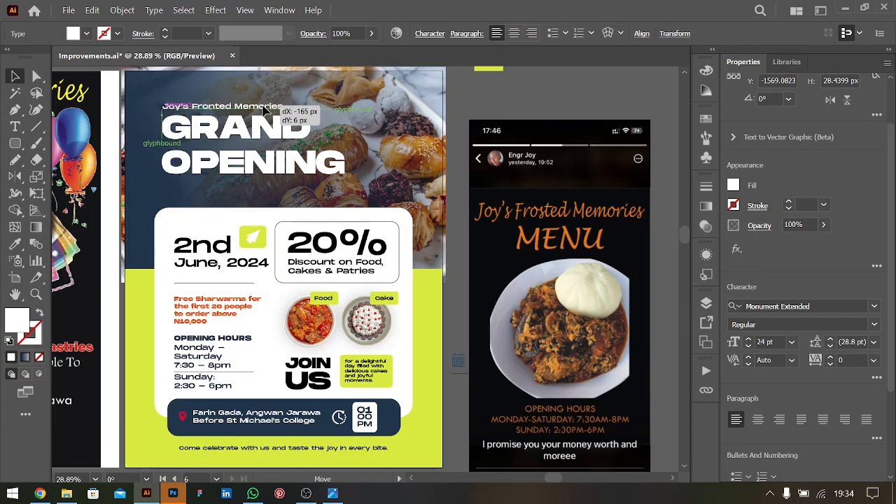
key(Left)
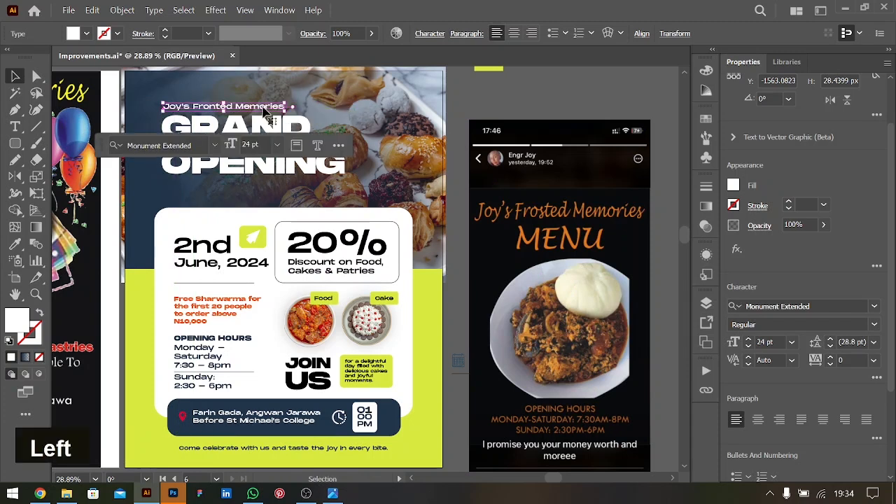
scroll(358, 225, up, 5)
scroll(358, 225, left, 2)
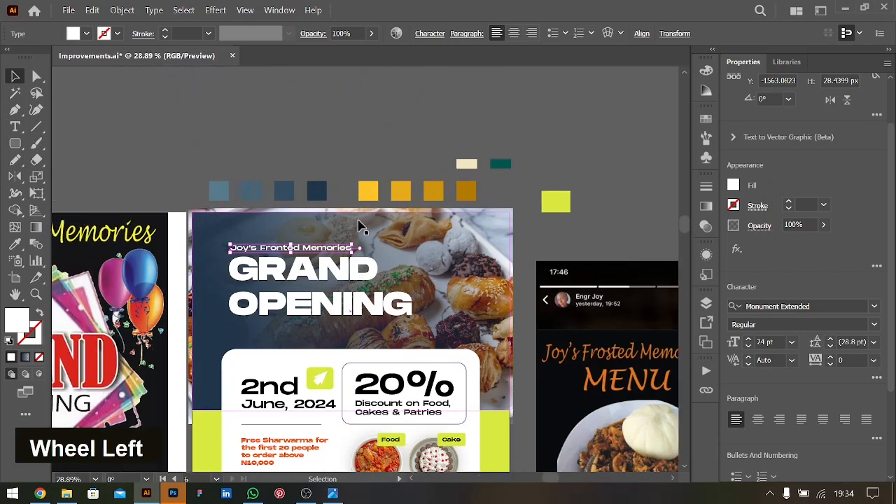
scroll(359, 225, left, 3)
scroll(250, 280, down, 4)
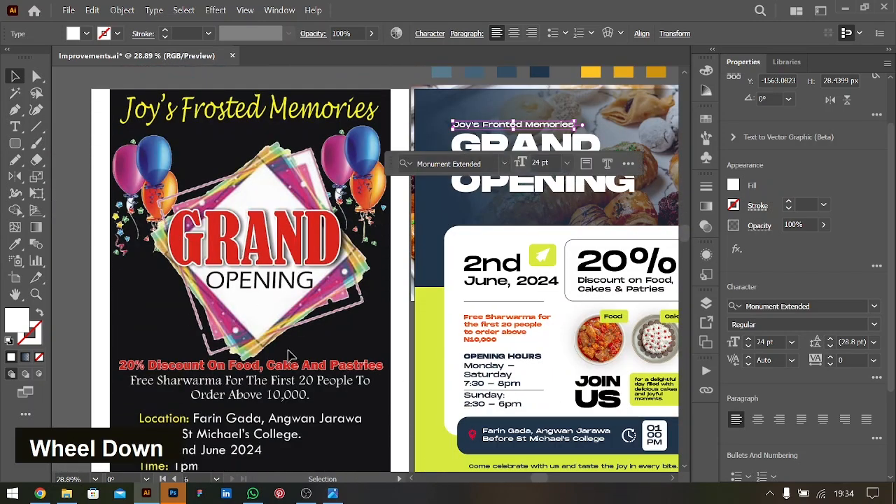
scroll(406, 294, right, 3)
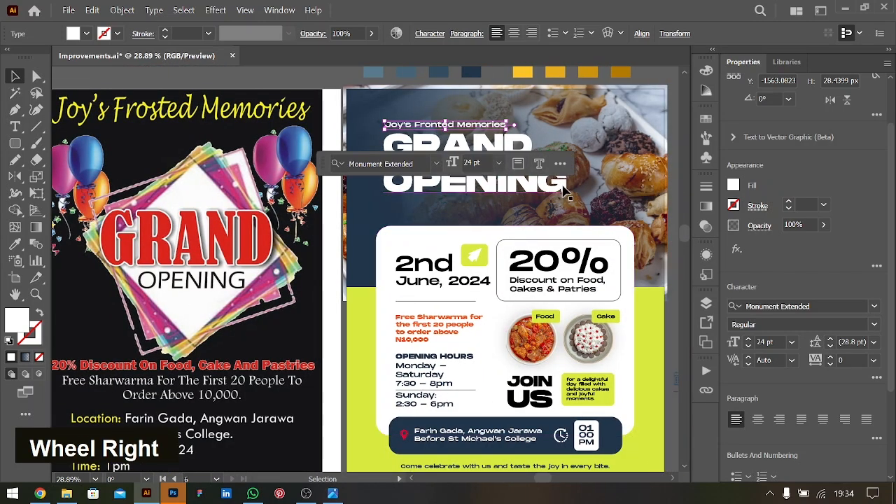
key(alt)
drag(471, 126, 470, 202)
key(shift)
key(BackSpace)
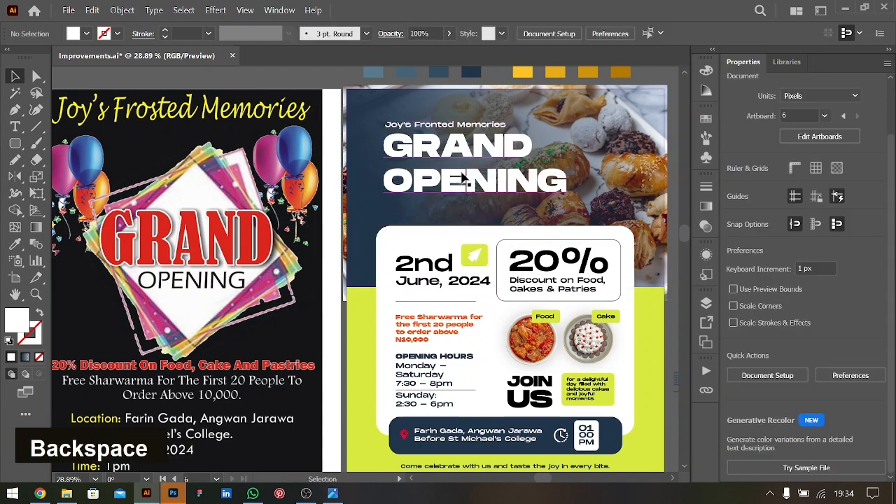
Select the GRAND OPENING heading together with the business name line and move both slightly down towards the white card
click(464, 180)
key(alt+Up)
shift+click(443, 128)
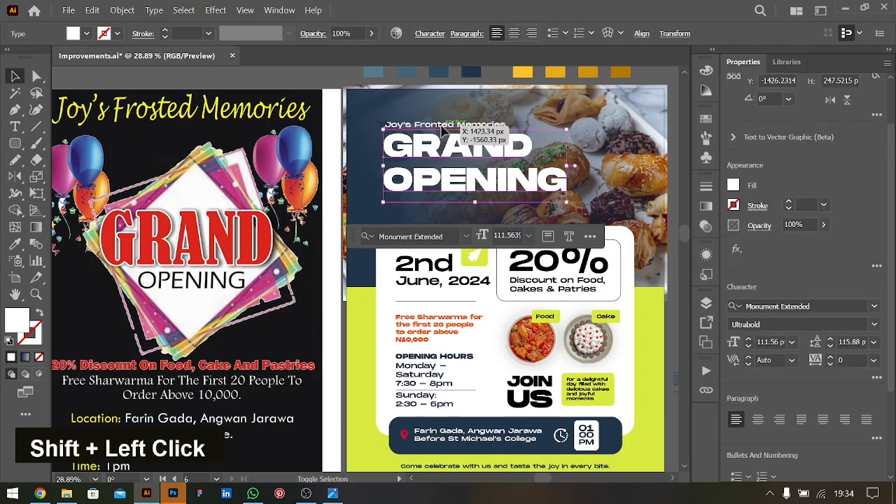
key(shift+Down)
key(shift+Down)
key(shift+Down)
key(shift+Down)
key(shift+Up)
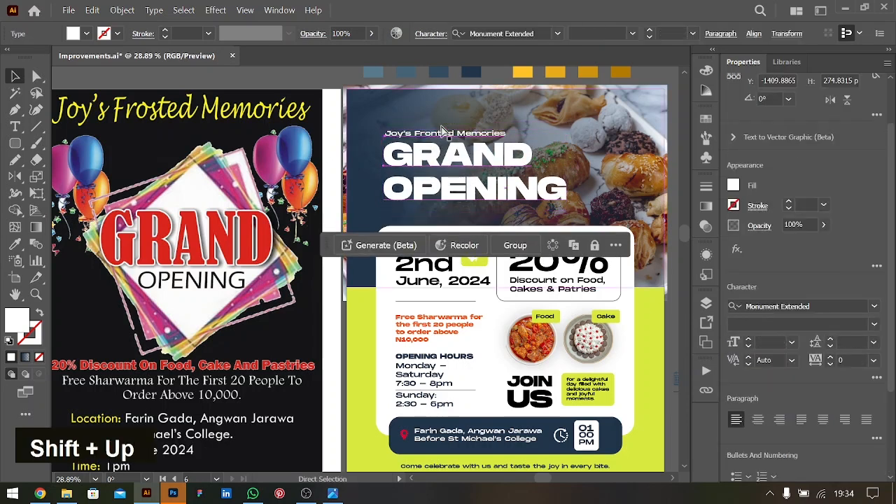
Examine the gradient overlay on the header photo, including its middle colour stop, and check the header against the whole flyer
key(ctrl+minus)
click(456, 225)
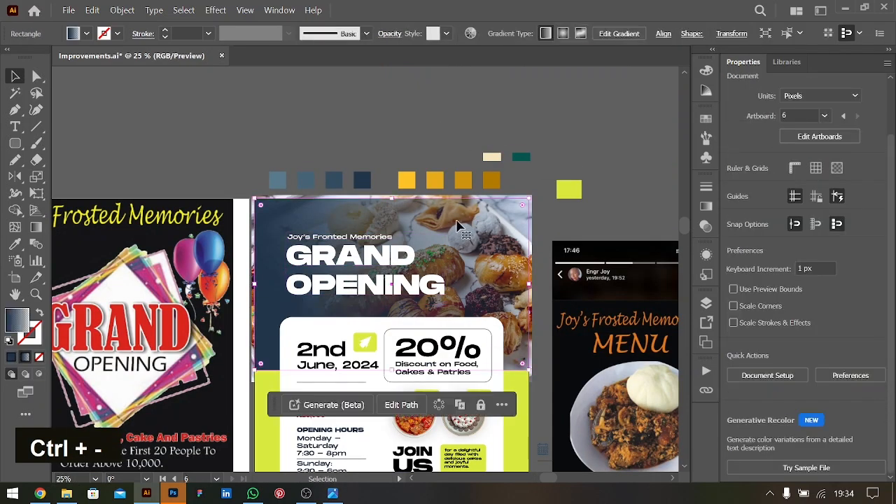
key(g)
click(442, 264)
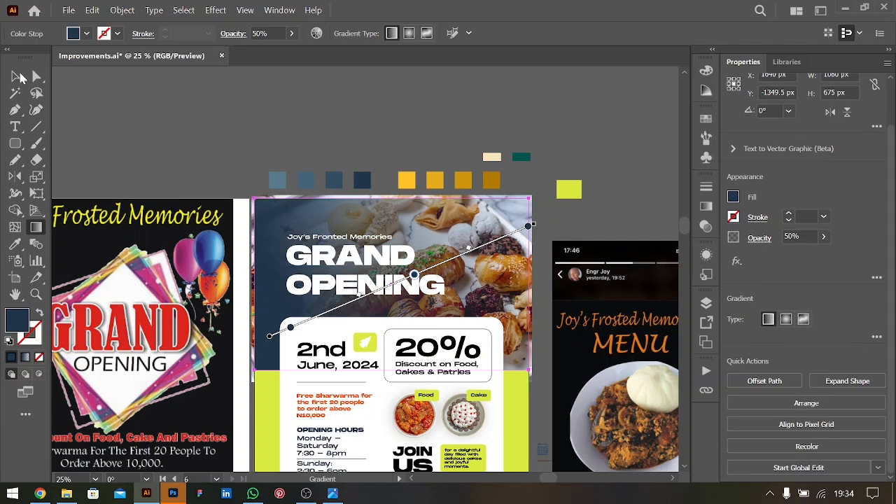
click(15, 76)
double_click(283, 140)
scroll(482, 182, down, 2)
scroll(482, 182, down, 4)
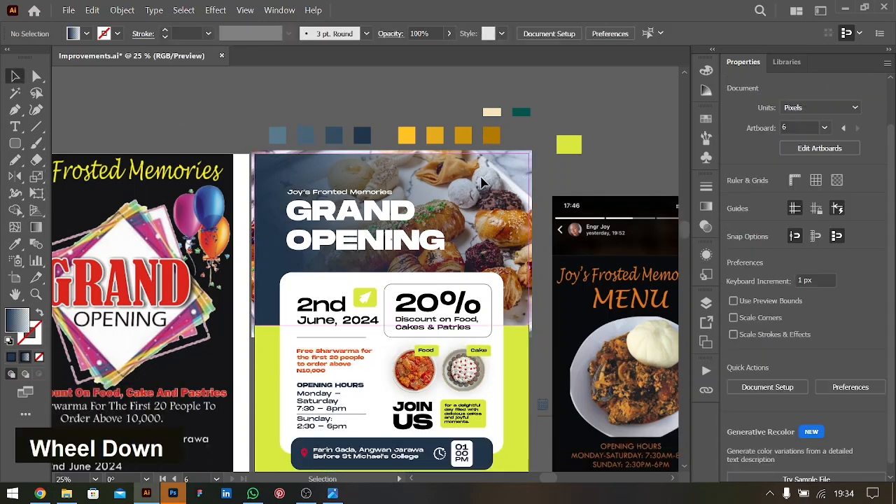
scroll(479, 217, up, 2)
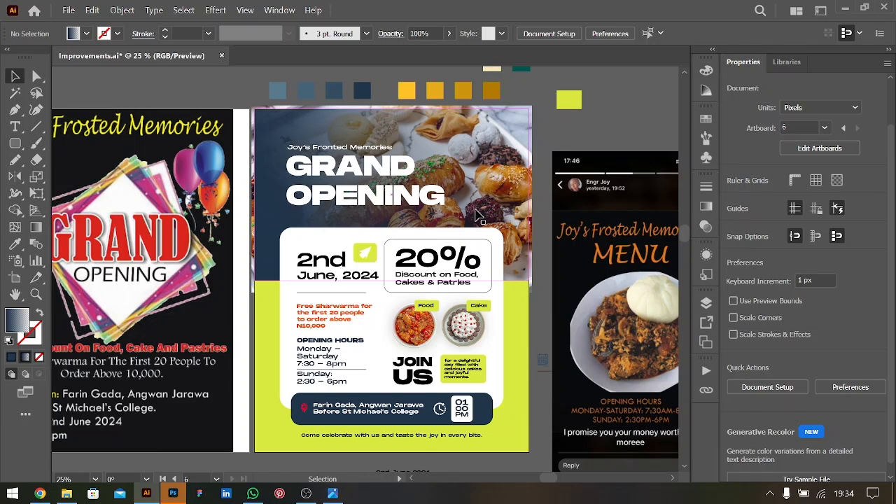
key(ctrl+equal)
scroll(483, 238, down, 3)
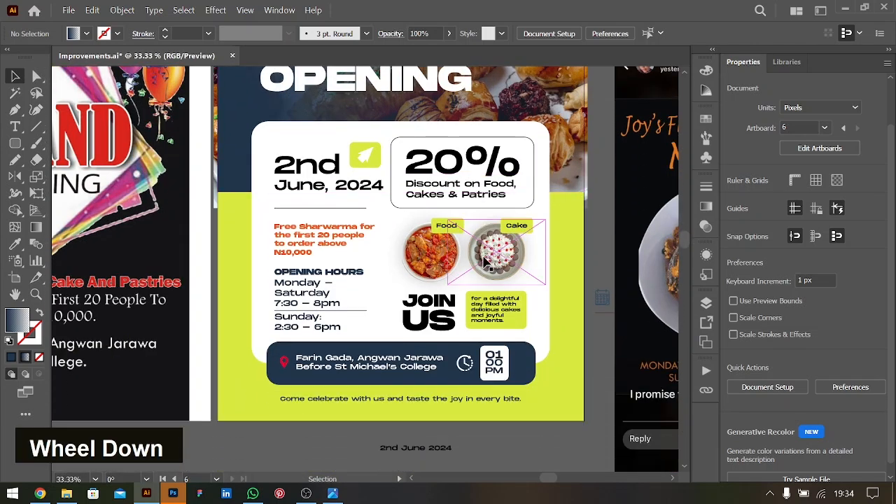
click(308, 327)
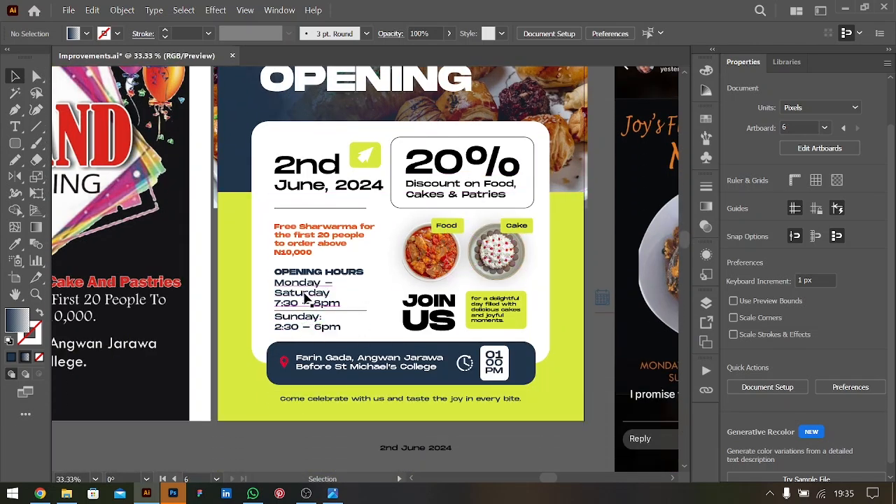
click(306, 297)
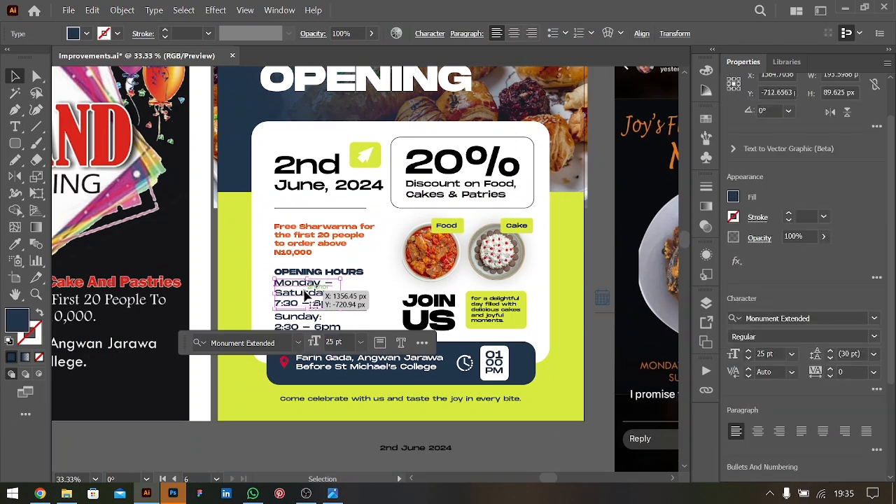
click(323, 238)
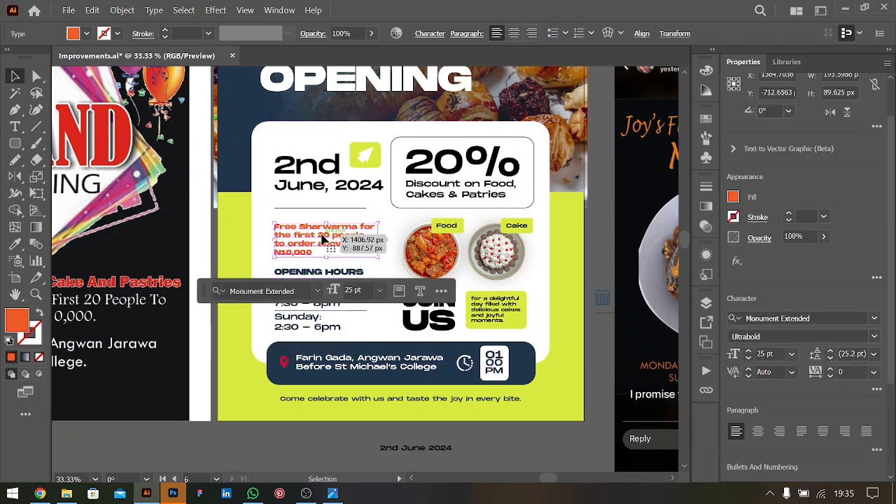
key(shift+Up)
key(shift+Down)
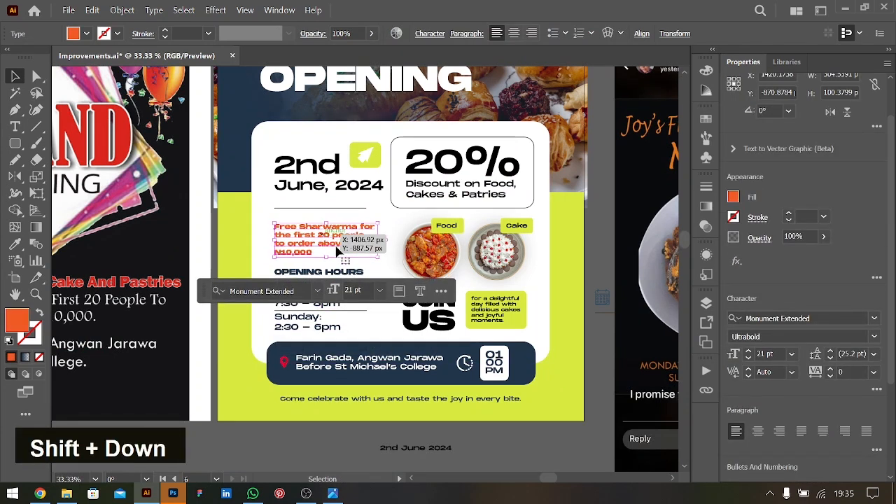
Draw a rounded rectangle of about 262 × 37 px over the Sunday opening time and fill it with the free-sharwarma text's orange
click(329, 322)
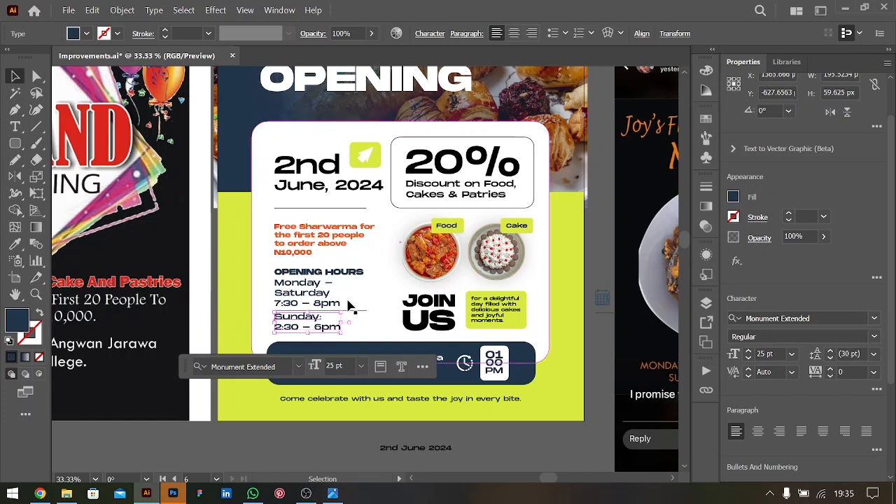
key(ctrl+equal)
key(ctrl+equal)
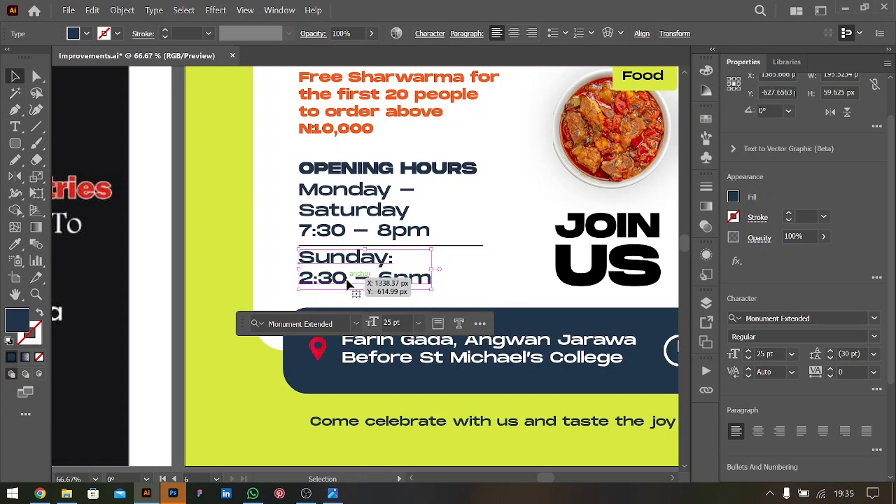
click(19, 143)
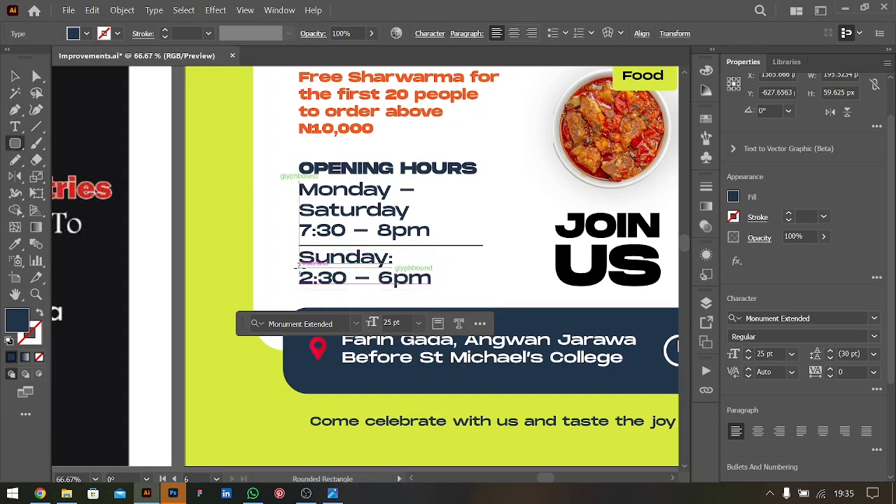
drag(297, 267, 477, 293)
key(i)
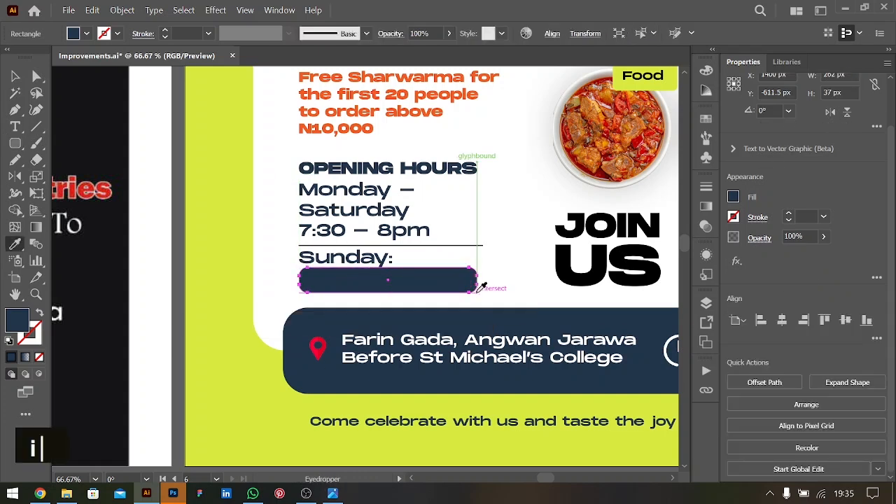
click(378, 117)
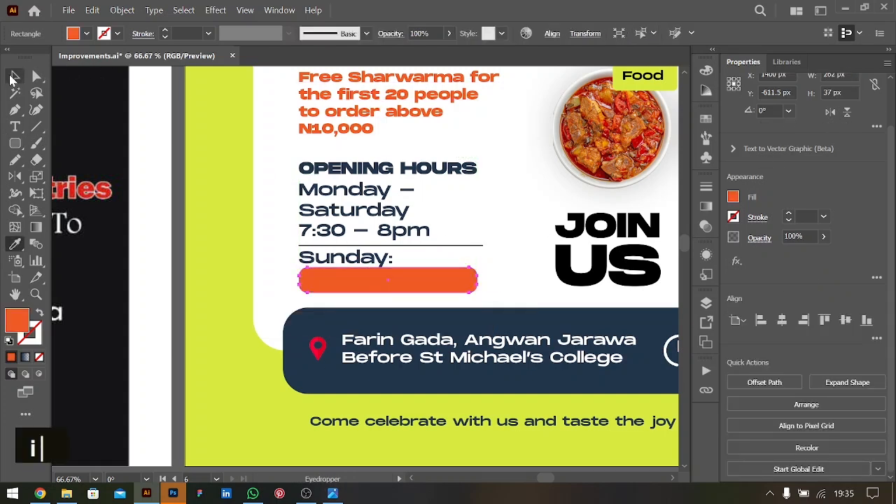
Shift the orange rectangle slightly so it covers the Sunday time line, and bring the Sunday text in front of it
click(14, 77)
key(ctrl+equal)
key(ctrl+equal)
drag(370, 269, 358, 274)
key(ctrl+bracketleft)
key(ctrl+bracketleft)
key(ctrl+bracketleft)
key(ctrl+bracketleft)
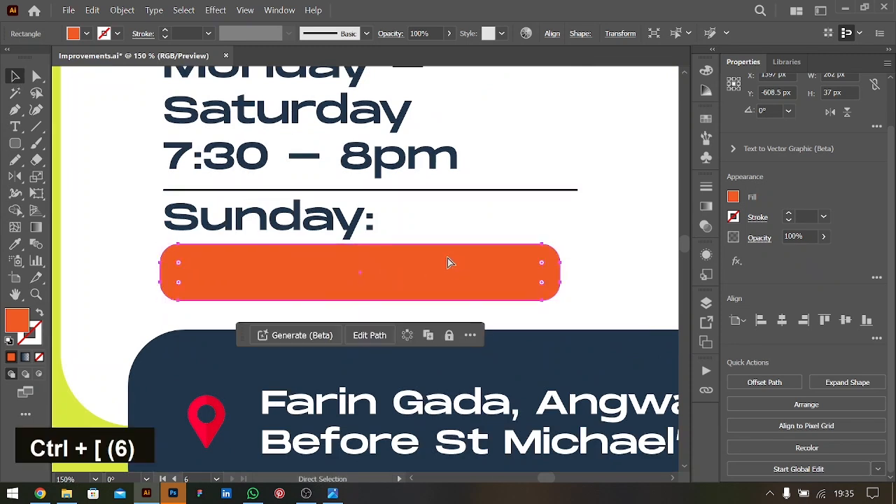
key(ctrl+bracketleft)
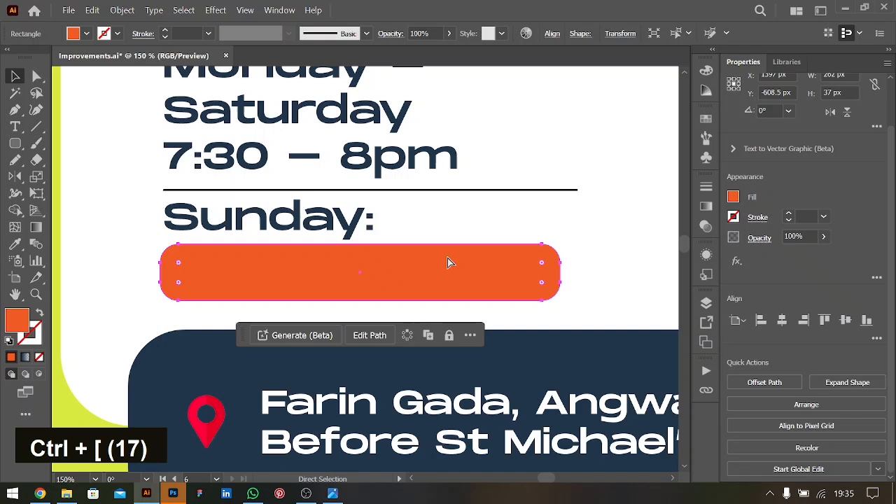
key(ctrl+bracketleft)
click(346, 226)
key(ctrl+shift+bracketright)
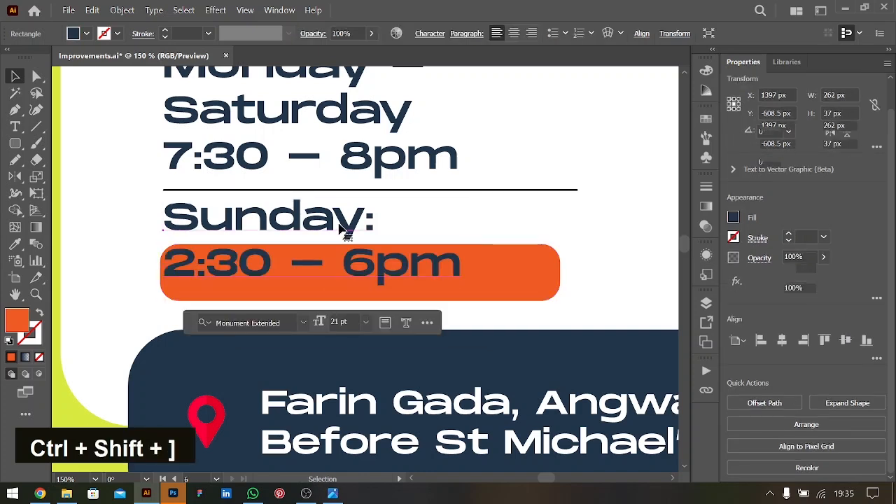
Cut the 2:30 – 6pm time out of the Sunday text and place it as a separate text object on the orange rectangle
double_click(187, 263)
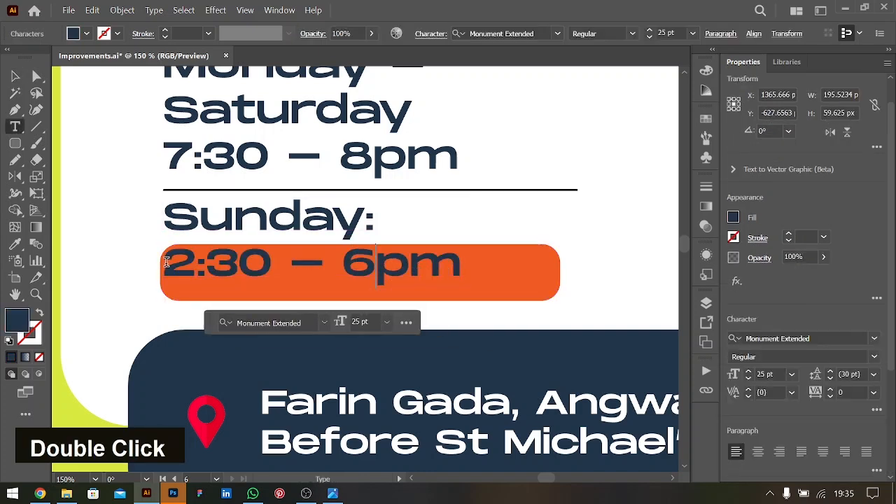
drag(166, 261, 453, 274)
key(BackSpace)
key(ctrl+x)
key(BackSpace)
click(254, 280)
text(2:30 - 6pm)
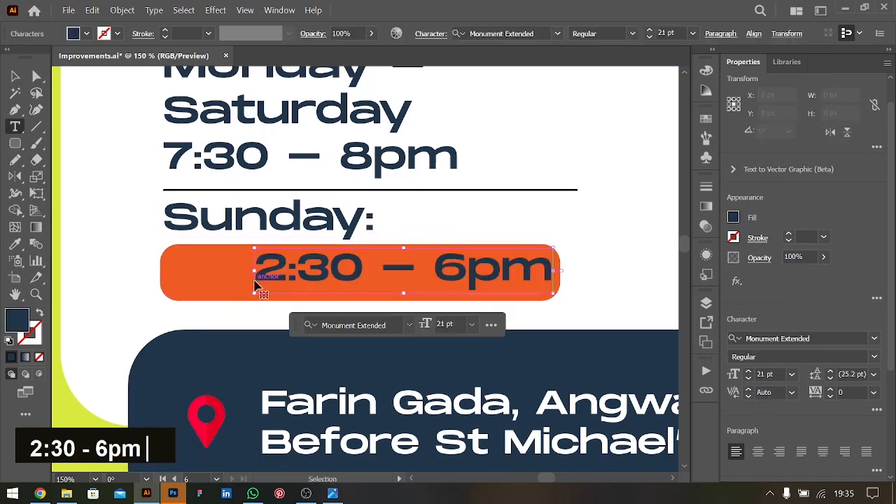
Position the Sunday time inside the orange rectangle and shorten the rectangle to about 222 px wide around it
click(14, 76)
drag(414, 273, 331, 273)
drag(388, 279, 398, 279)
click(554, 274)
drag(561, 273, 499, 275)
Fill the 2:30 – 6pm text with white
click(448, 285)
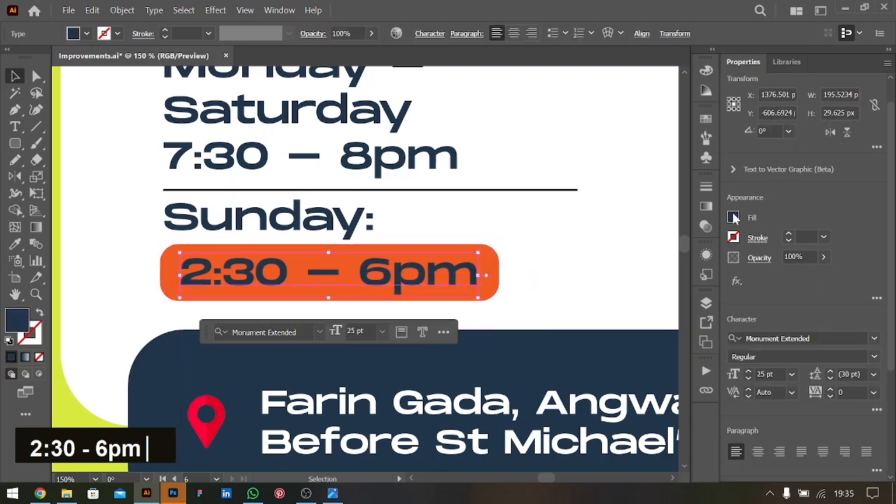
click(733, 217)
click(600, 268)
double_click(472, 242)
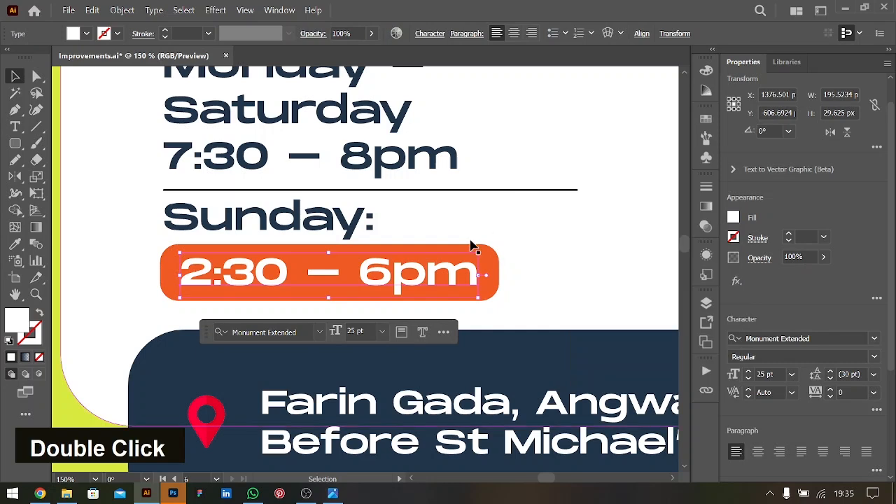
Duplicate the orange rectangle straight up over the Monday – Saturday opening time
scroll(483, 319, up, 1)
key(alt)
drag(492, 314, 485, 195)
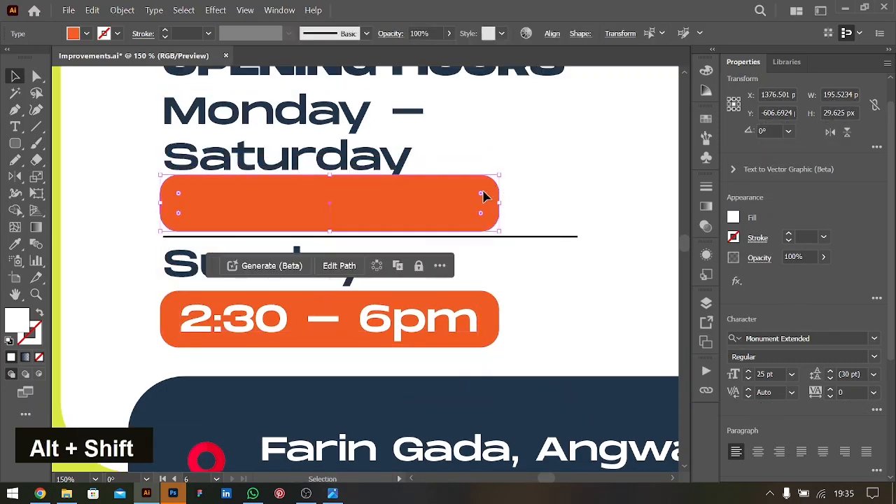
Cut the 7:30 – 8pm line out of the weekday text and add a colon after Saturday
double_click(368, 161)
key(shift)
key(shift+Right)
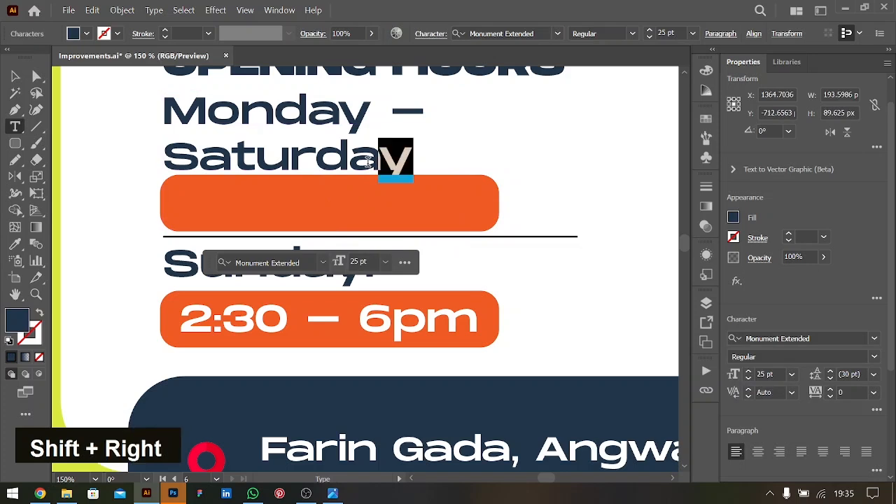
key(Right)
key(shift+Down)
key(shift+Down)
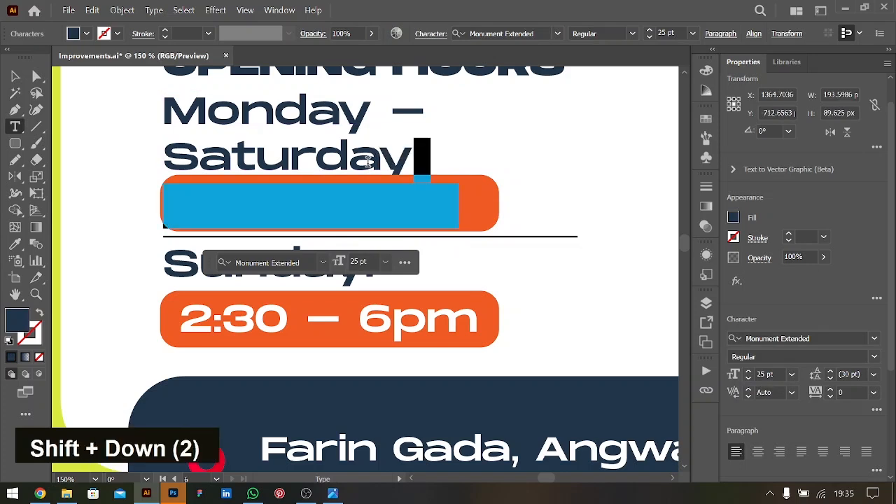
key(shift+Down)
key(ctrl+x)
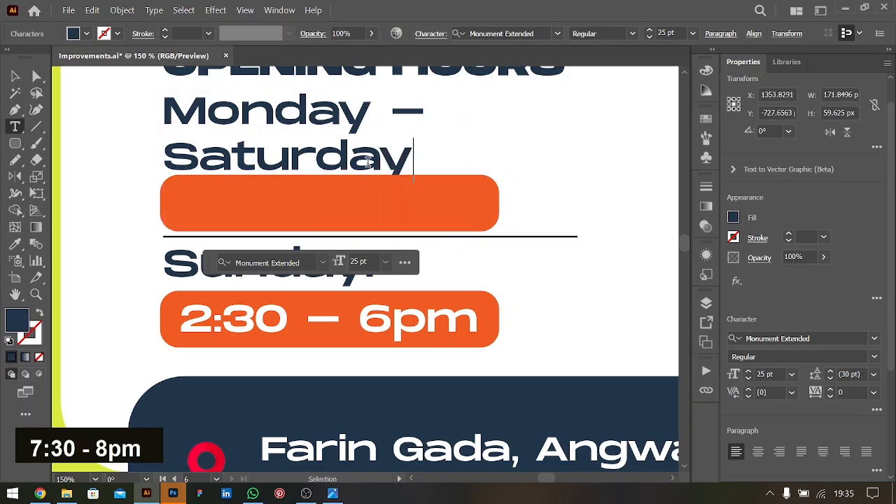
text(:)
Duplicate the Monday – Saturday text onto the upper orange bar, bring the copy to the front and replace its wording with 7:30 – 8pm
click(16, 77)
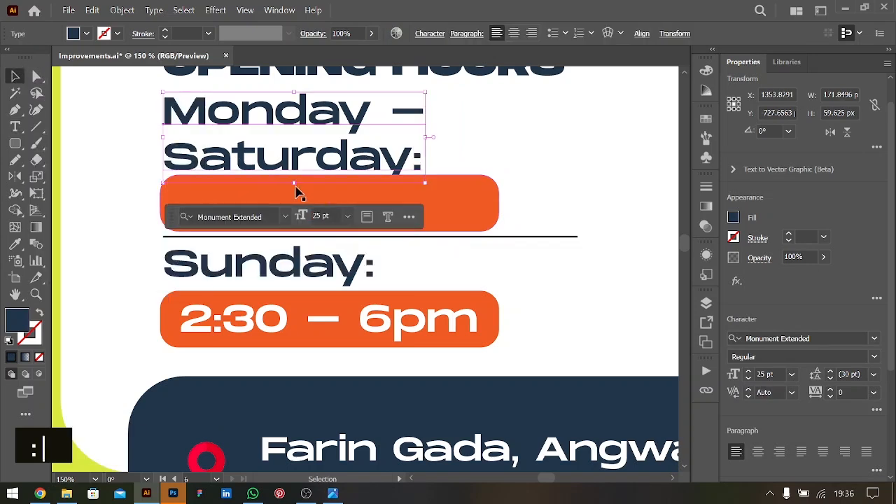
drag(361, 175, 362, 203)
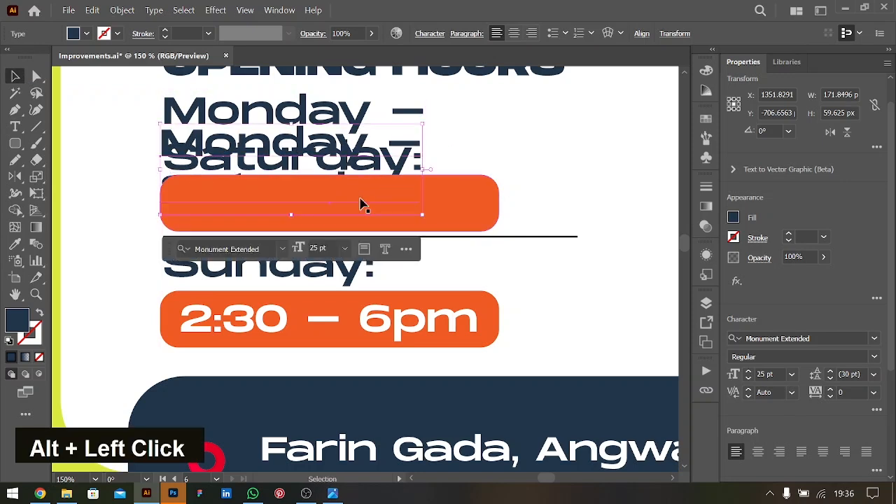
key(ctrl+shift+bracketright)
double_click(342, 193)
key(ctrl+a)
text(7:30 - 8pm)
click(15, 76)
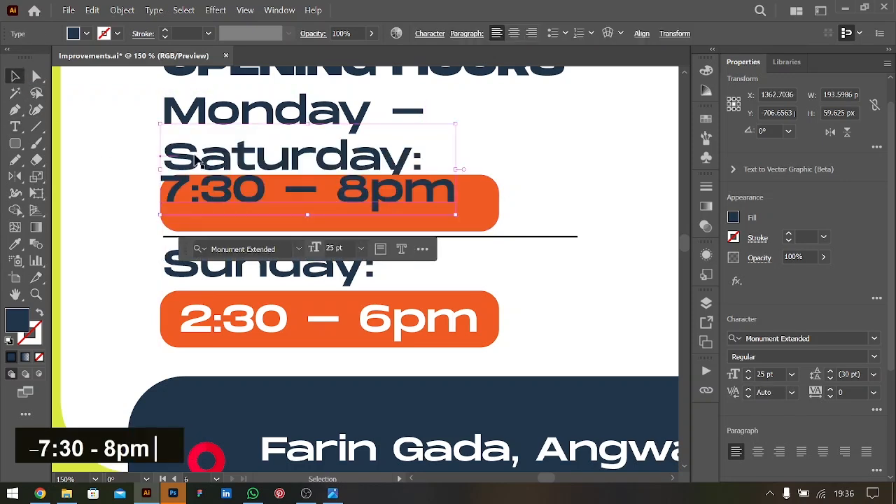
Remove the empty line above the 7:30 – 8pm text and place the text inside the upper orange bar
drag(238, 193, 254, 205)
double_click(255, 205)
key(Up)
key(Up)
key(Up)
key(Delete)
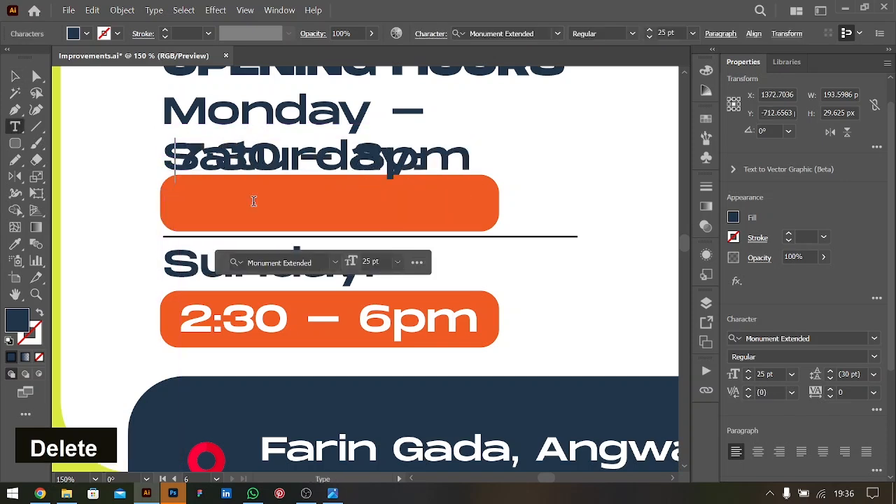
click(16, 76)
drag(269, 184, 273, 225)
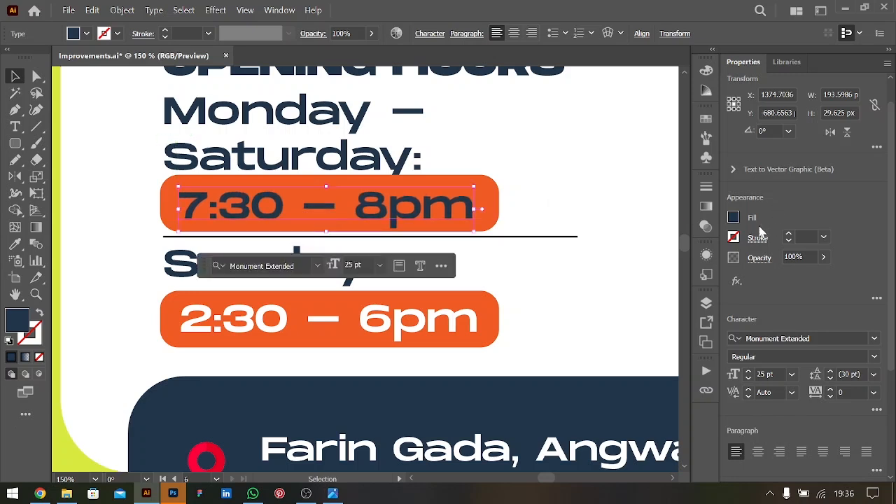
Fill the 7:30 – 8pm text with white
click(734, 219)
click(601, 269)
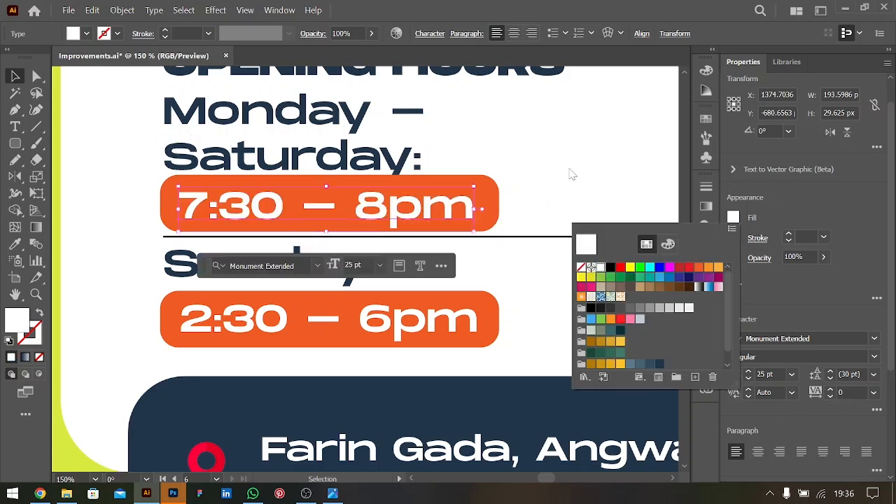
double_click(420, 159)
Reduce the height of the orange bar behind the weekday time to about 31 px, keeping it centred
key(ctrl+minus)
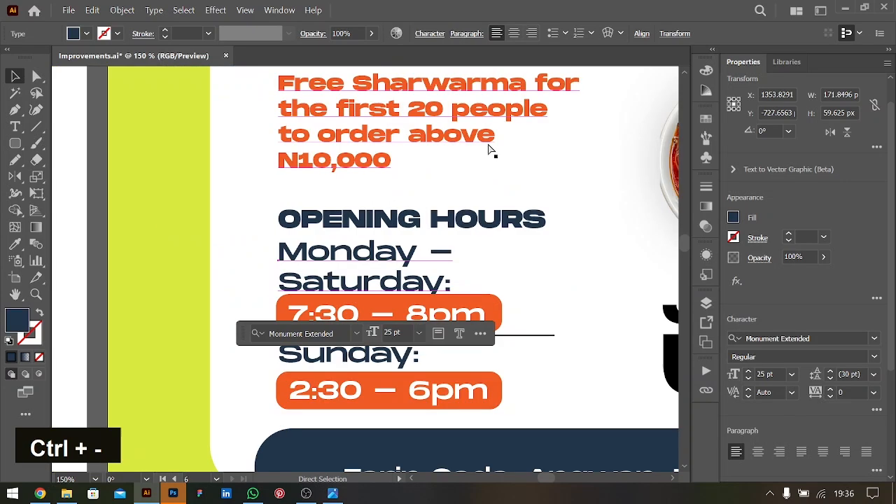
key(ctrl+minus)
key(ctrl+minus)
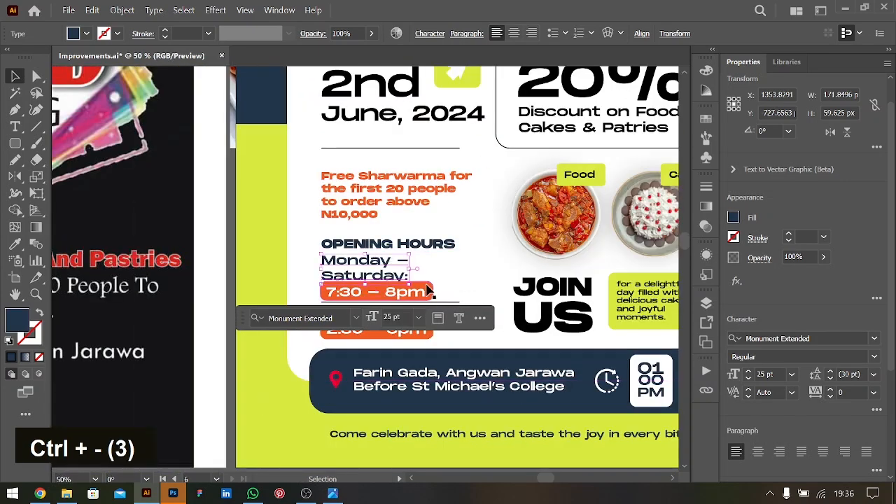
click(420, 297)
key(ctrl+equal)
key(ctrl+equal)
key(ctrl+equal)
drag(365, 240, 364, 245)
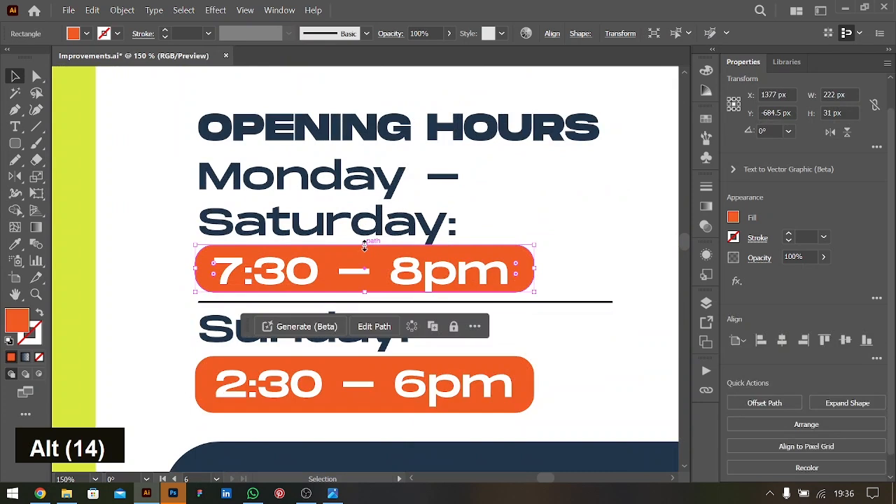
Nudge the 7:30 – 8pm text up slightly to centre it vertically in its orange bar
click(334, 258)
key(Up)
key(Up)
key(Up)
key(Up)
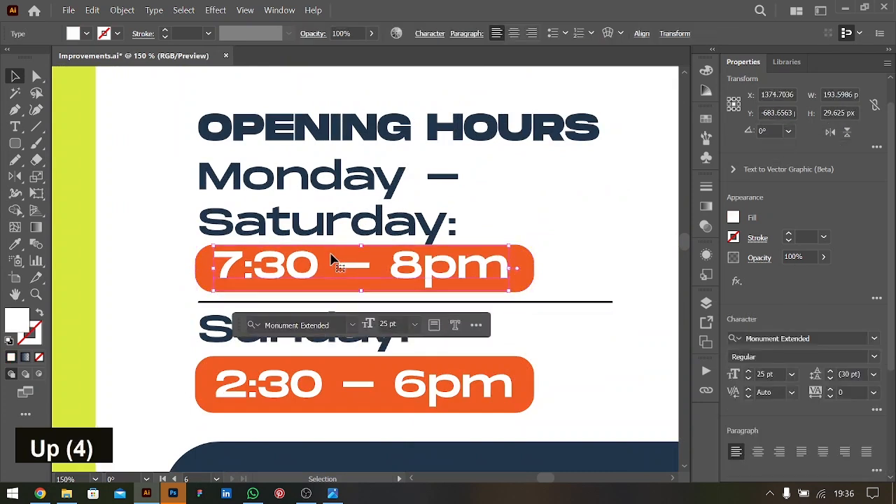
key(Down)
key(Down)
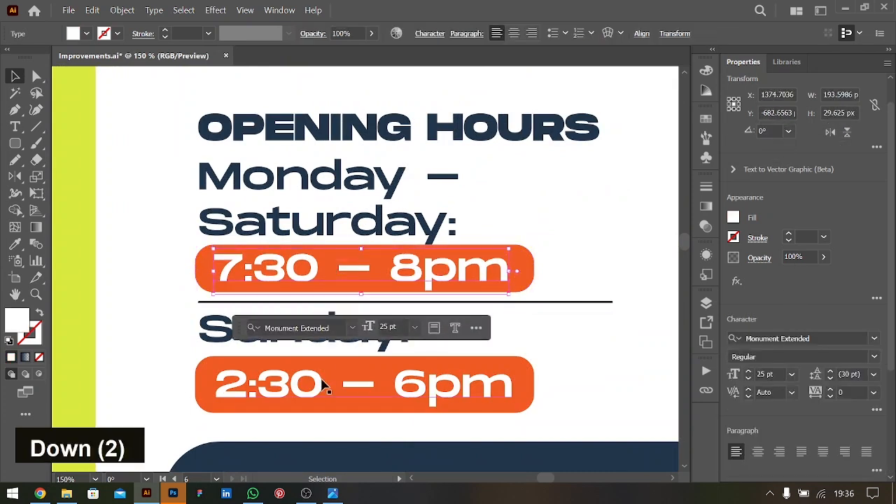
Reduce the height of the Sunday time's orange bar to about 31 px, matching the weekday bar
click(348, 362)
drag(364, 358, 365, 362)
key(Down)
key(Up)
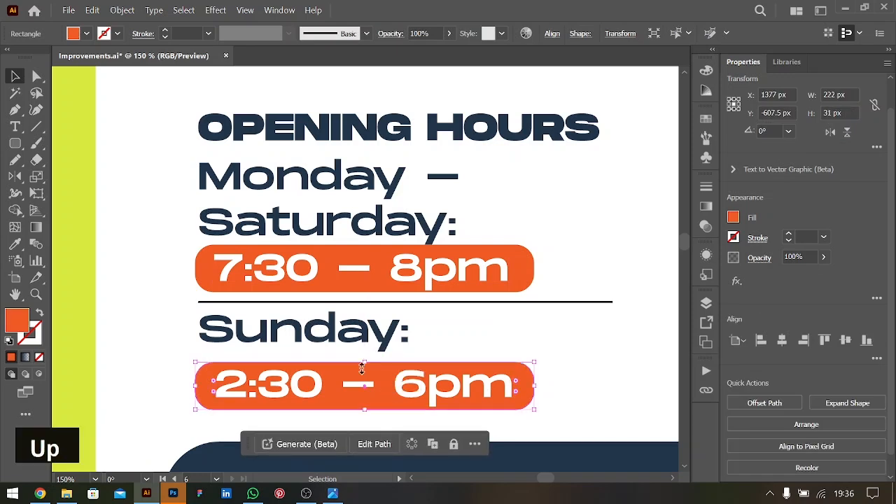
Move the Sunday bar and its time text together up 5 px, closer to the Sunday label
shift+click(303, 405)
key(Up)
key(Up)
key(Up)
key(Up)
key(Up)
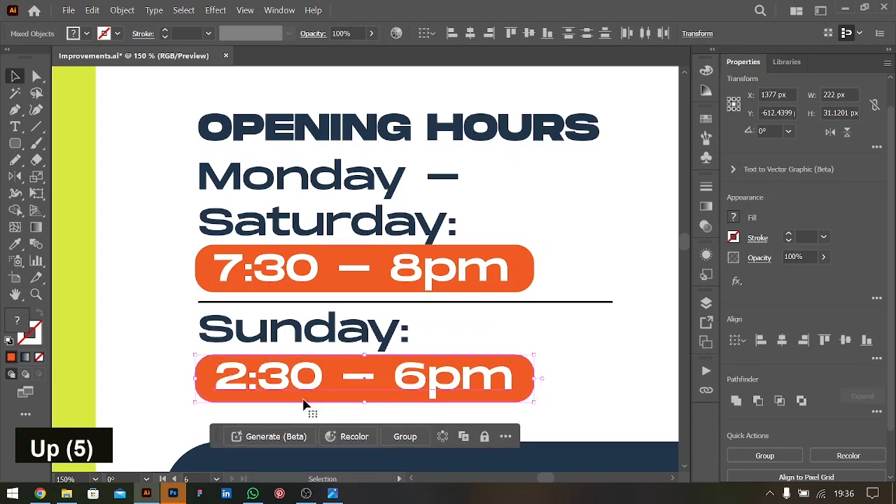
Move the weekday bar and its 7:30 – 8pm text together down about 3 px, away from the Saturday line
click(423, 274)
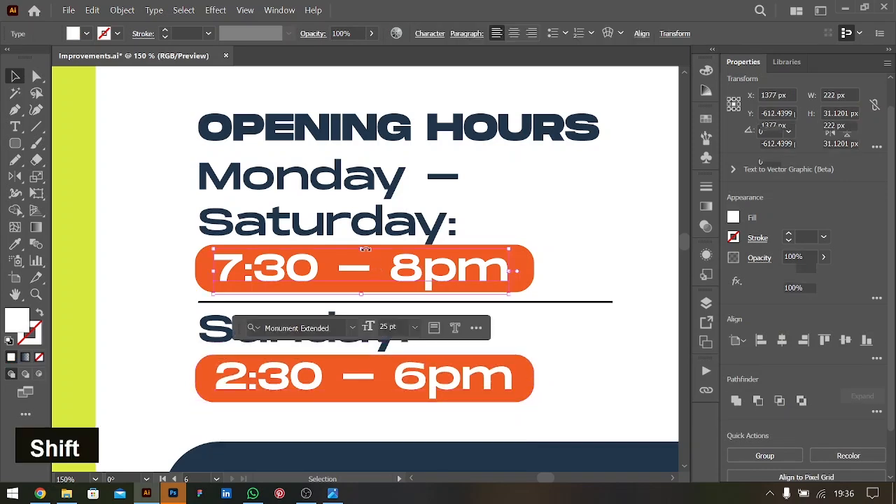
shift+click(369, 245)
key(shift+Down)
key(Up)
key(Up)
key(Up)
key(Up)
key(Up)
key(Up)
key(Up)
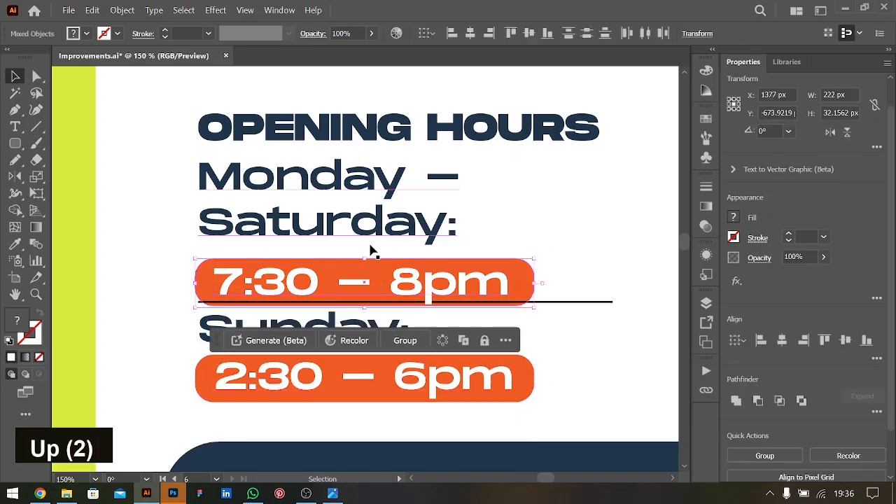
Move the divider line, Sunday label, orange bar and Sunday time together down 7 px, and check the result on the whole flyer
click(557, 303)
shift+click(334, 325)
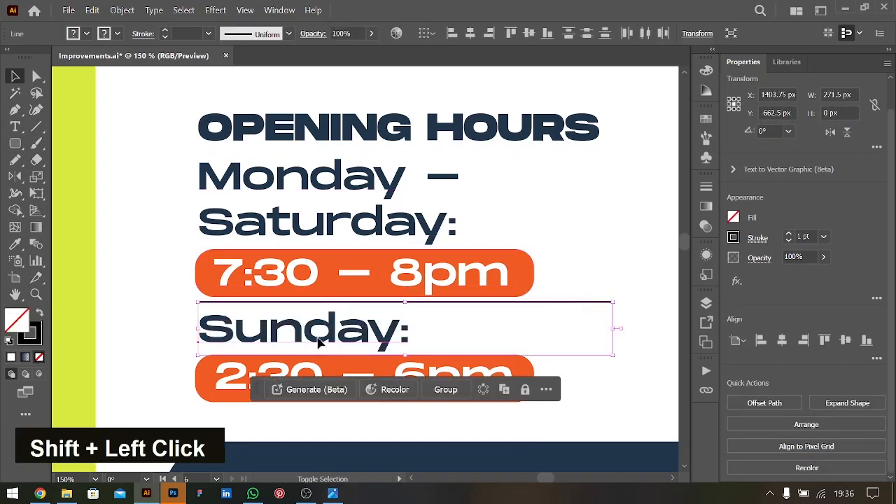
shift+click(207, 392)
shift+click(207, 392)
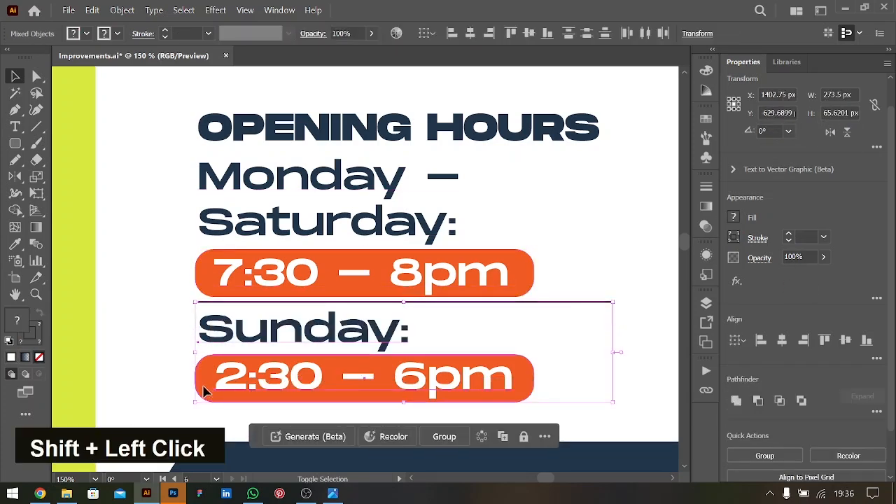
key(shift+Down)
key(Up)
key(Up)
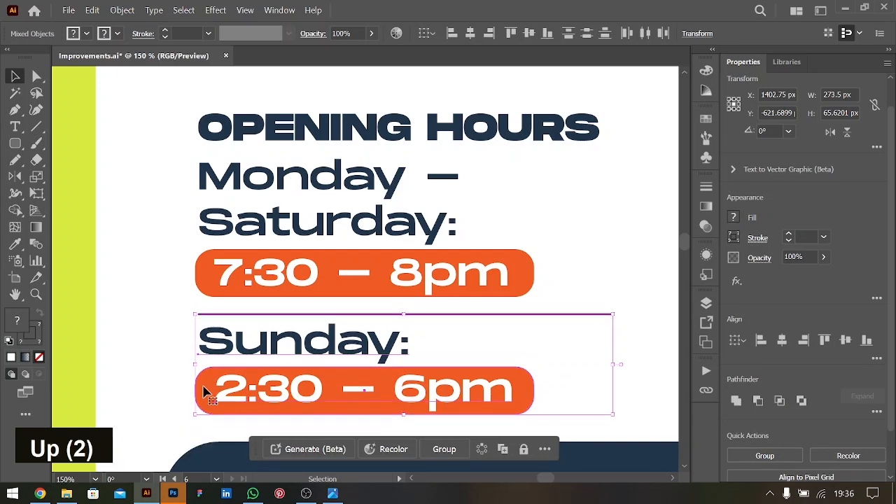
key(Up)
key(ctrl+0)
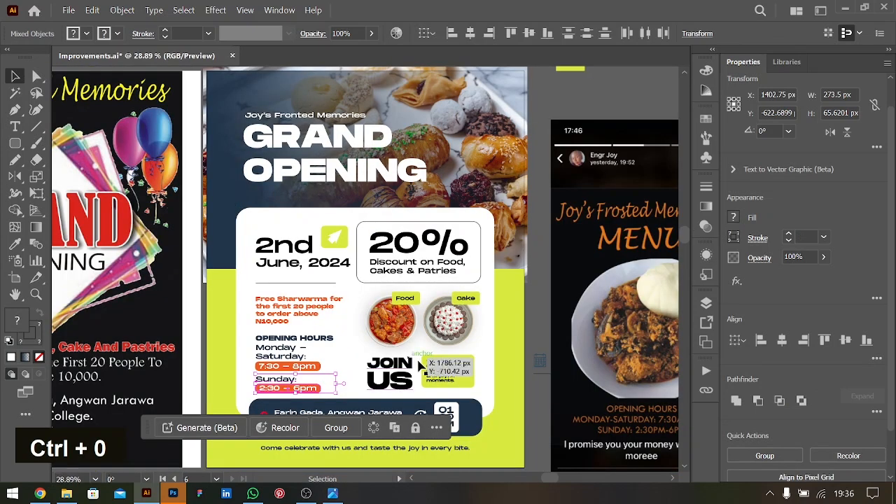
click(539, 220)
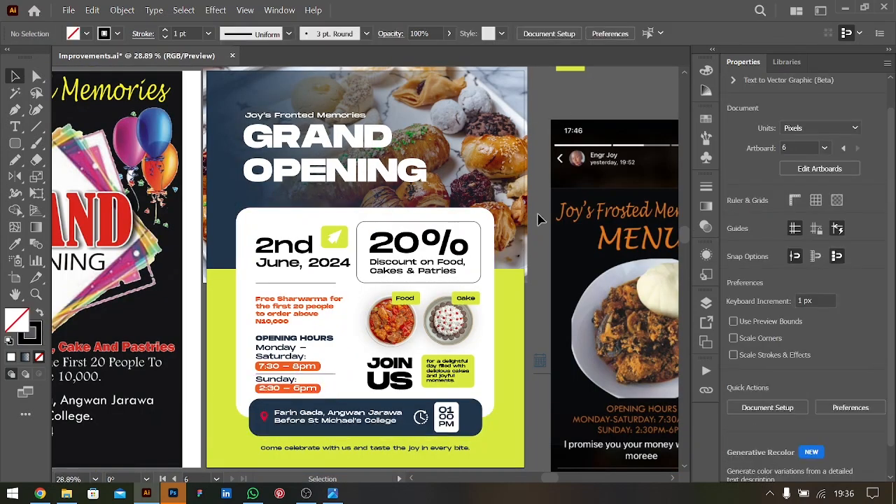